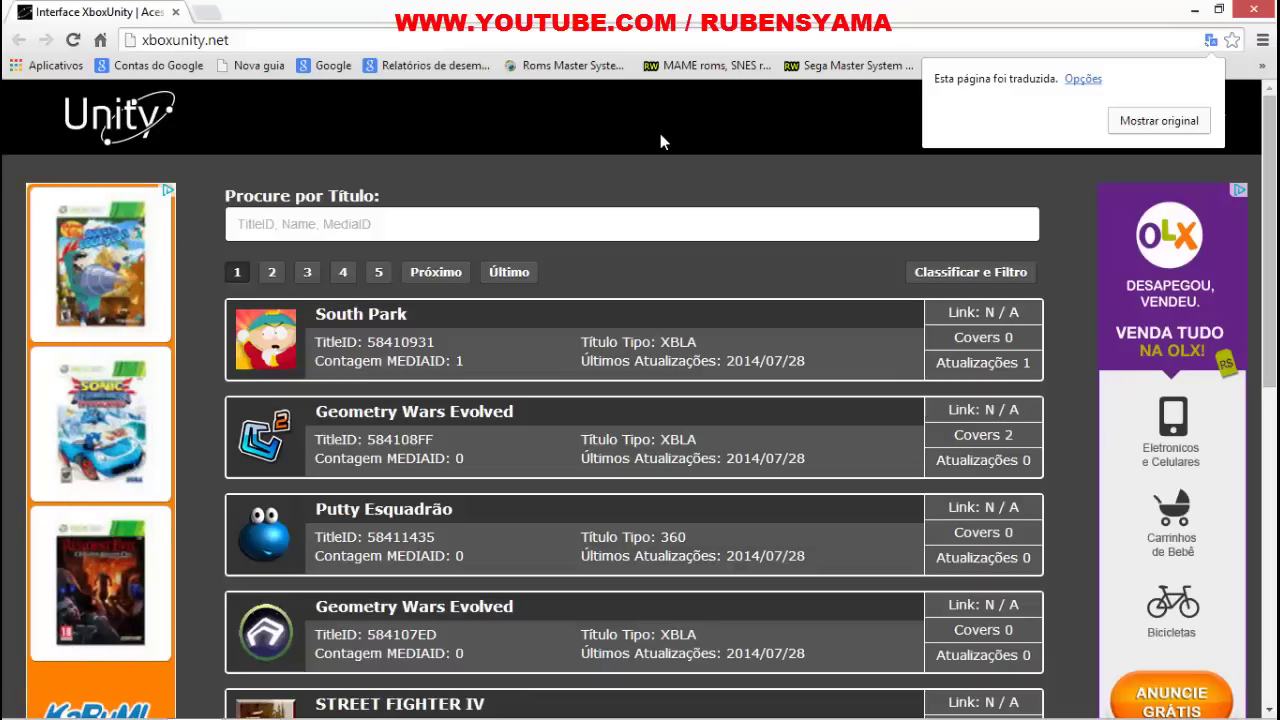
Dismiss the translation notice and bring up XboxUnity's 'Registrar' account sign-up form.
{"action": "left_click", "coordinate": [680, 173]}
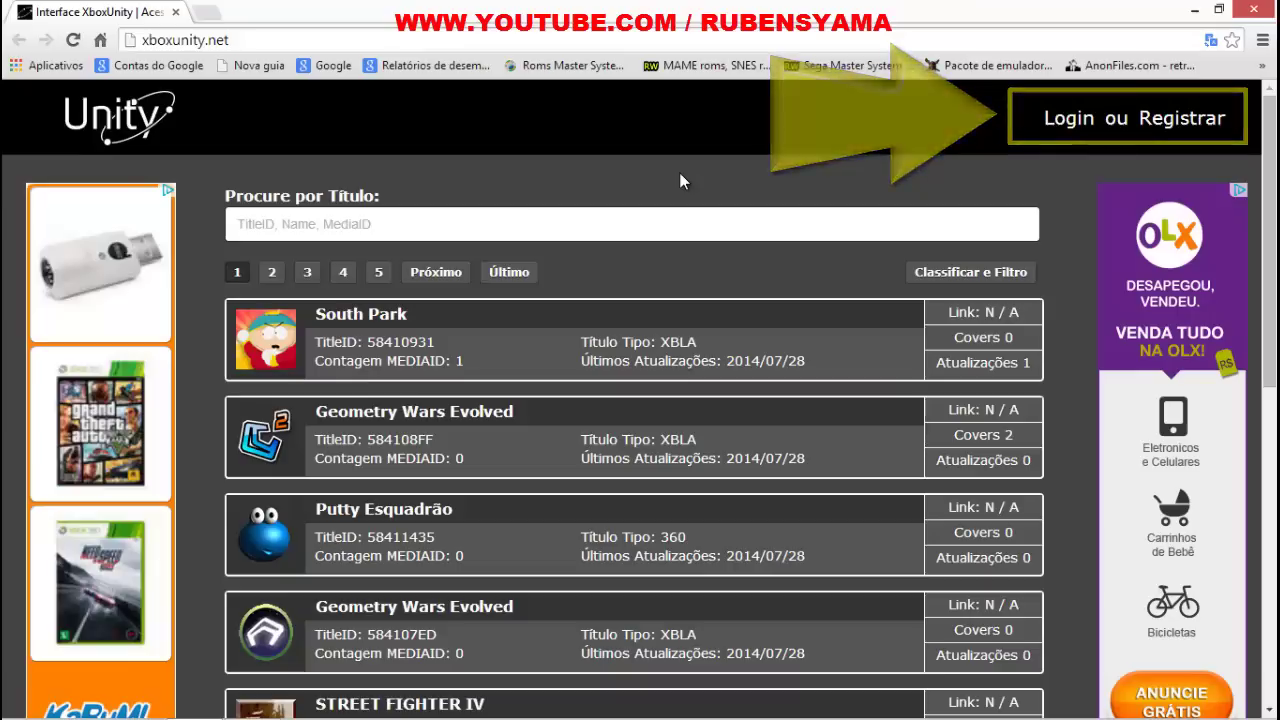
{"action": "left_click", "coordinate": [1208, 124]}
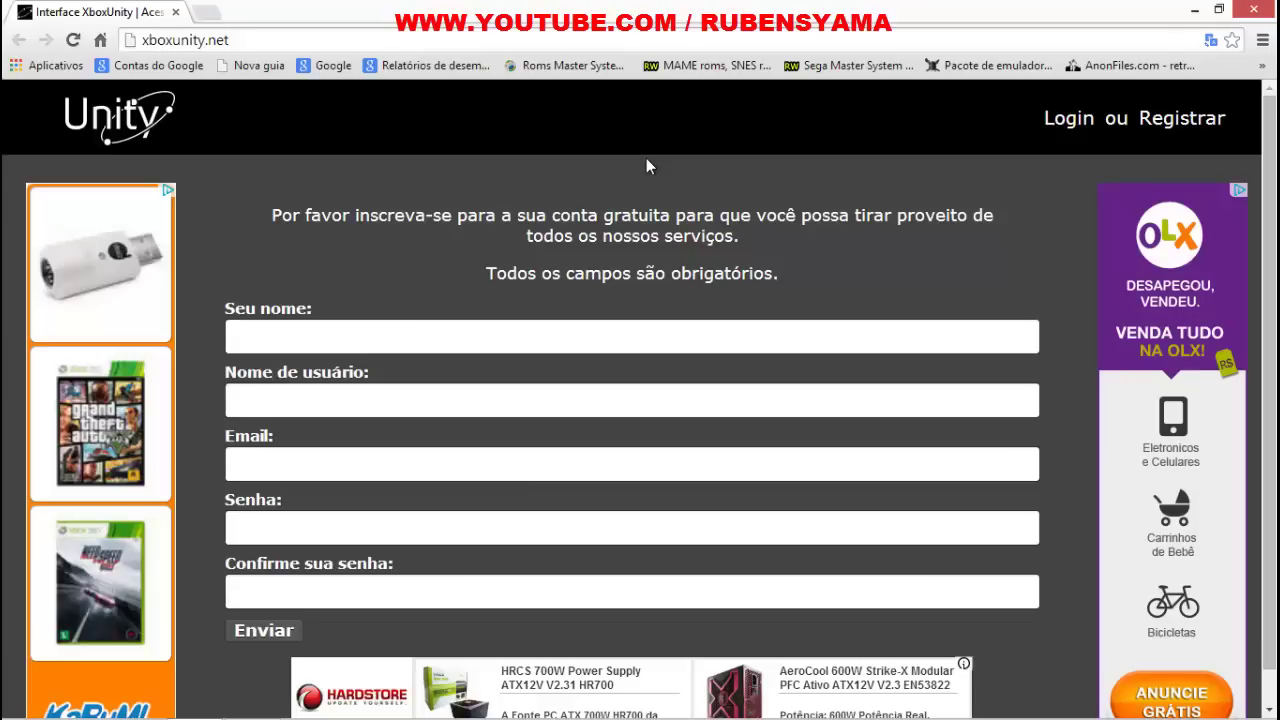
Enter the person's full name and a username ending in zeros on the sign-up form.
{"action": "left_click", "coordinate": [312, 350]}
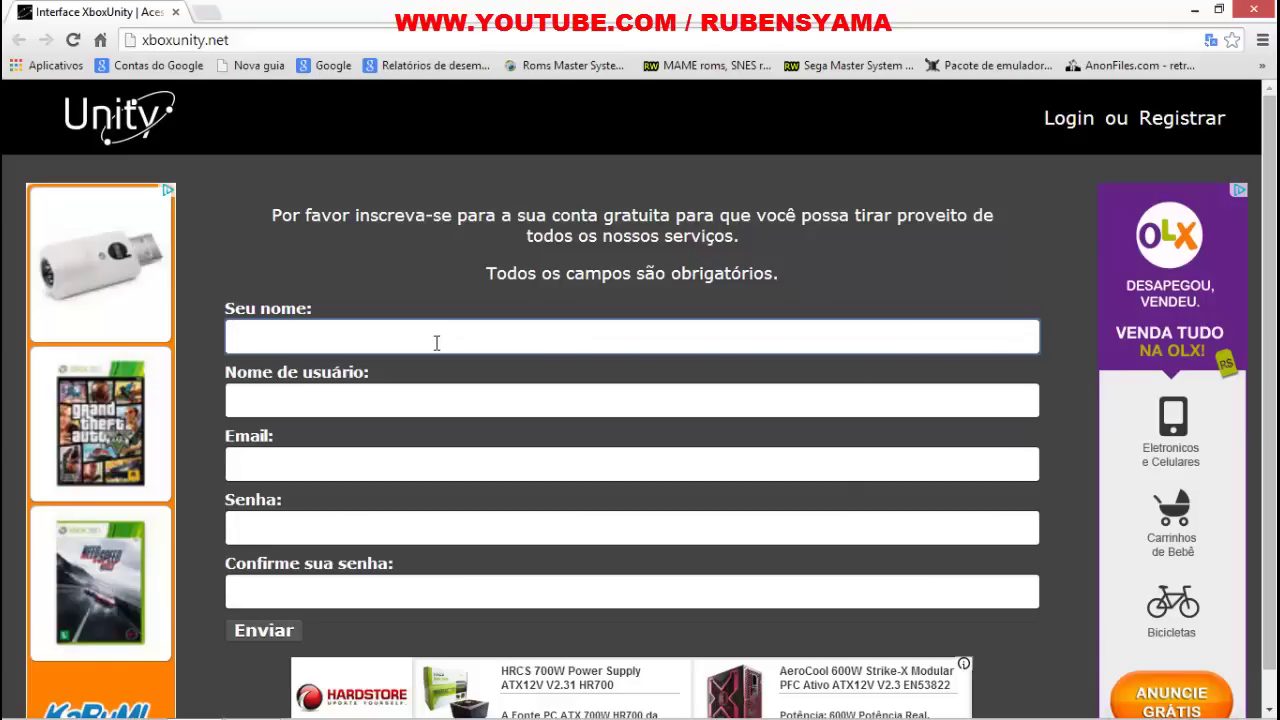
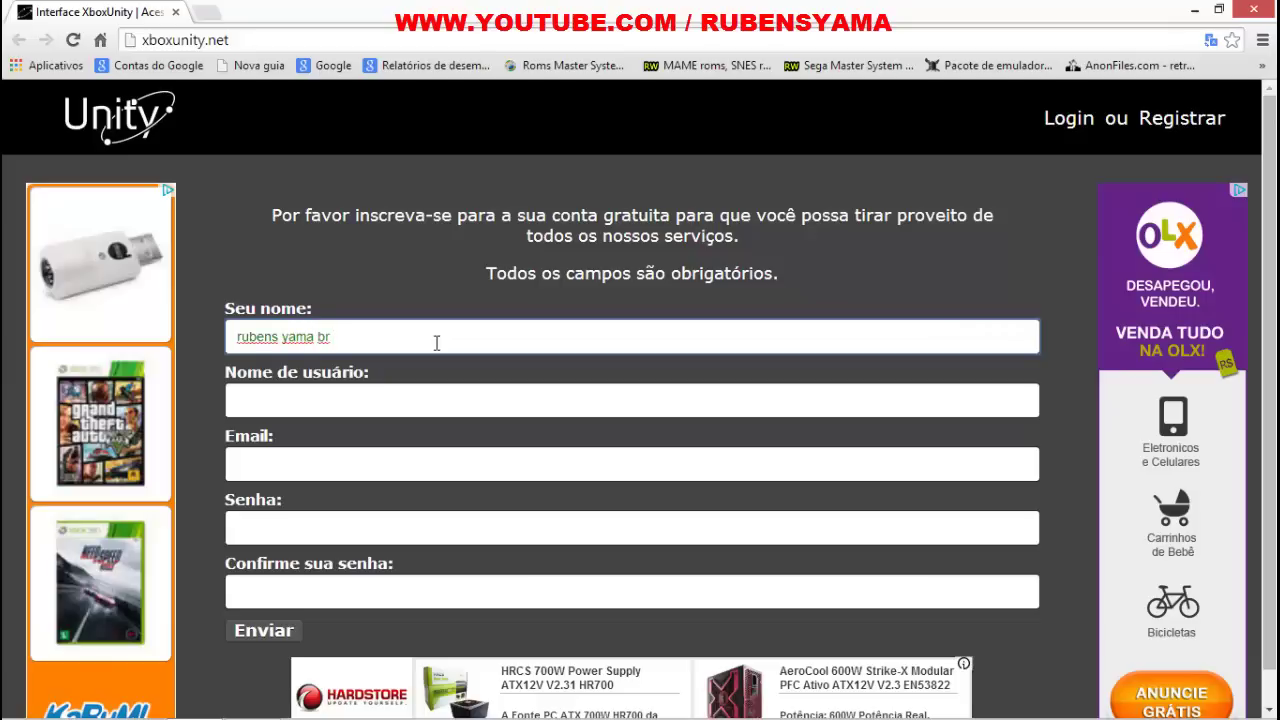
{"action": "left_click", "coordinate": [400, 397]}
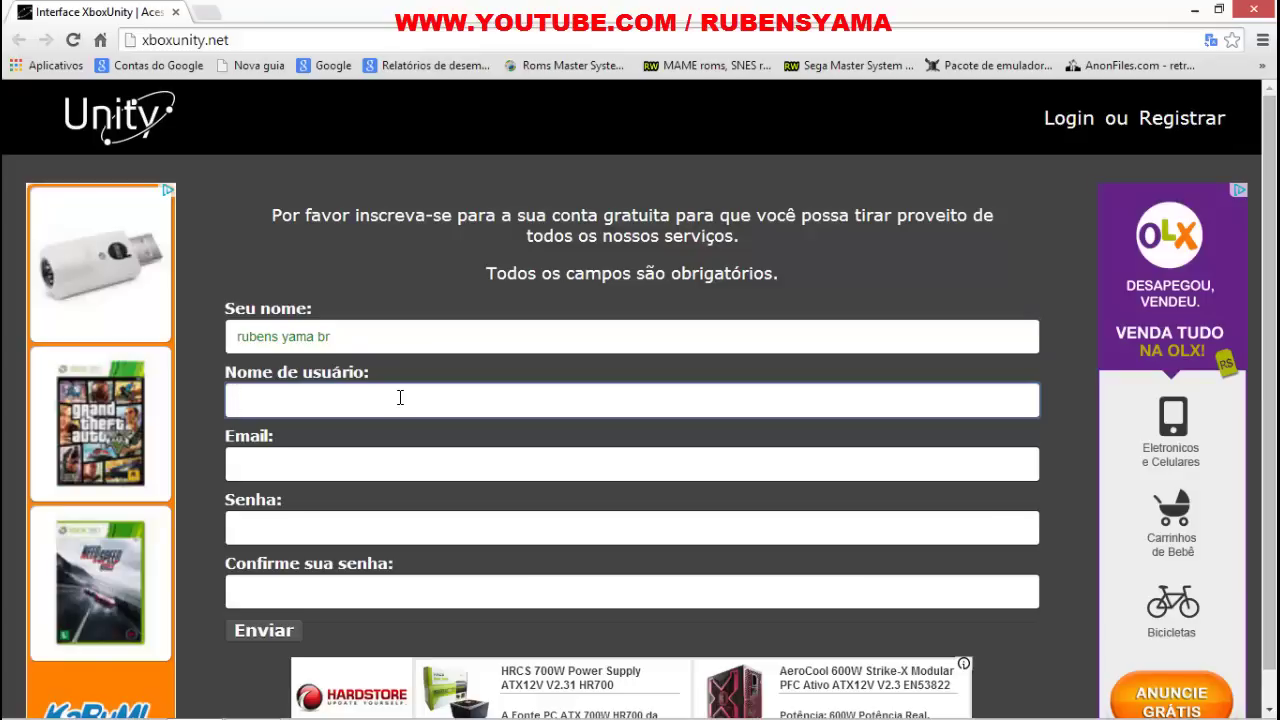
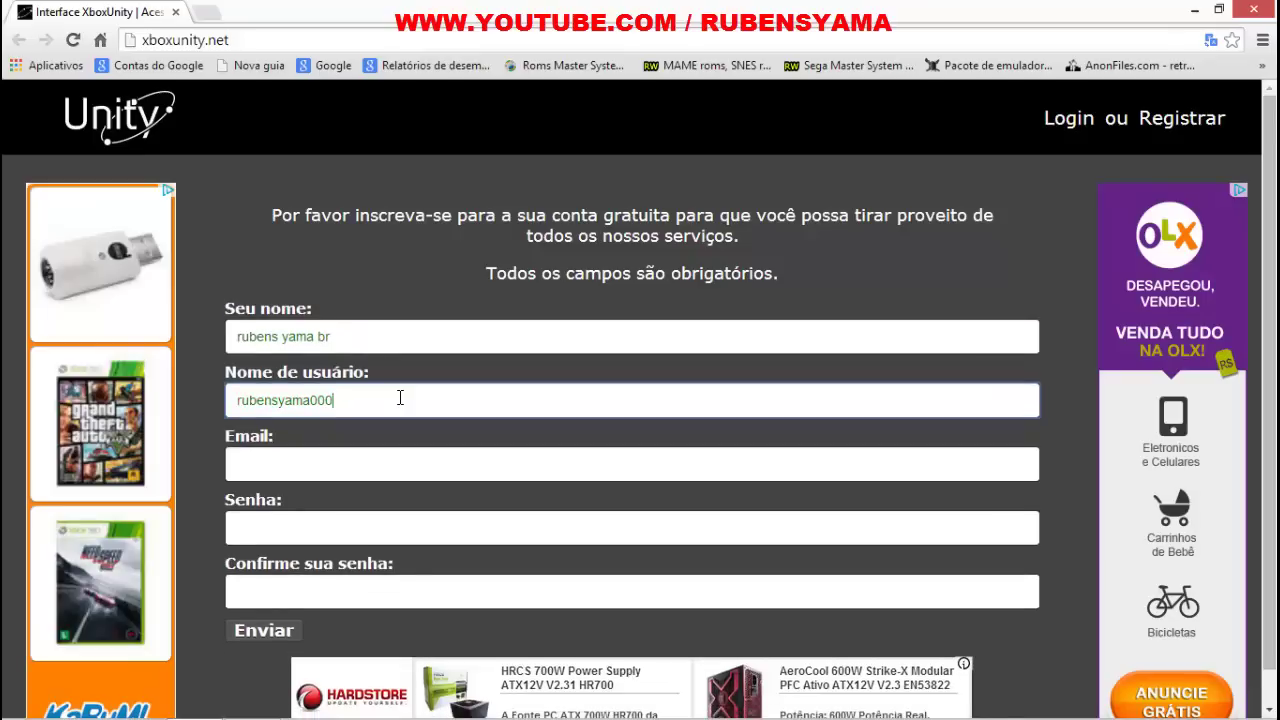
Adjust the username's trailing zeros and inspect the 'Username Already Taken' warning.
{"action": "left_click", "coordinate": [369, 461]}
{"action": "left_click", "coordinate": [355, 412]}
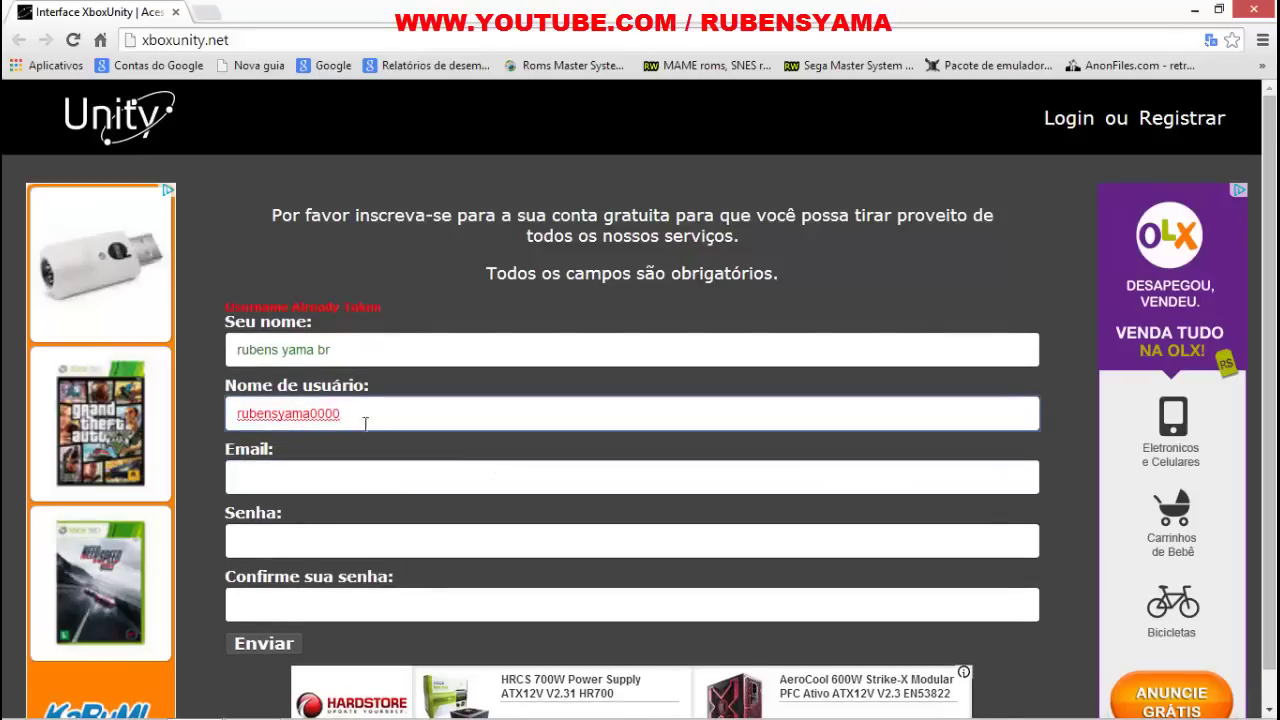
{"action": "key", "text": "BackSpace"}
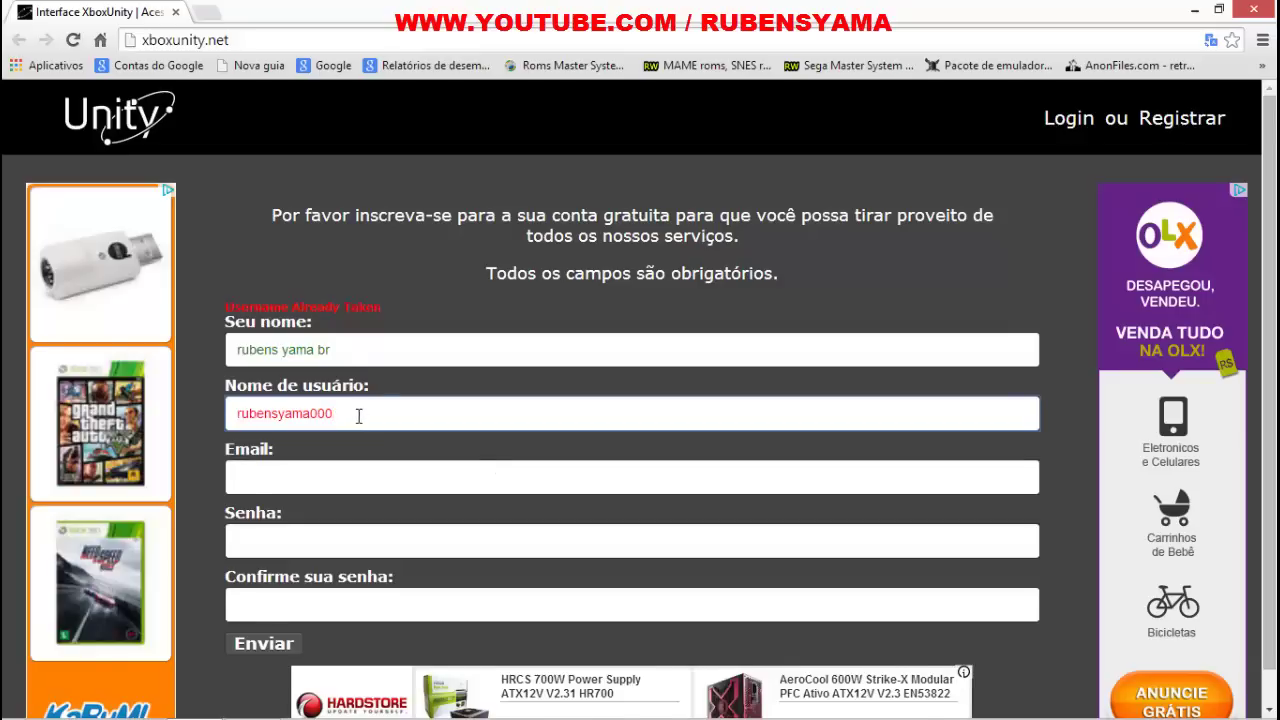
{"action": "left_click", "coordinate": [308, 472]}
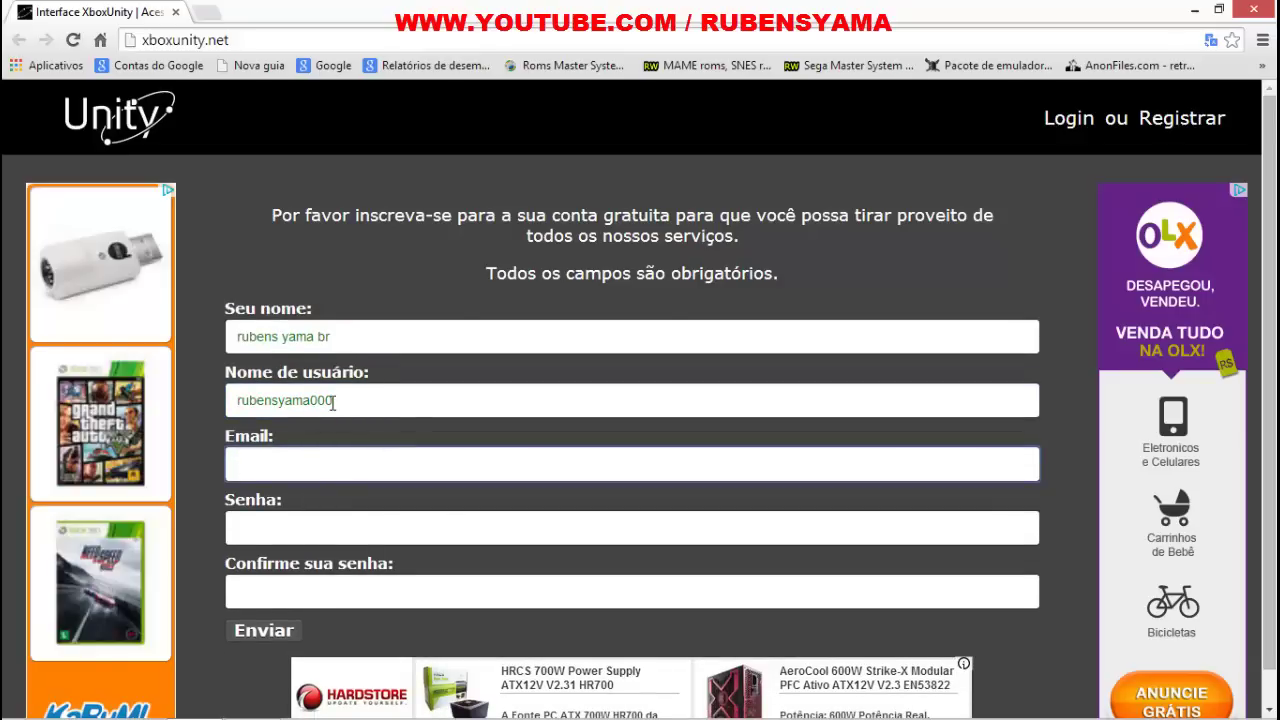
{"action": "left_click", "coordinate": [338, 403]}
{"action": "type", "text": "0"}
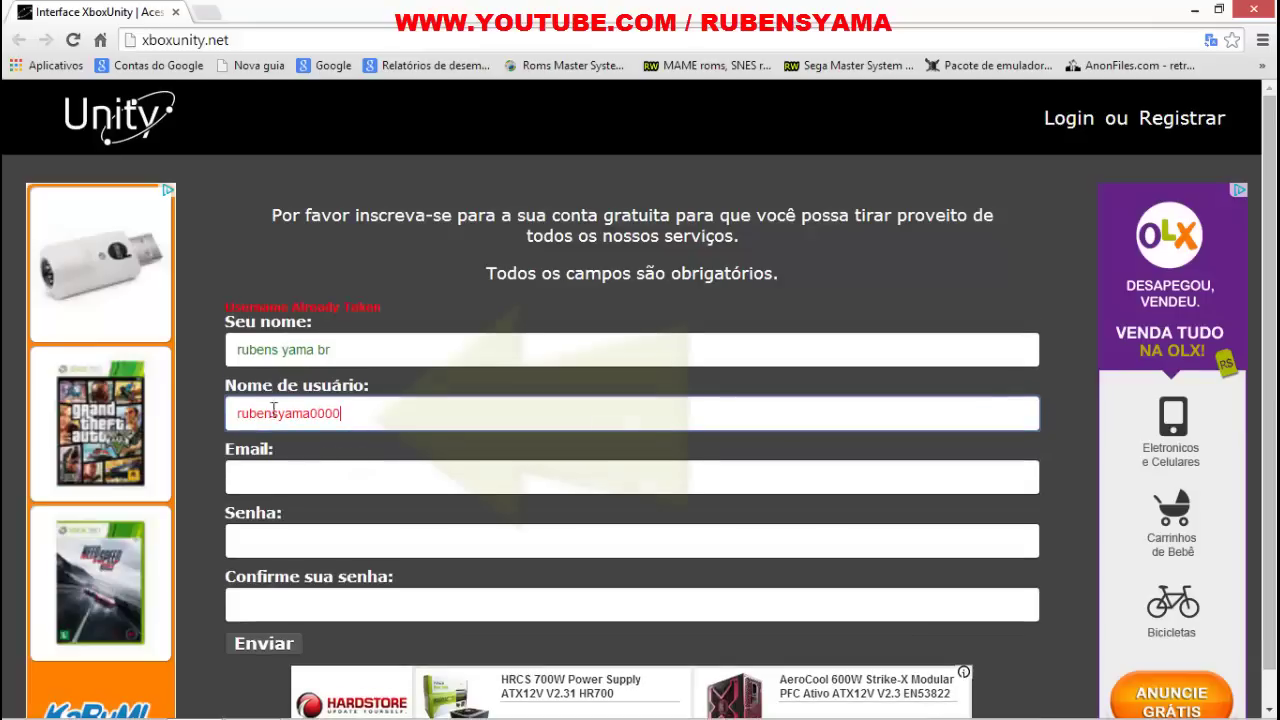
{"action": "double_click", "coordinate": [228, 307]}
{"action": "mouse_move", "coordinate": [228, 307]}
{"action": "left_mouse_down"}
{"action": "mouse_move", "coordinate": [450, 306]}
{"action": "mouse_move", "coordinate": [248, 305]}
{"action": "left_mouse_up"}
{"action": "triple_click", "coordinate": [432, 306]}
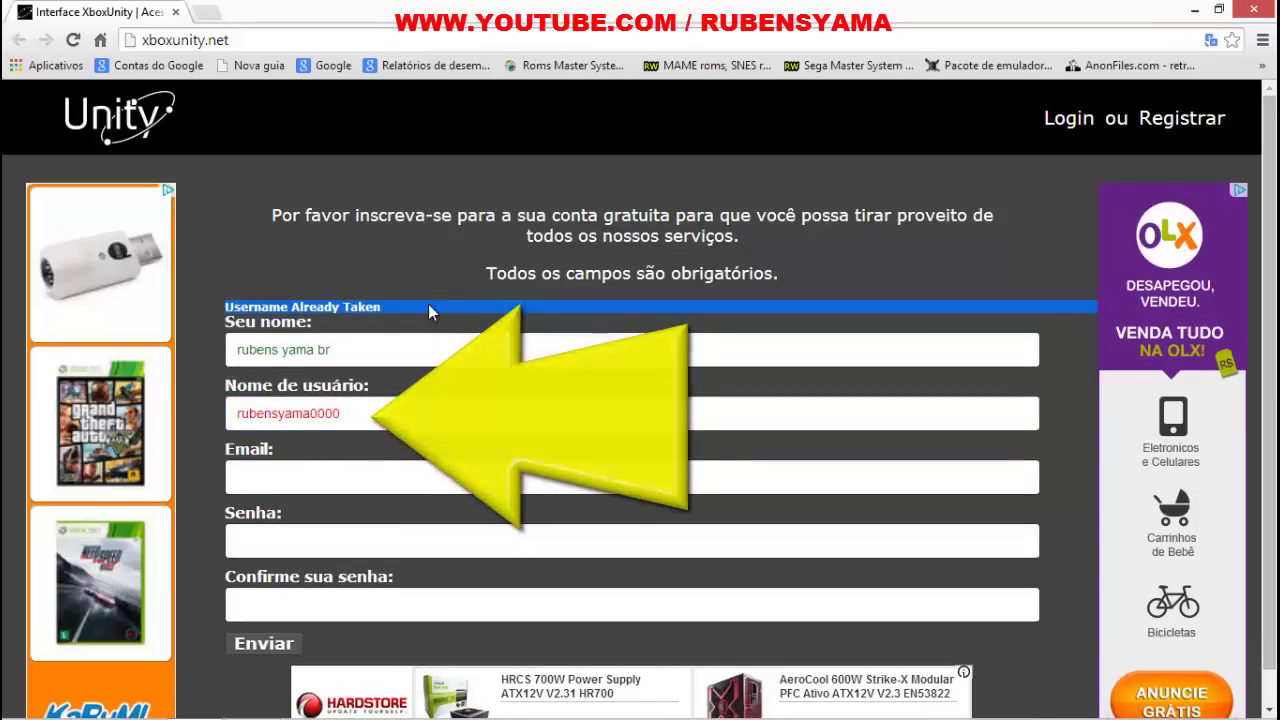
{"action": "left_click", "coordinate": [349, 413]}
{"action": "left_click_drag", "start_coordinate": [349, 413], "coordinate": [451, 385]}
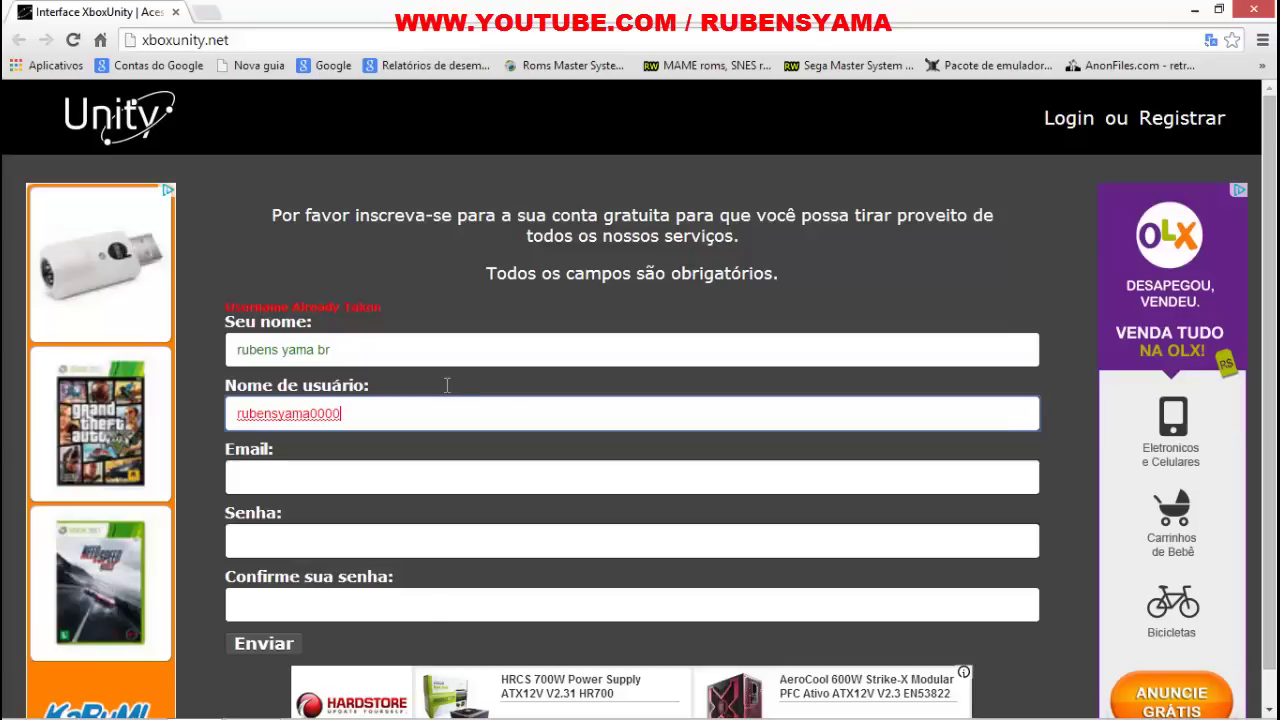
Delete the username's last '0' so the username becomes available.
{"action": "left_click_drag", "start_coordinate": [359, 412], "coordinate": [231, 412]}
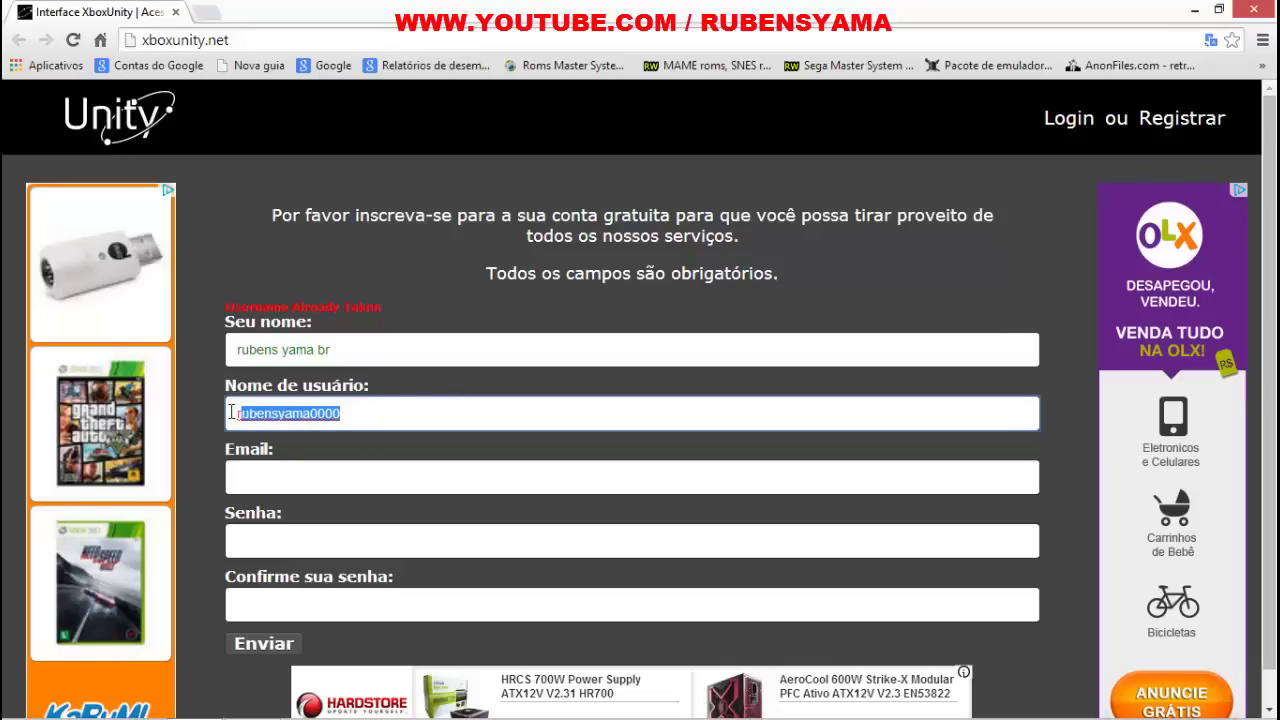
{"action": "left_click", "coordinate": [381, 404]}
{"action": "key", "text": "BackSpace"}
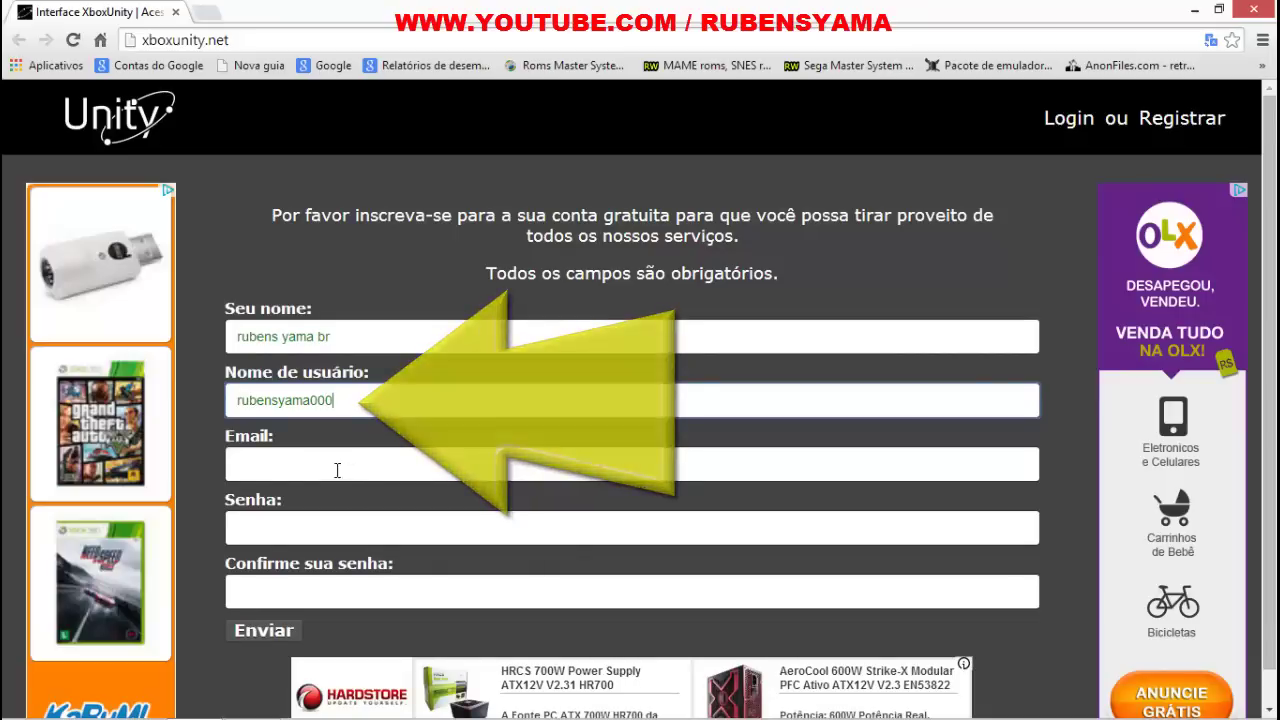
{"action": "left_click_drag", "start_coordinate": [238, 400], "coordinate": [391, 400]}
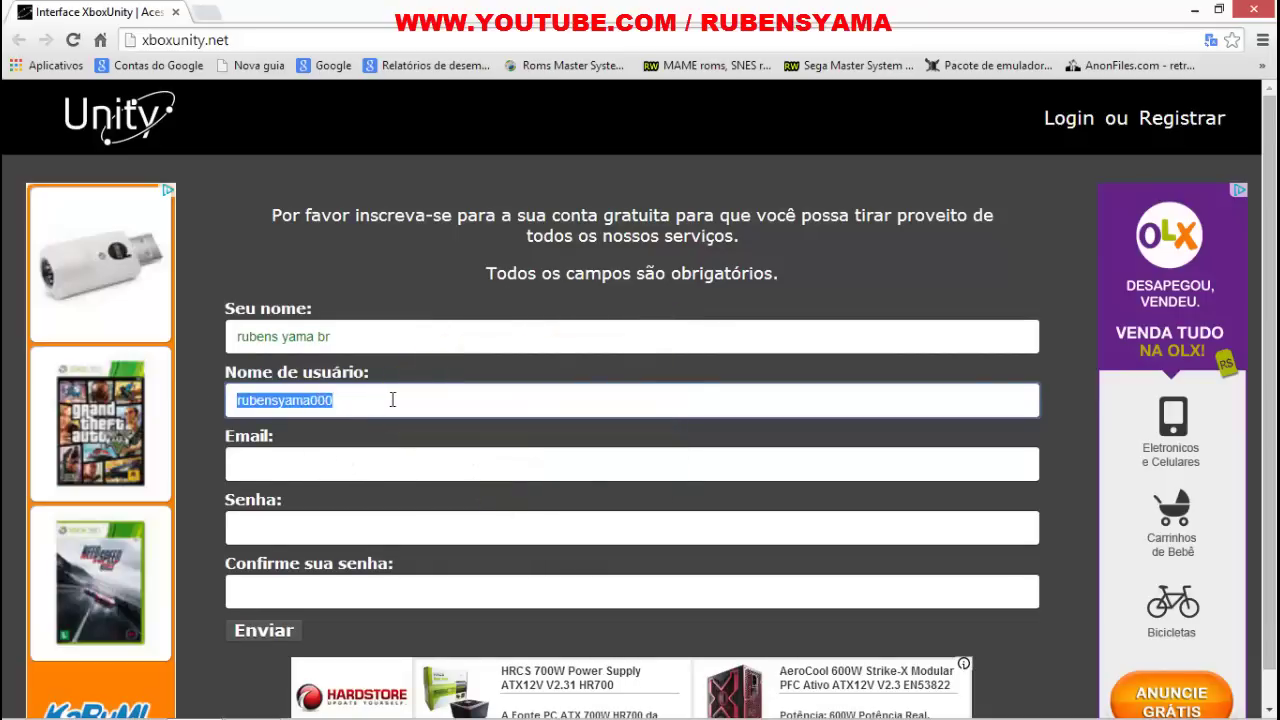
Fill the Email field with the account's e-mail address and review it.
{"action": "left_click", "coordinate": [284, 467]}
{"action": "key", "text": "ctrl+v"}
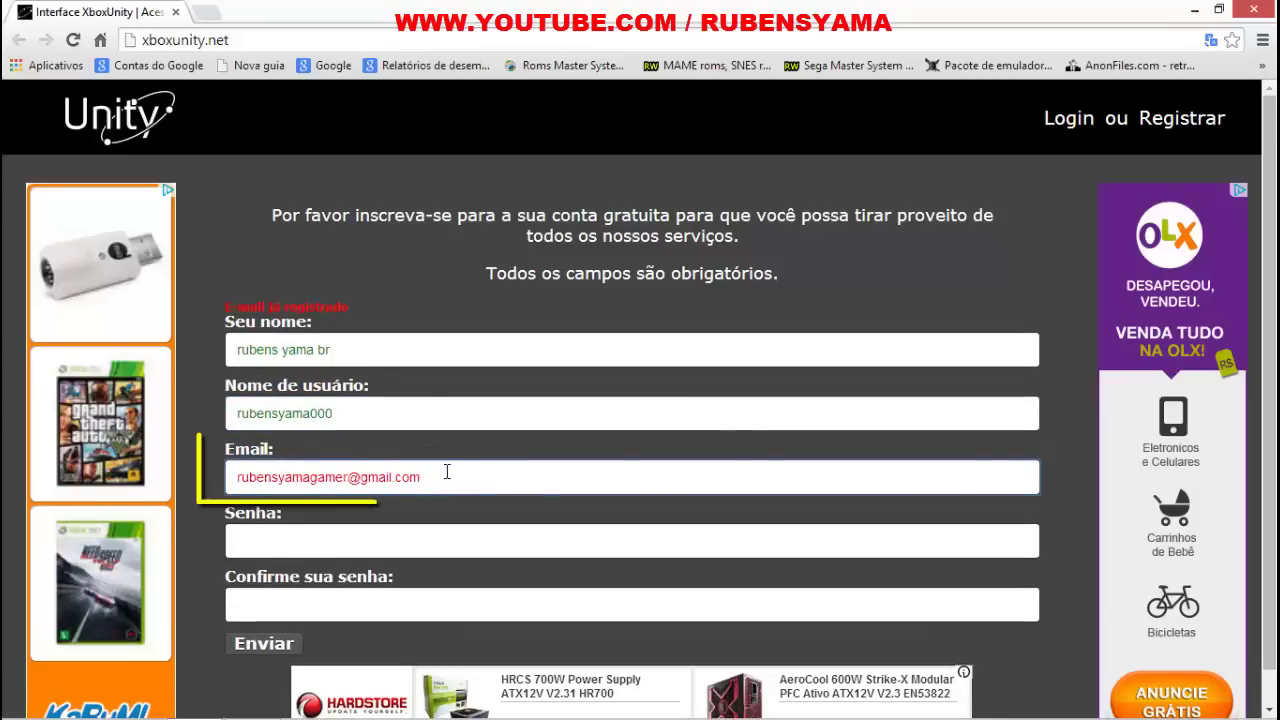
{"action": "mouse_move", "coordinate": [249, 478]}
{"action": "left_mouse_down"}
{"action": "mouse_move", "coordinate": [424, 478]}
{"action": "mouse_move", "coordinate": [237, 470]}
{"action": "left_mouse_up"}
{"action": "left_click", "coordinate": [229, 467]}
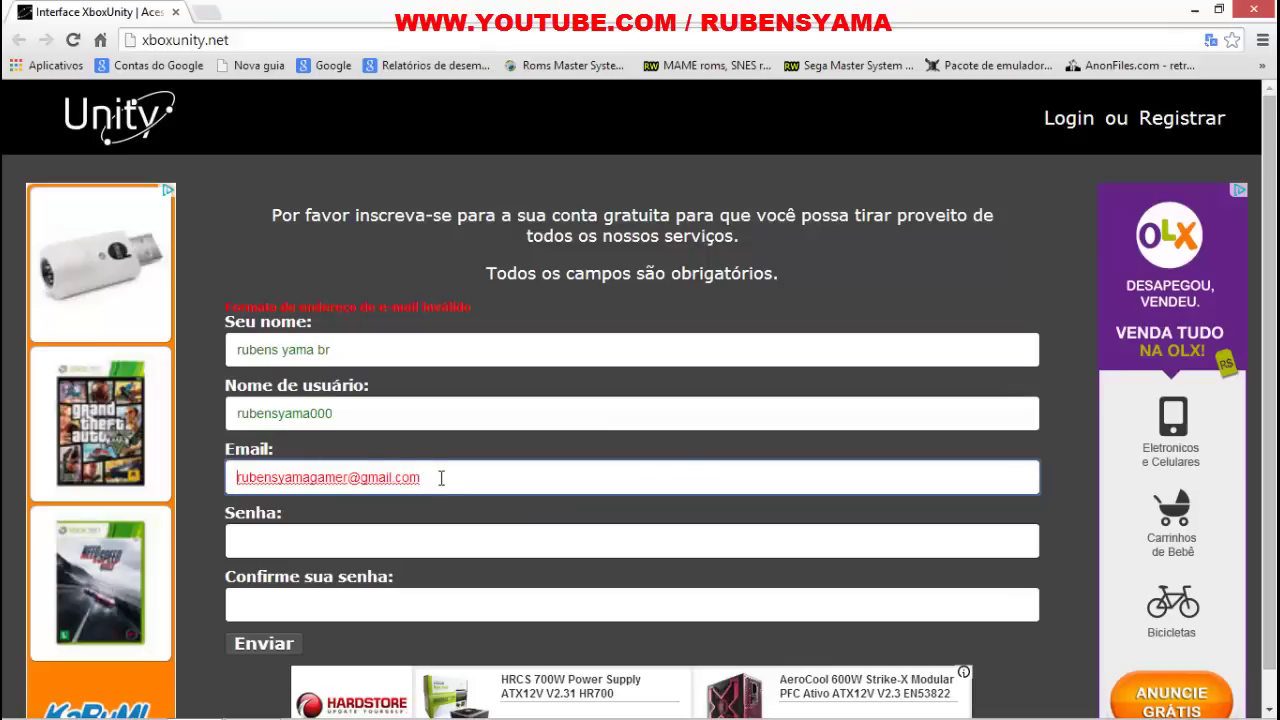
{"action": "left_click_drag", "start_coordinate": [426, 478], "coordinate": [212, 501]}
{"action": "key", "text": "ctrl+c"}
{"action": "key", "text": "End"}
{"action": "mouse_move", "coordinate": [258, 518]}
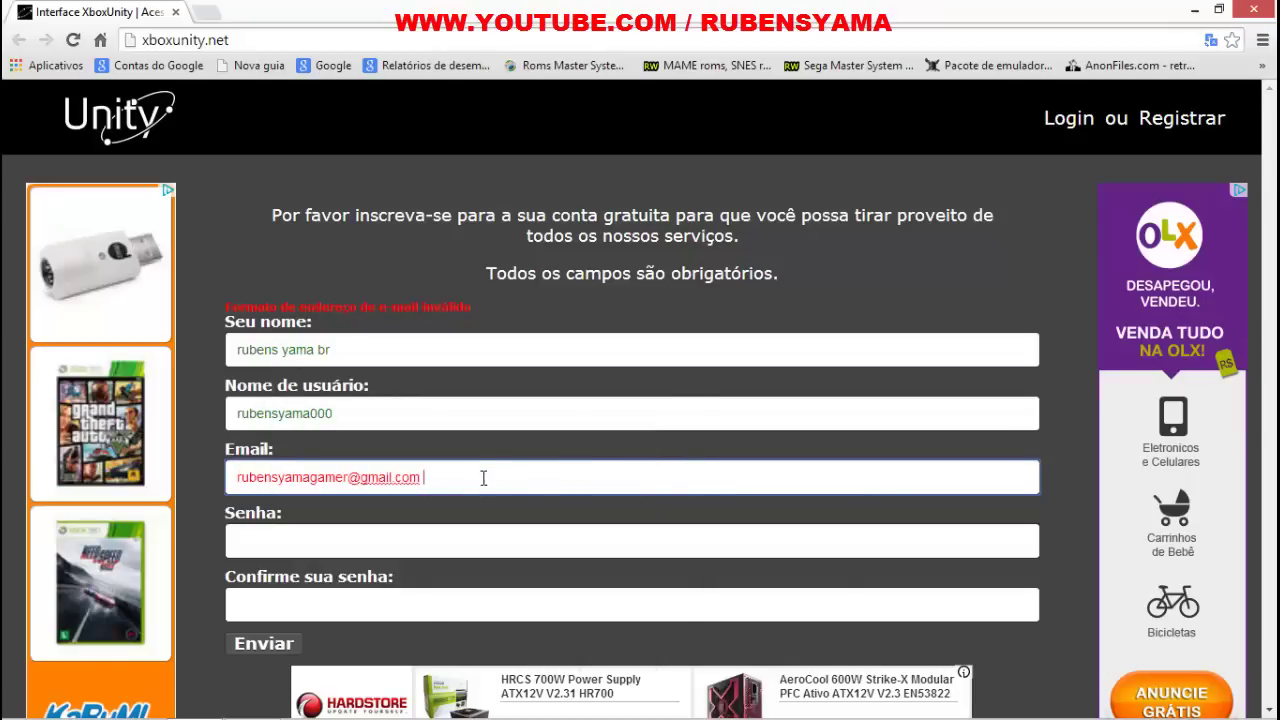
Sign in using the autofilled username and the pasted saved password via 'Conecte-se'.
{"action": "left_click", "coordinate": [1076, 132]}
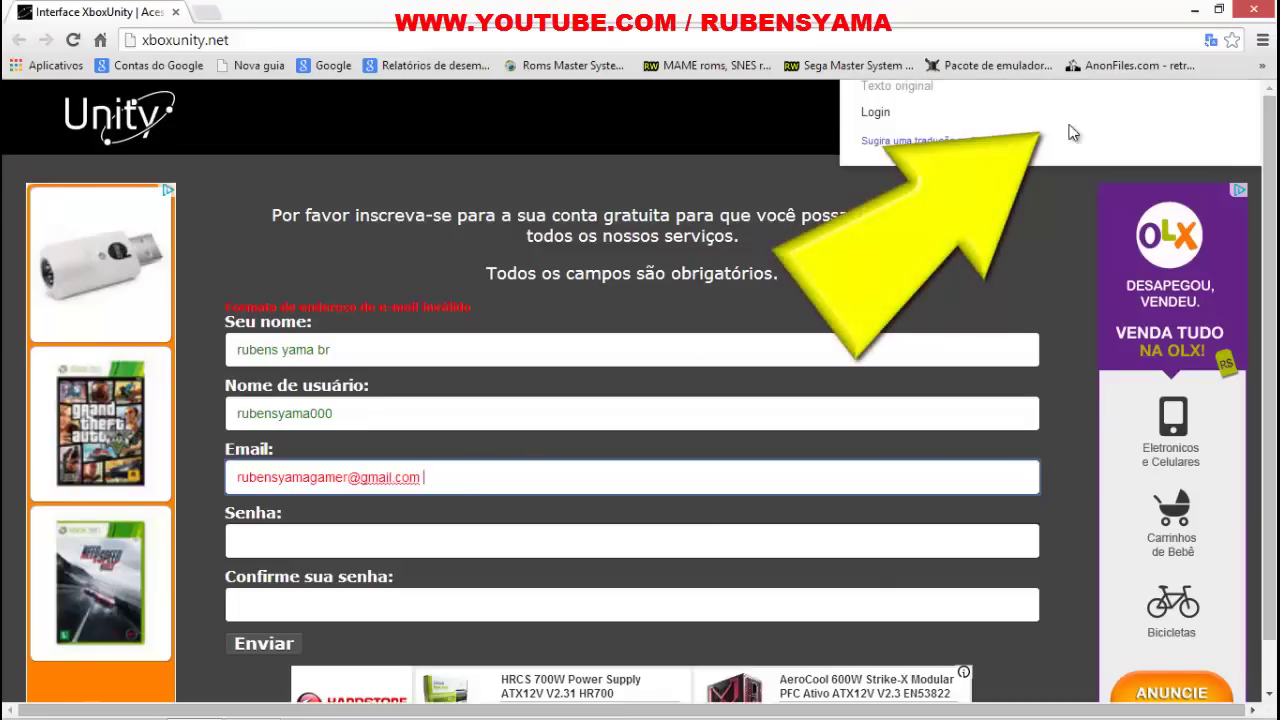
{"action": "left_click", "coordinate": [1087, 131]}
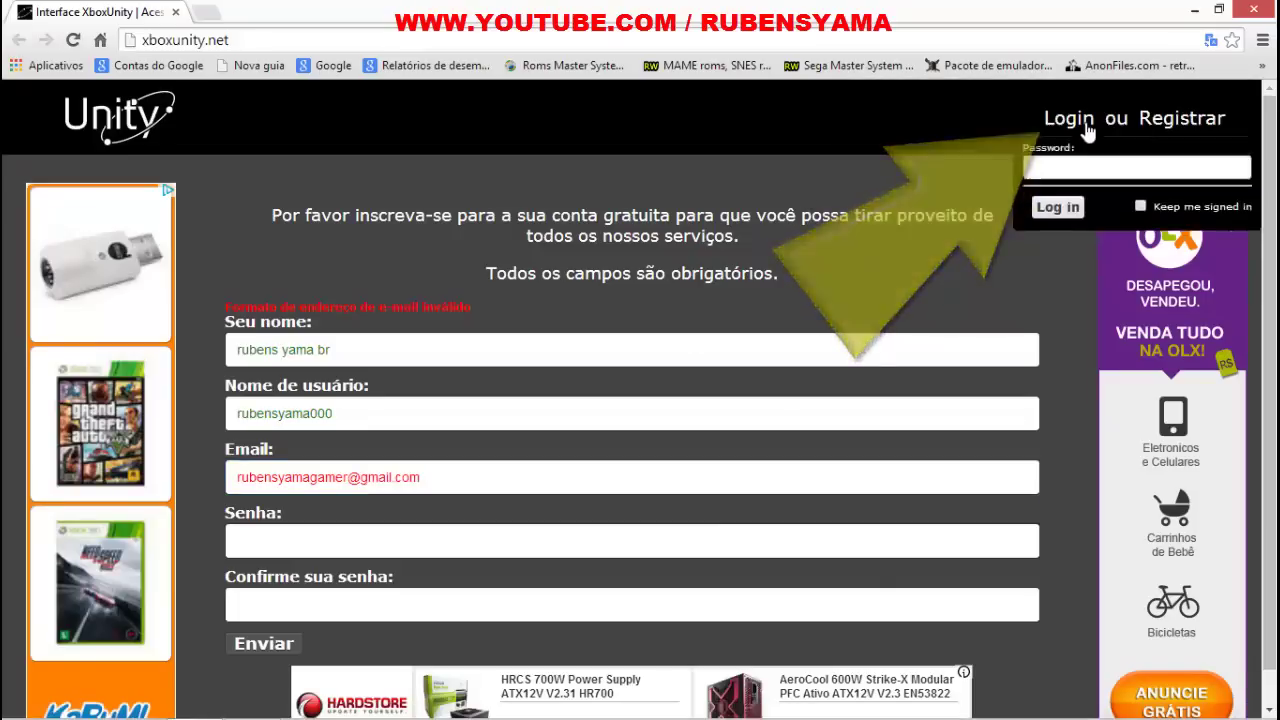
{"action": "left_click", "coordinate": [926, 263]}
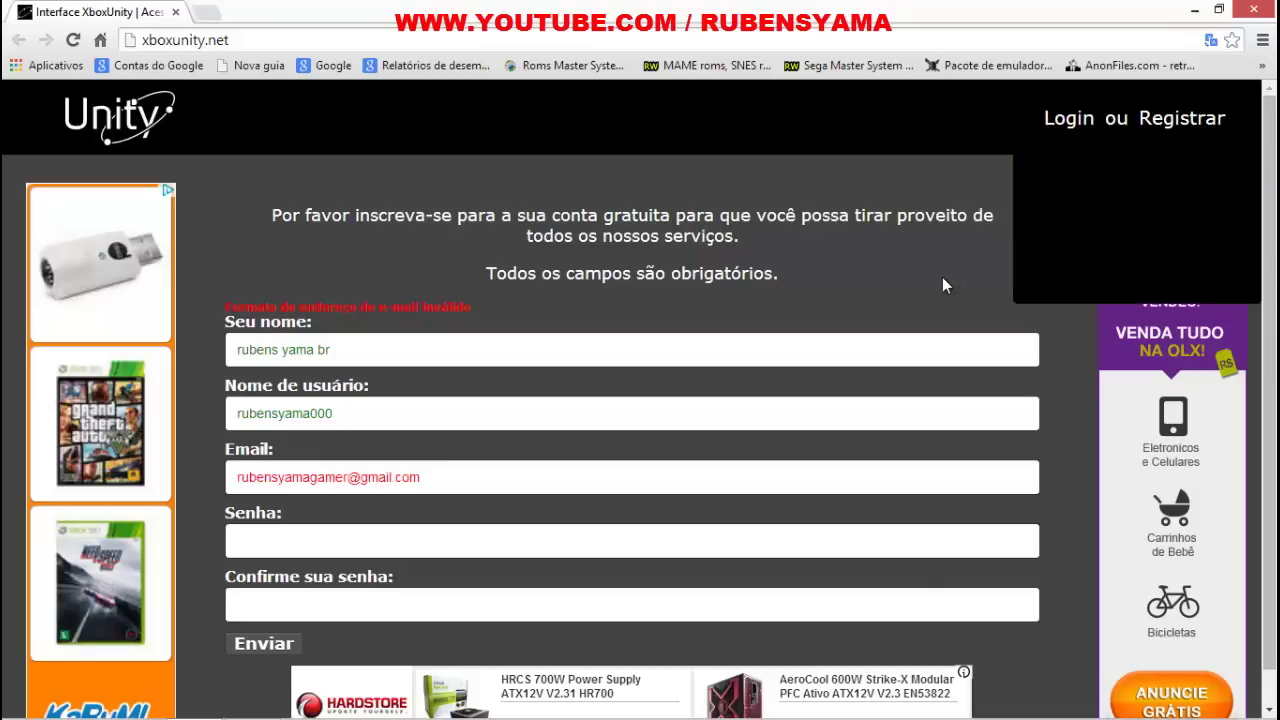
{"action": "left_click", "coordinate": [1068, 120]}
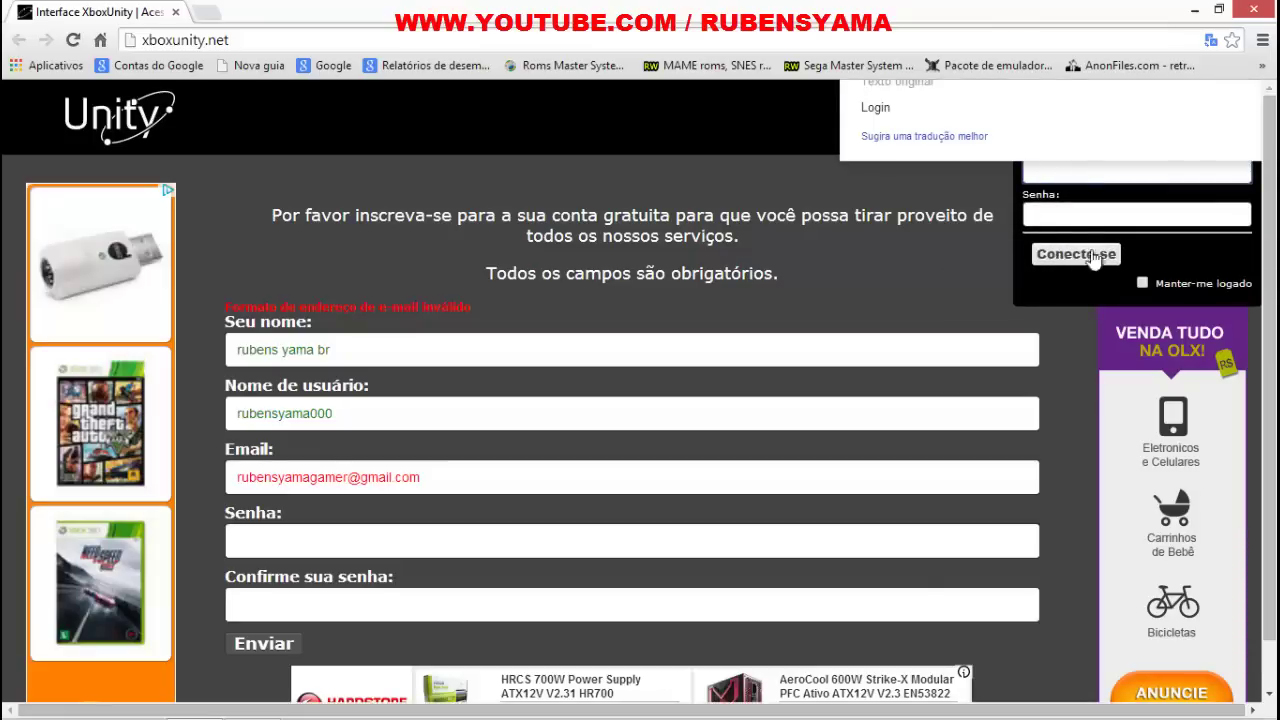
{"action": "left_click", "coordinate": [1077, 213]}
{"action": "left_click", "coordinate": [1057, 171]}
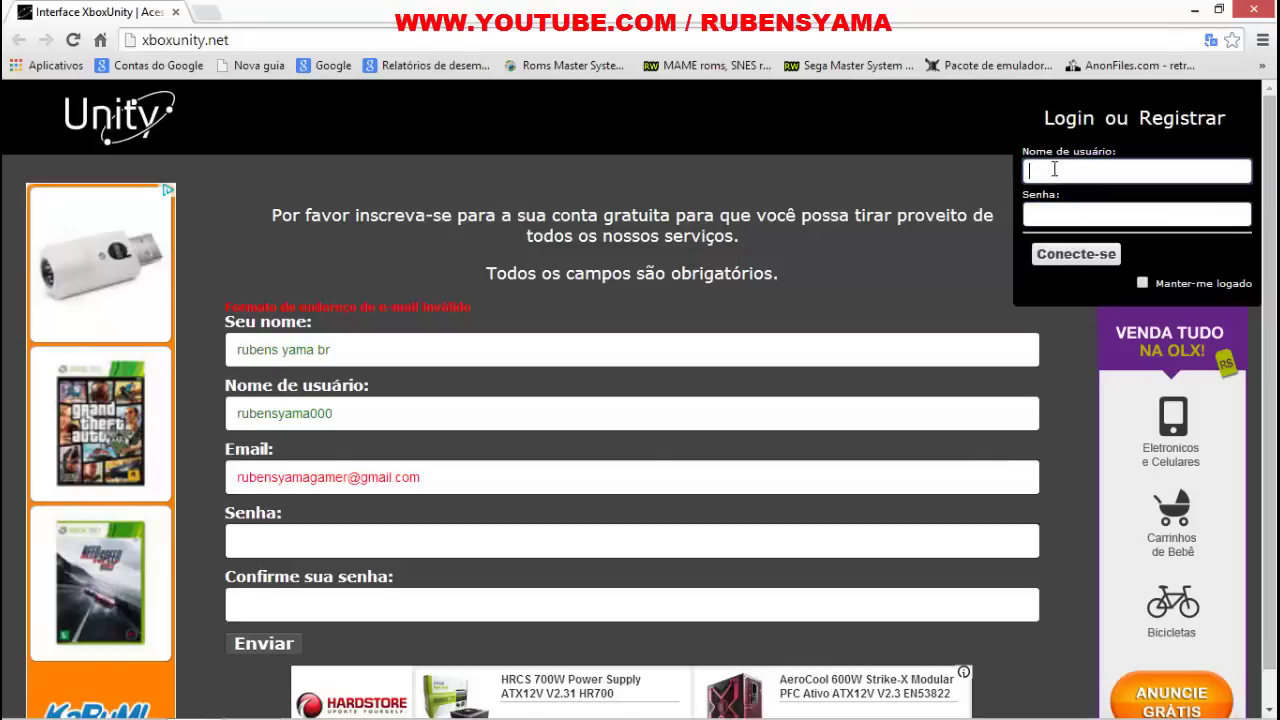
{"action": "left_click", "coordinate": [1059, 195]}
{"action": "left_click", "coordinate": [1059, 216]}
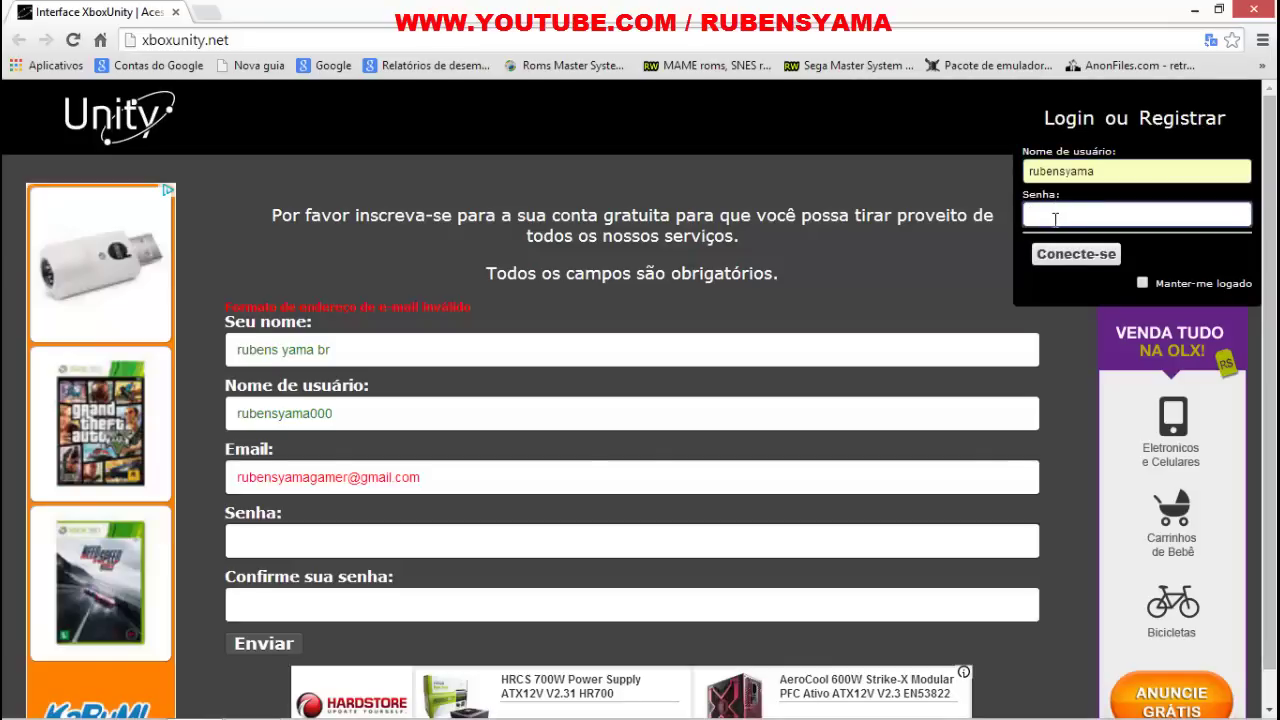
{"action": "right_click", "coordinate": [1060, 214]}
{"action": "left_click", "coordinate": [1062, 322]}
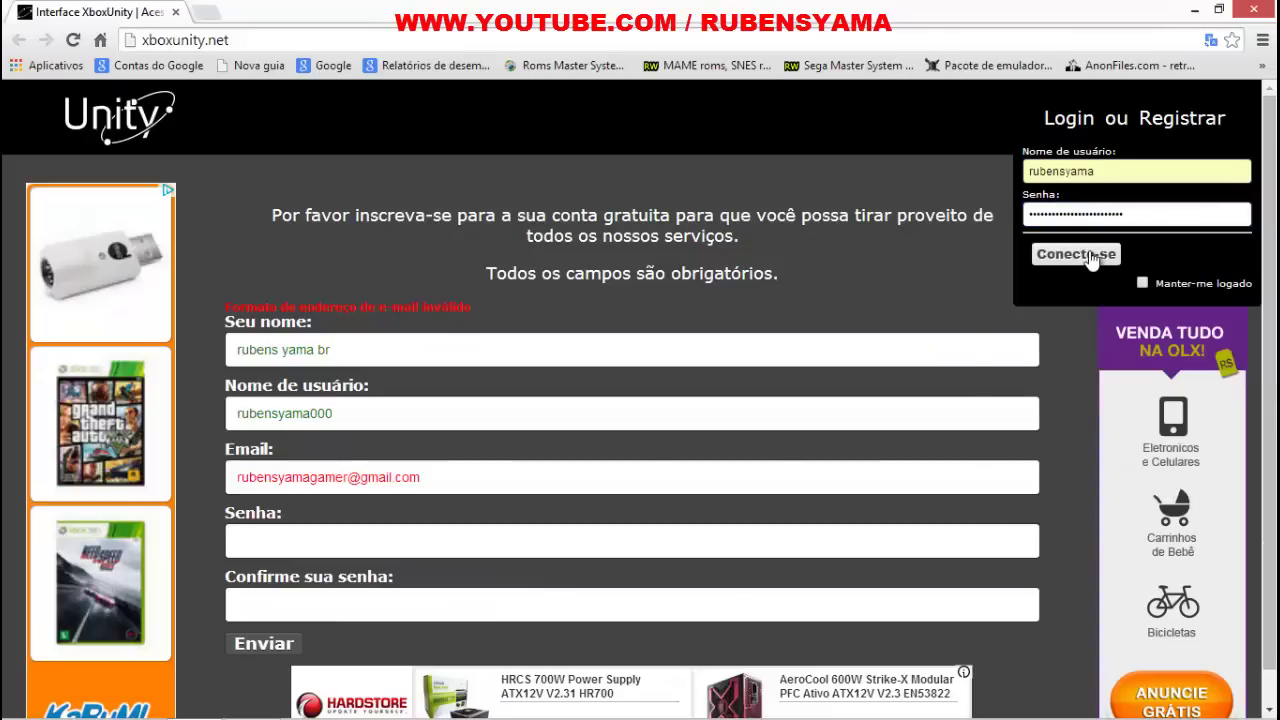
{"action": "left_click", "coordinate": [1093, 257]}
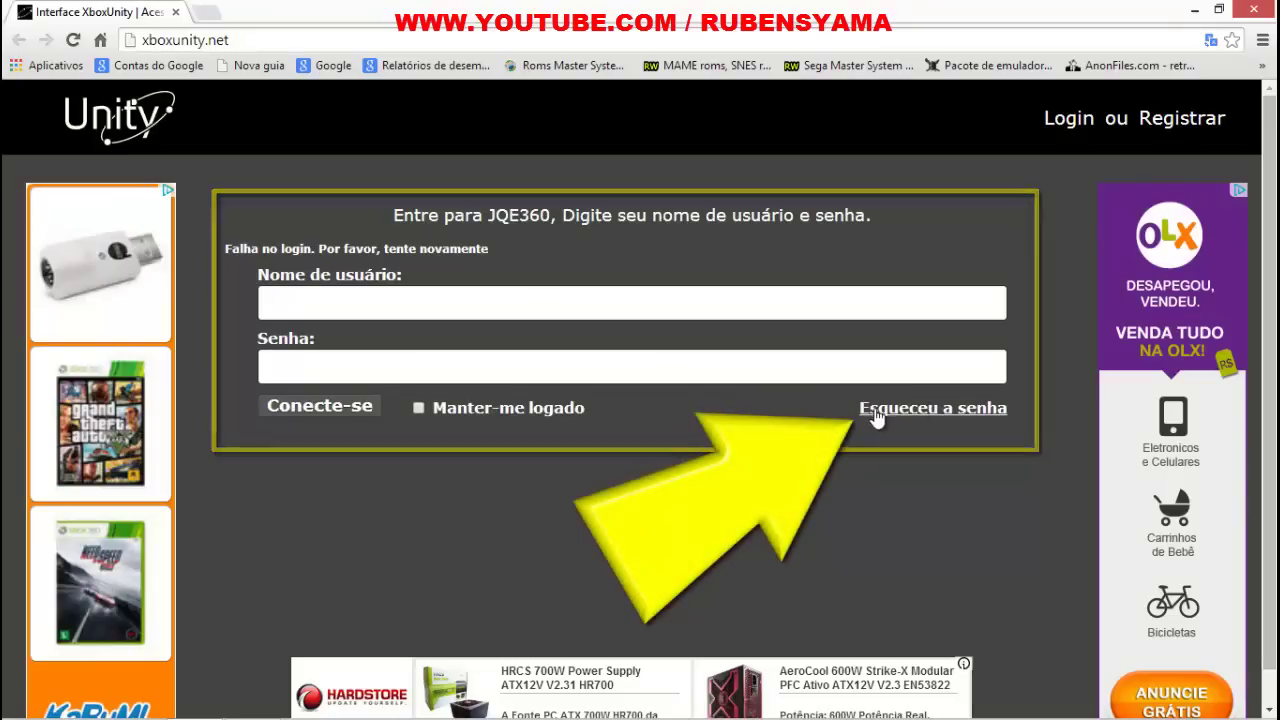
Paste the account e-mail into the password-reset form, then bring up the registration form.
{"action": "mouse_move", "coordinate": [906, 412]}
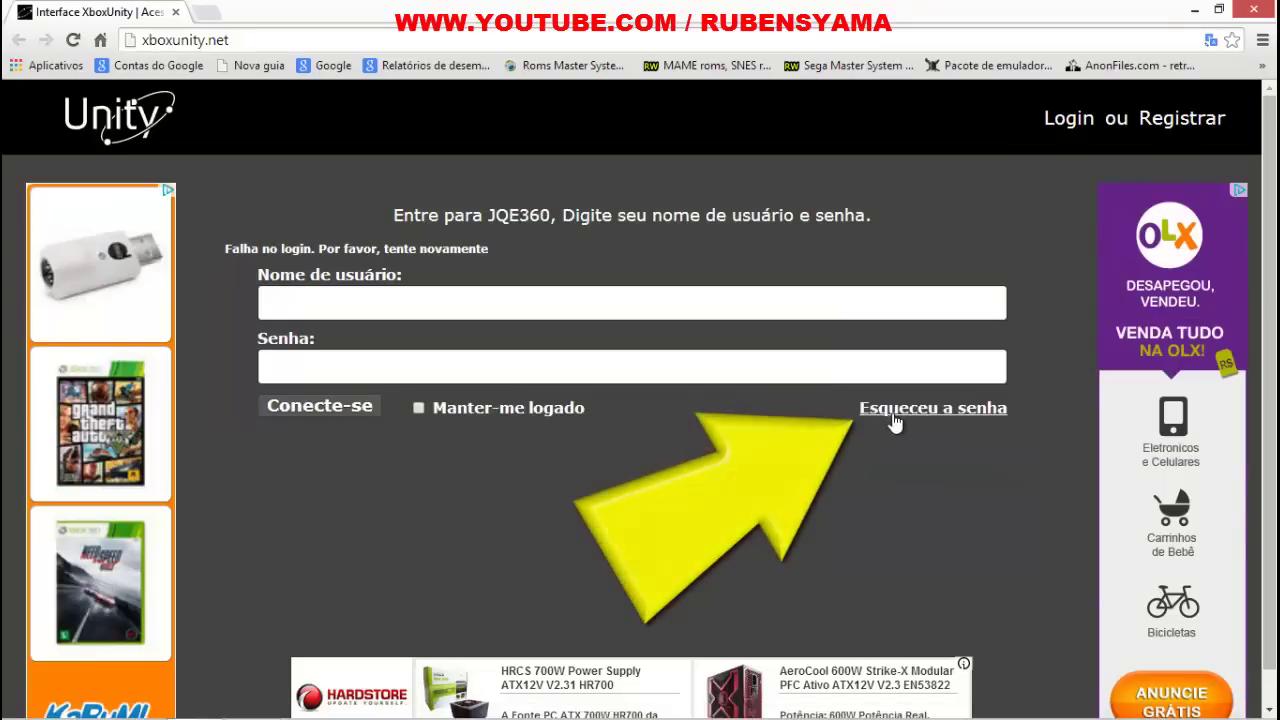
{"action": "left_click", "coordinate": [894, 420]}
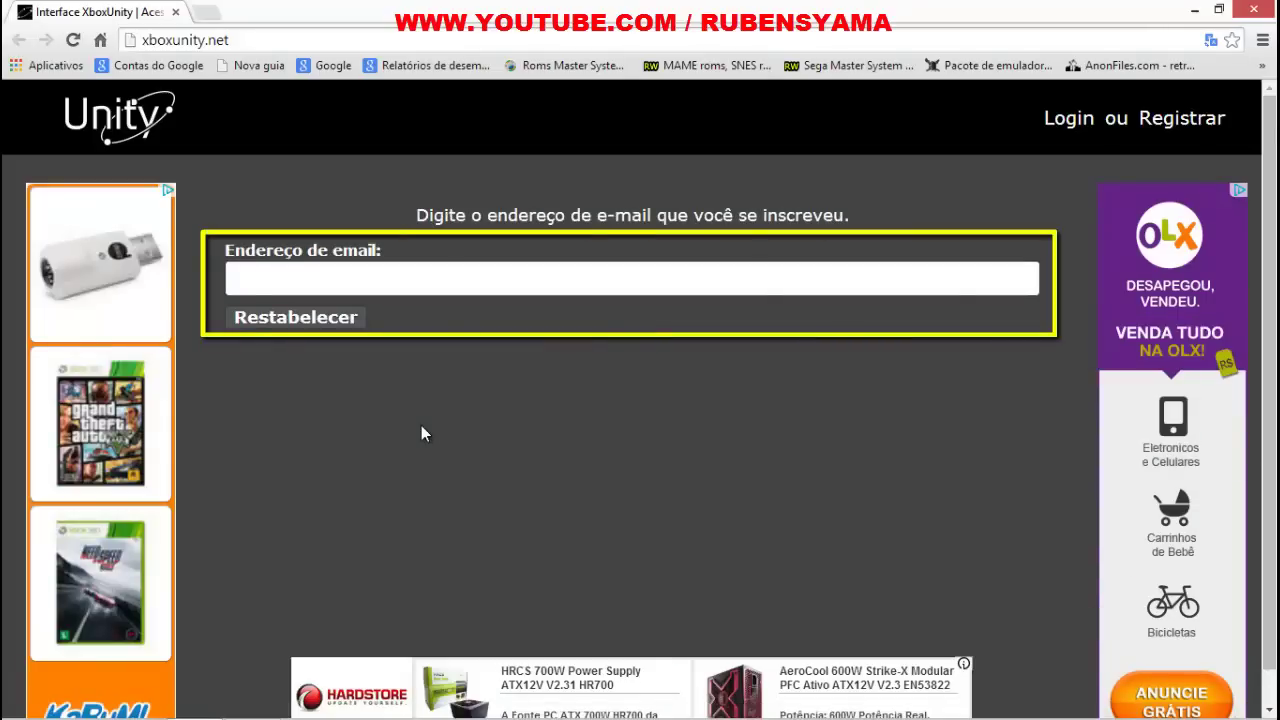
{"action": "left_click", "coordinate": [397, 277]}
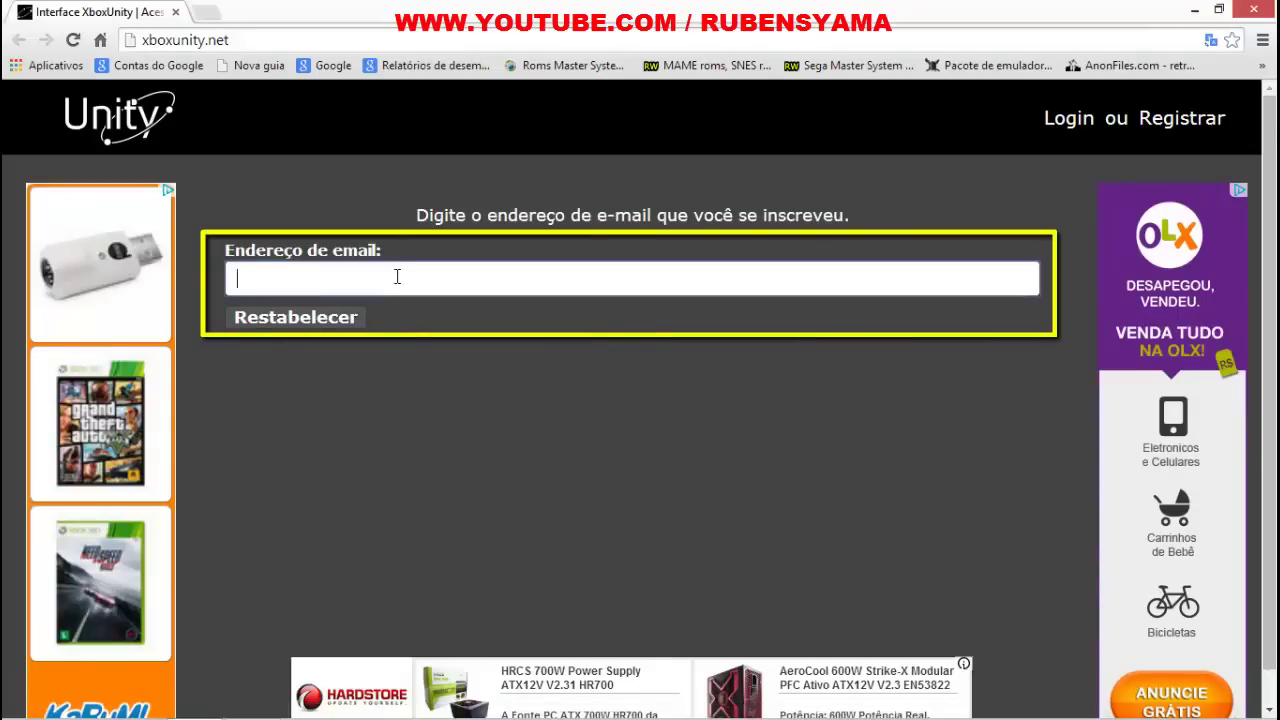
{"action": "right_click", "coordinate": [397, 281]}
{"action": "left_click", "coordinate": [442, 386]}
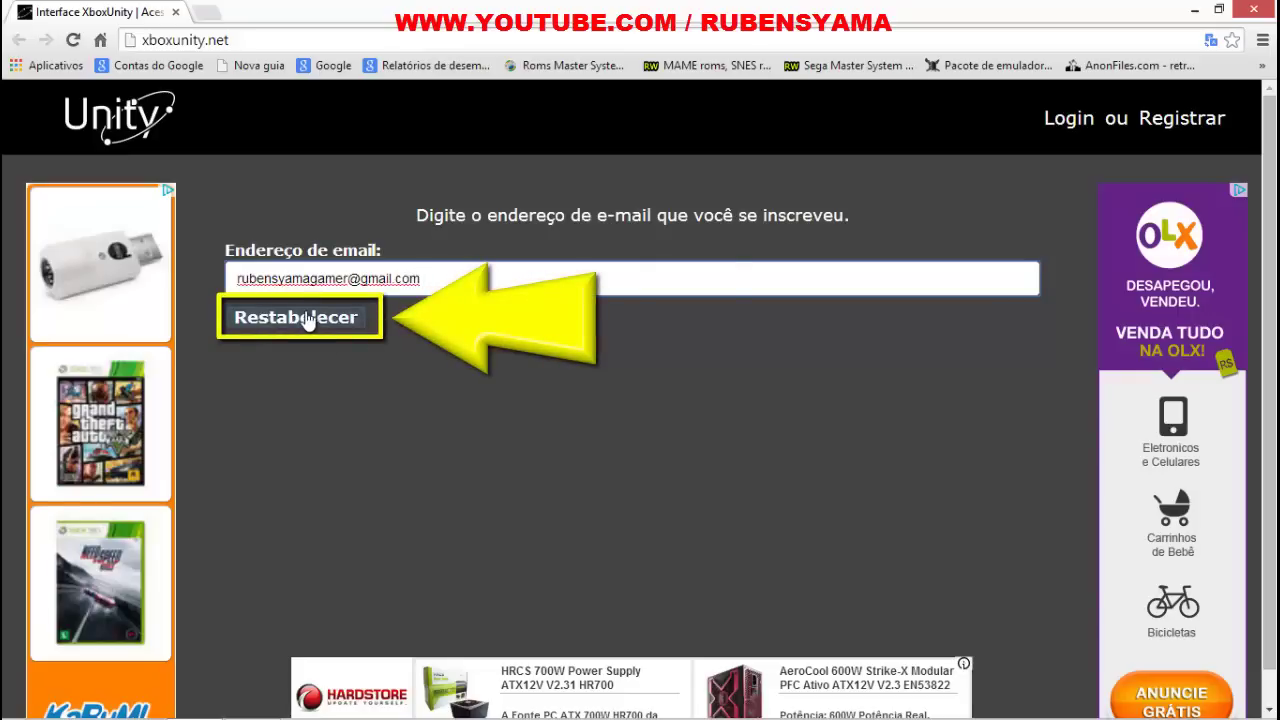
{"action": "mouse_move", "coordinate": [307, 318]}
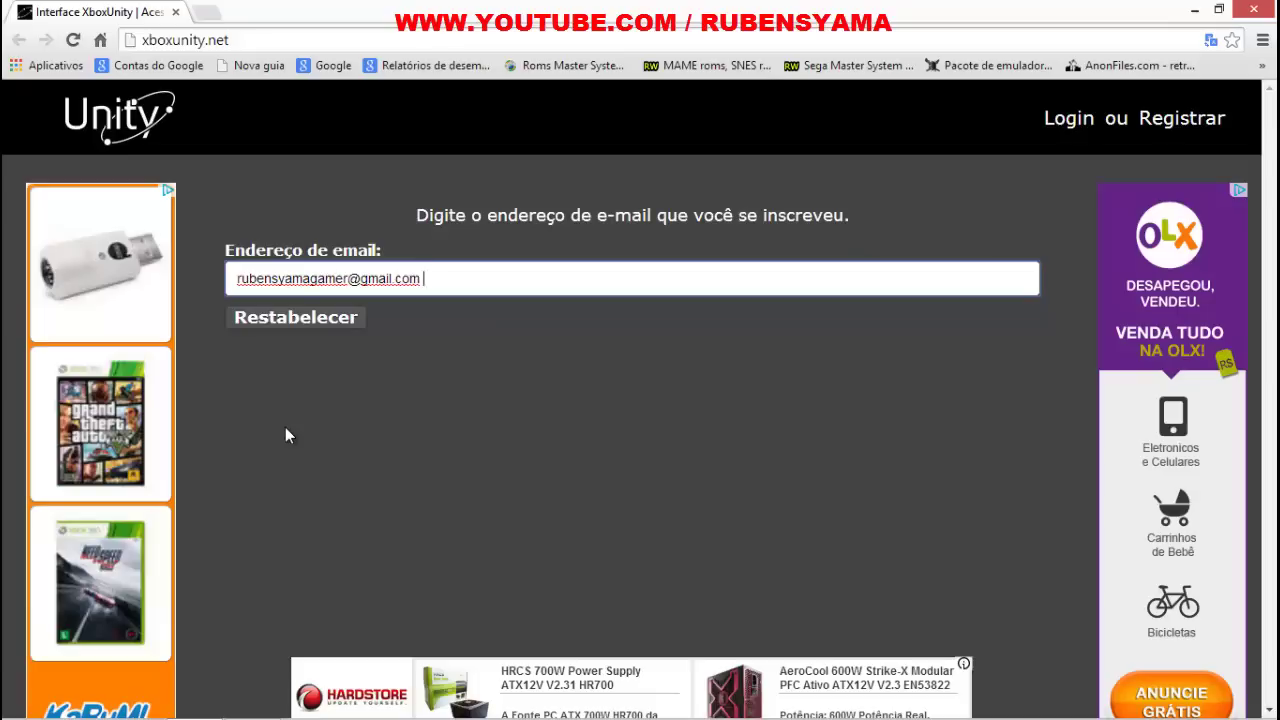
{"action": "left_click", "coordinate": [1168, 120]}
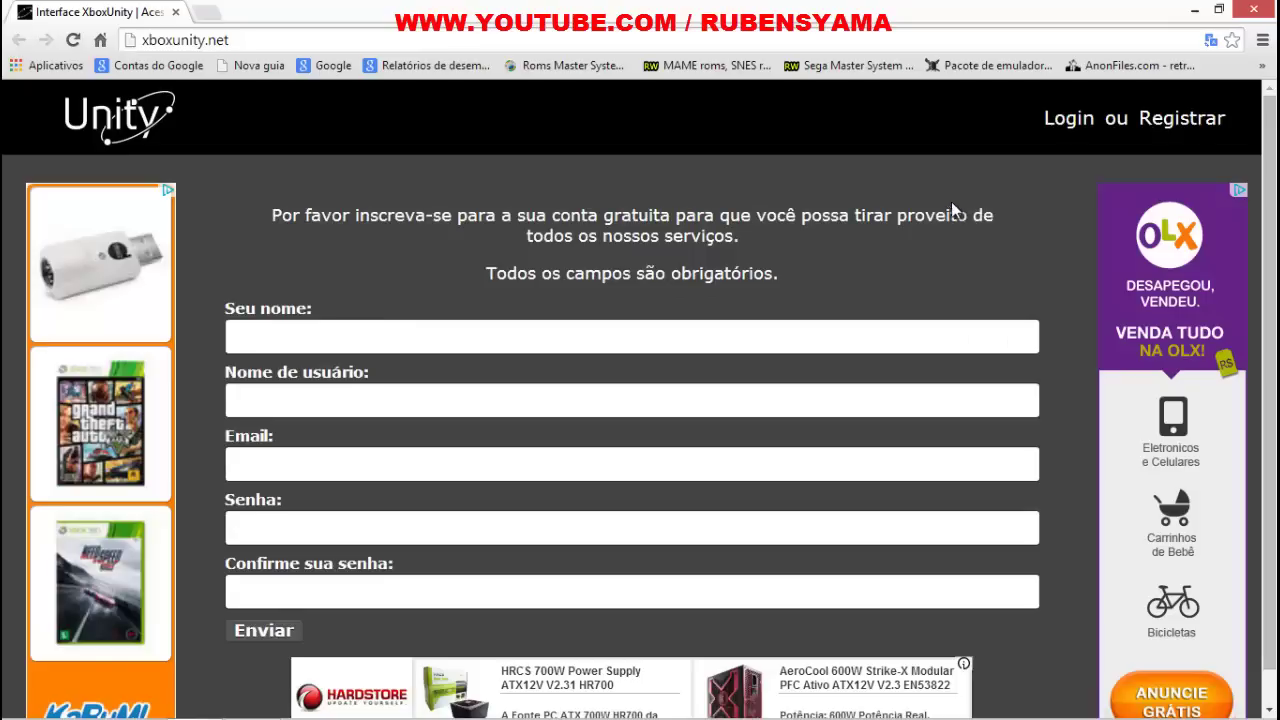
Enter the full name, a username ending in '000' and the pasted e-mail address.
{"action": "left_click", "coordinate": [429, 342]}
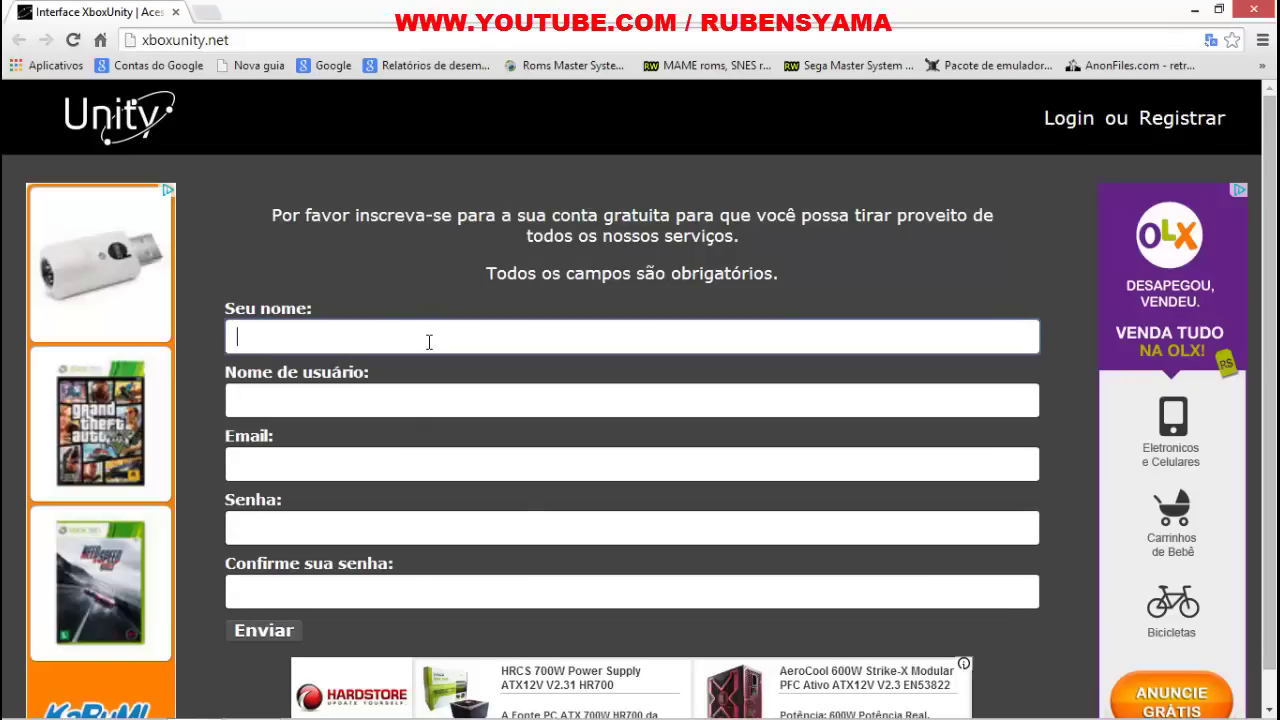
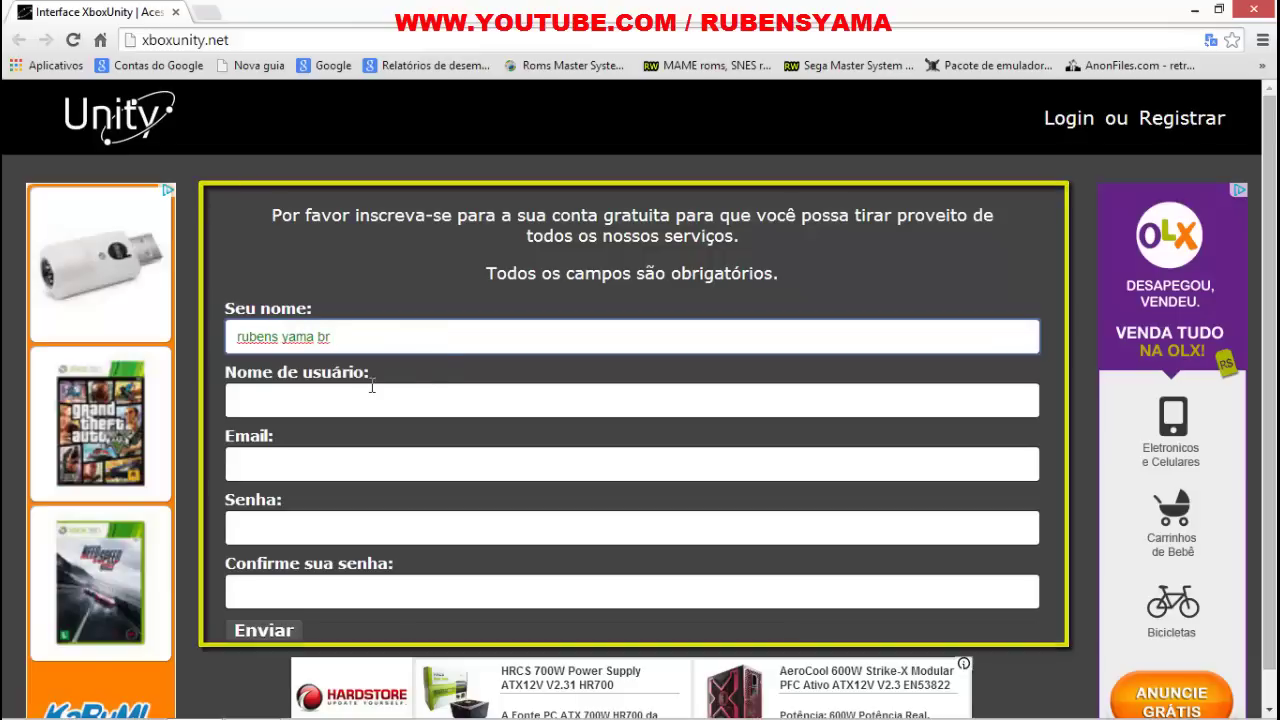
{"action": "left_click", "coordinate": [367, 388]}
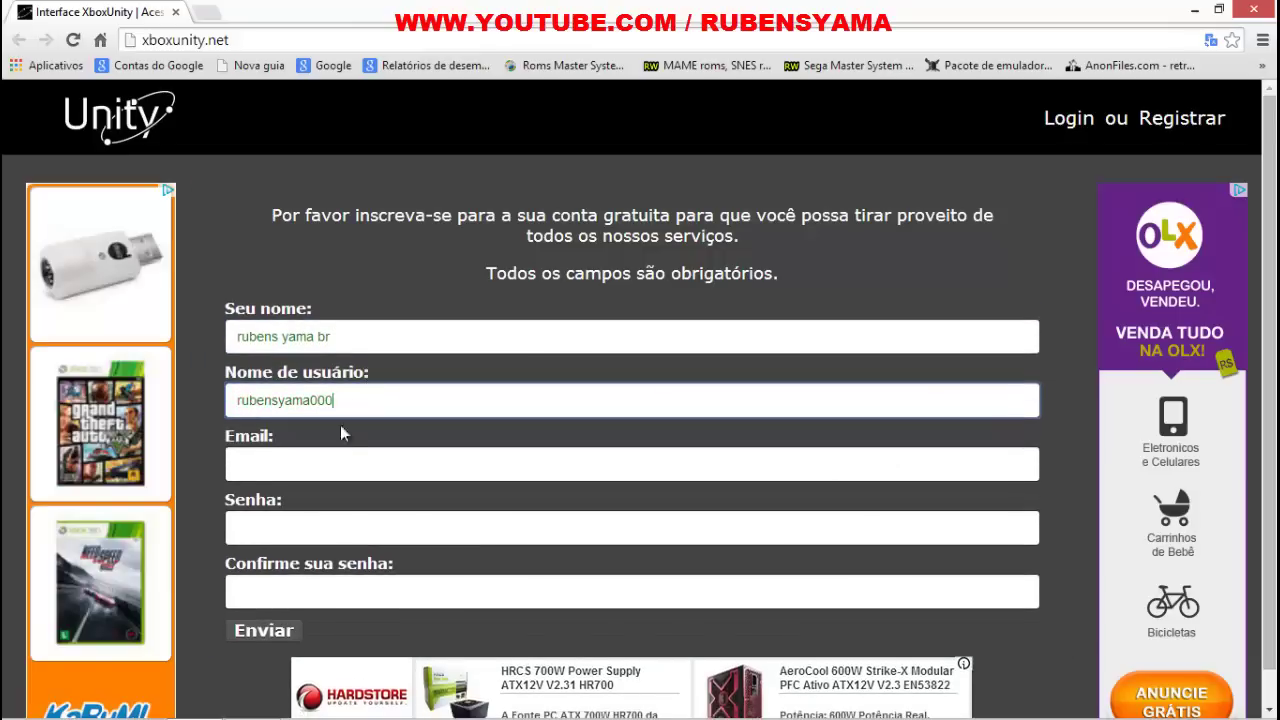
{"action": "left_click", "coordinate": [331, 460]}
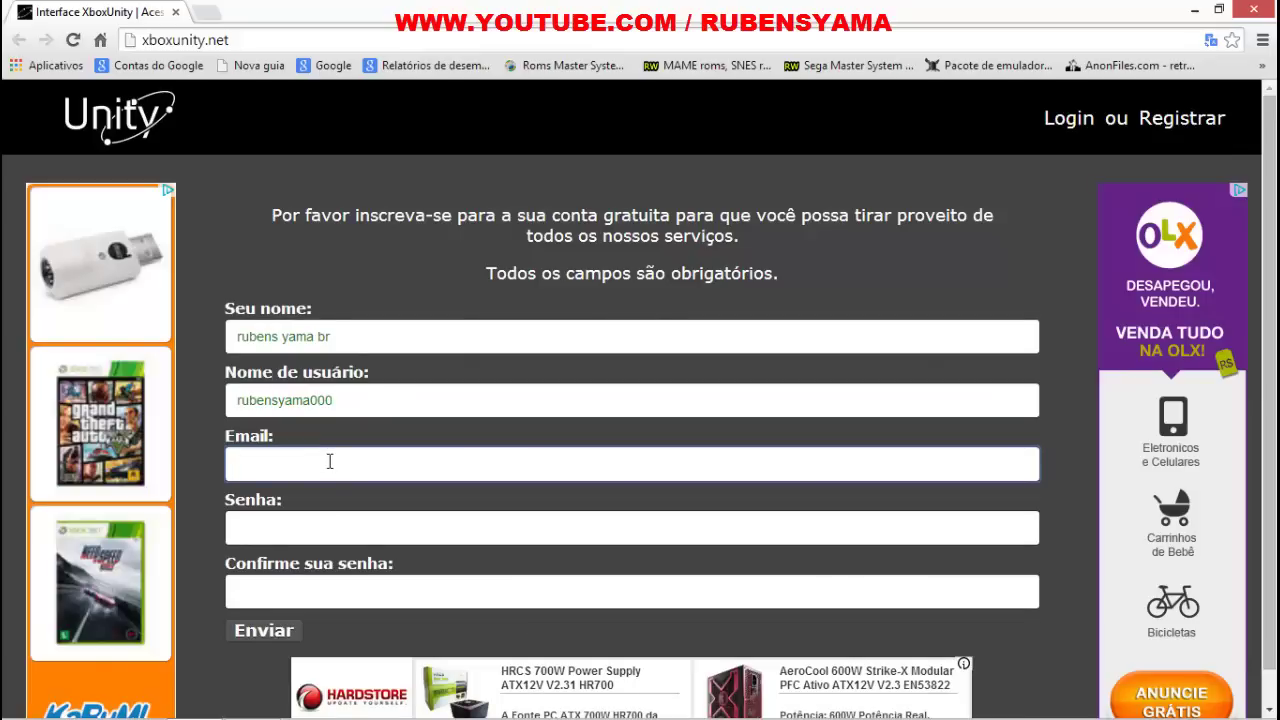
{"action": "key", "text": "ctrl+v"}
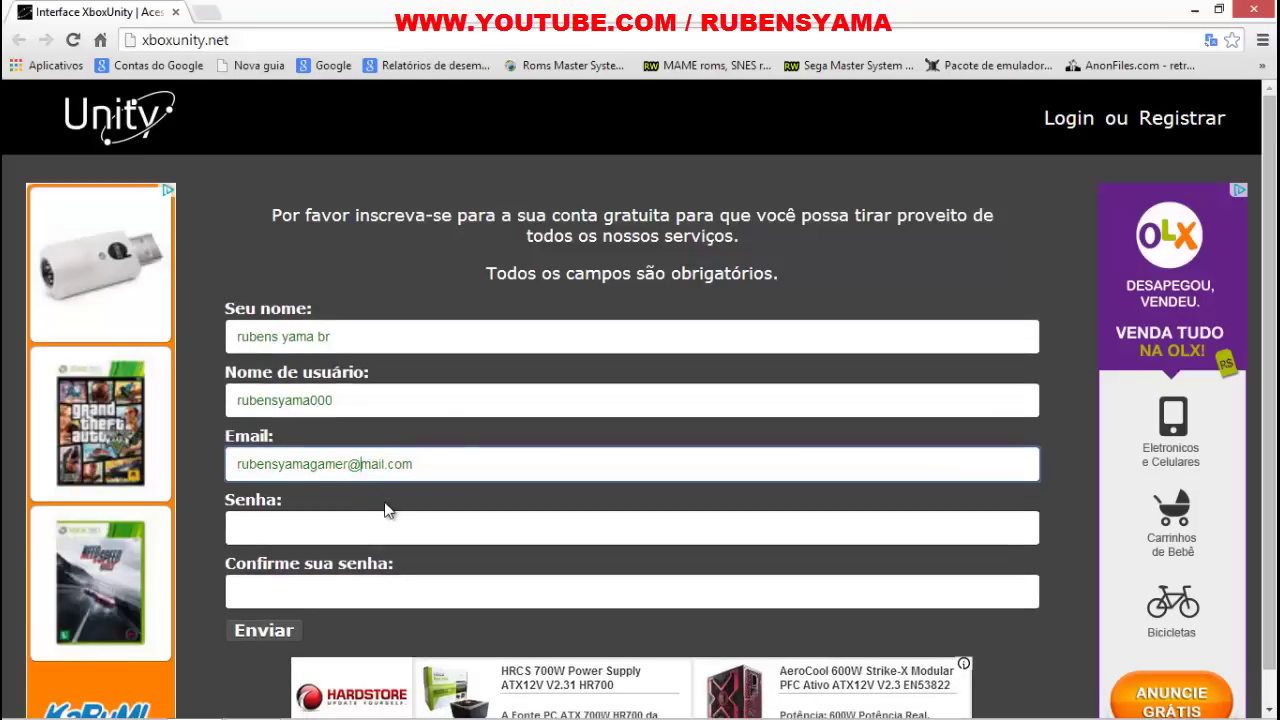
Type the account password into Senha and Confirme sua senha, retyping mismatched entries.
{"action": "left_click", "coordinate": [394, 531]}
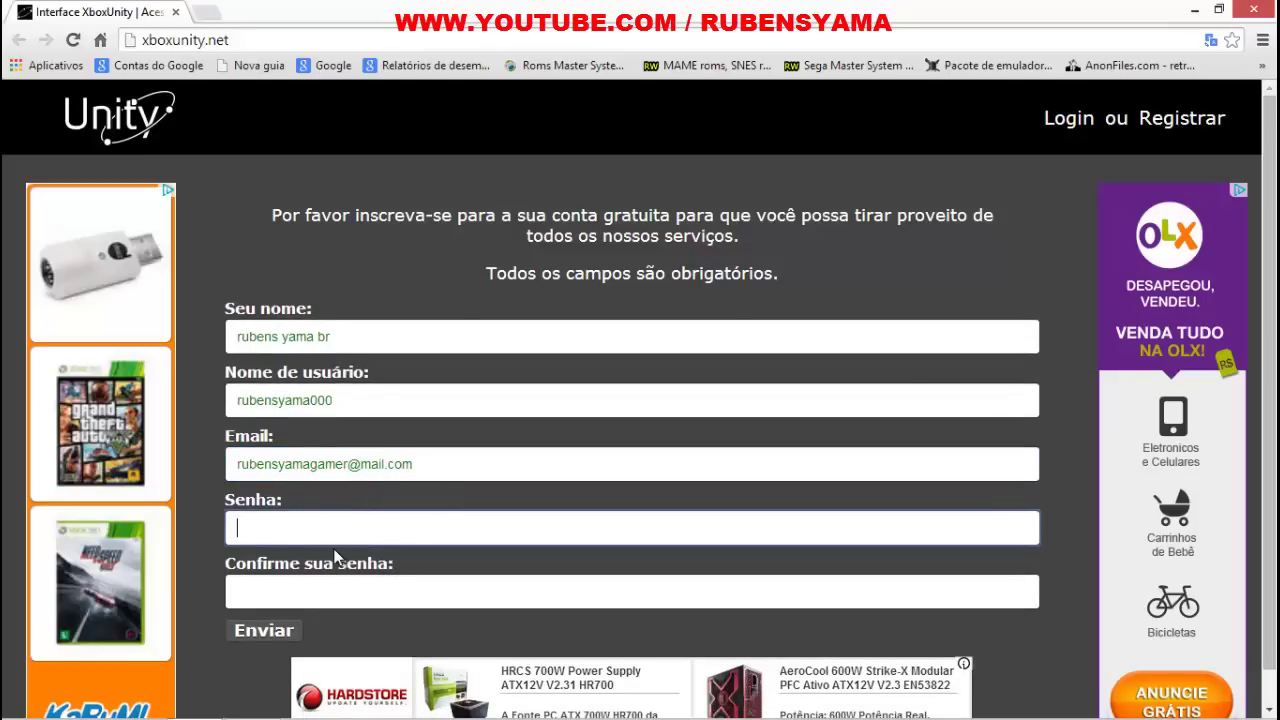
{"action": "type", "text": "•••••••••••"}
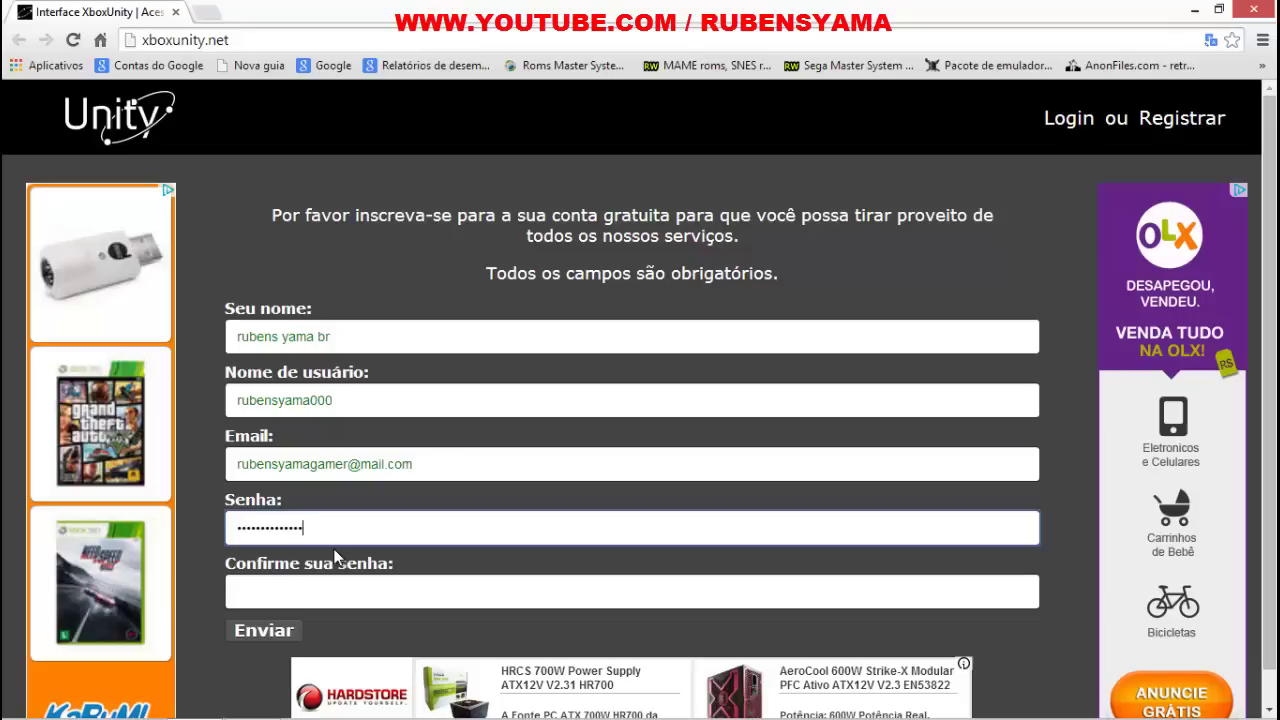
{"action": "left_click", "coordinate": [332, 588]}
{"action": "type", "text": "•"}
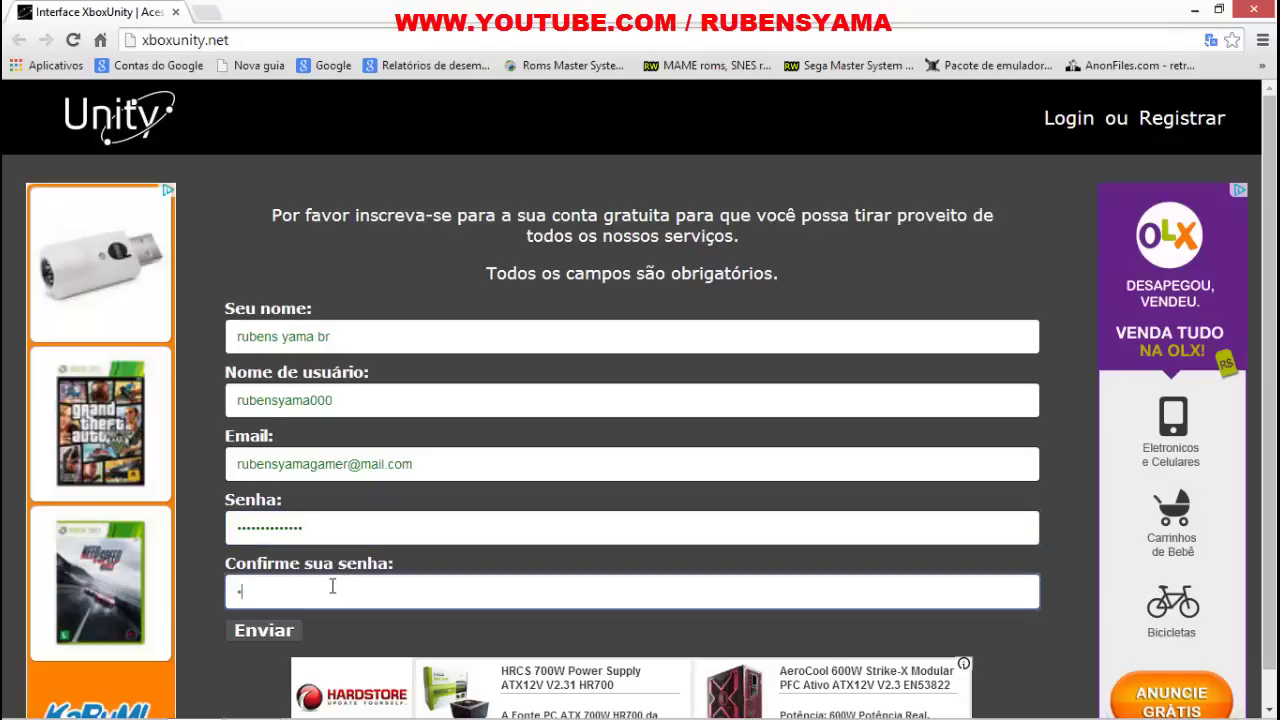
{"action": "type", "text": "•••••"}
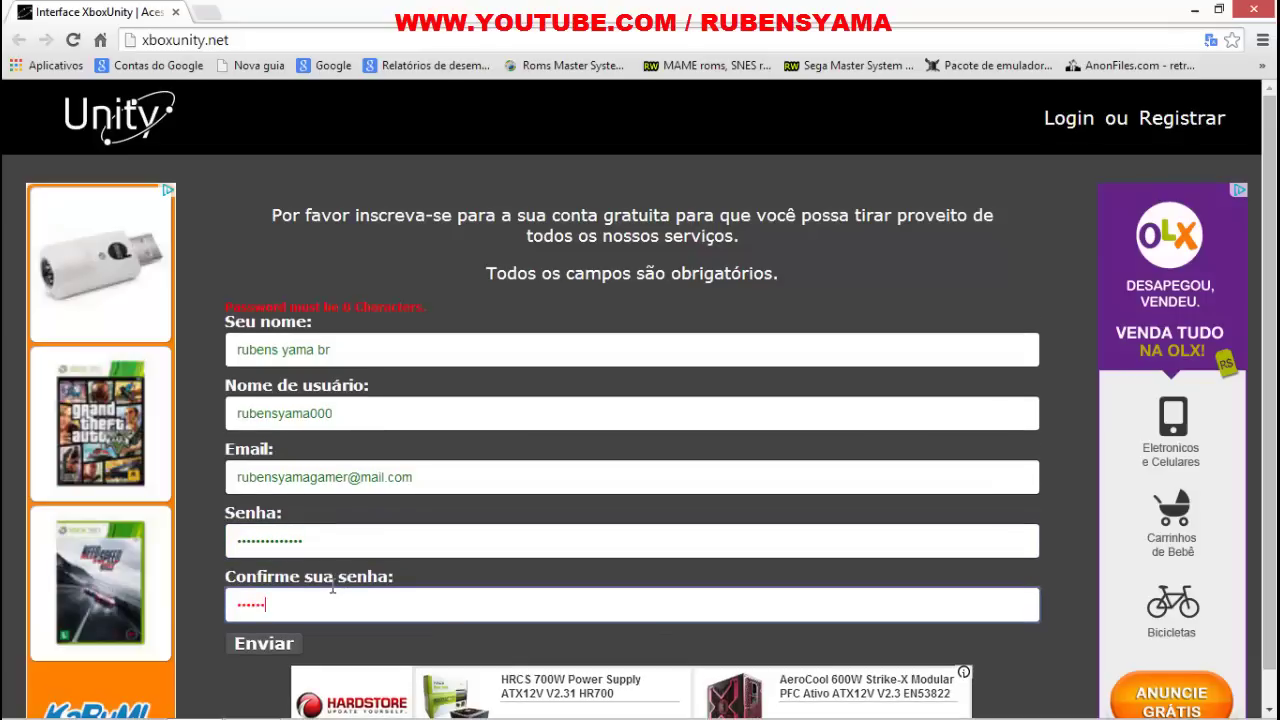
{"action": "key", "text": "BackSpace"}
{"action": "key", "text": "BackSpace"}
{"action": "key", "text": "BackSpace"}
{"action": "key", "text": "BackSpace"}
{"action": "key", "text": "BackSpace"}
{"action": "key", "text": "BackSpace"}
{"action": "double_click", "coordinate": [323, 540]}
{"action": "key", "text": "BackSpace"}
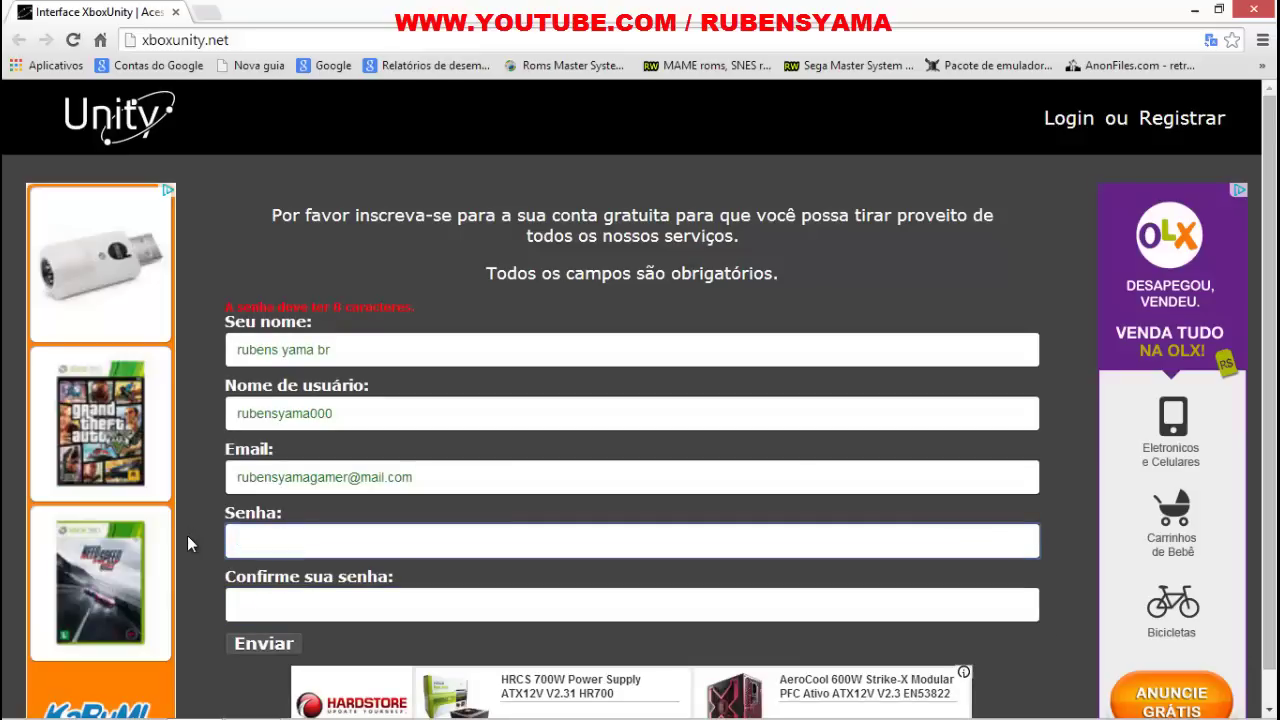
{"action": "type", "text": "••••••••••"}
{"action": "key", "text": "BackSpace"}
{"action": "key", "text": "BackSpace"}
{"action": "key", "text": "BackSpace"}
{"action": "key", "text": "BackSpace"}
{"action": "key", "text": "BackSpace"}
{"action": "key", "text": "BackSpace"}
{"action": "key", "text": "BackSpace"}
{"action": "key", "text": "BackSpace"}
{"action": "key", "text": "BackSpace"}
{"action": "key", "text": "BackSpace"}
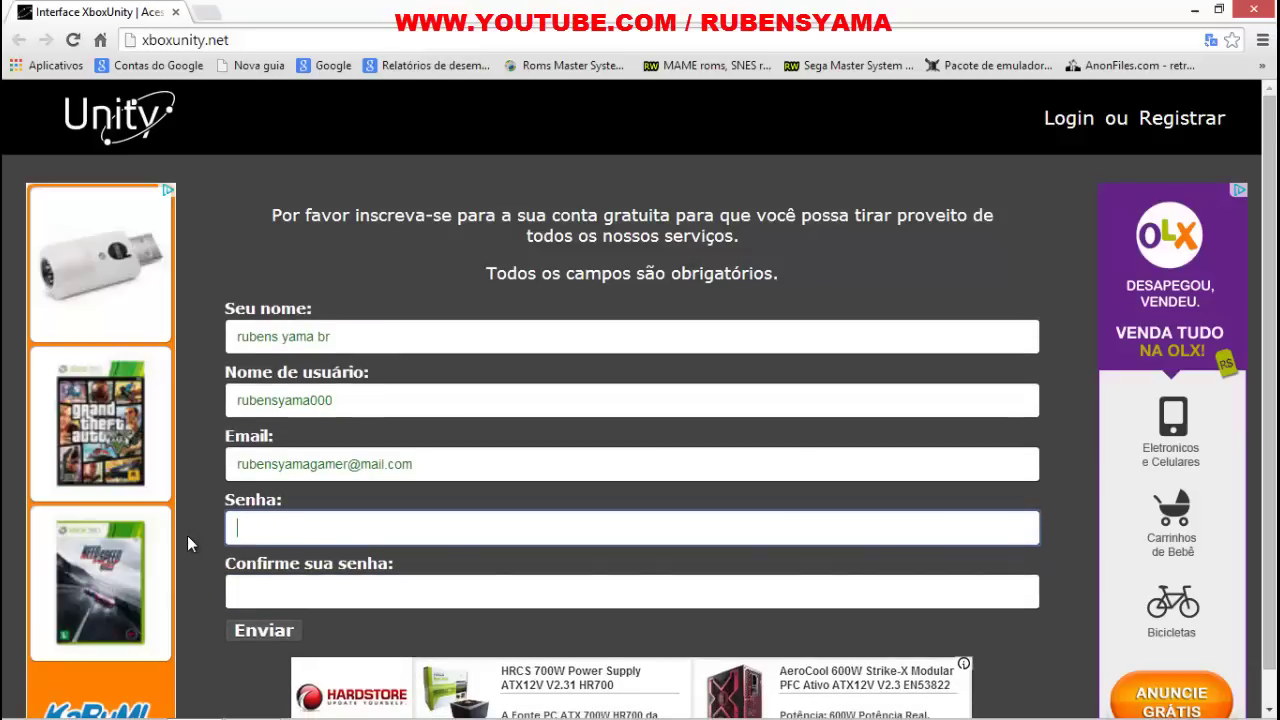
{"action": "type", "text": "••••••••••••••••••"}
{"action": "left_click", "coordinate": [331, 594]}
{"action": "type", "text": "••••••"}
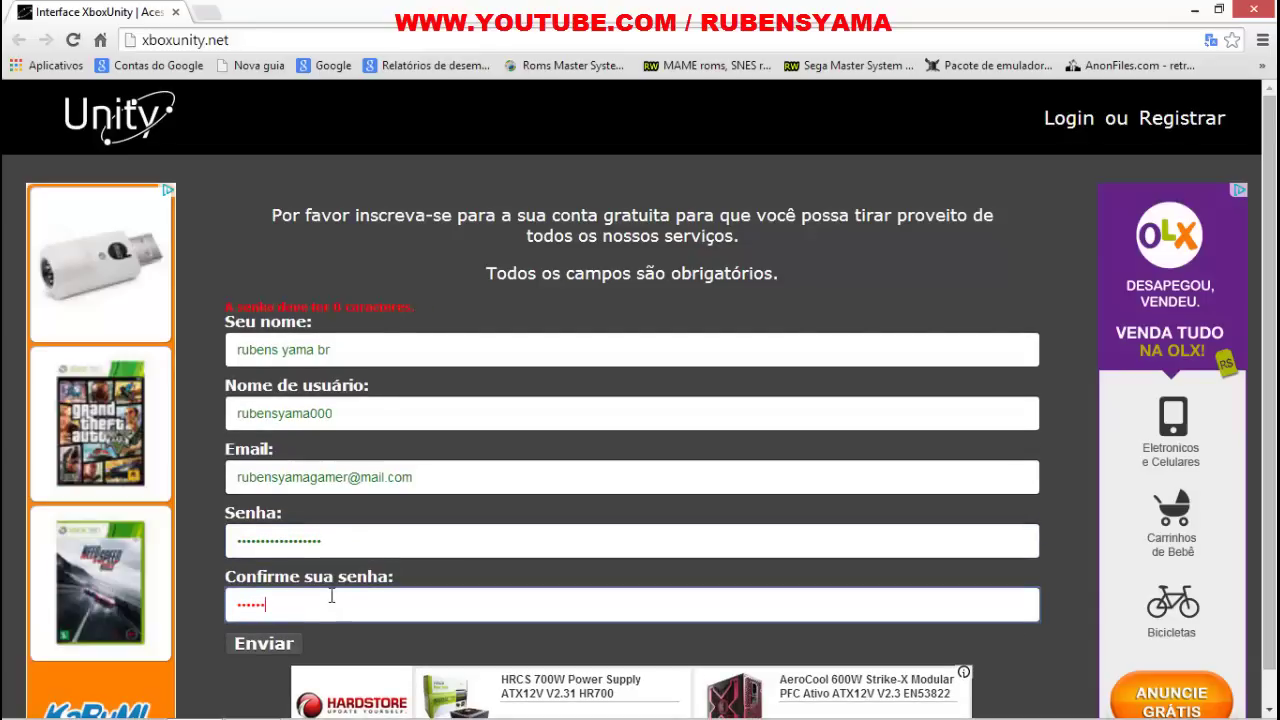
{"action": "type", "text": "•••••••"}
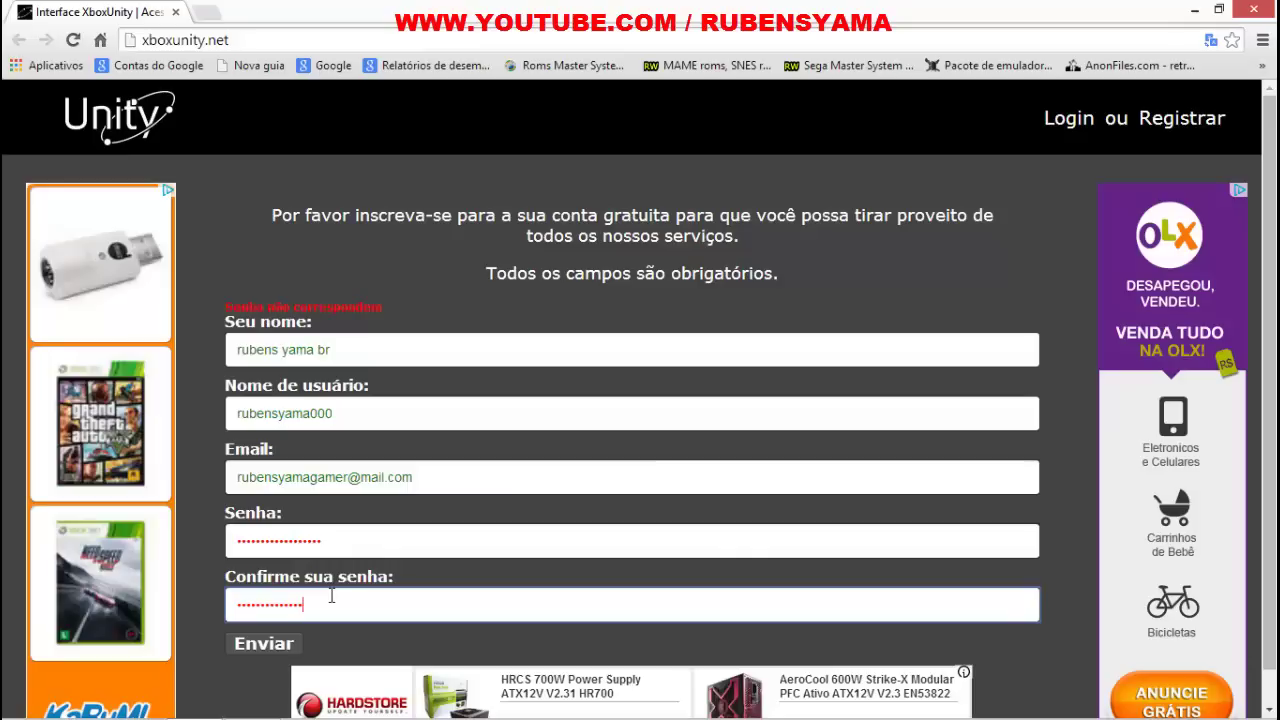
{"action": "type", "text": "•••"}
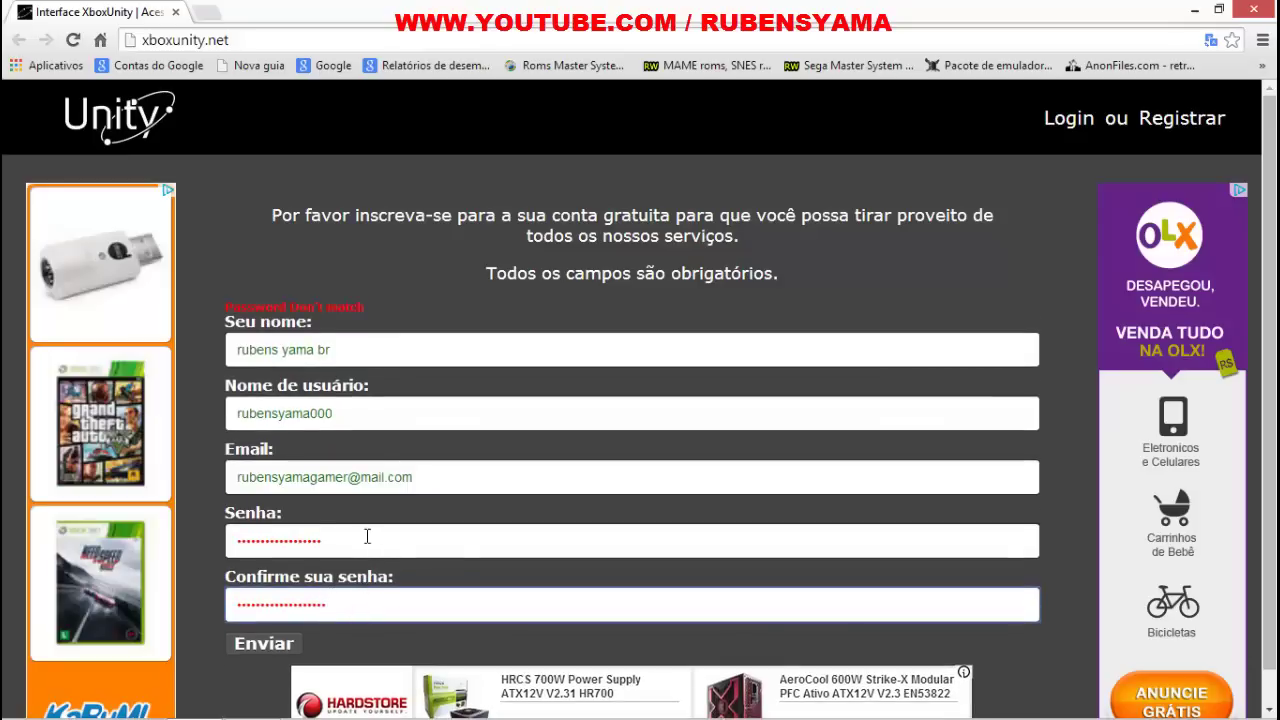
Clear both password fields and enter the same password in each.
{"action": "left_click_drag", "start_coordinate": [366, 534], "coordinate": [195, 528]}
{"action": "key", "text": "BackSpace"}
{"action": "left_click", "coordinate": [345, 606]}
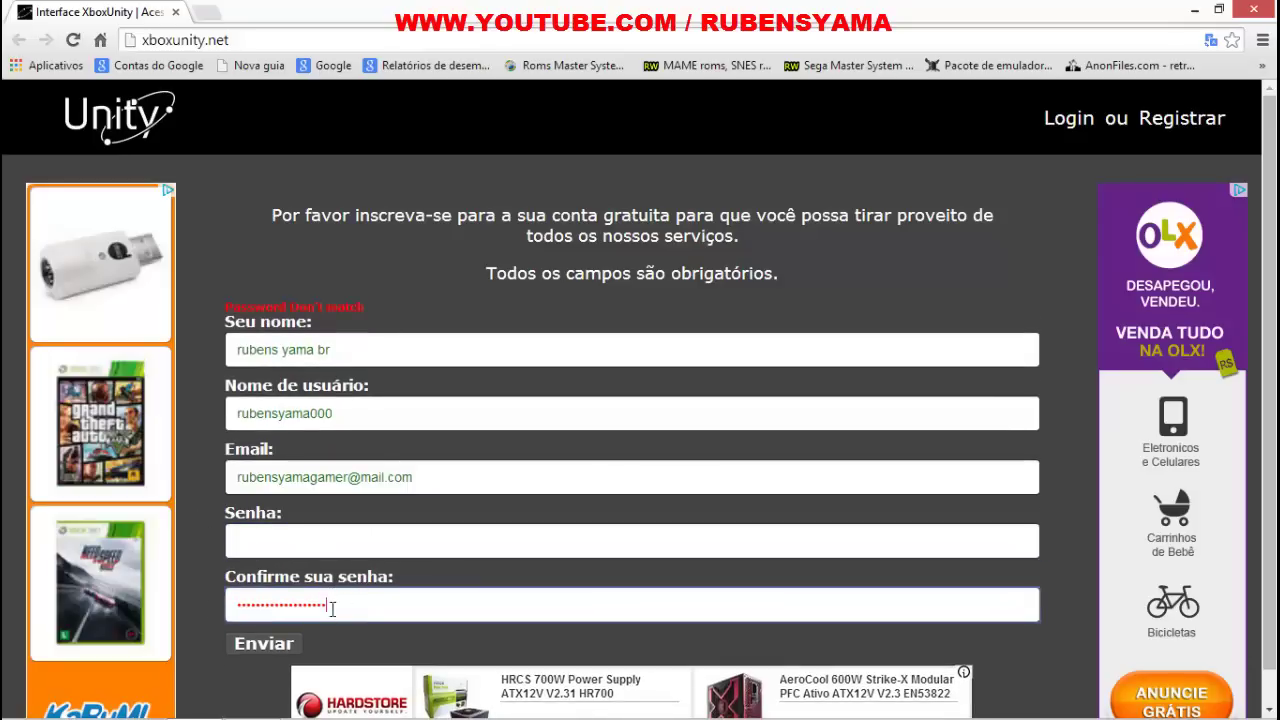
{"action": "left_click_drag", "start_coordinate": [345, 606], "coordinate": [259, 535]}
{"action": "key", "text": "BackSpace"}
{"action": "left_click", "coordinate": [260, 534]}
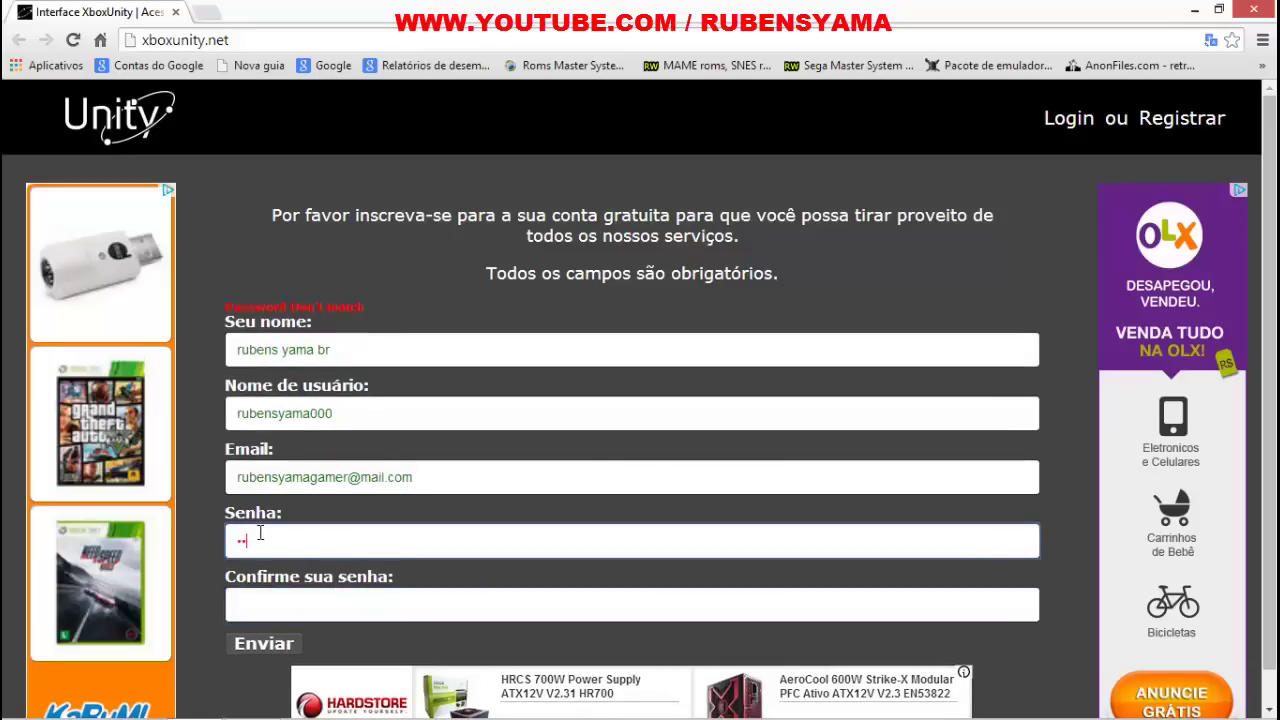
{"action": "type", "text": "••••••••"}
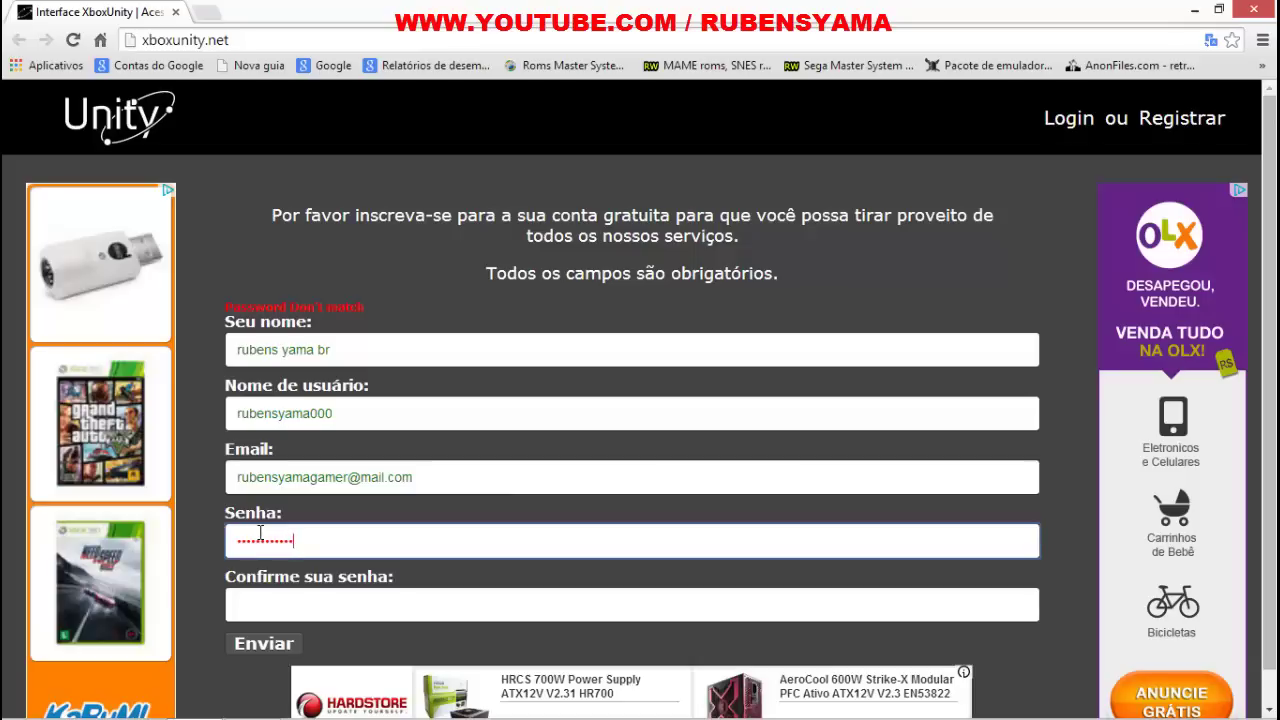
{"action": "type", "text": "•••"}
{"action": "left_click", "coordinate": [343, 591]}
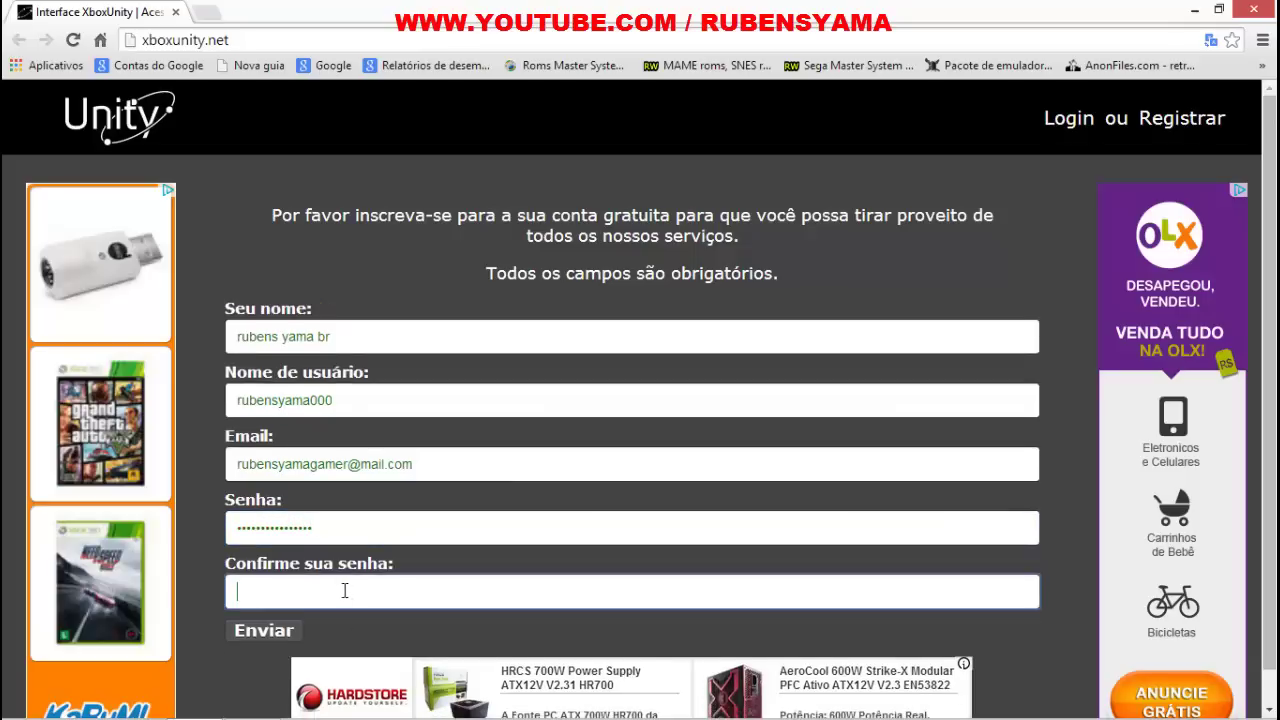
{"action": "double_click", "coordinate": [362, 520]}
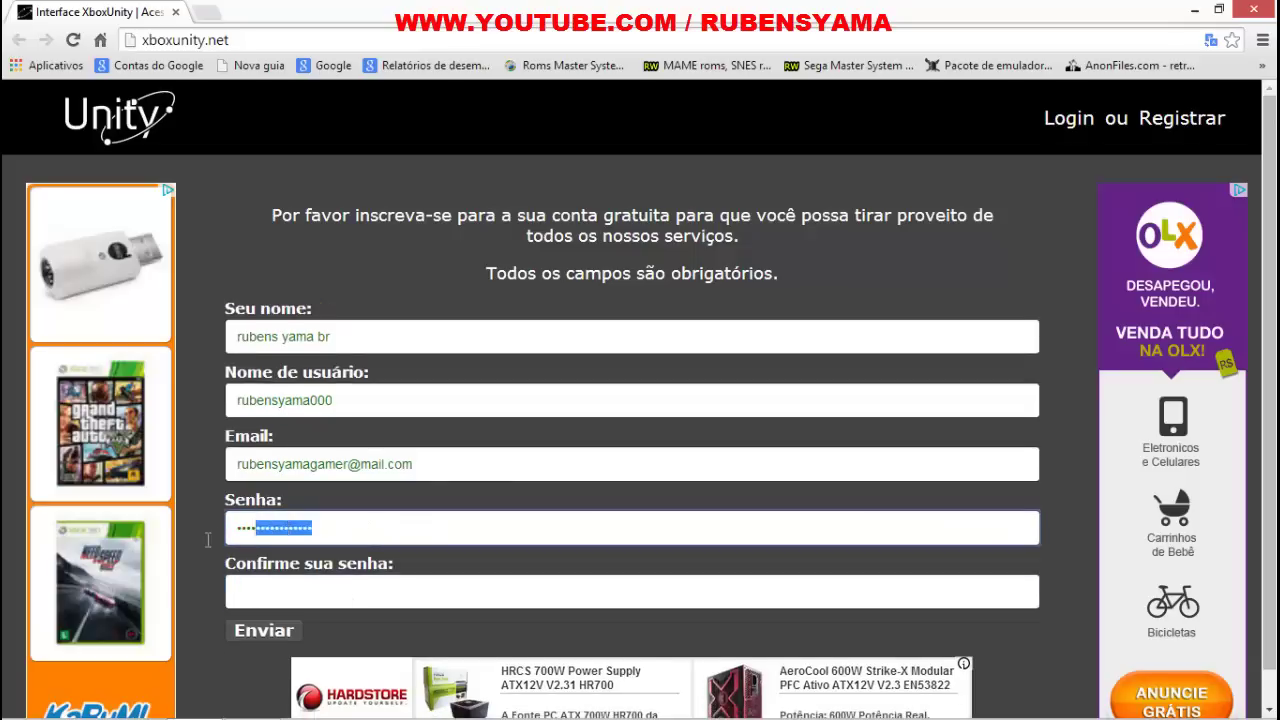
{"action": "key", "text": "BackSpace"}
{"action": "type", "text": "••••••••"}
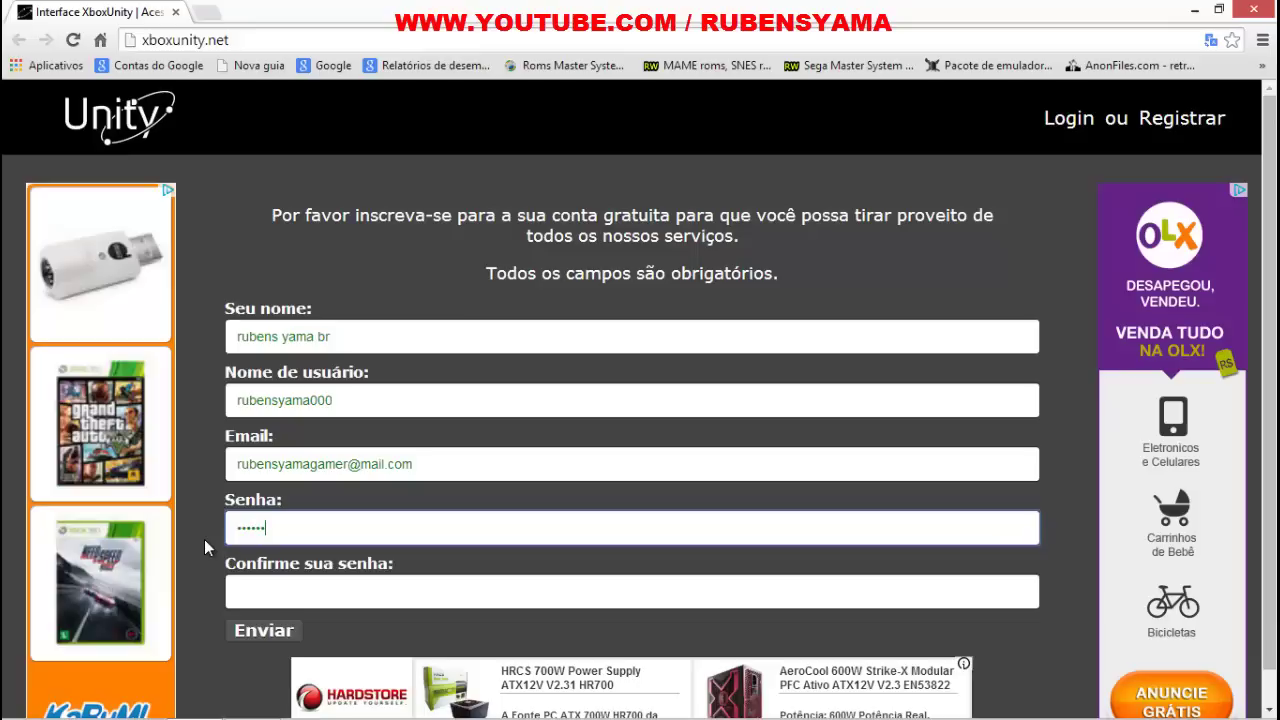
{"action": "left_click", "coordinate": [264, 585]}
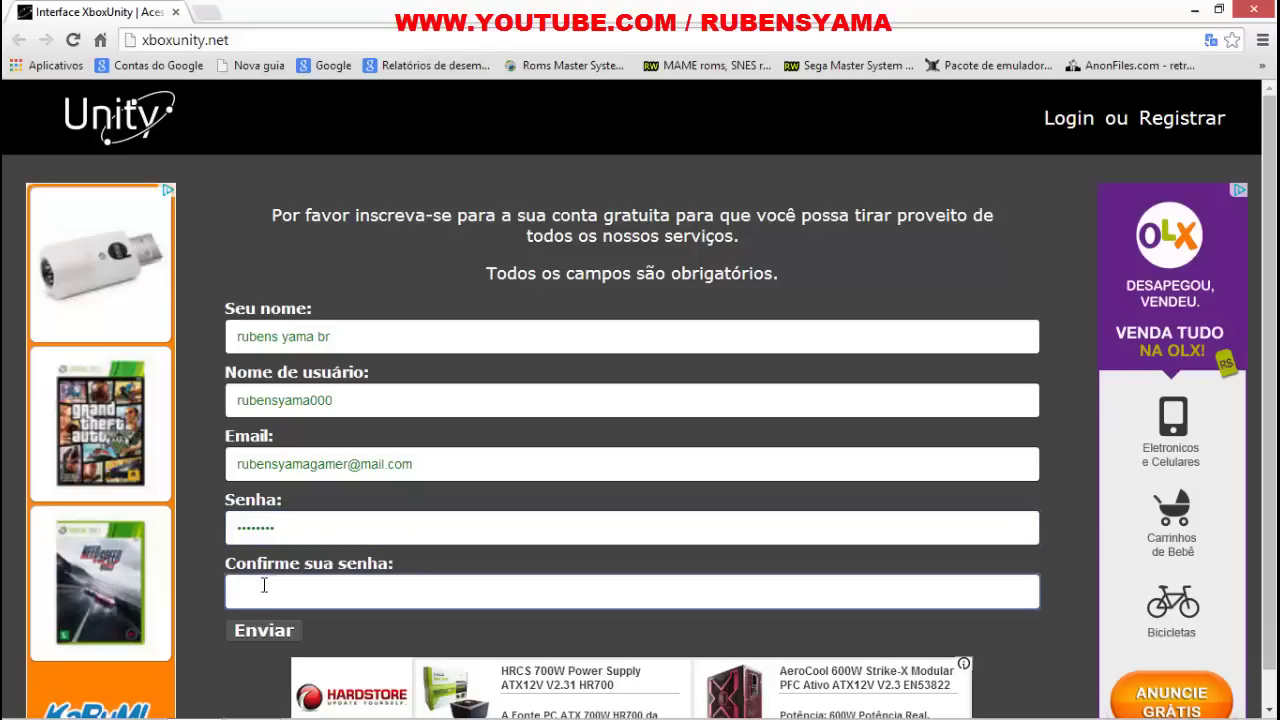
{"action": "type", "text": "••••••••"}
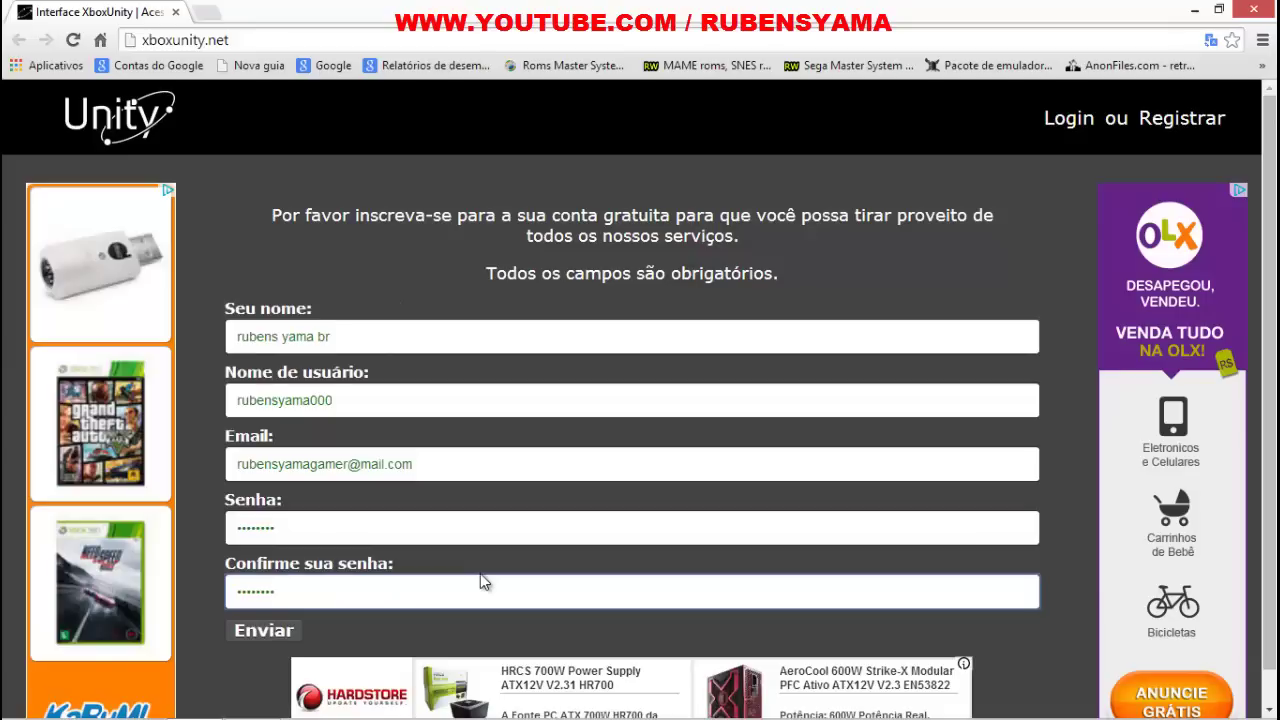
Submit the registration form and check the resulting status message.
{"action": "double_click", "coordinate": [280, 632]}
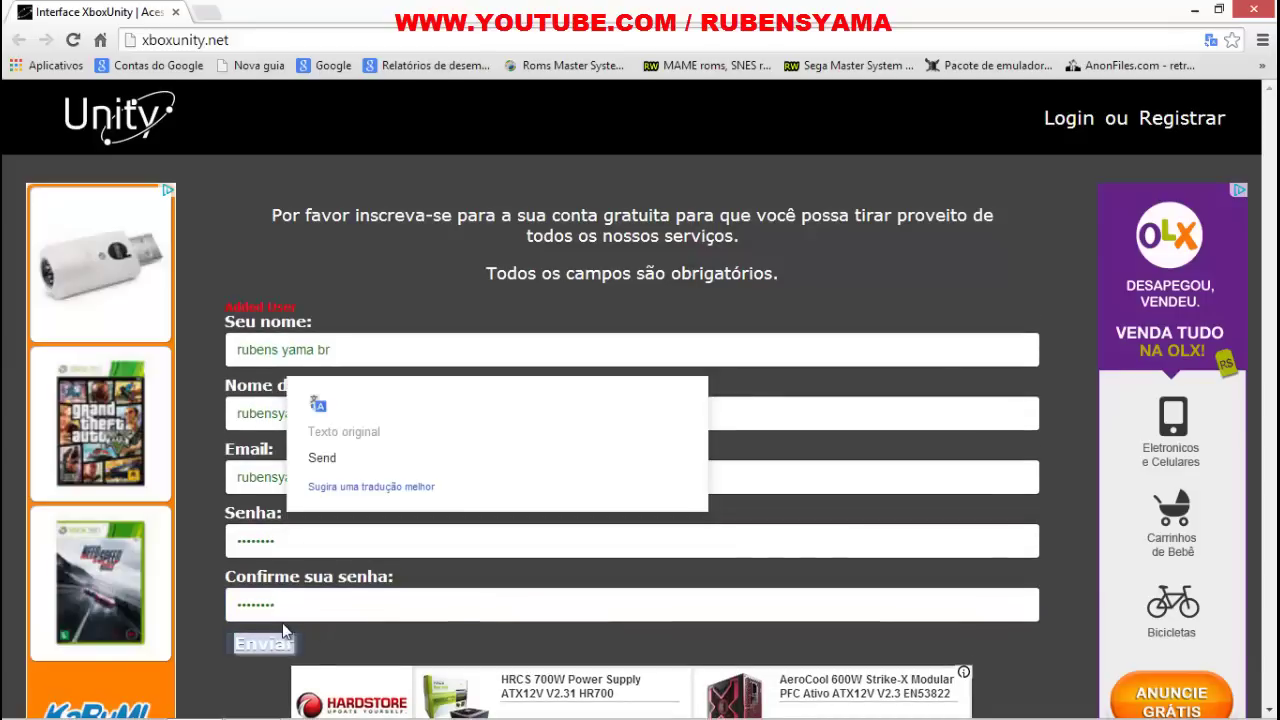
{"action": "left_click", "coordinate": [427, 333]}
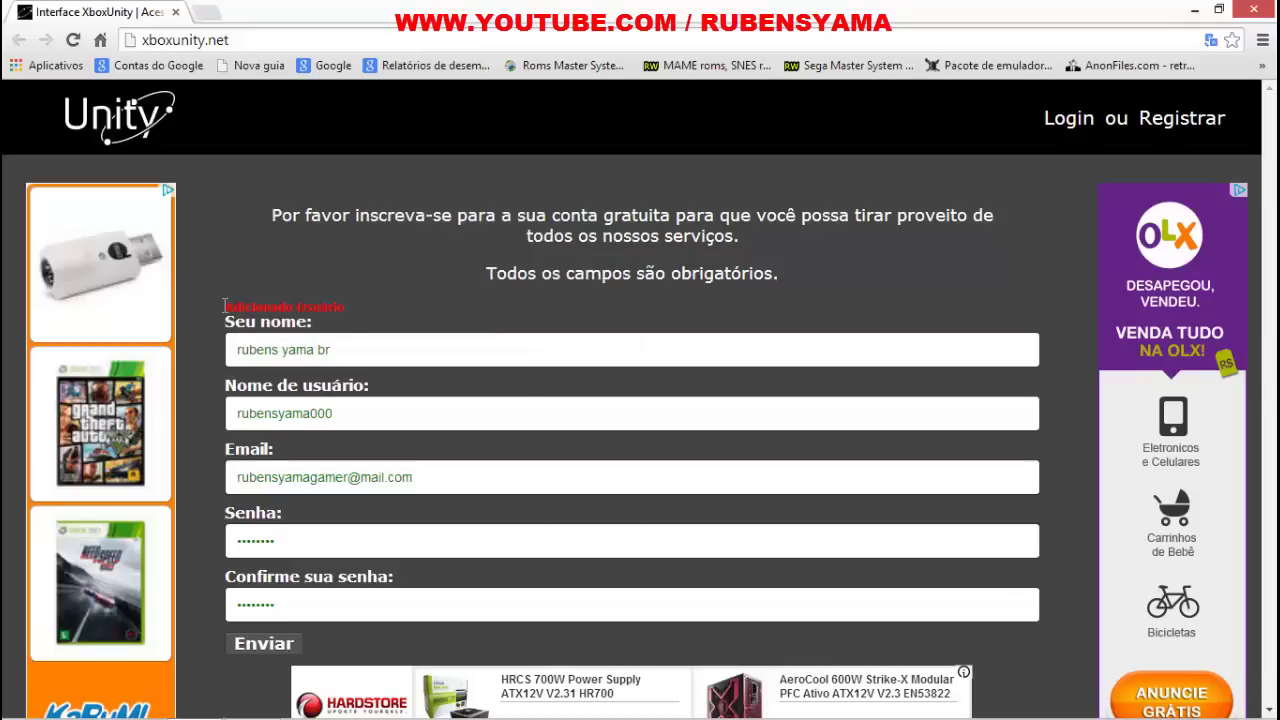
{"action": "left_click_drag", "start_coordinate": [226, 306], "coordinate": [400, 310]}
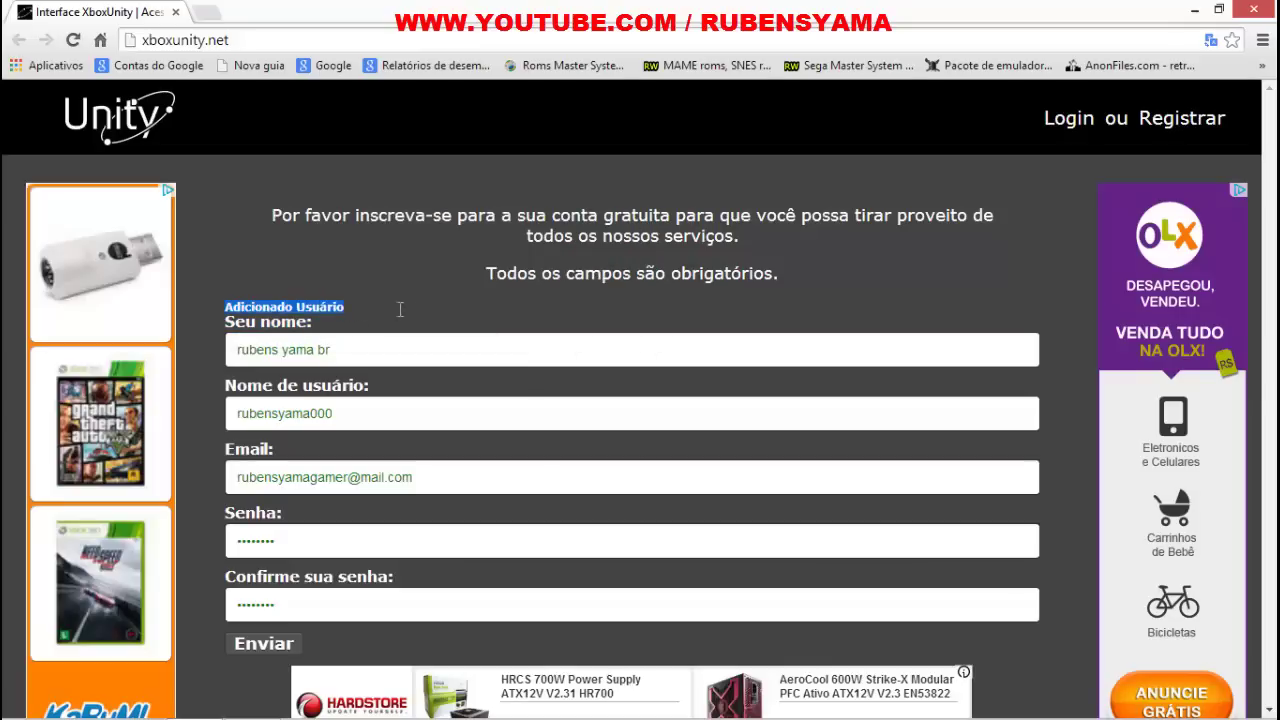
{"action": "left_click", "coordinate": [201, 310]}
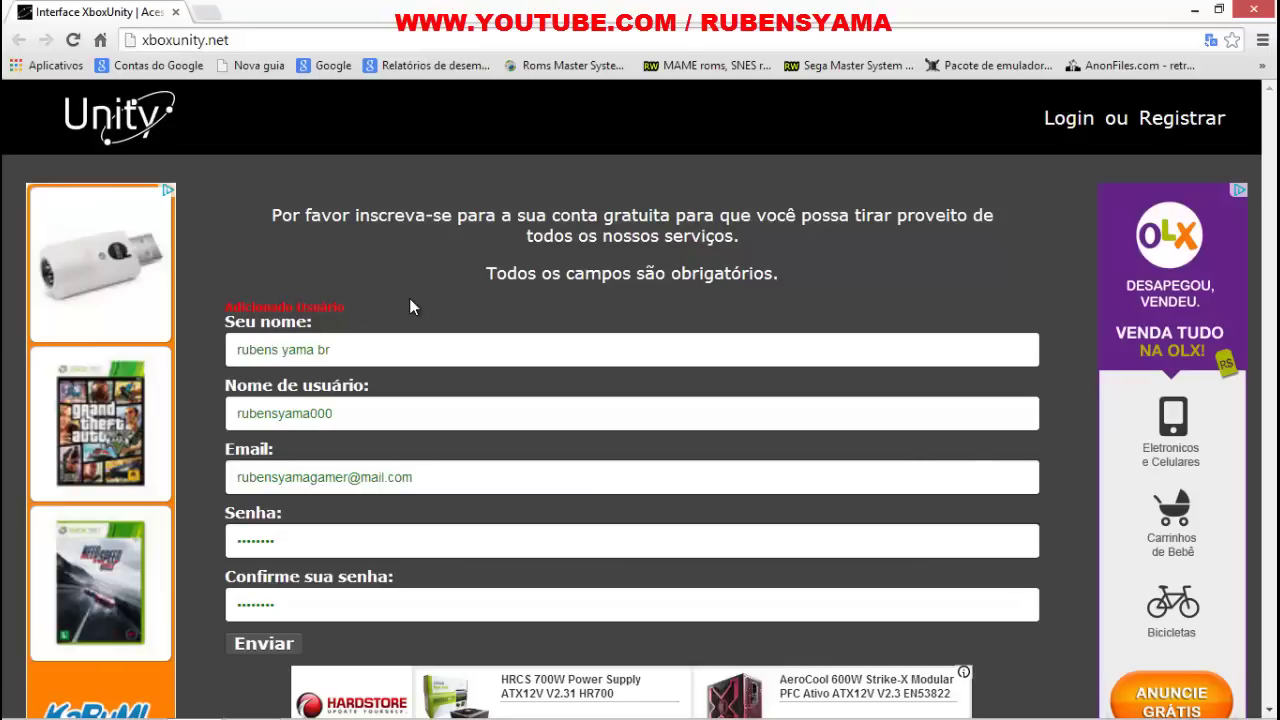
Trim the username's trailing zero and resubmit the form with Enviar.
{"action": "left_click", "coordinate": [345, 413]}
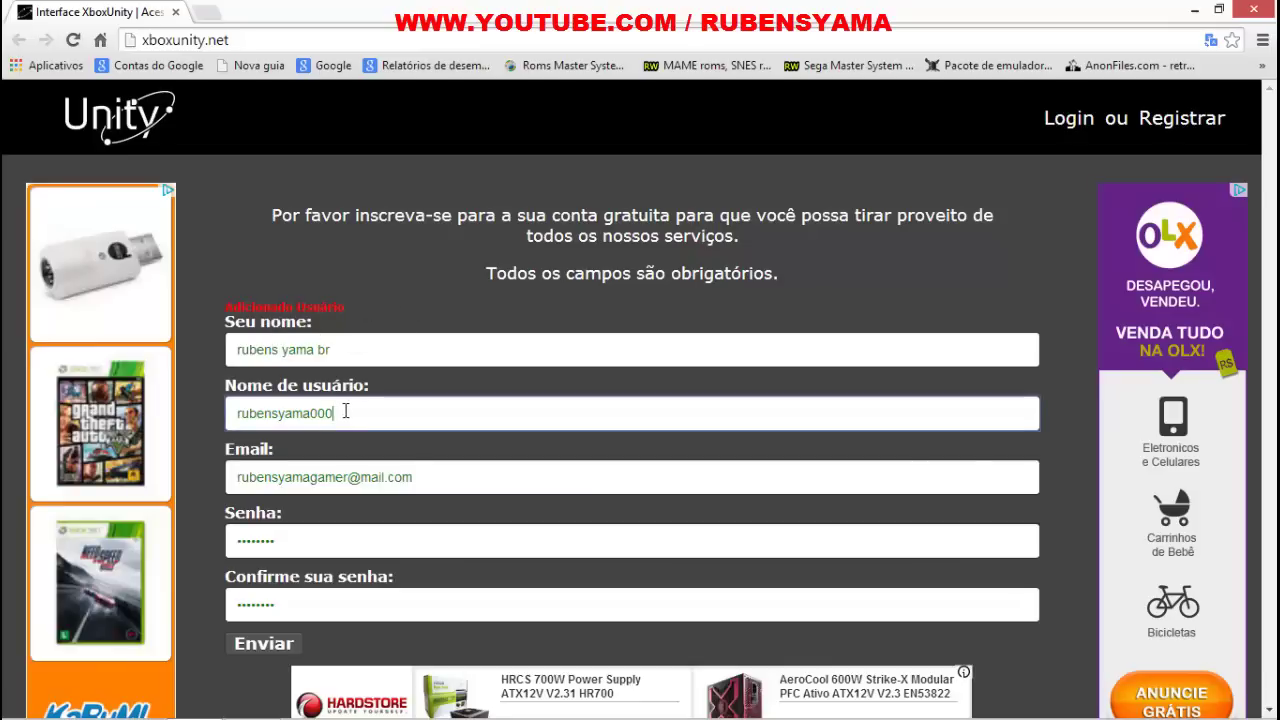
{"action": "type", "text": "0"}
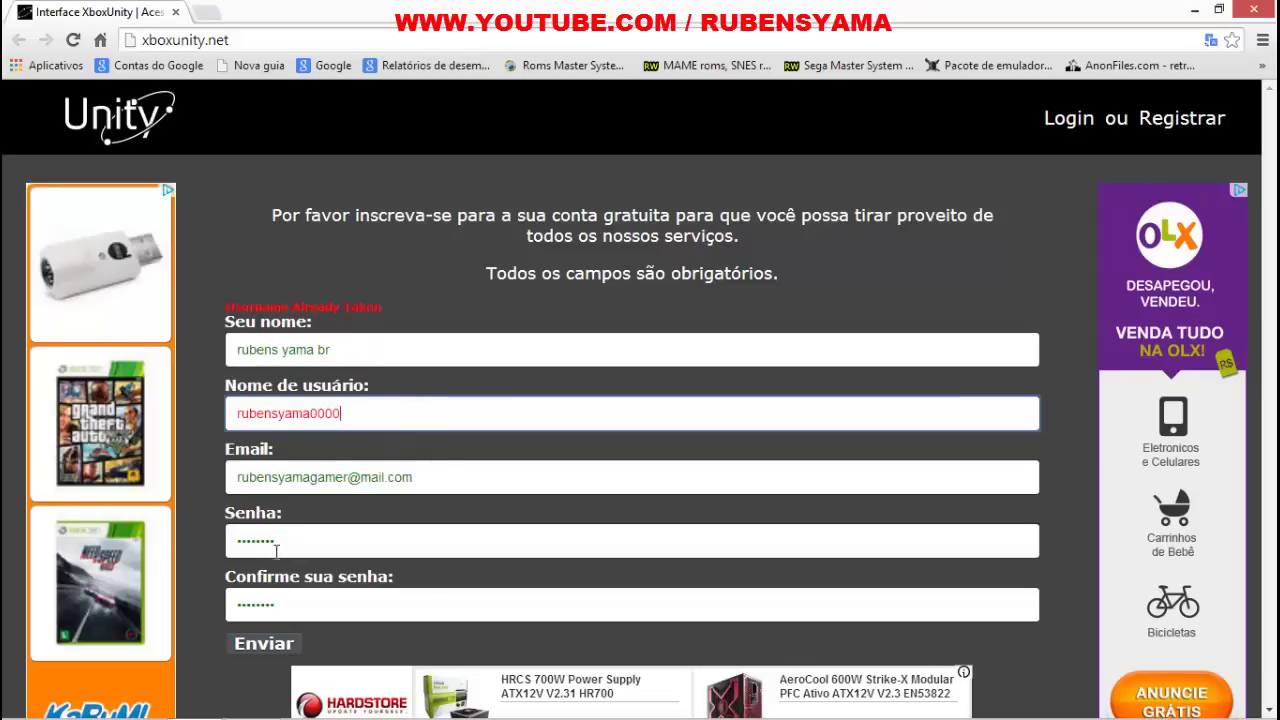
{"action": "key", "text": "BackSpace"}
{"action": "left_click", "coordinate": [263, 659]}
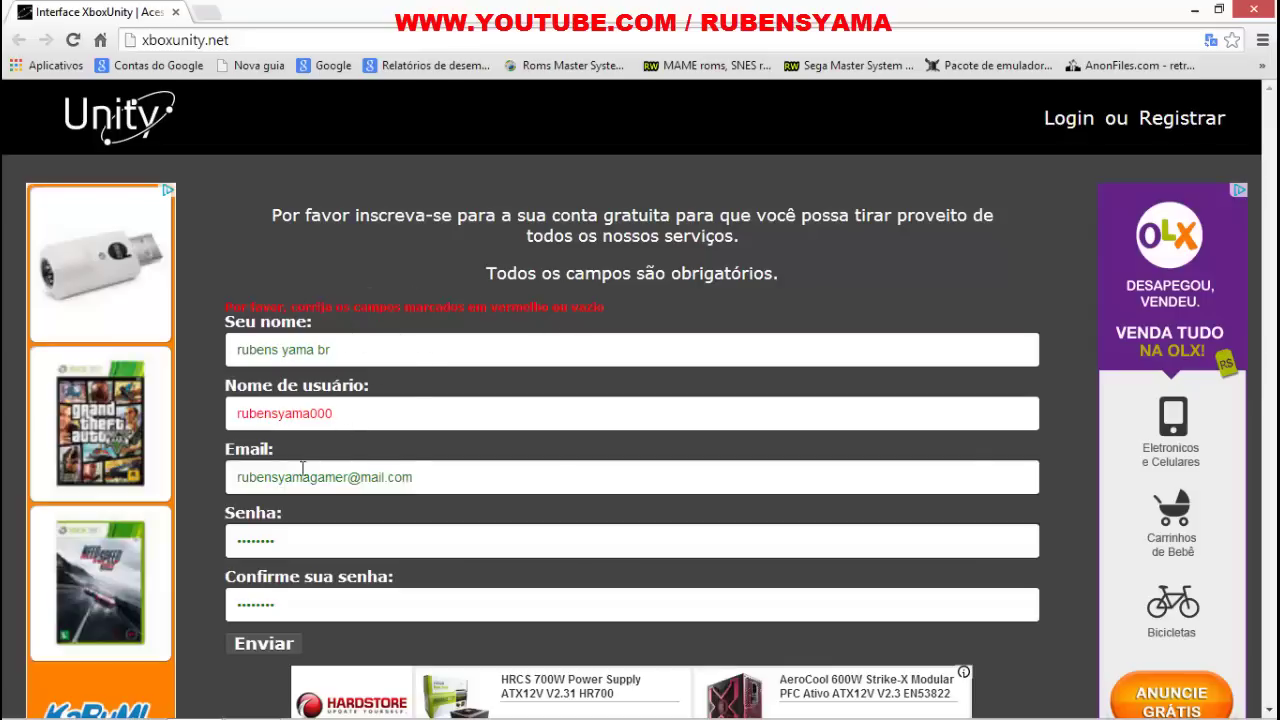
{"action": "left_click", "coordinate": [207, 12]}
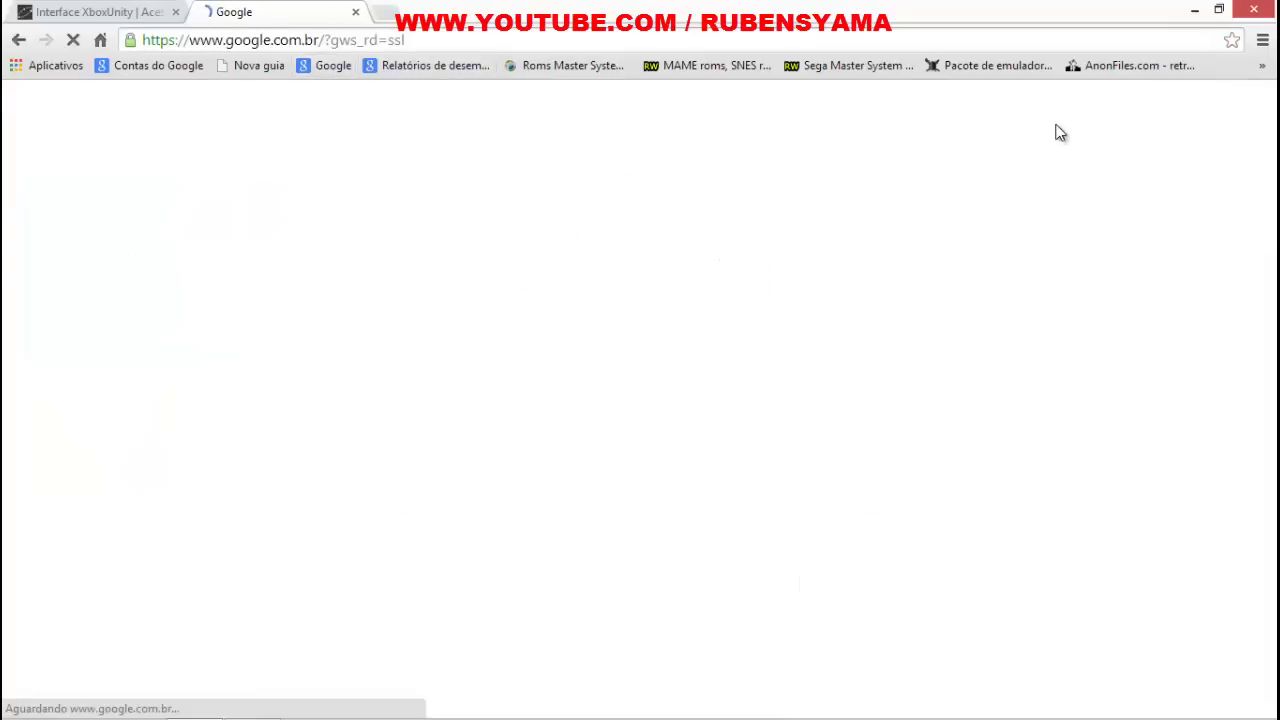
Open the 'Activation Required' email in Gmail and follow its activation link.
{"action": "left_click", "coordinate": [1004, 112]}
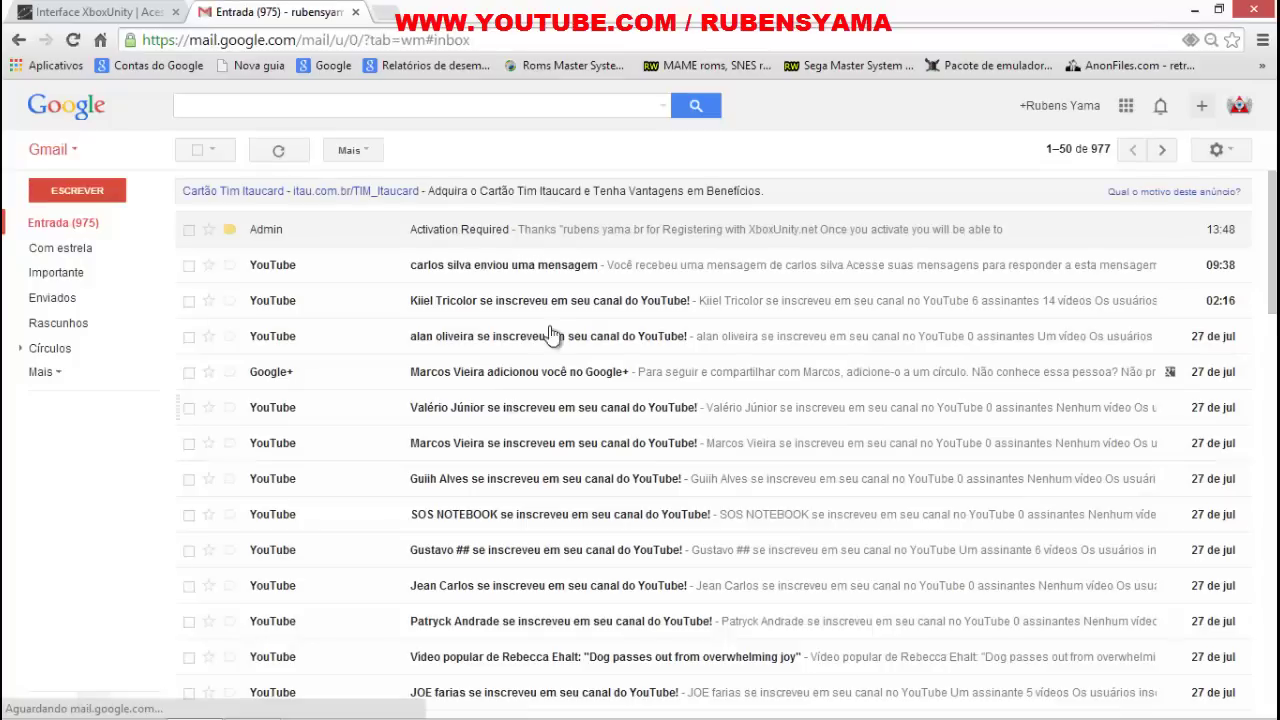
{"action": "left_click", "coordinate": [461, 229]}
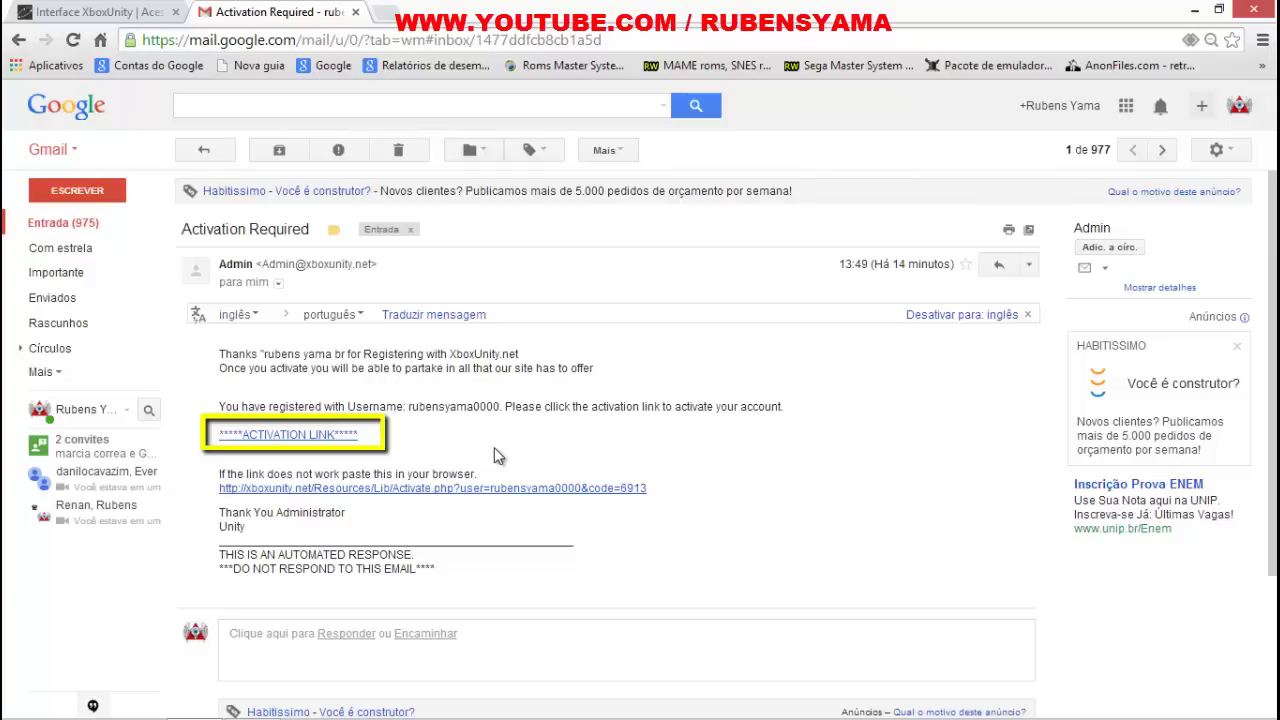
{"action": "left_click", "coordinate": [280, 438]}
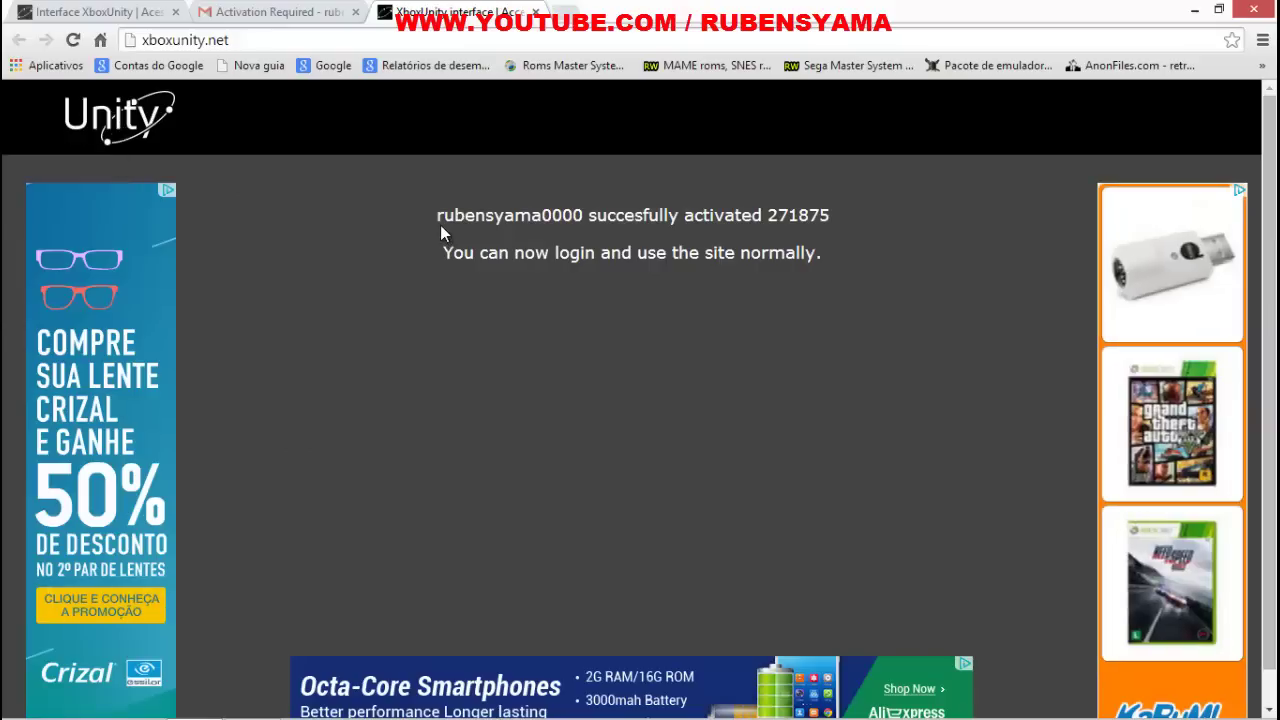
Copy the activated account's username from the activation page.
{"action": "left_click_drag", "start_coordinate": [437, 214], "coordinate": [583, 212]}
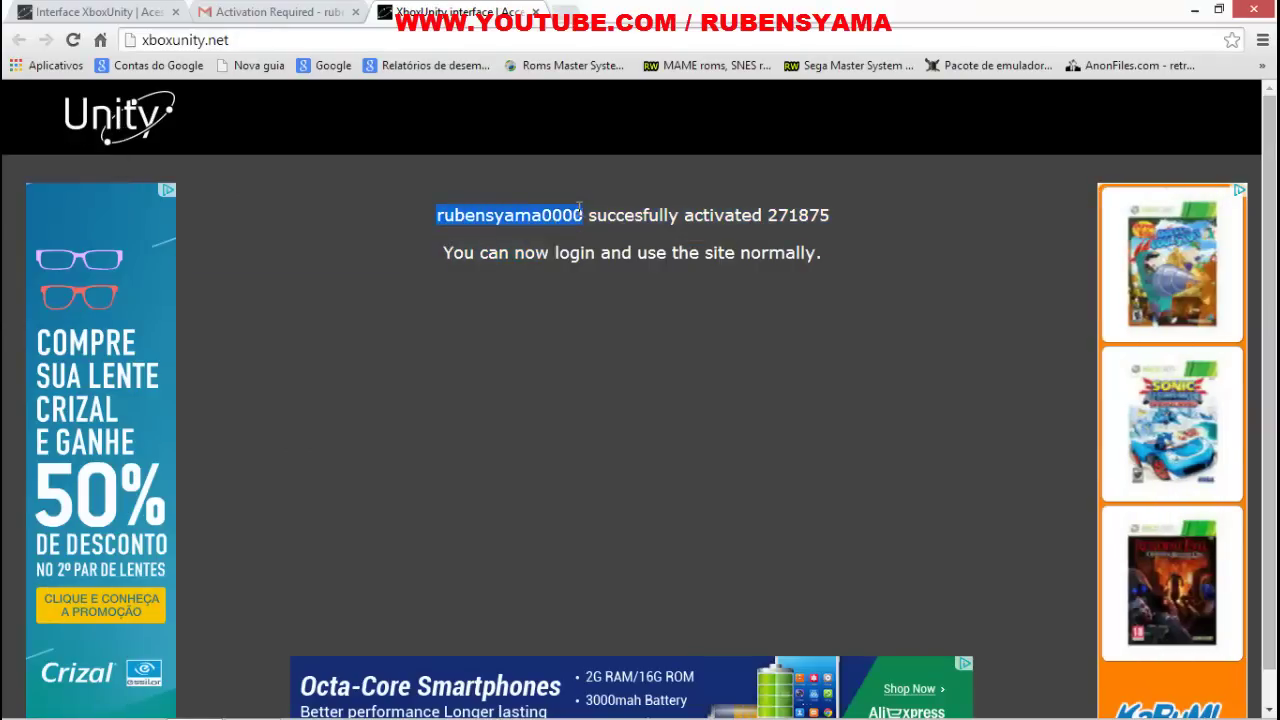
{"action": "right_click", "coordinate": [538, 216]}
{"action": "left_click", "coordinate": [556, 229]}
{"action": "left_click", "coordinate": [148, 117]}
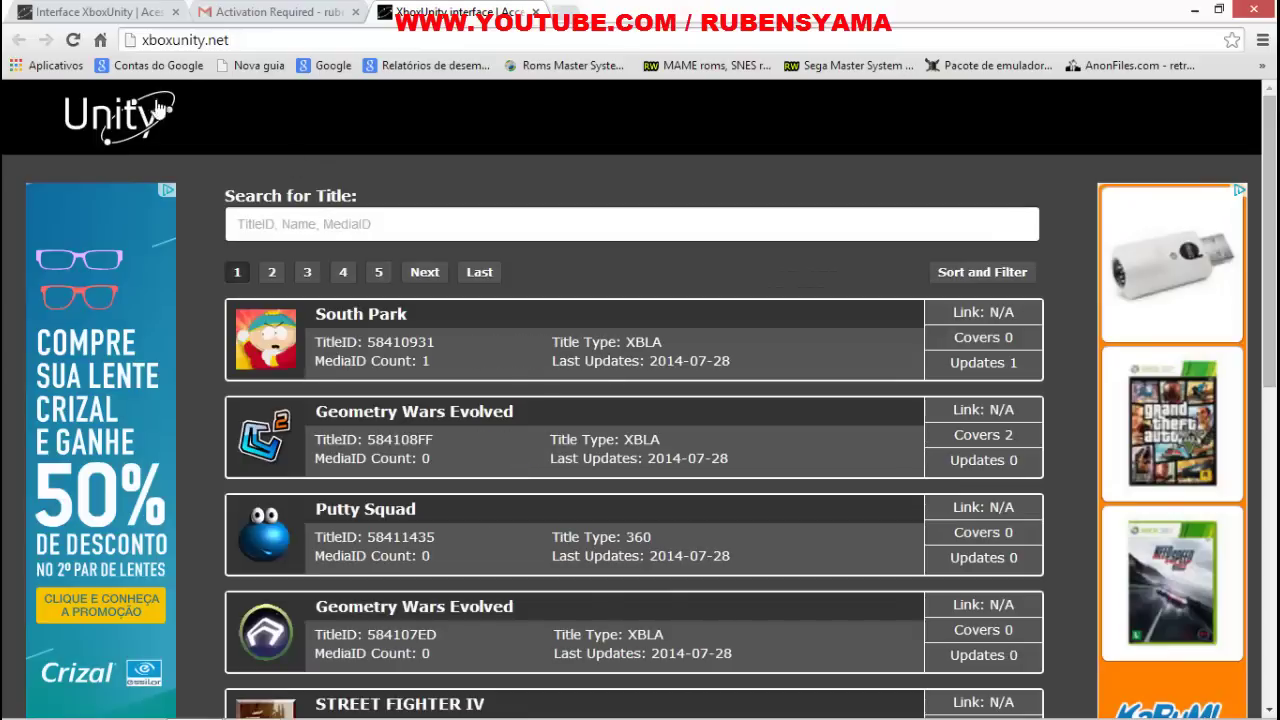
{"action": "left_click", "coordinate": [148, 120]}
Close the XboxUnity and Gmail tabs to return to the desktop.
{"action": "left_click", "coordinate": [265, 12]}
{"action": "left_click", "coordinate": [90, 12]}
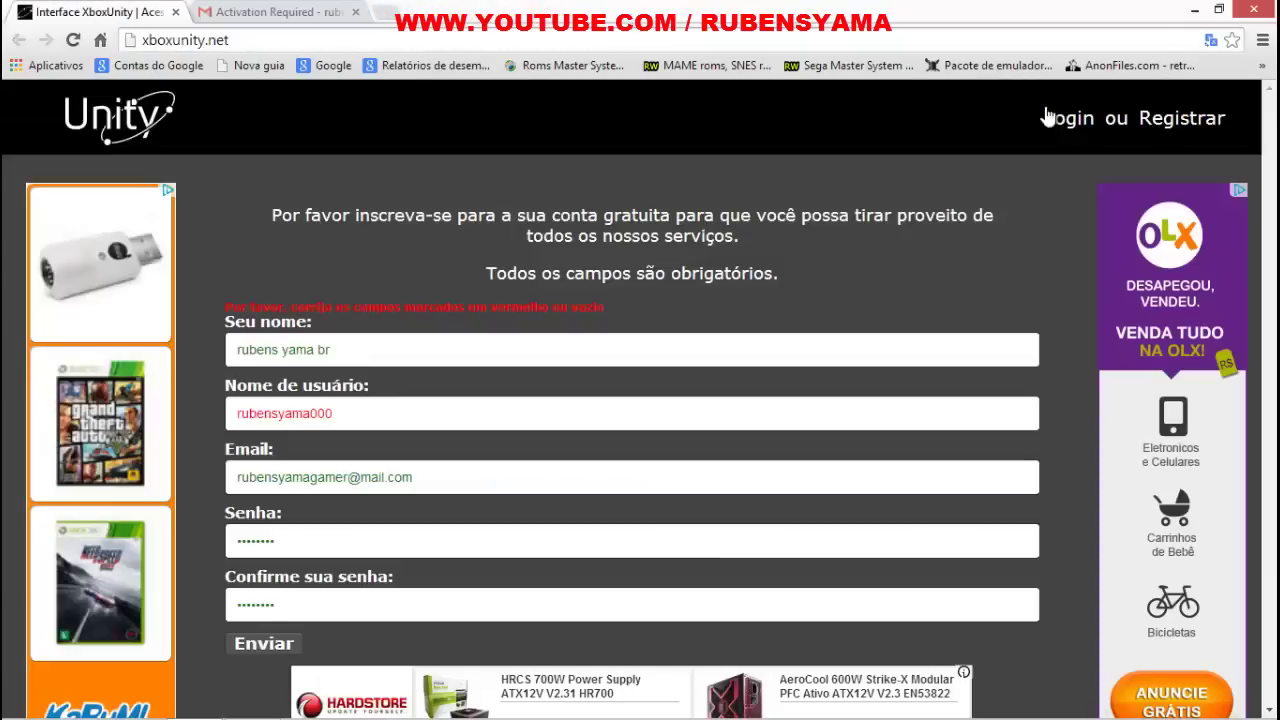
{"action": "left_click", "coordinate": [175, 12]}
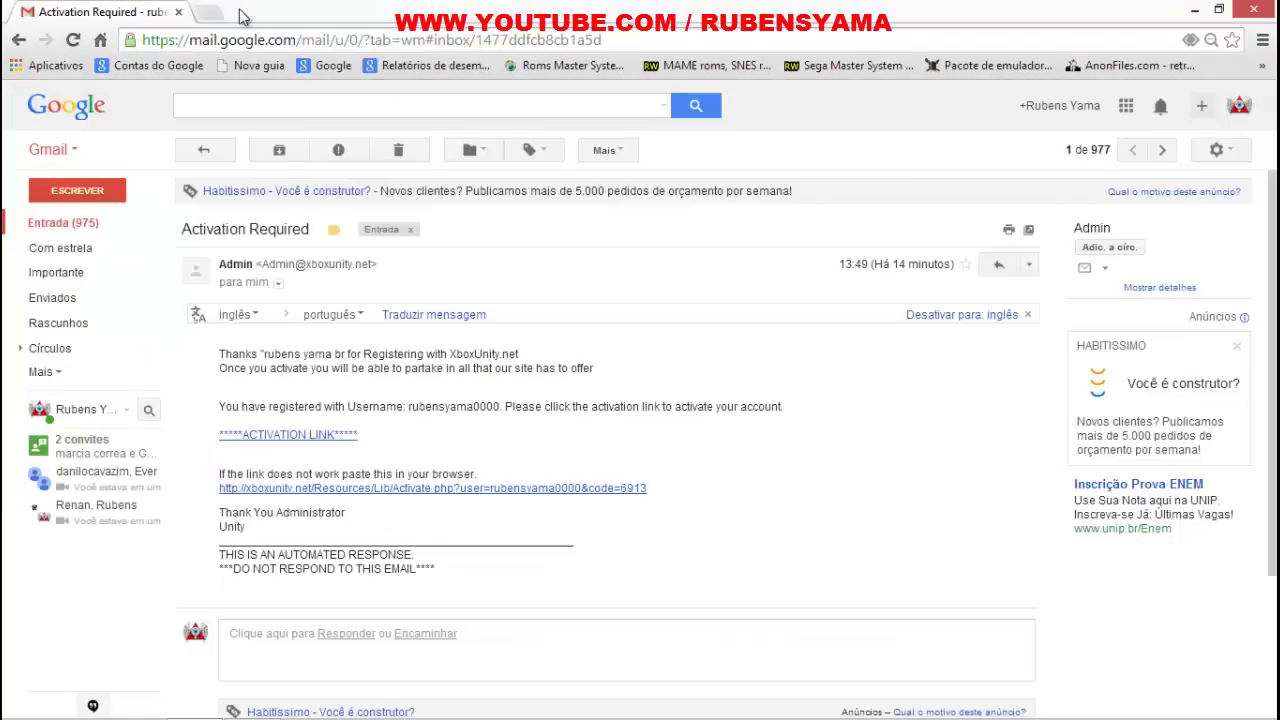
{"action": "left_click", "coordinate": [175, 12]}
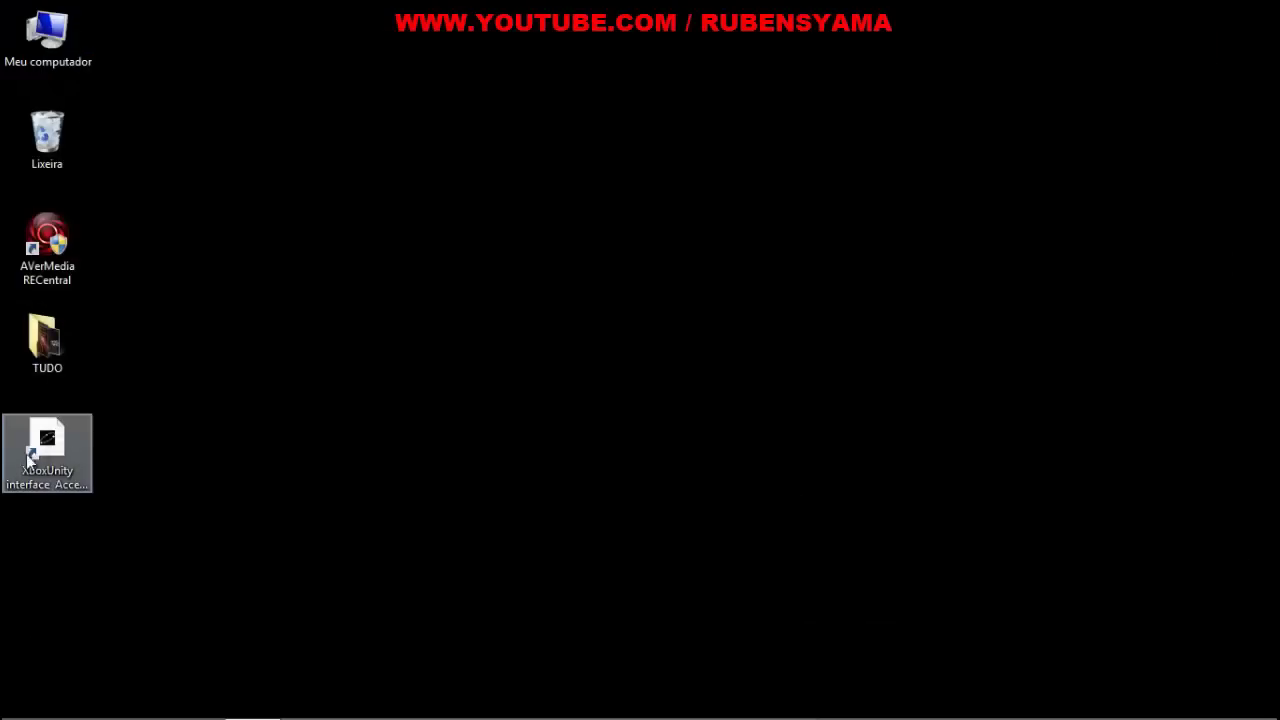
Launch the XboxUnity shortcut and log in with the copied username and the account password.
{"action": "double_click", "coordinate": [53, 440]}
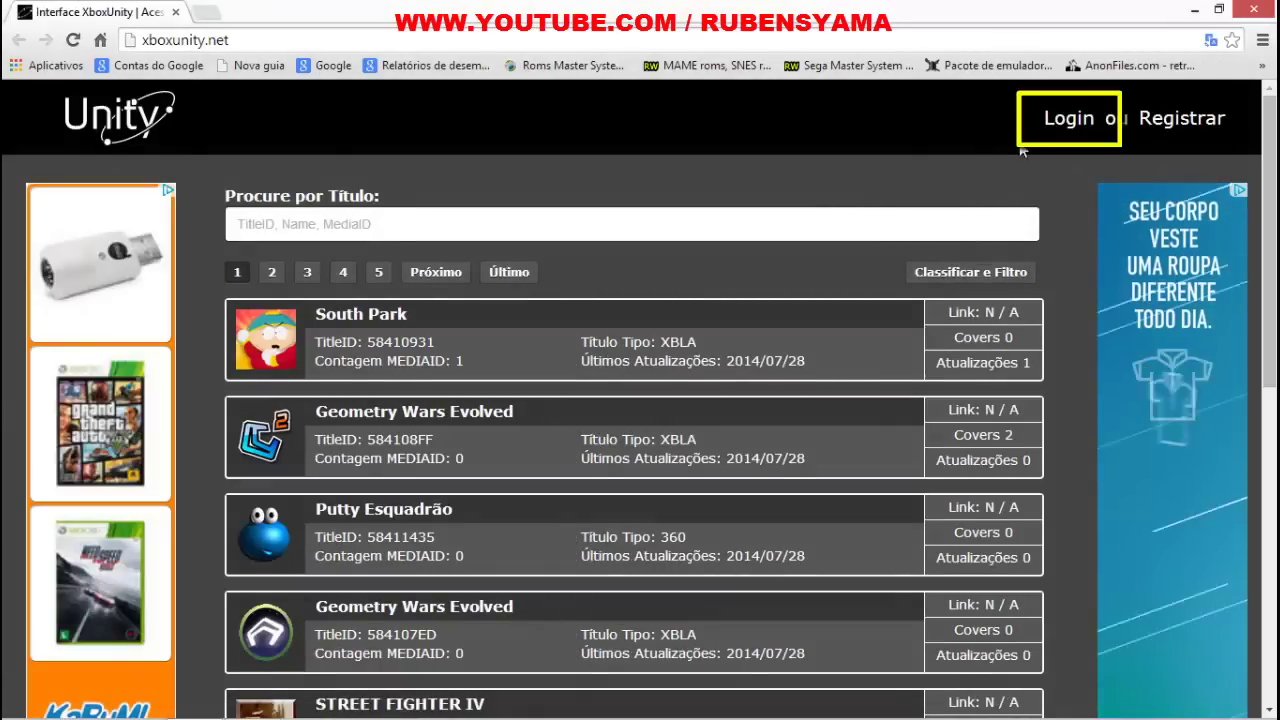
{"action": "mouse_move", "coordinate": [1058, 125]}
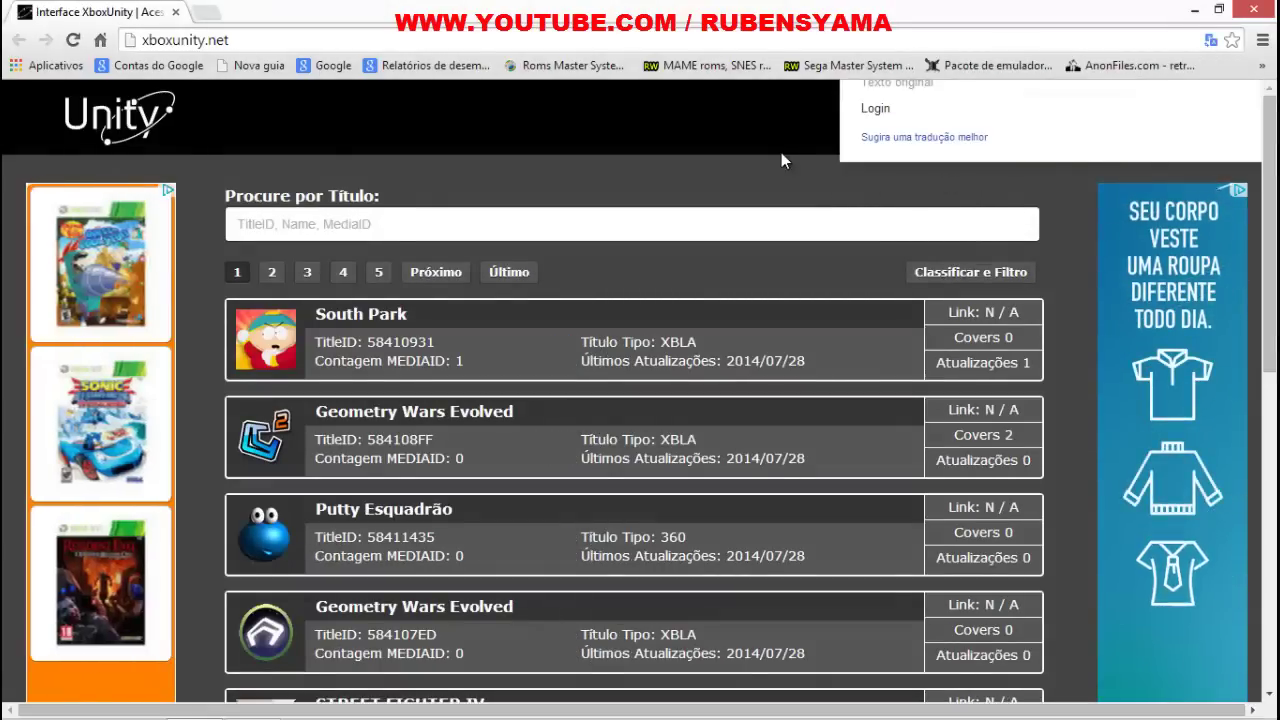
{"action": "left_click", "coordinate": [1074, 128]}
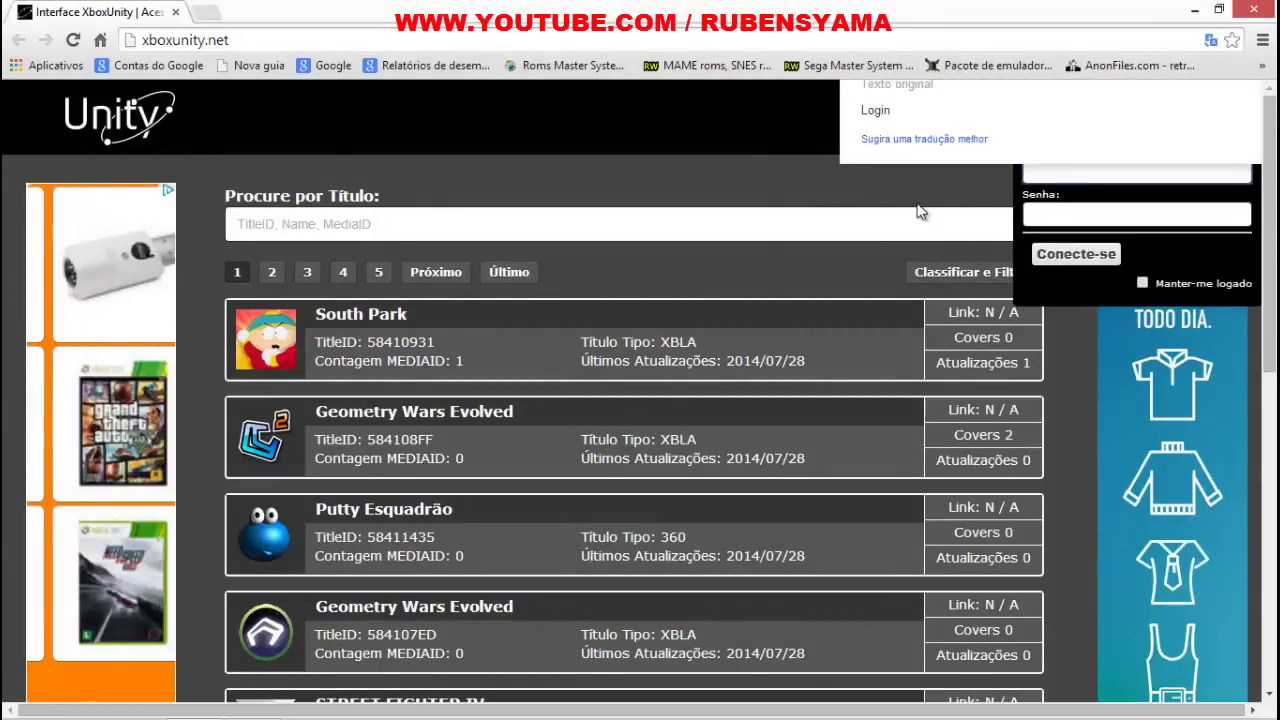
{"action": "left_click", "coordinate": [1055, 171]}
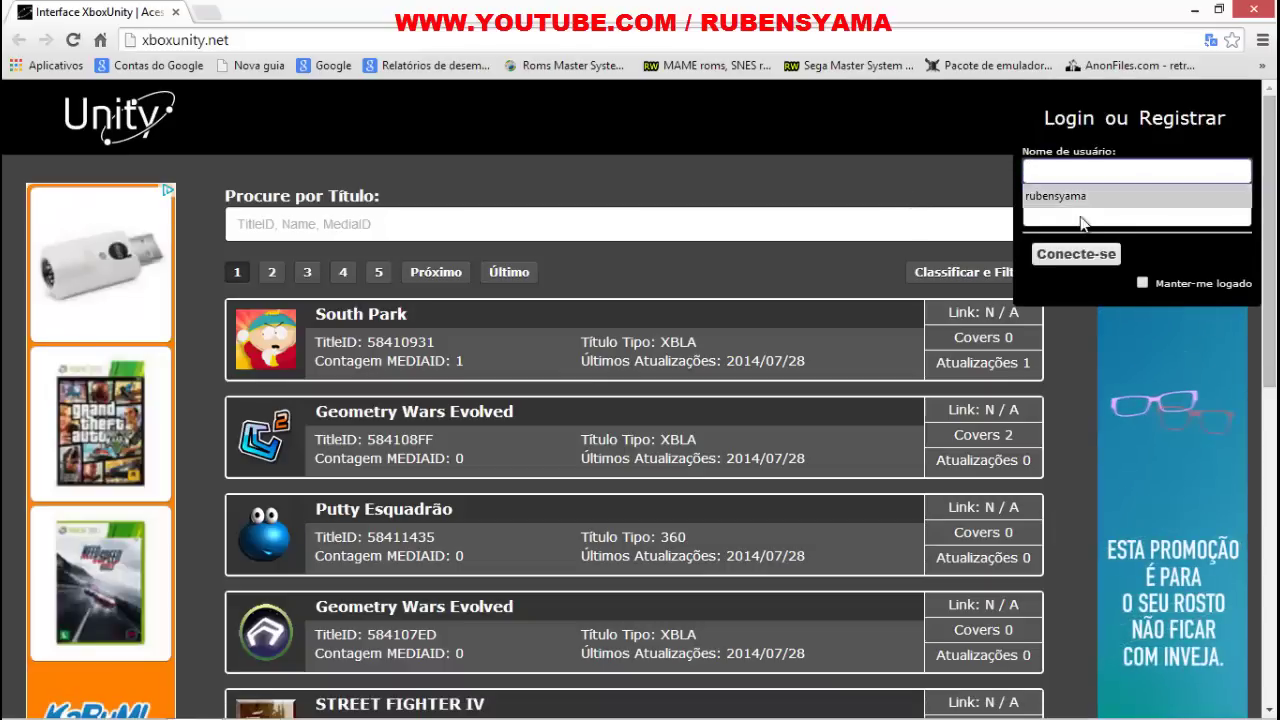
{"action": "right_click", "coordinate": [1055, 171]}
{"action": "left_click", "coordinate": [1030, 277]}
{"action": "left_click", "coordinate": [1077, 213]}
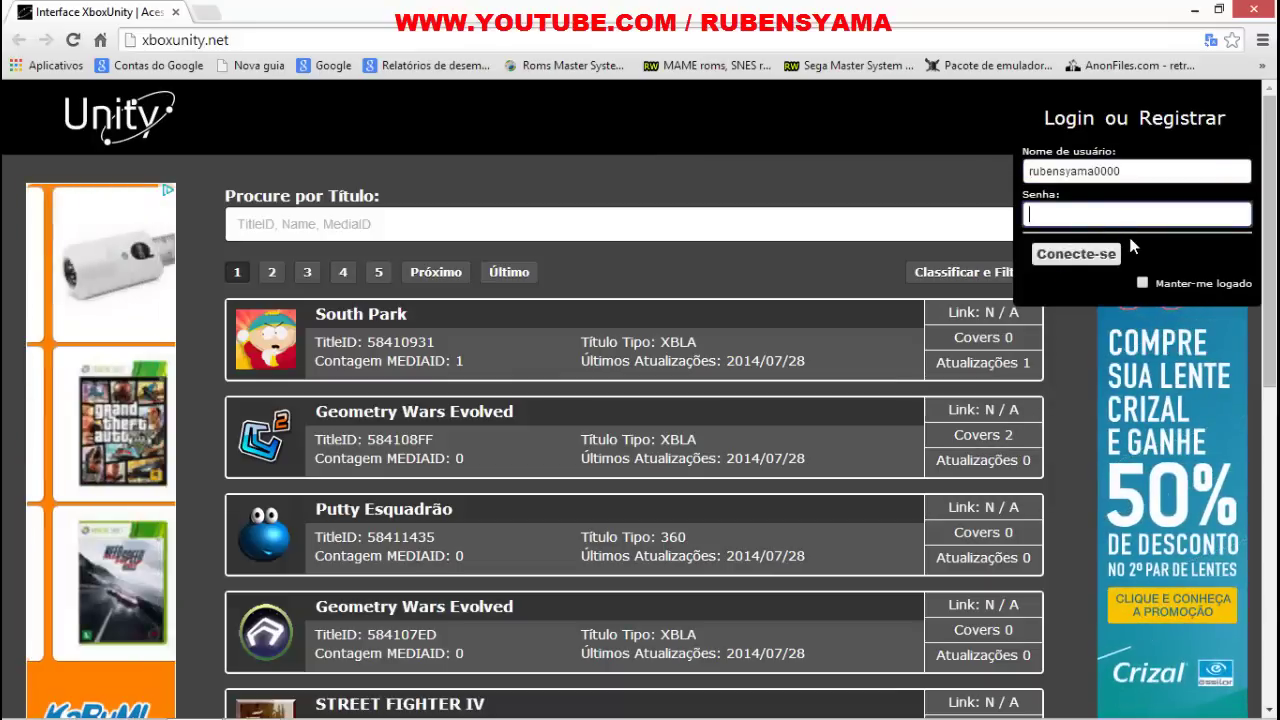
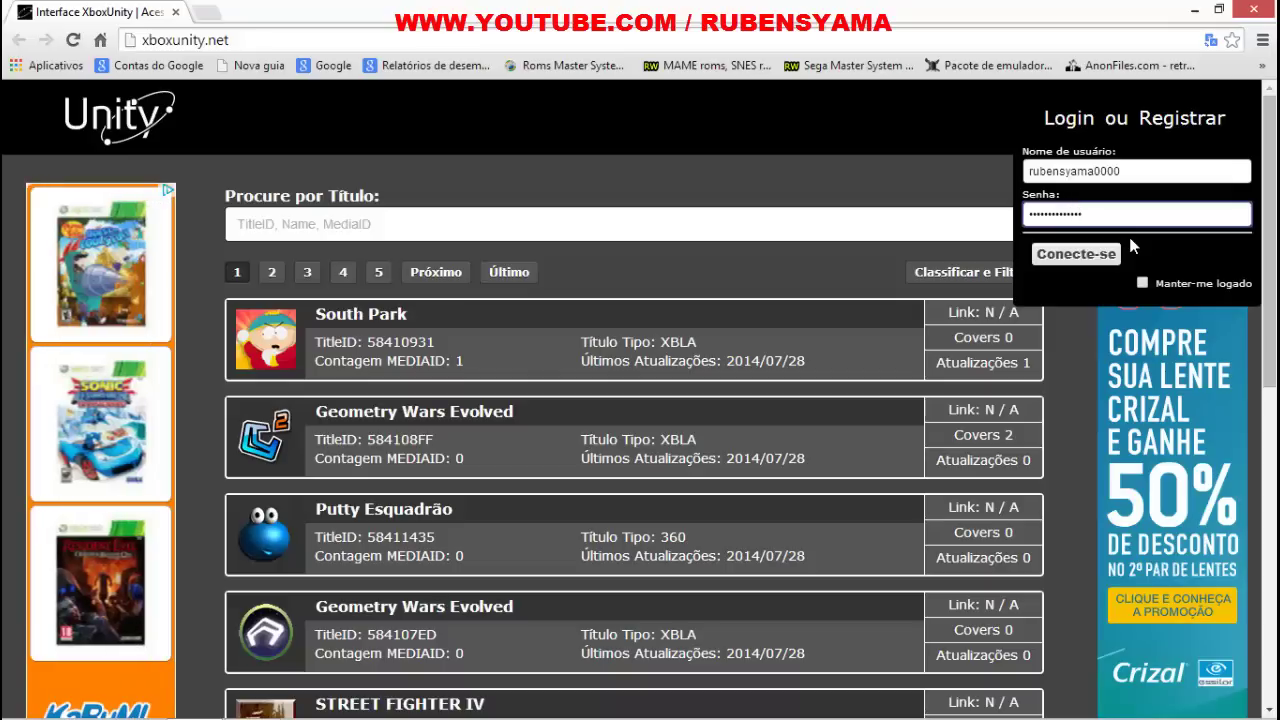
{"action": "left_click", "coordinate": [1106, 252]}
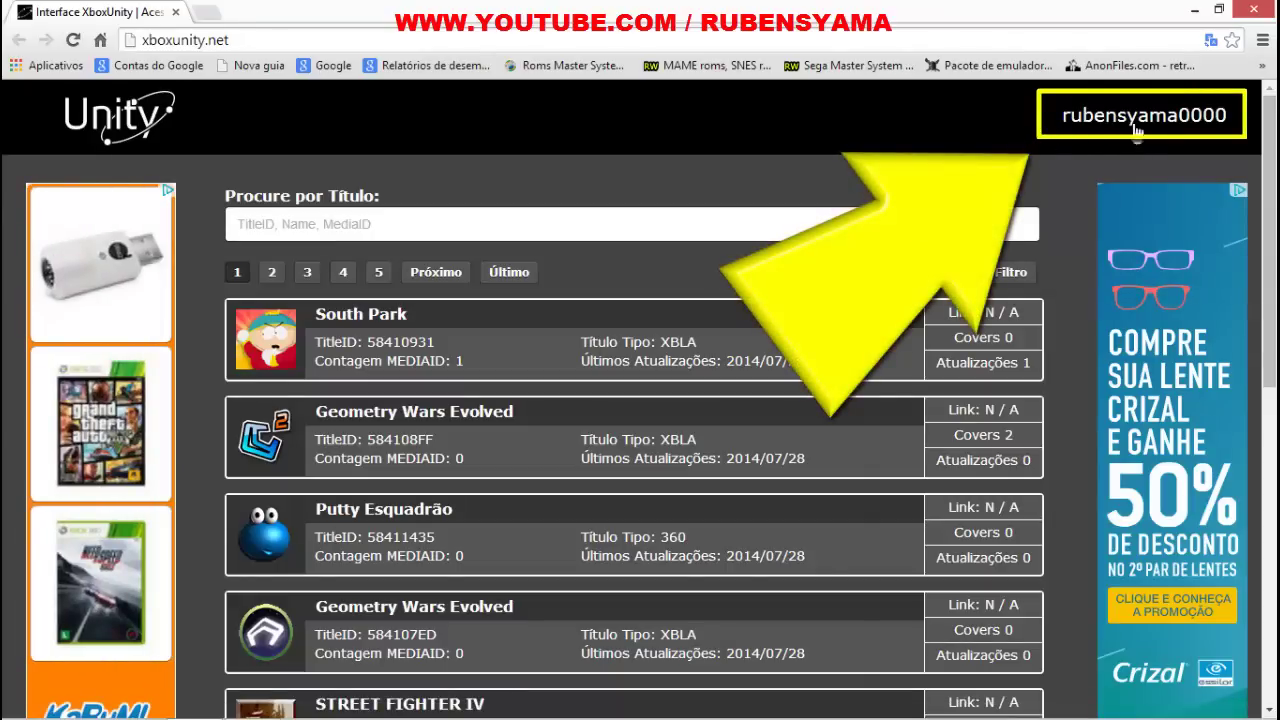
{"action": "mouse_move", "coordinate": [1135, 125]}
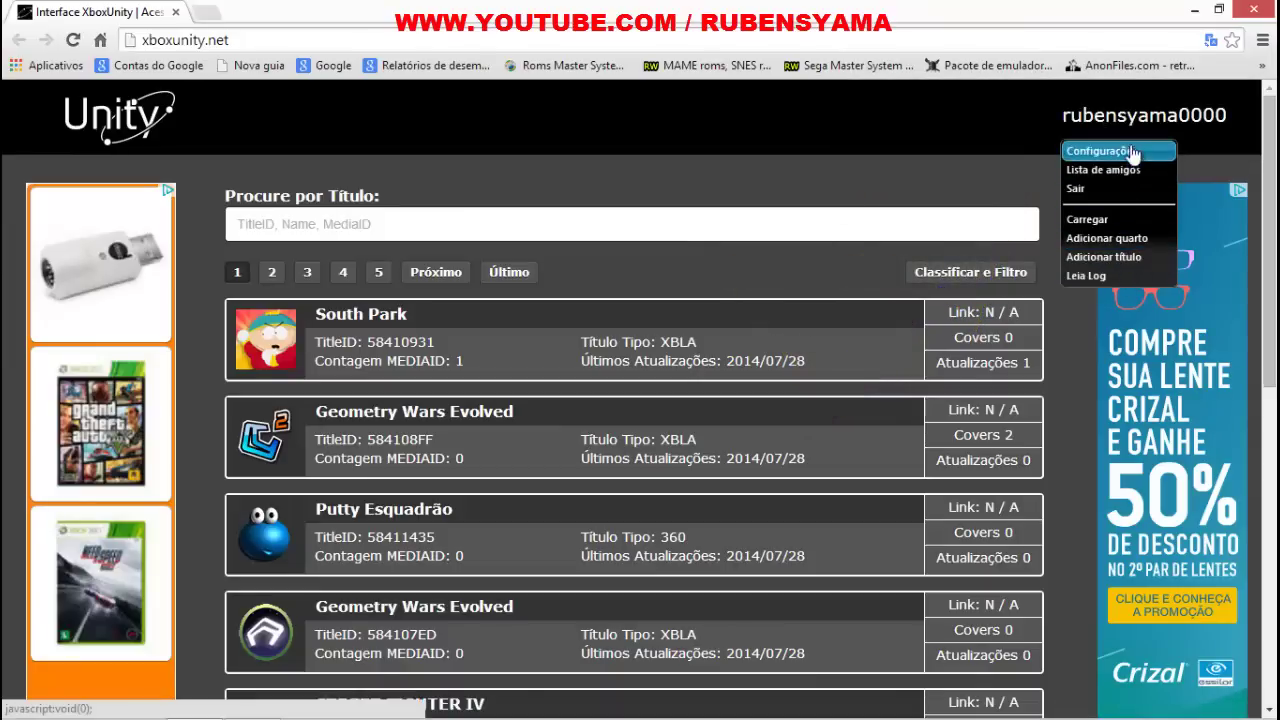
{"action": "mouse_move", "coordinate": [1119, 163]}
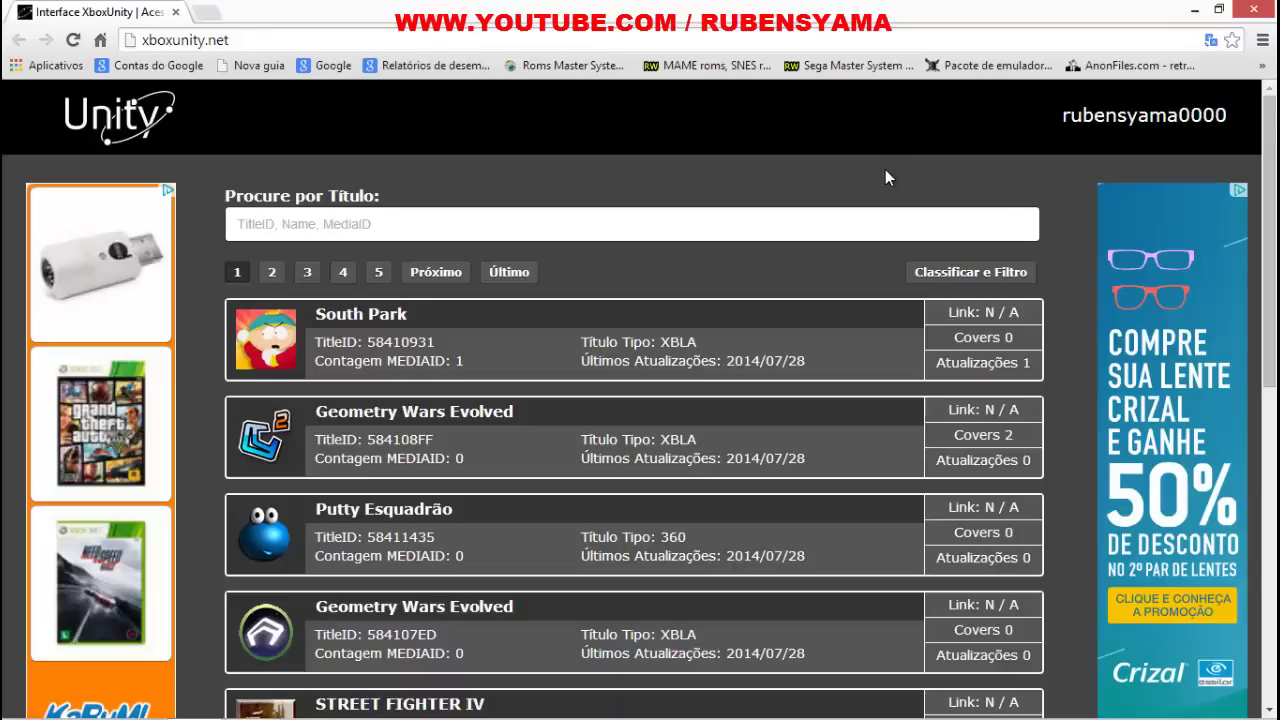
Clear the heading selection on the XboxUnity page and close the browser to the desktop.
{"action": "left_click_drag", "start_coordinate": [890, 168], "coordinate": [1263, 117]}
{"action": "left_click", "coordinate": [987, 118]}
{"action": "left_click", "coordinate": [1257, 12]}
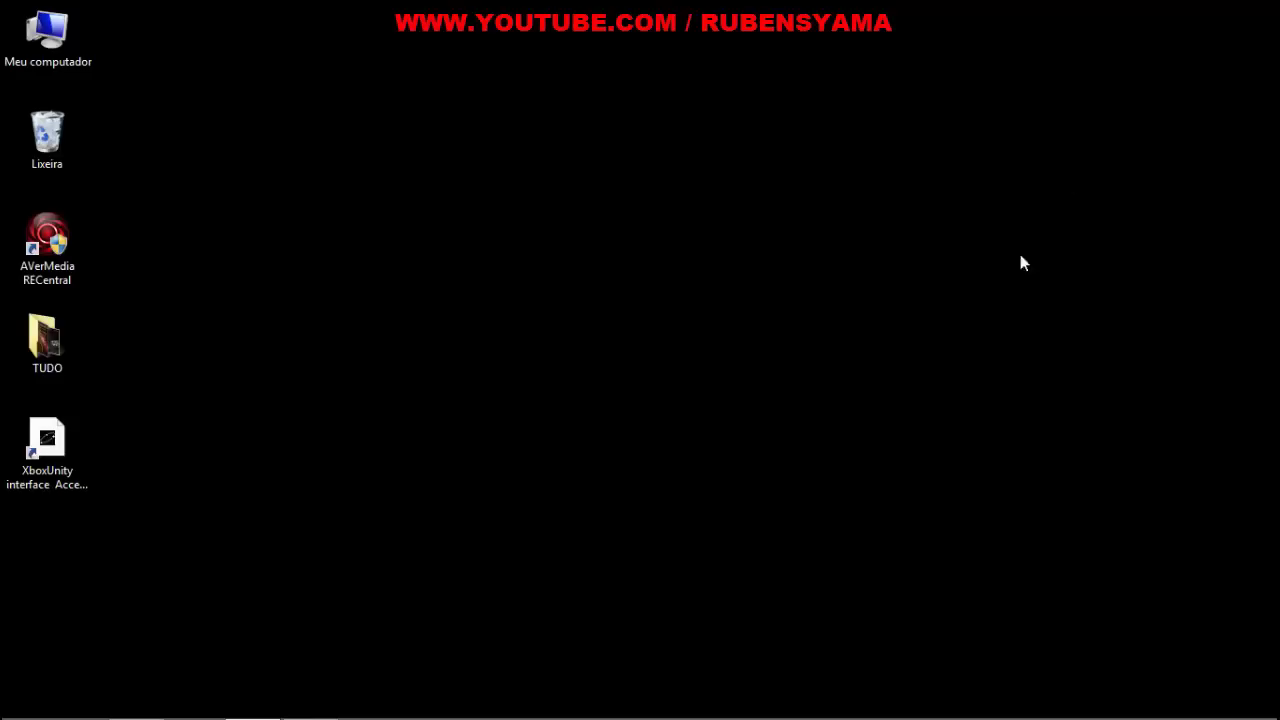
Bring up the RECentral capture of the Aurora dashboard in full screen.
{"action": "left_click", "coordinate": [305, 705]}
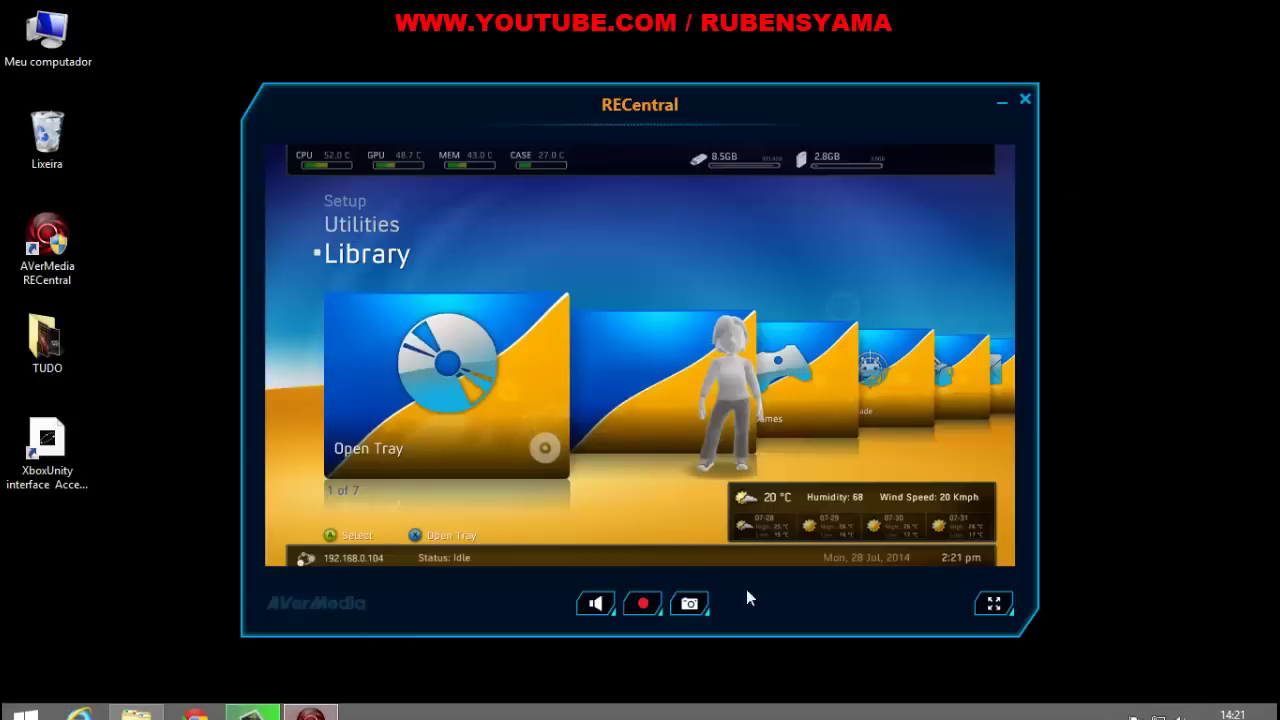
{"action": "left_click", "coordinate": [995, 603]}
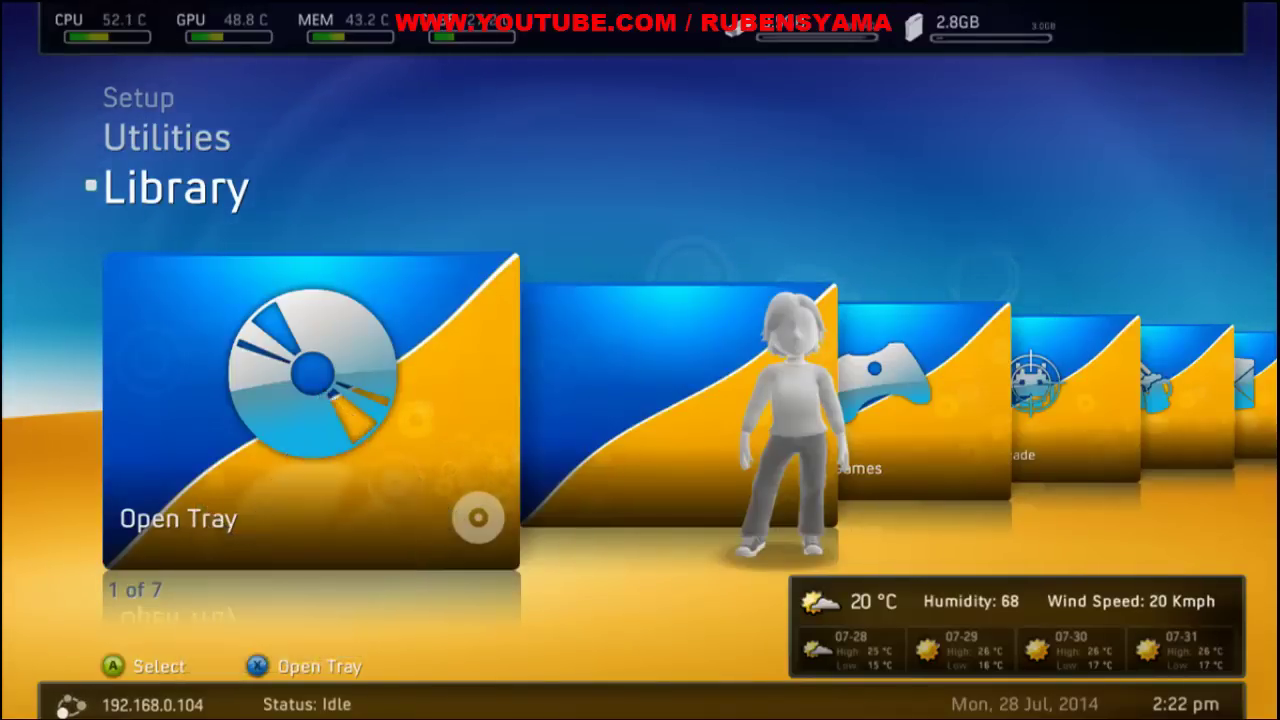
Go to Setup > Settings > General Settings and move to the JQE360.com section.
{"action": "key", "text": "Down"}
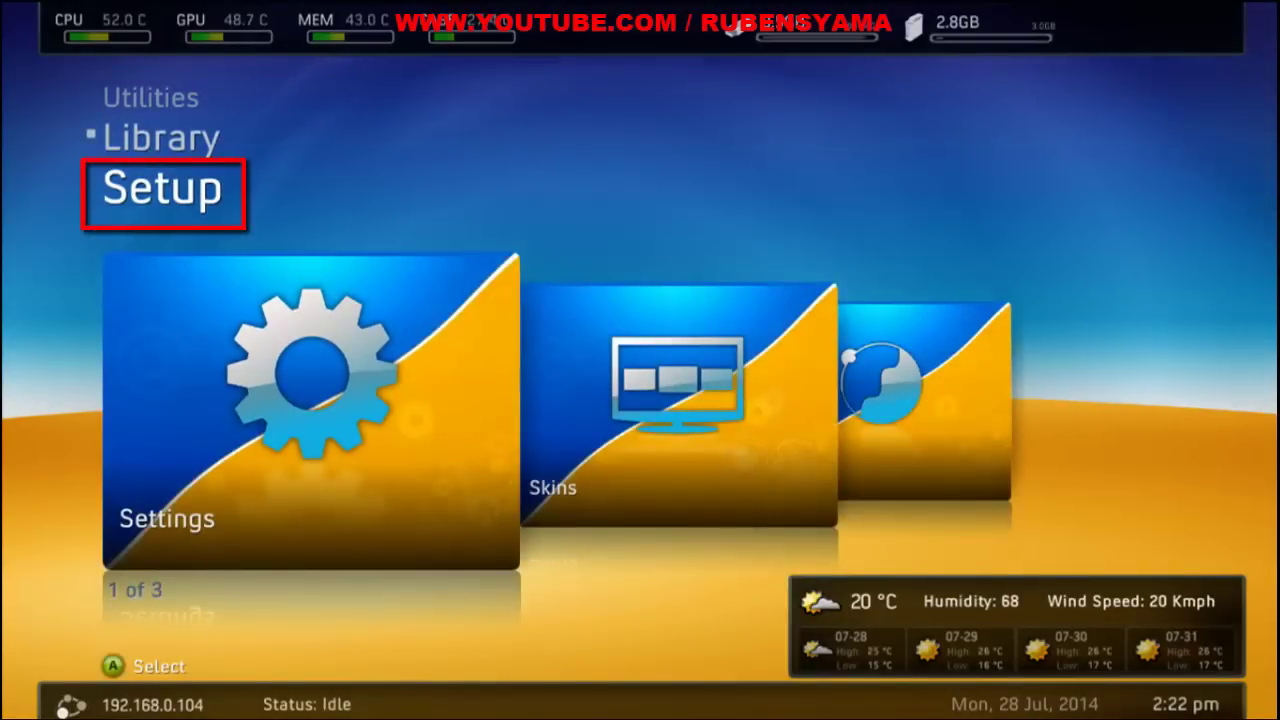
{"action": "key", "text": "Return"}
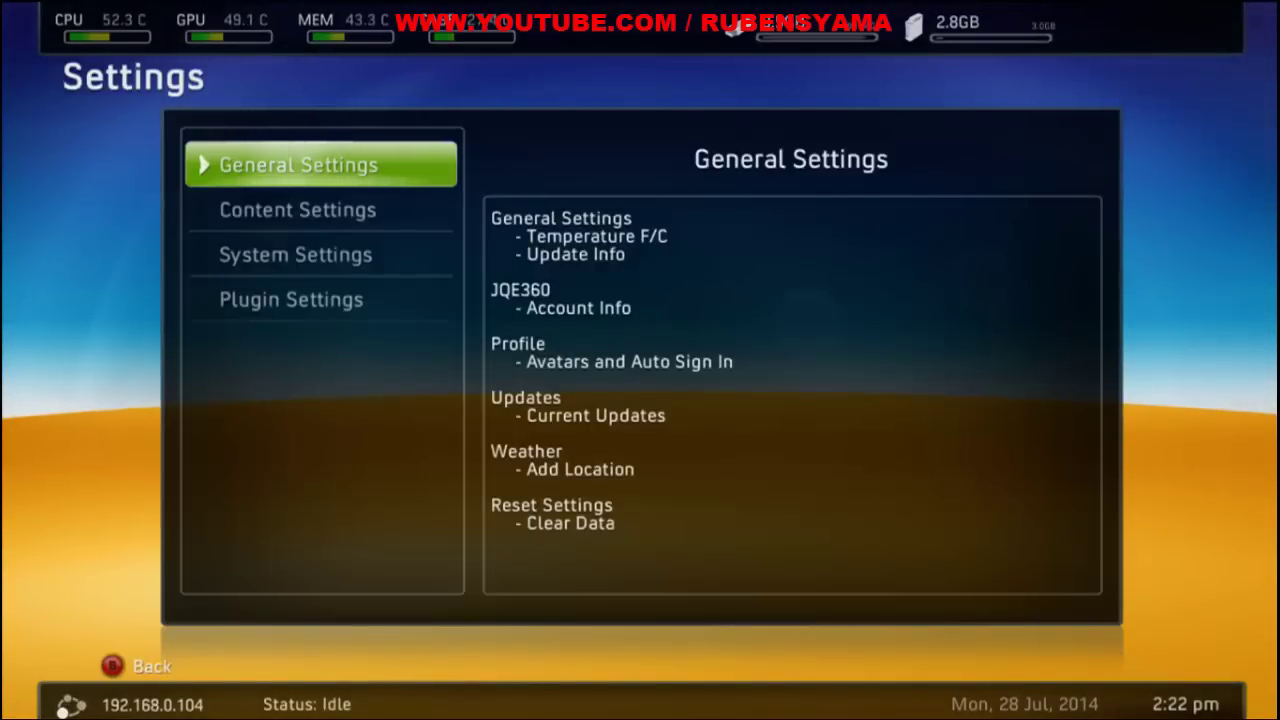
{"action": "key", "text": "Return"}
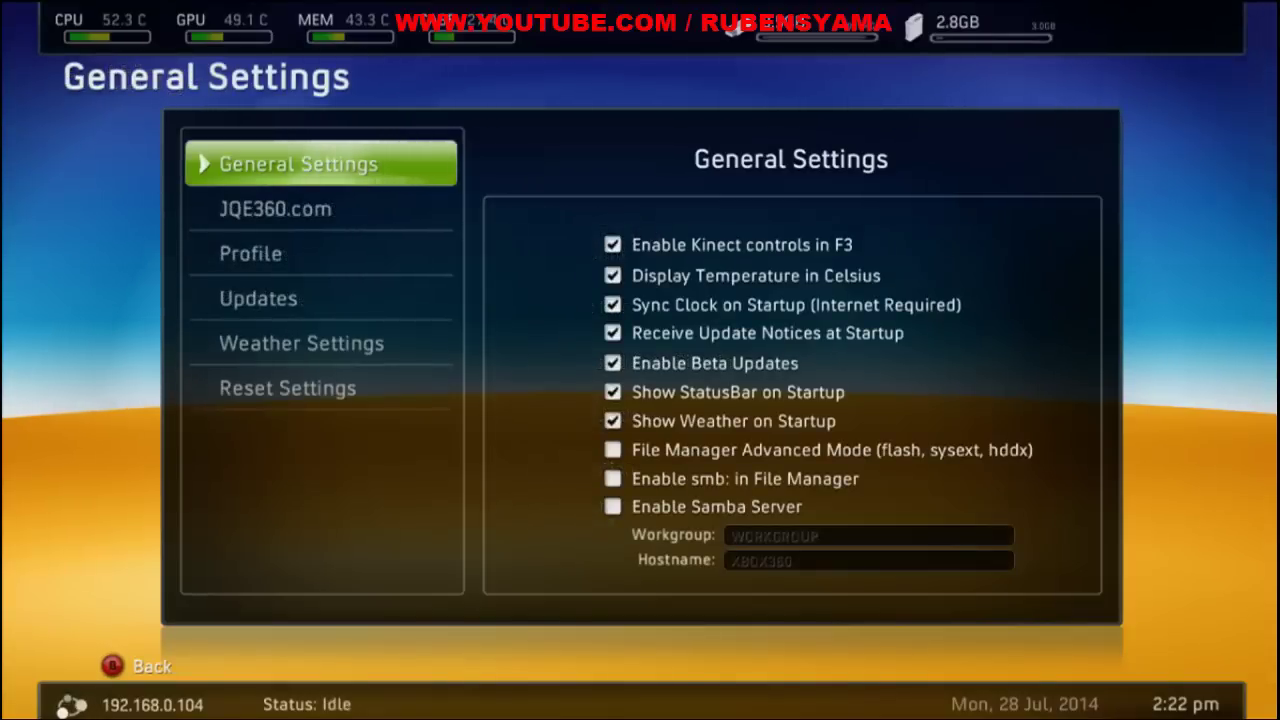
{"action": "key", "text": "Down"}
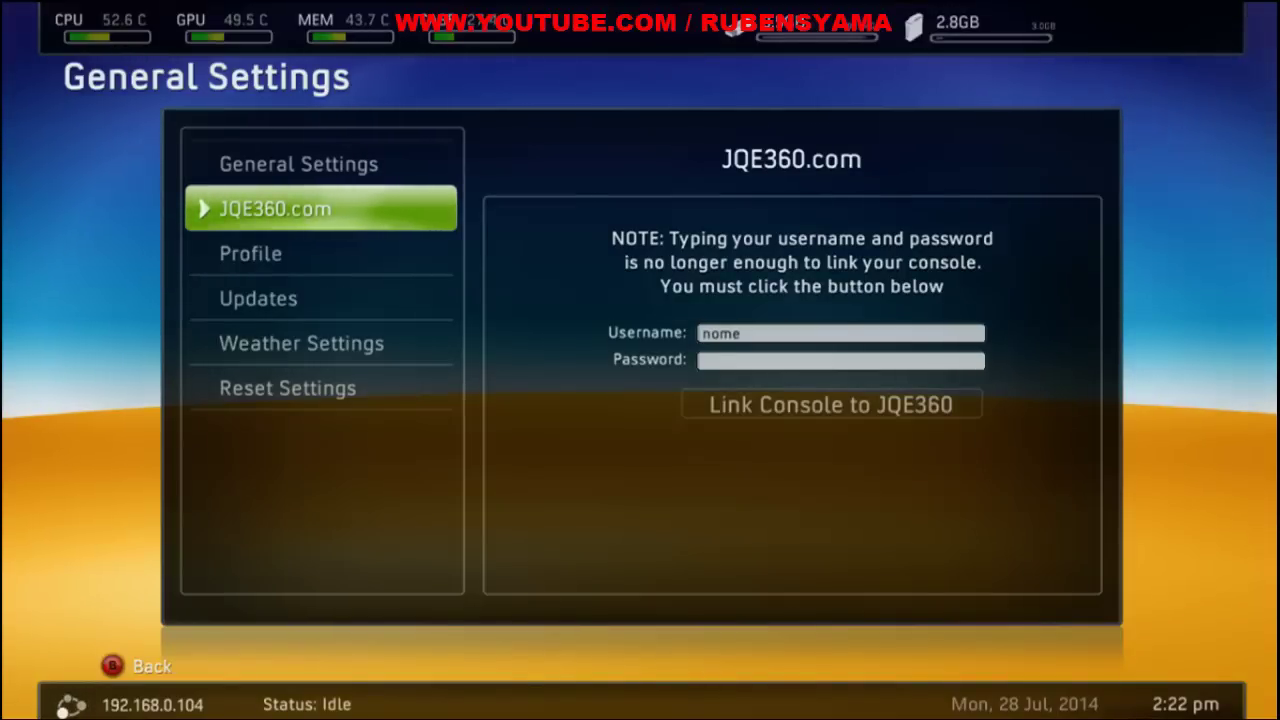
Open the Username field's on-screen keyboard and delete the placeholder text.
{"action": "left_click", "coordinate": [841, 333]}
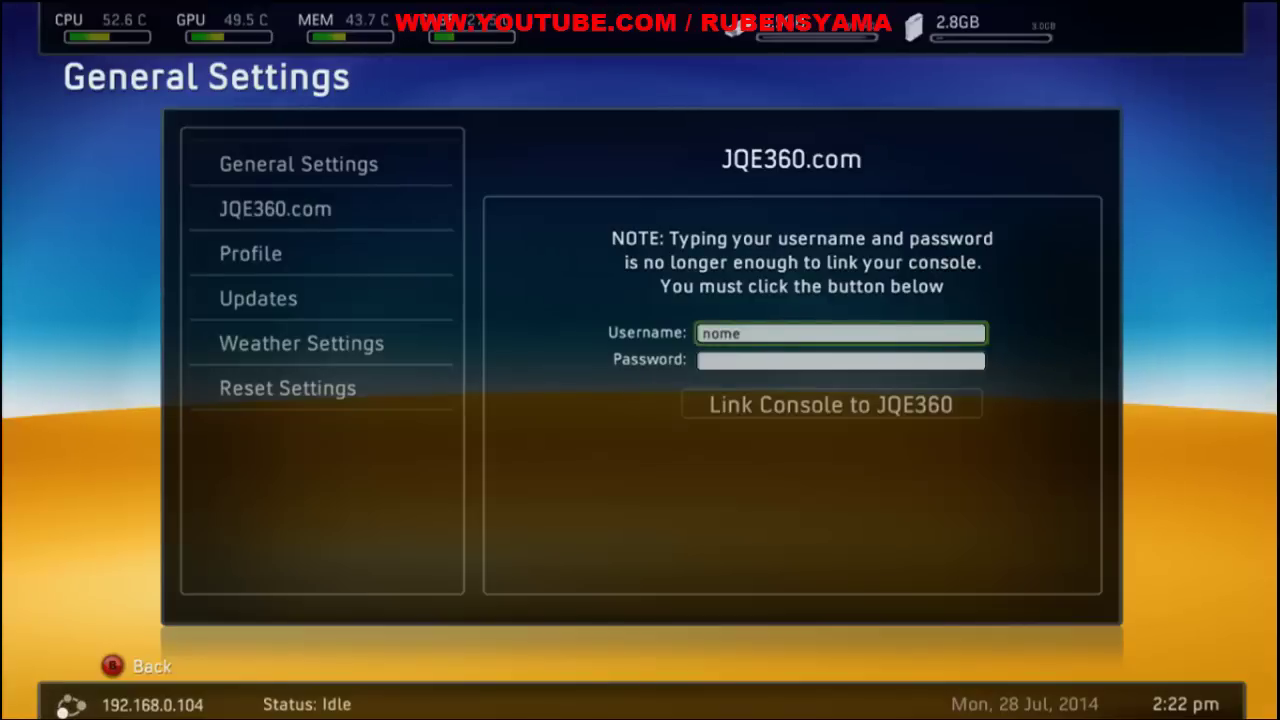
{"action": "key", "text": "Return"}
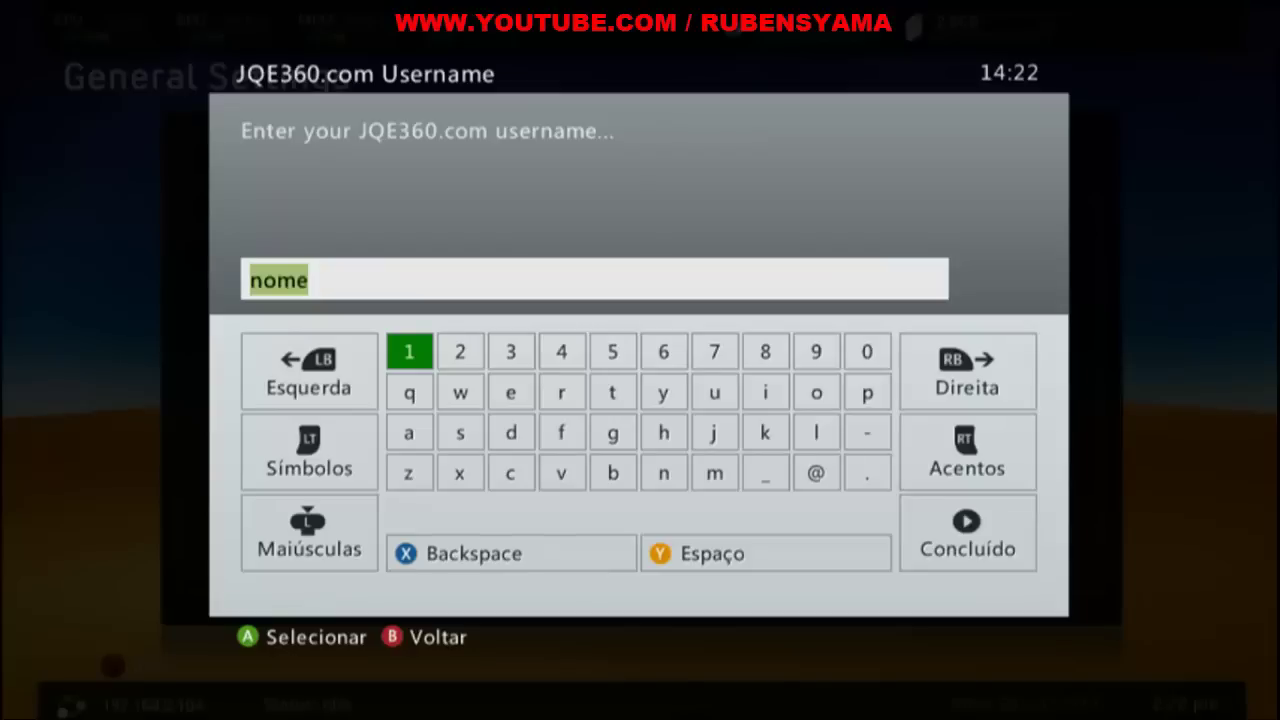
{"action": "key", "text": "BackSpace"}
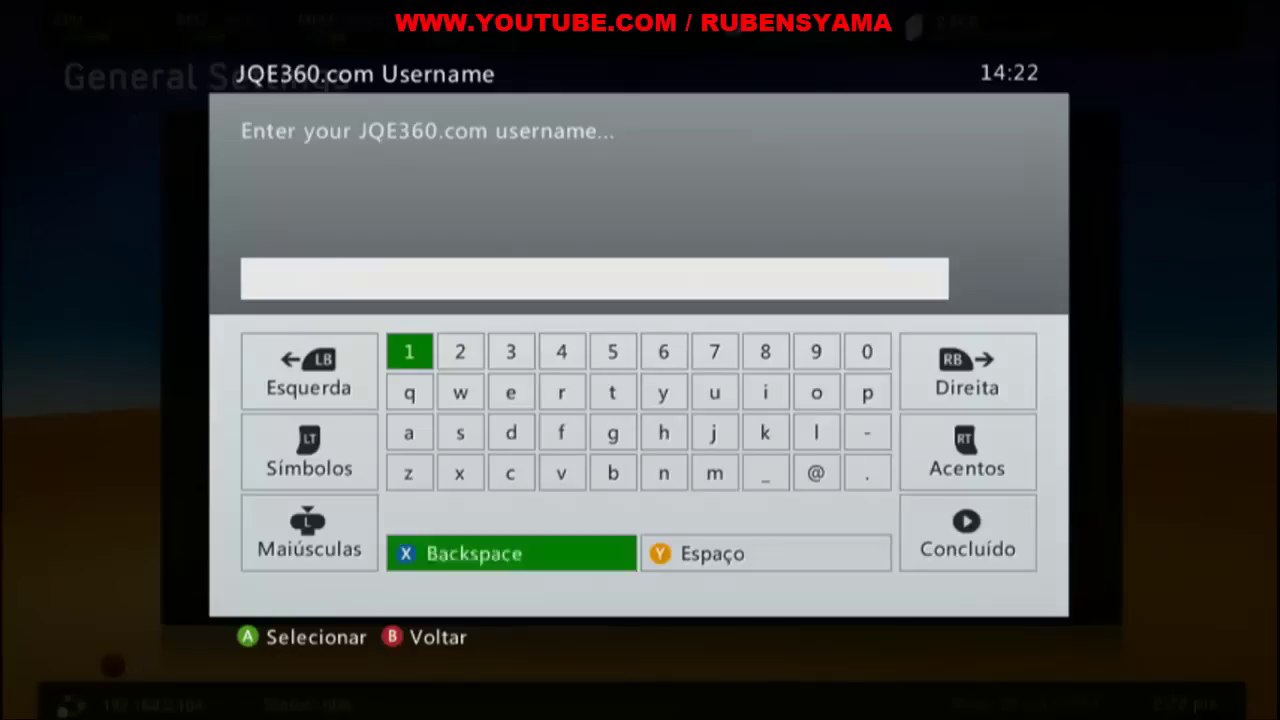
Enter the JQE360 account username on the on-screen keyboard and confirm with Concluído.
{"action": "key", "text": "Down"}
{"action": "key", "text": "Right"}
{"action": "key", "text": "Right"}
{"action": "key", "text": "Right"}
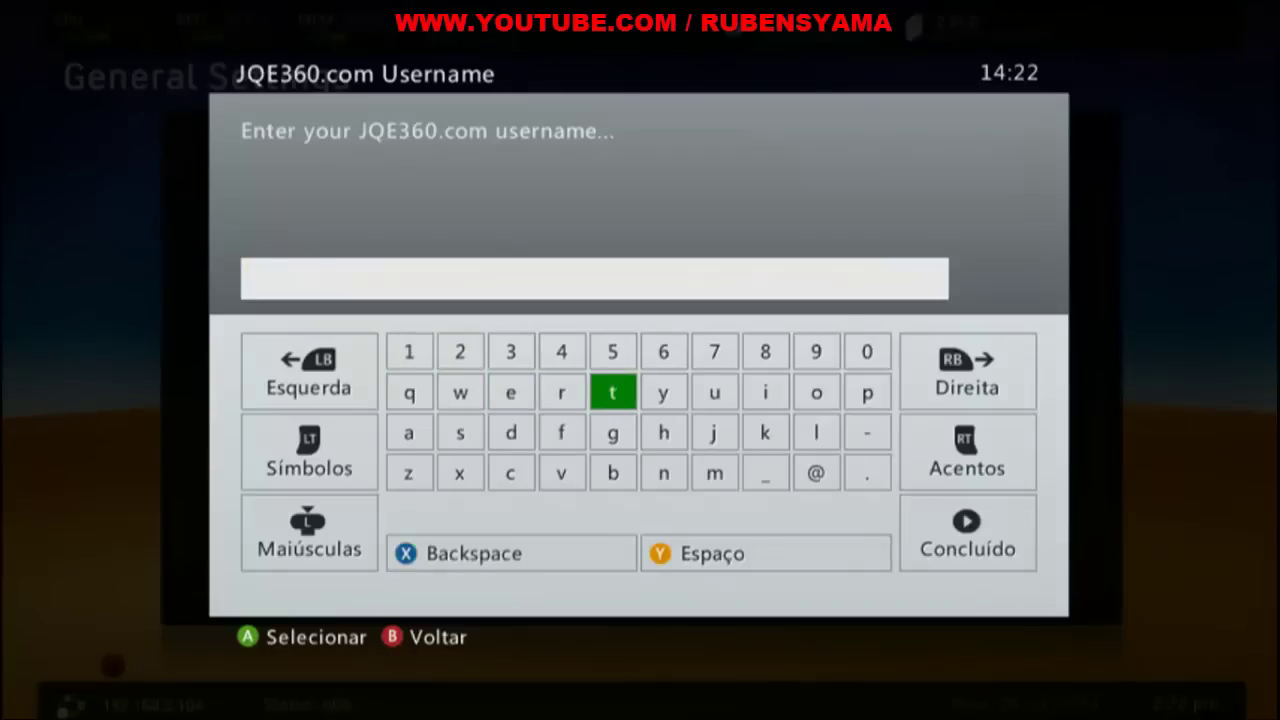
{"action": "key", "text": "Left"}
{"action": "key", "text": "Right"}
{"action": "key", "text": "Right"}
{"action": "key", "text": "Right"}
{"action": "key", "text": "Right"}
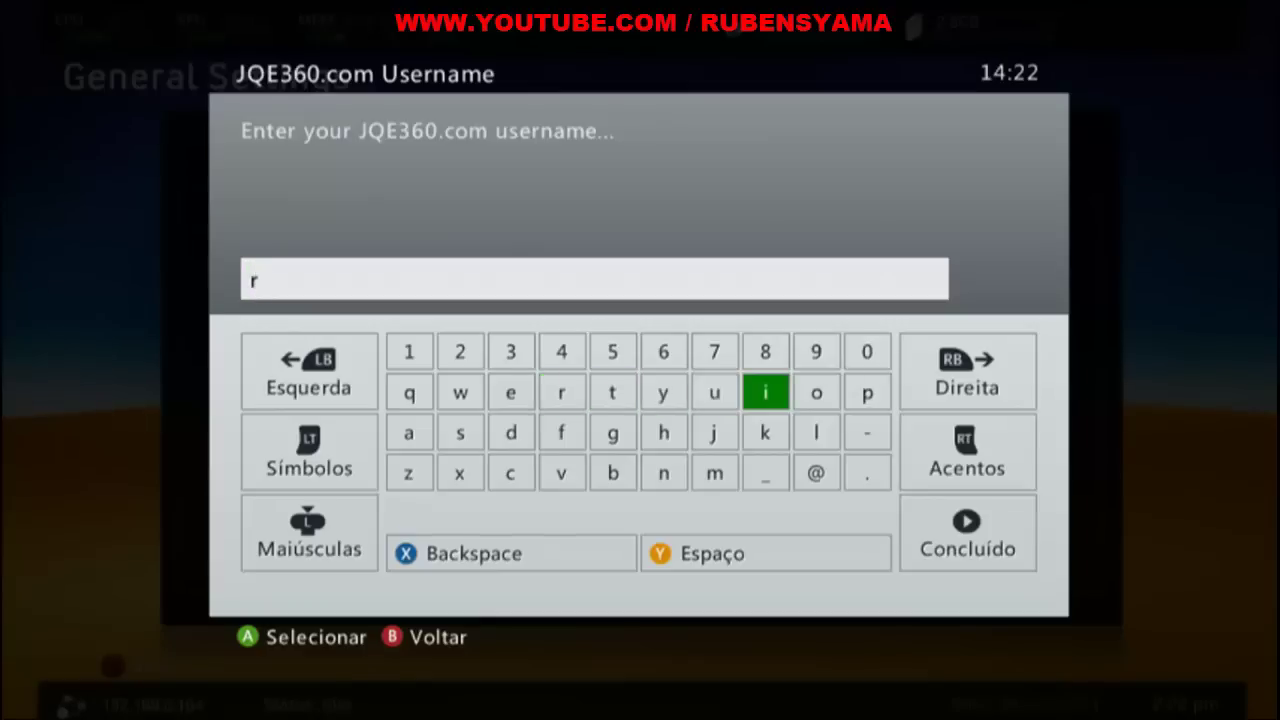
{"action": "key", "text": "Left"}
{"action": "key", "text": "Down"}
{"action": "key", "text": "Left"}
{"action": "key", "text": "Left"}
{"action": "key", "text": "Down"}
{"action": "key", "text": "Left"}
{"action": "key", "text": "Left"}
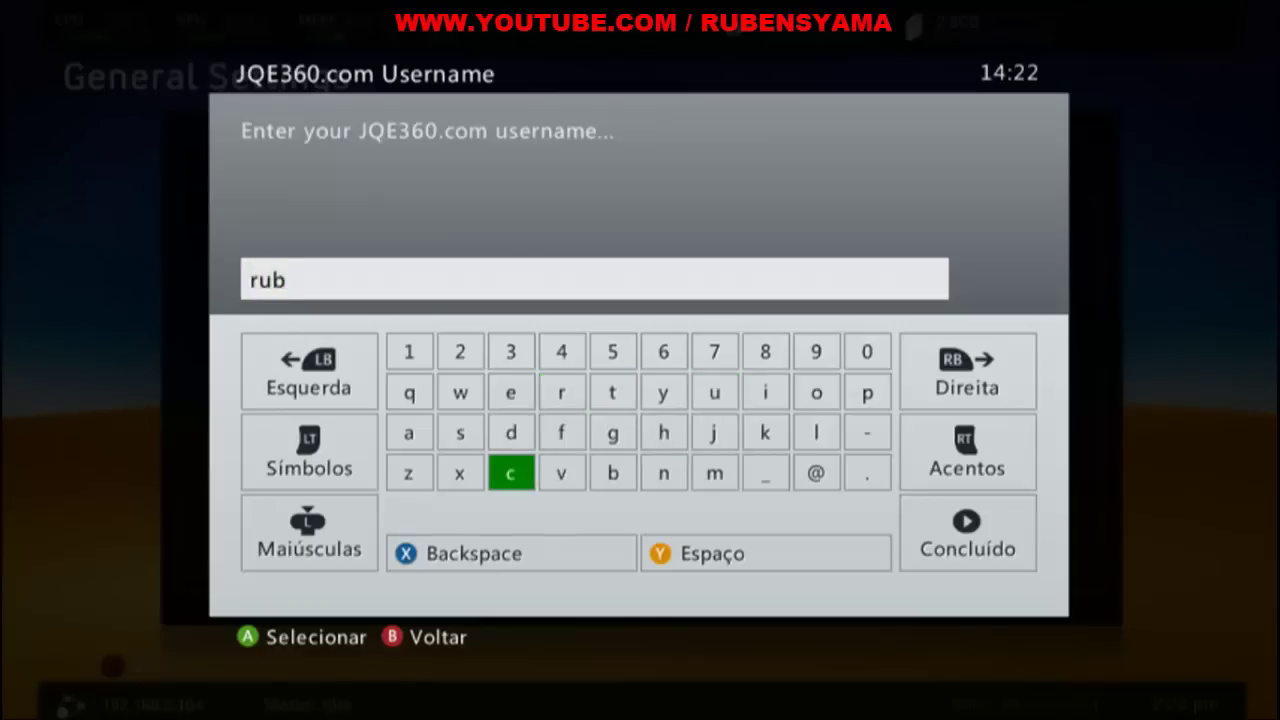
{"action": "key", "text": "Up"}
{"action": "key", "text": "Up"}
{"action": "key", "text": "Right"}
{"action": "key", "text": "Left"}
{"action": "key", "text": "Right"}
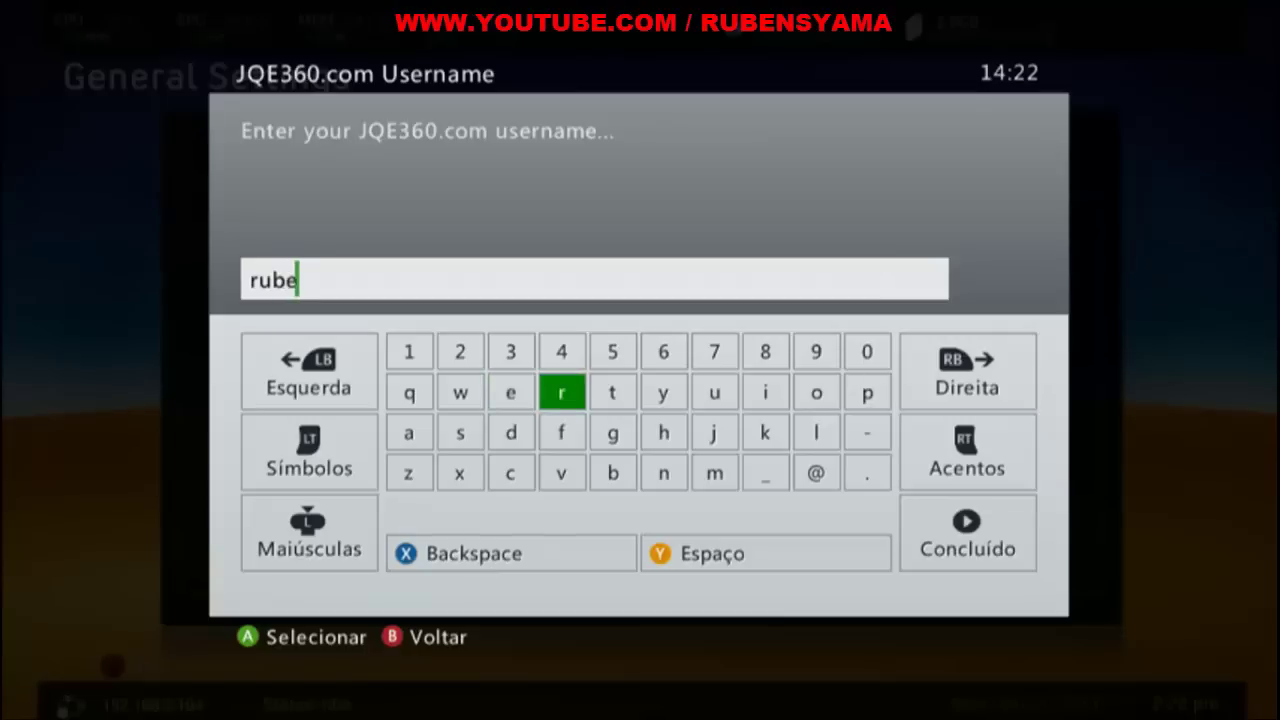
{"action": "key", "text": "Right"}
{"action": "key", "text": "Down"}
{"action": "key", "text": "Right"}
{"action": "key", "text": "Down"}
{"action": "key", "text": "Left"}
{"action": "key", "text": "Left"}
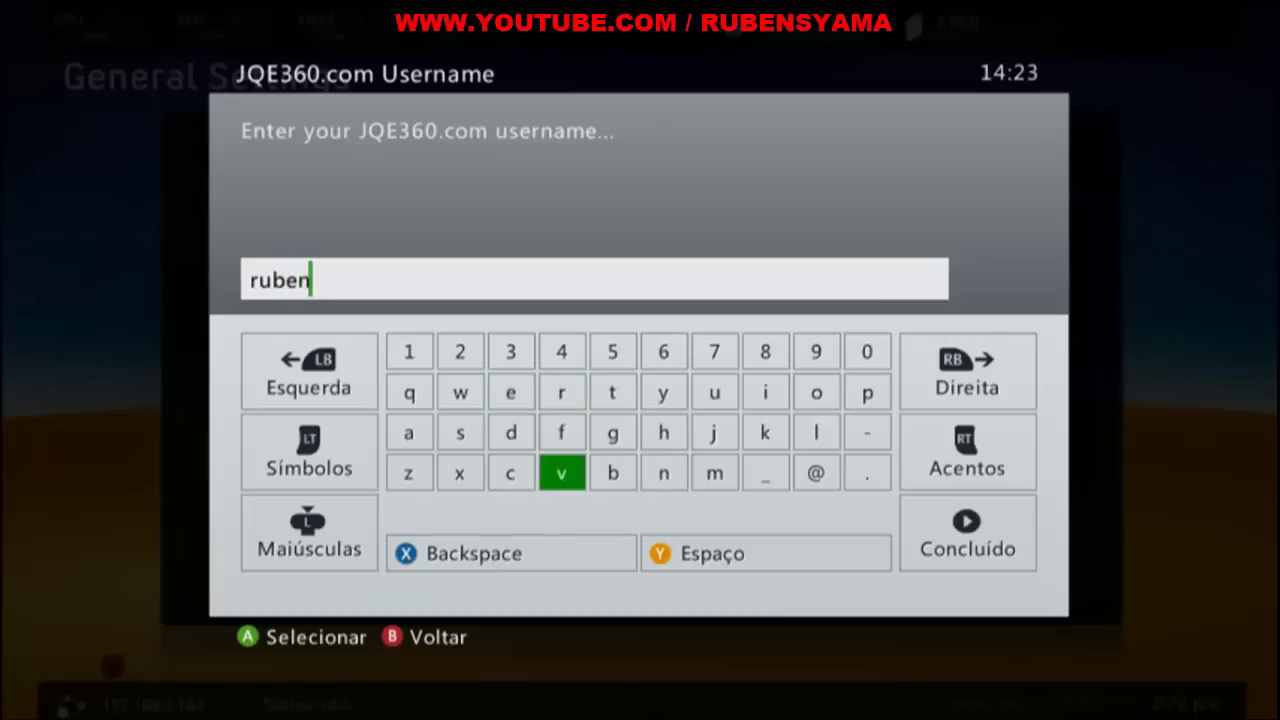
{"action": "key", "text": "Left"}
{"action": "key", "text": "Left"}
{"action": "key", "text": "Up"}
{"action": "key", "text": "Right"}
{"action": "key", "text": "Right"}
{"action": "key", "text": "Right"}
{"action": "key", "text": "Right"}
{"action": "key", "text": "Right"}
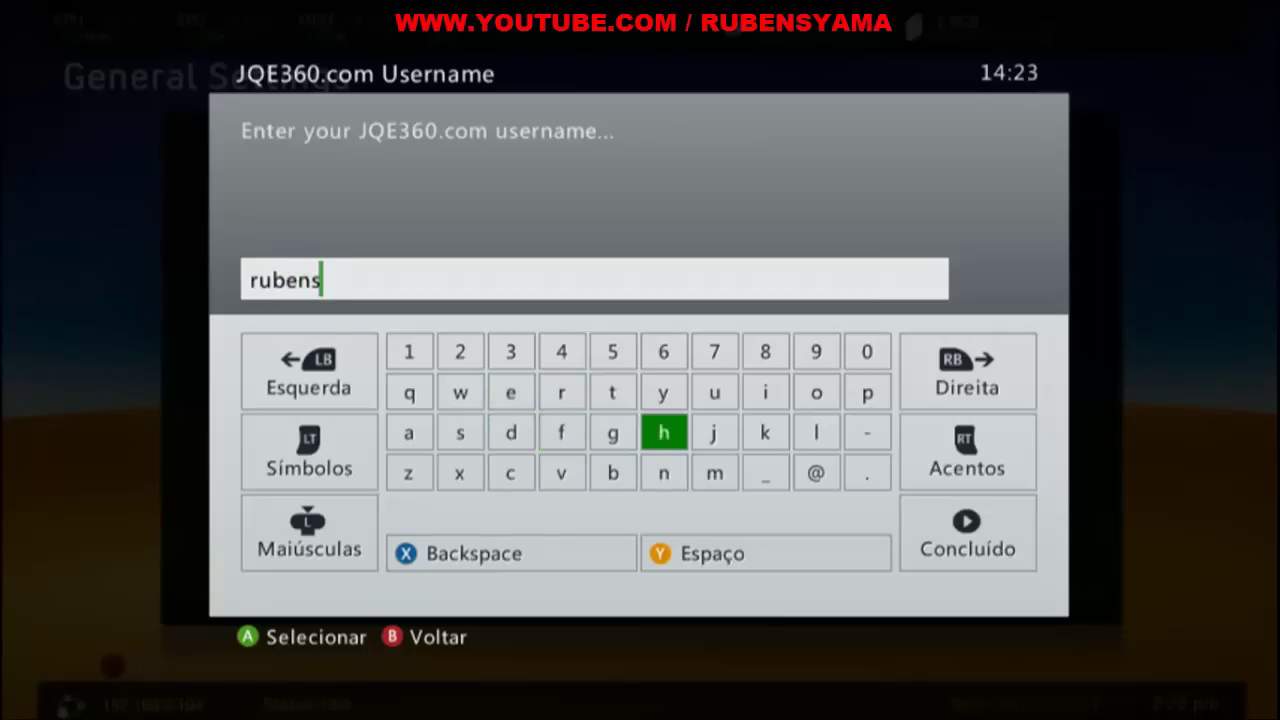
{"action": "key", "text": "Up"}
{"action": "key", "text": "Left"}
{"action": "key", "text": "Left"}
{"action": "key", "text": "Left"}
{"action": "key", "text": "Left"}
{"action": "key", "text": "Left"}
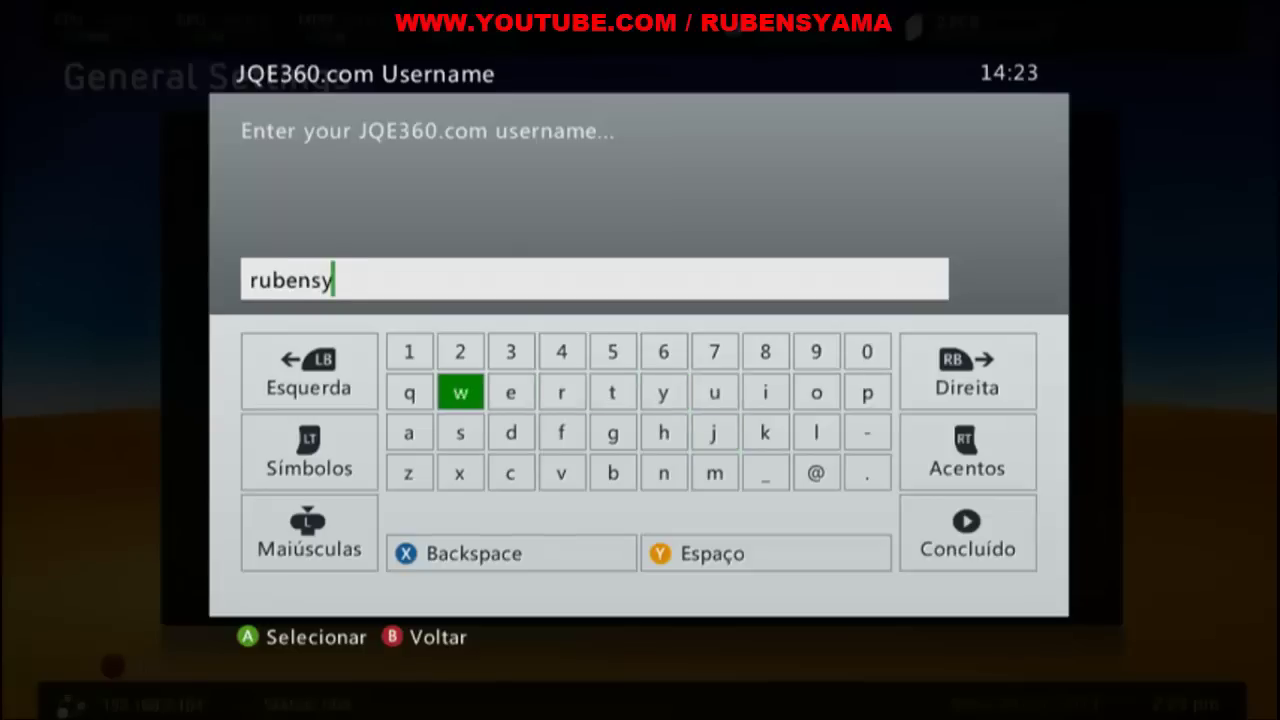
{"action": "key", "text": "Left"}
{"action": "key", "text": "Down"}
{"action": "key", "text": "Right"}
{"action": "key", "text": "Right"}
{"action": "key", "text": "Right"}
{"action": "key", "text": "Right"}
{"action": "key", "text": "Right"}
{"action": "key", "text": "Right"}
{"action": "key", "text": "Down"}
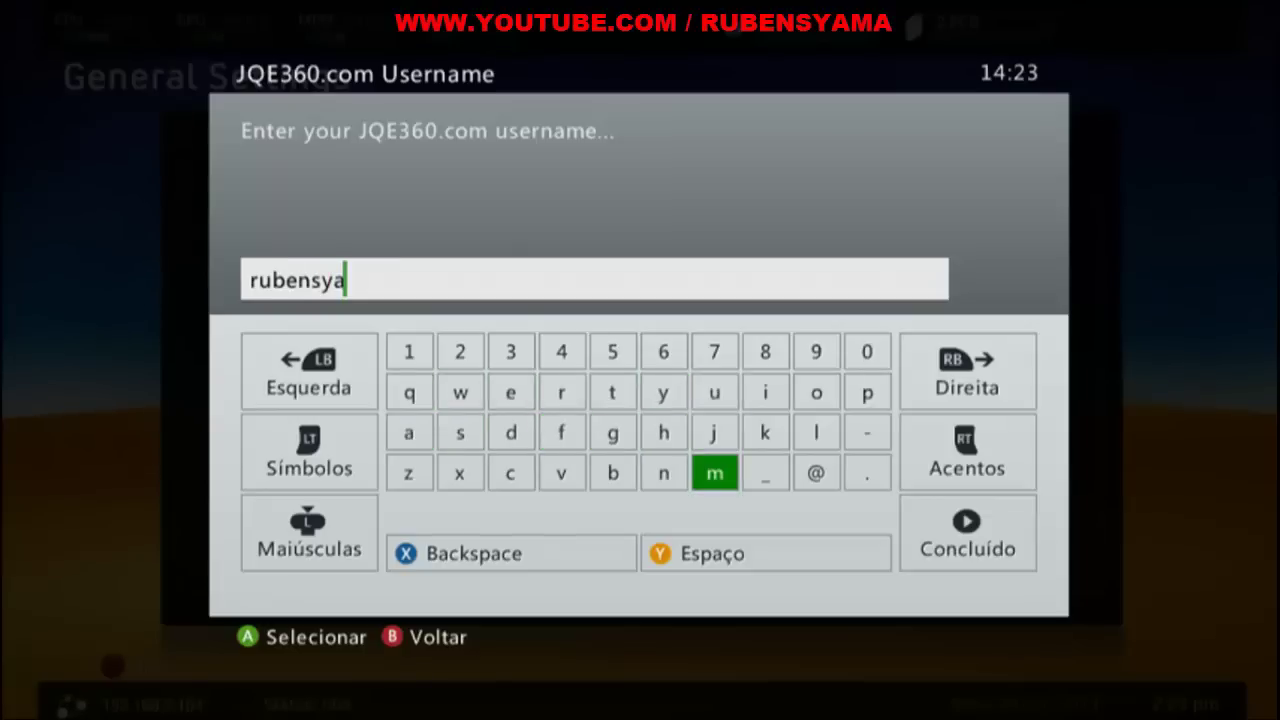
{"action": "key", "text": "Left"}
{"action": "key", "text": "Left"}
{"action": "key", "text": "Left"}
{"action": "key", "text": "Left"}
{"action": "key", "text": "Left"}
{"action": "key", "text": "Up"}
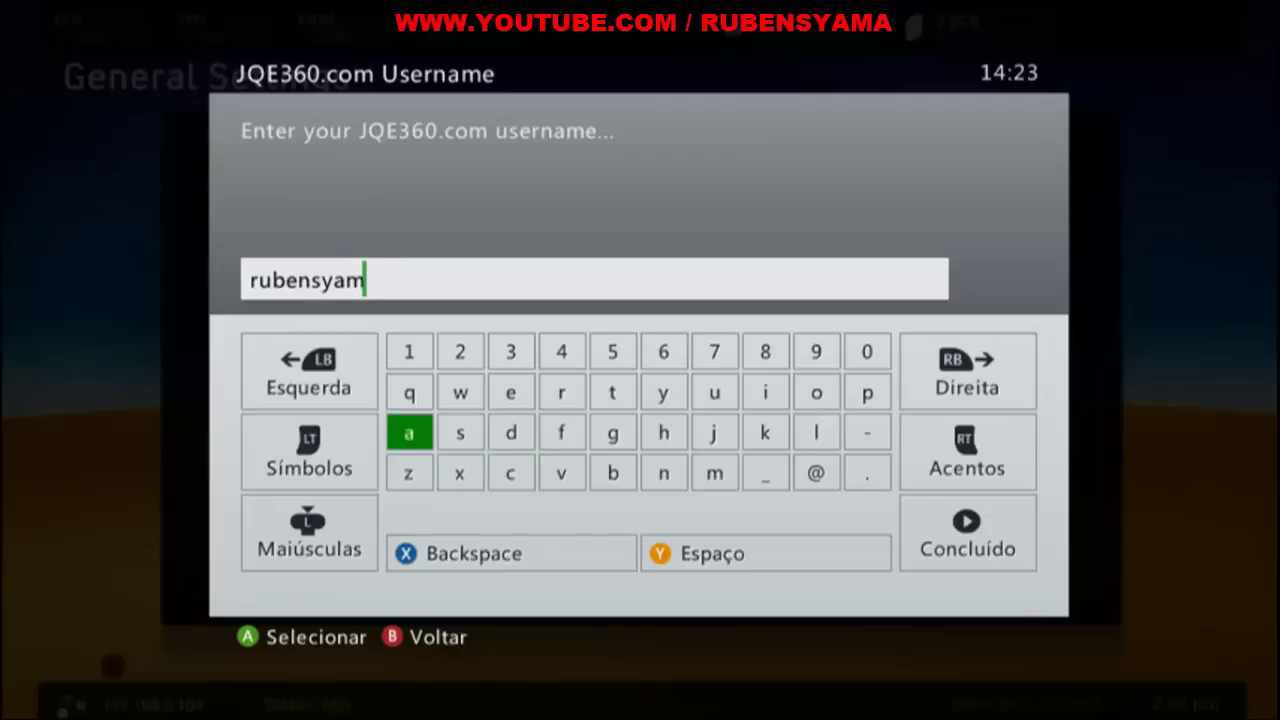
{"action": "key", "text": "Right"}
{"action": "key", "text": "Right"}
{"action": "key", "text": "Right"}
{"action": "key", "text": "Right"}
{"action": "key", "text": "Right"}
{"action": "key", "text": "Right"}
{"action": "key", "text": "Up"}
{"action": "key", "text": "Up"}
{"action": "key", "text": "Right"}
{"action": "key", "text": "Right"}
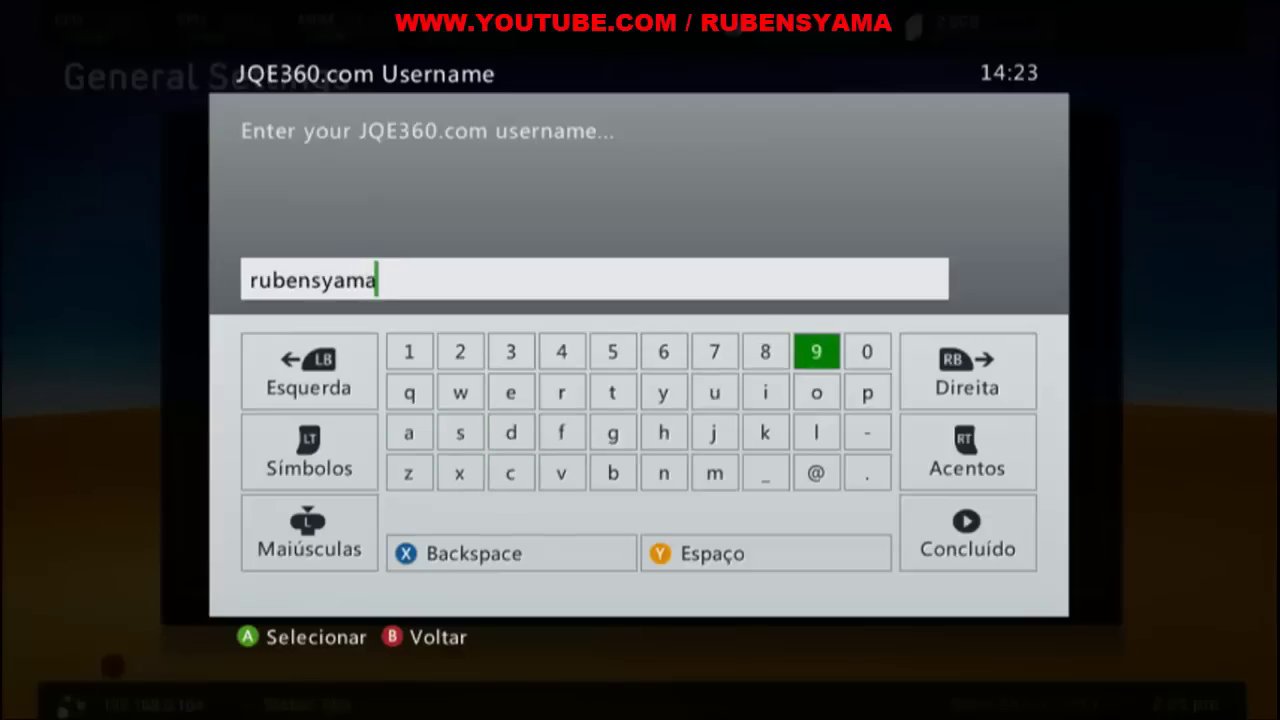
{"action": "key", "text": "Right"}
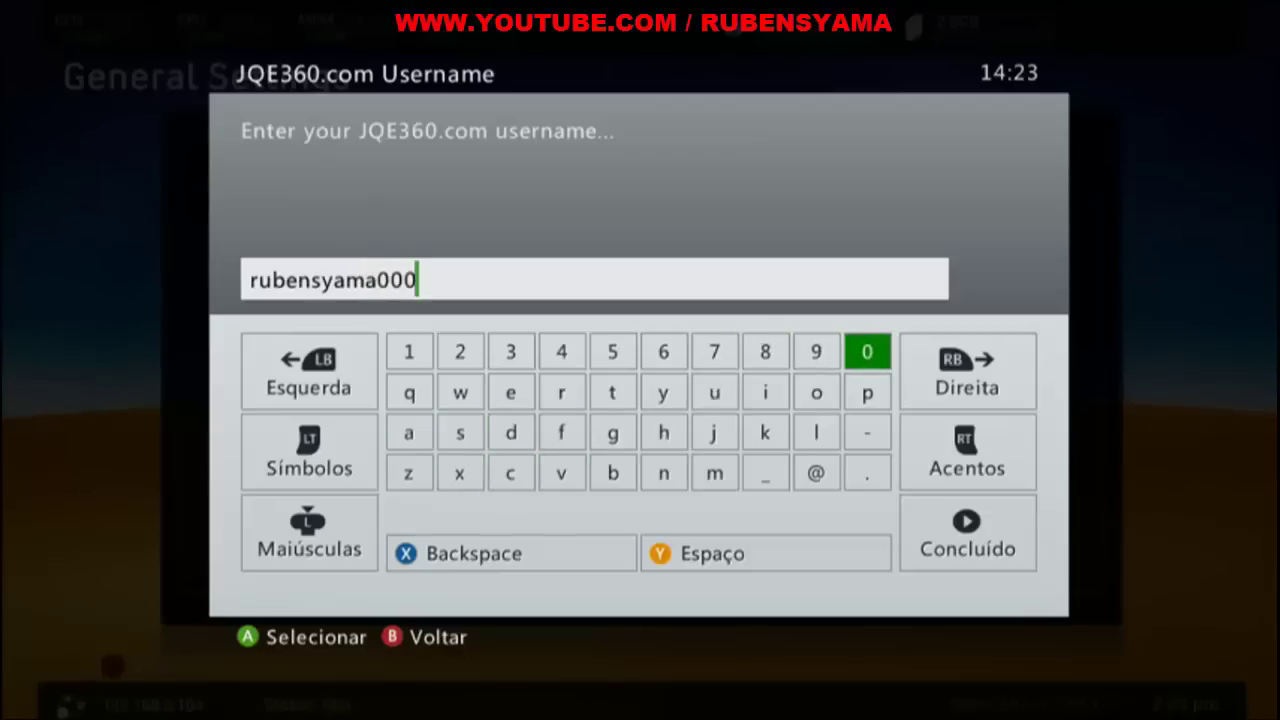
{"action": "key", "text": "Right"}
{"action": "key", "text": "Down"}
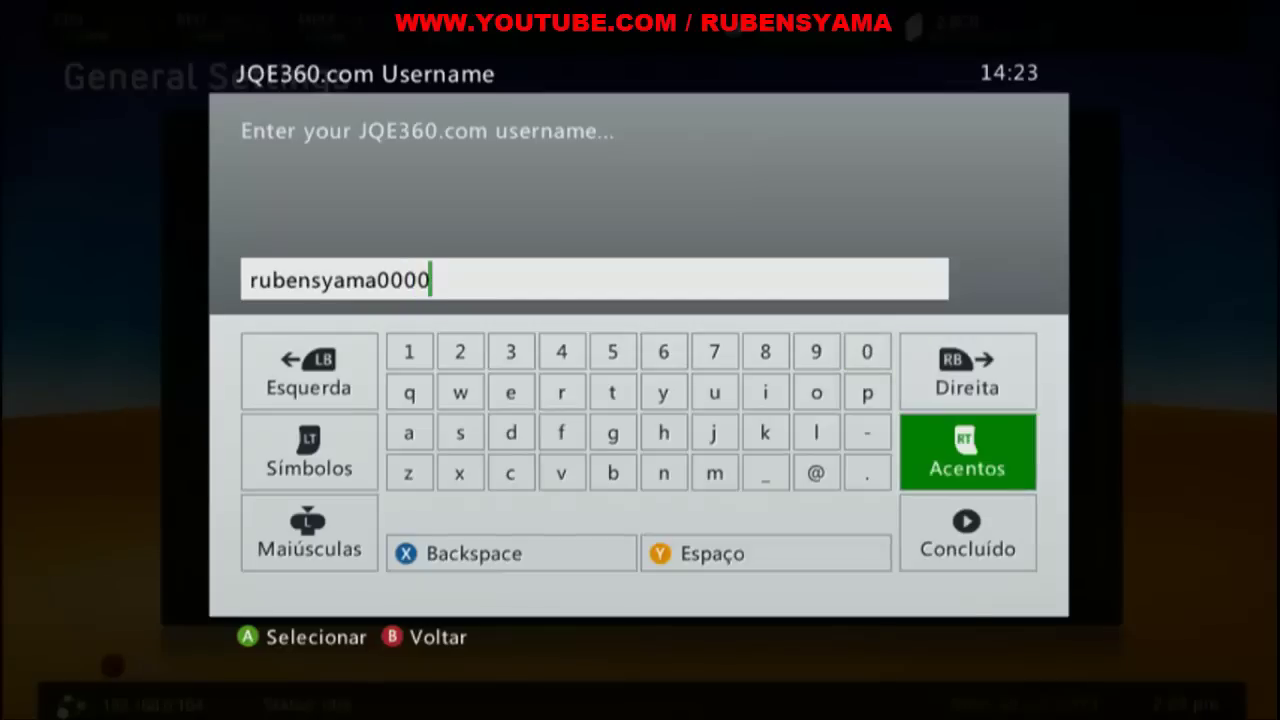
{"action": "key", "text": "Down"}
{"action": "key", "text": "Return"}
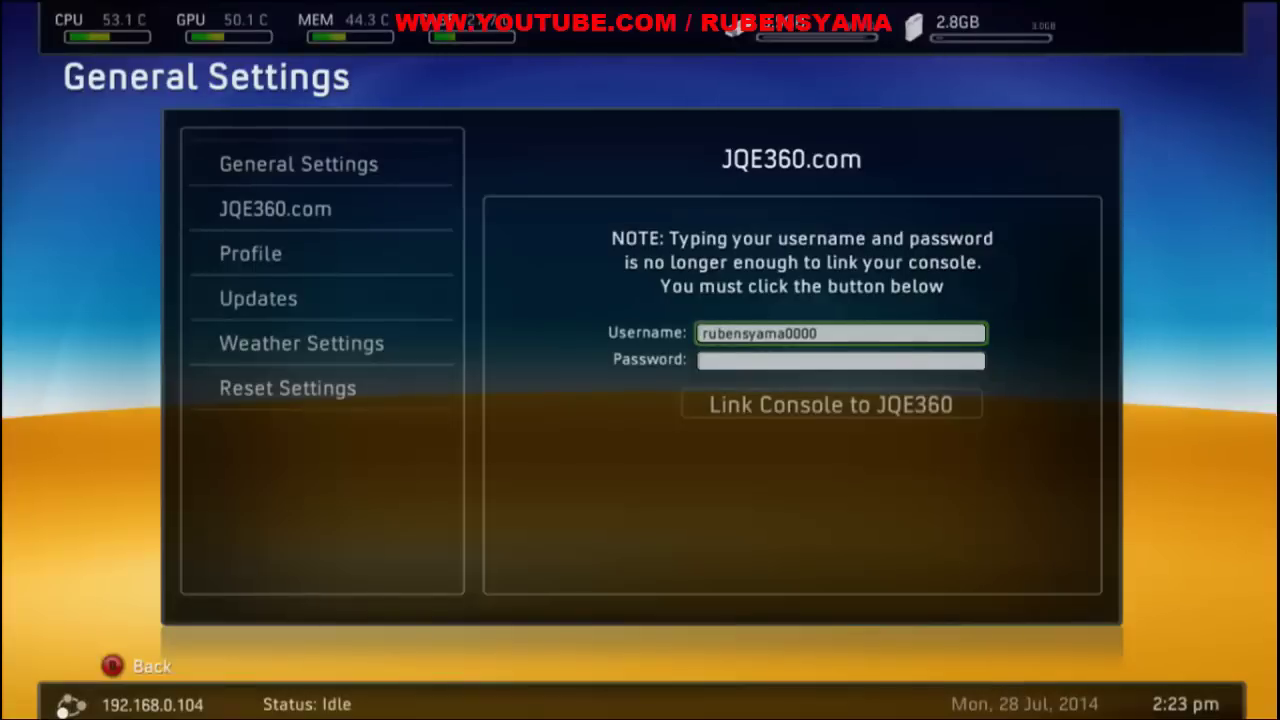
Open the Password field's on-screen keyboard and start entering characters.
{"action": "key", "text": "Down"}
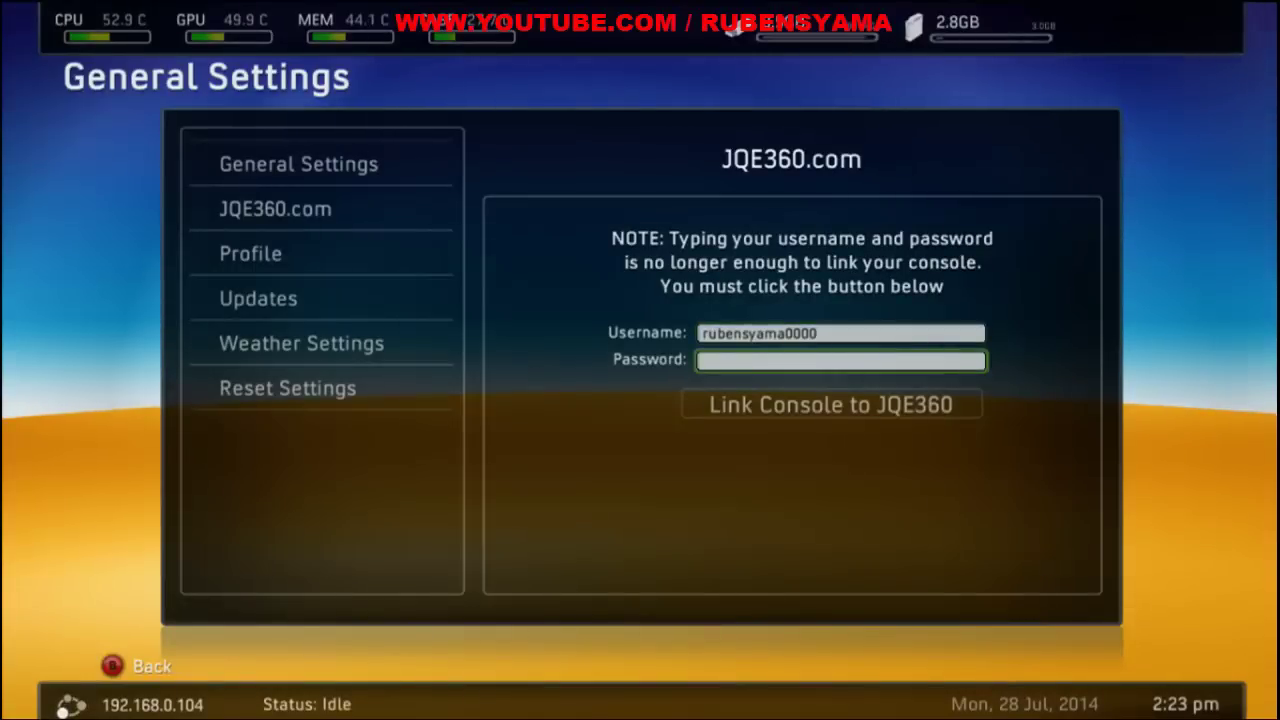
{"action": "key", "text": "Return"}
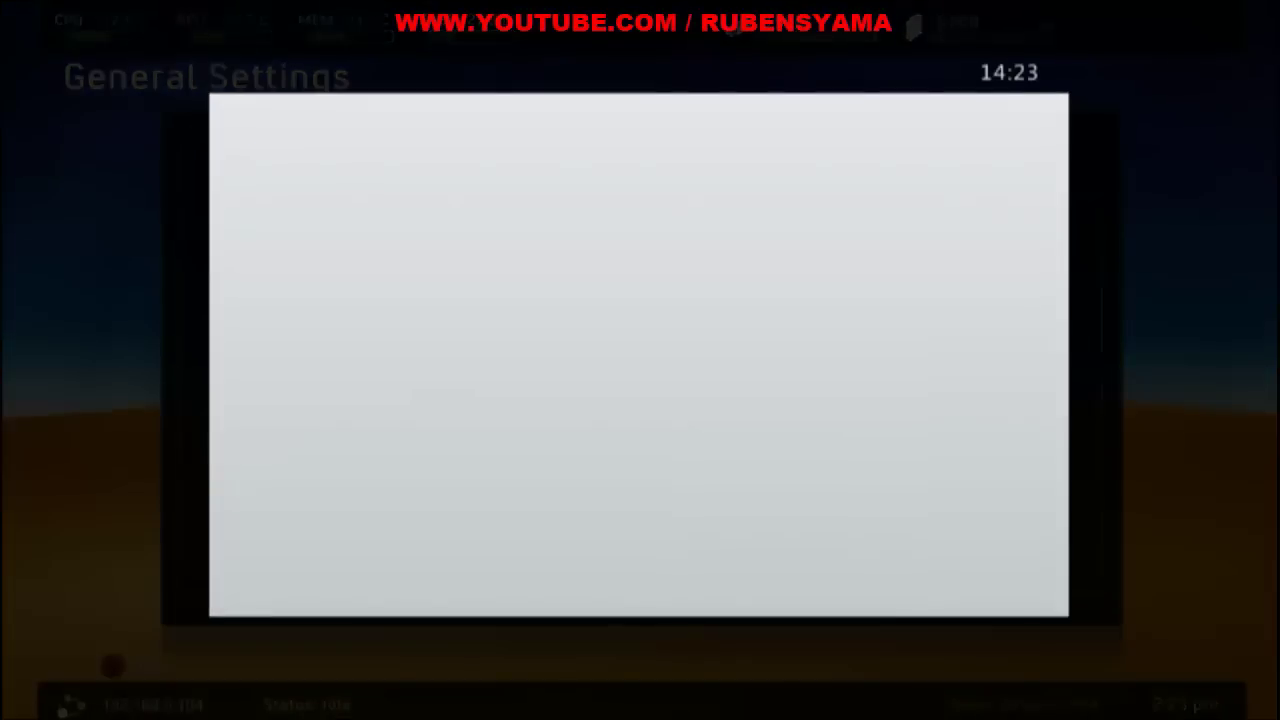
{"action": "key", "text": "Right"}
{"action": "key", "text": "Right"}
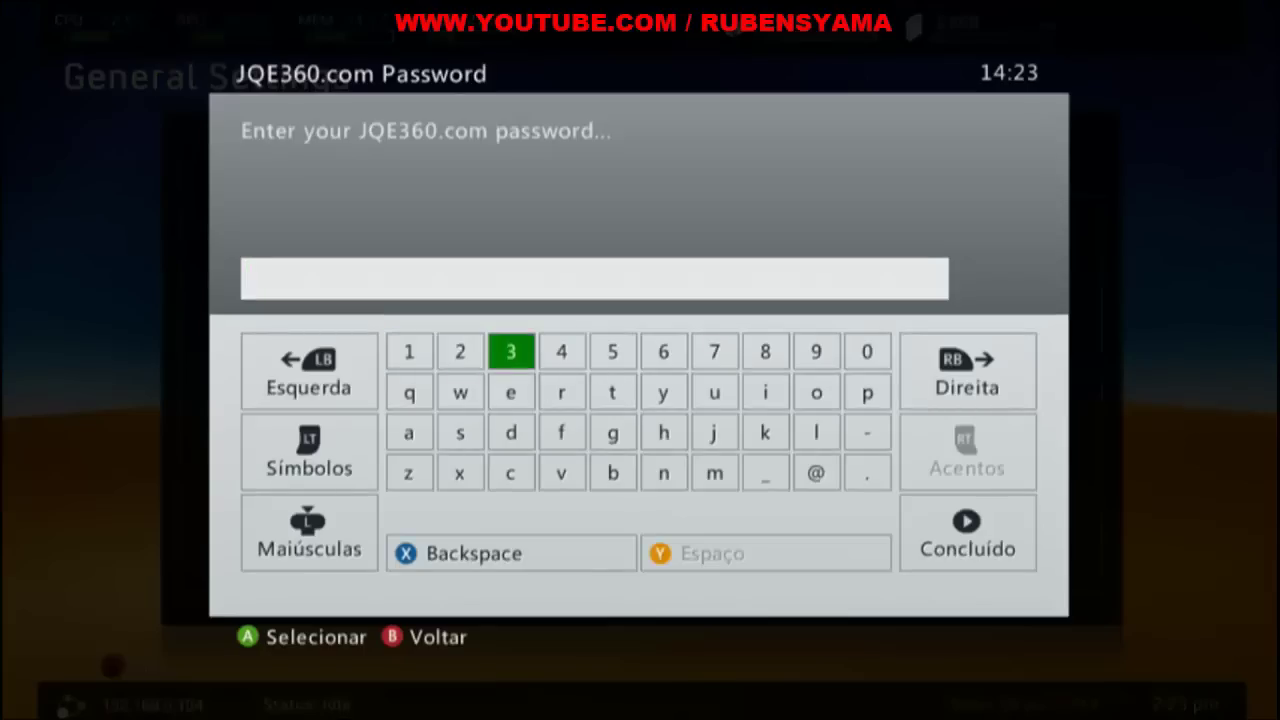
{"action": "key", "text": "Right"}
{"action": "key", "text": "Down"}
{"action": "key", "text": "Left"}
{"action": "key", "text": "Return"}
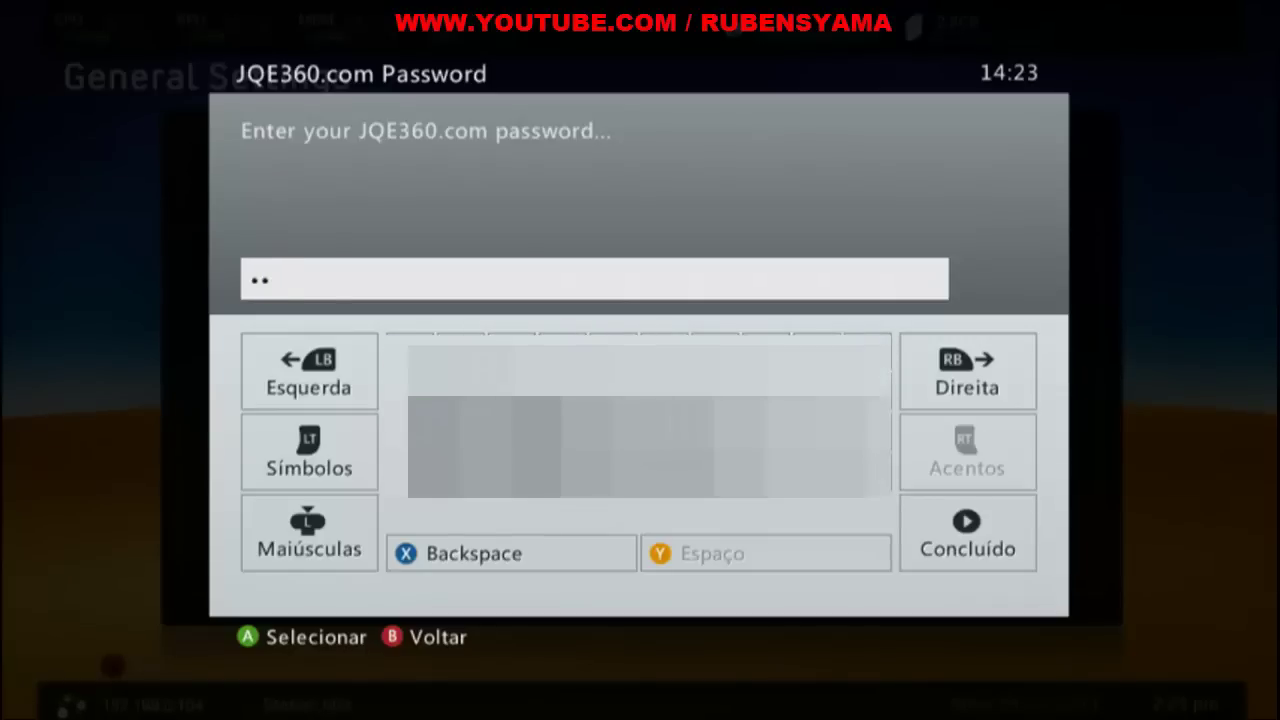
{"action": "key", "text": "Return"}
Clear the mistyped characters, type the account password and confirm with Concluído.
{"action": "key", "text": "BackSpace"}
{"action": "key", "text": "BackSpace"}
{"action": "key", "text": "BackSpace"}
{"action": "key", "text": "BackSpace"}
{"action": "key", "text": "BackSpace"}
{"action": "key", "text": "BackSpace"}
{"action": "key", "text": "BackSpace"}
{"action": "key", "text": "BackSpace"}
{"action": "type", "text": "•••••••••••"}
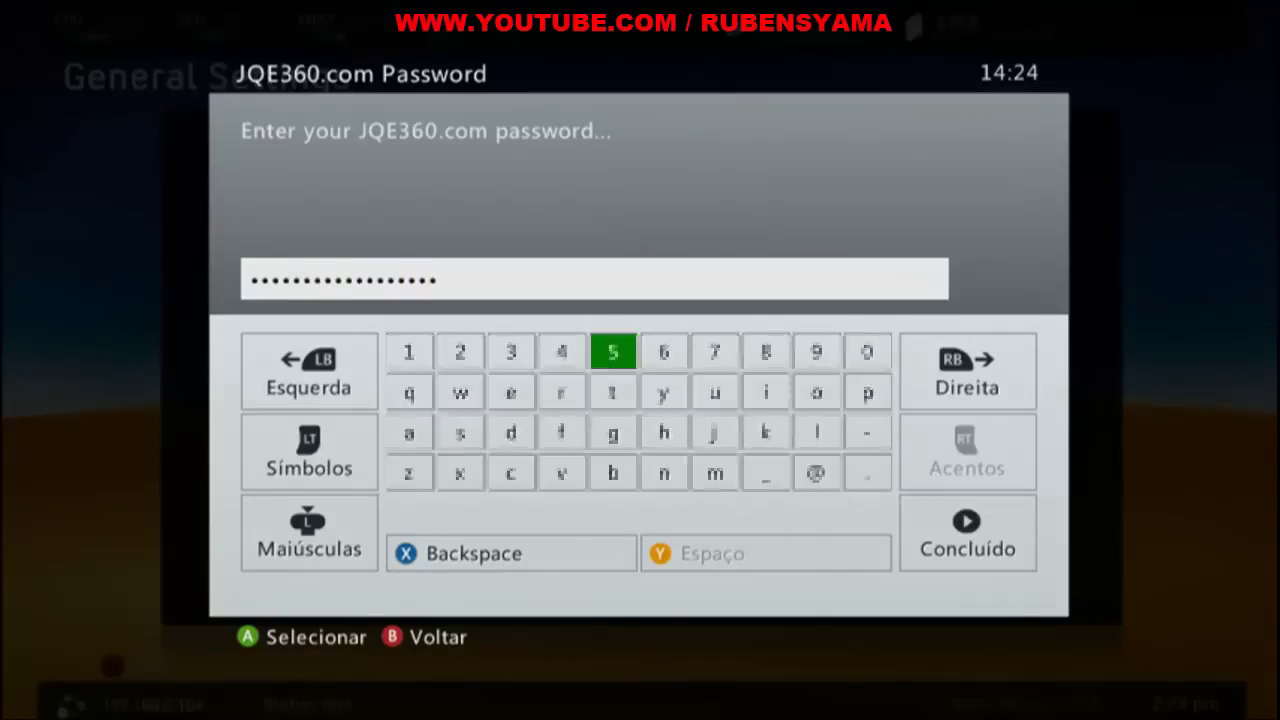
{"action": "key", "text": "Down"}
{"action": "key", "text": "Return"}
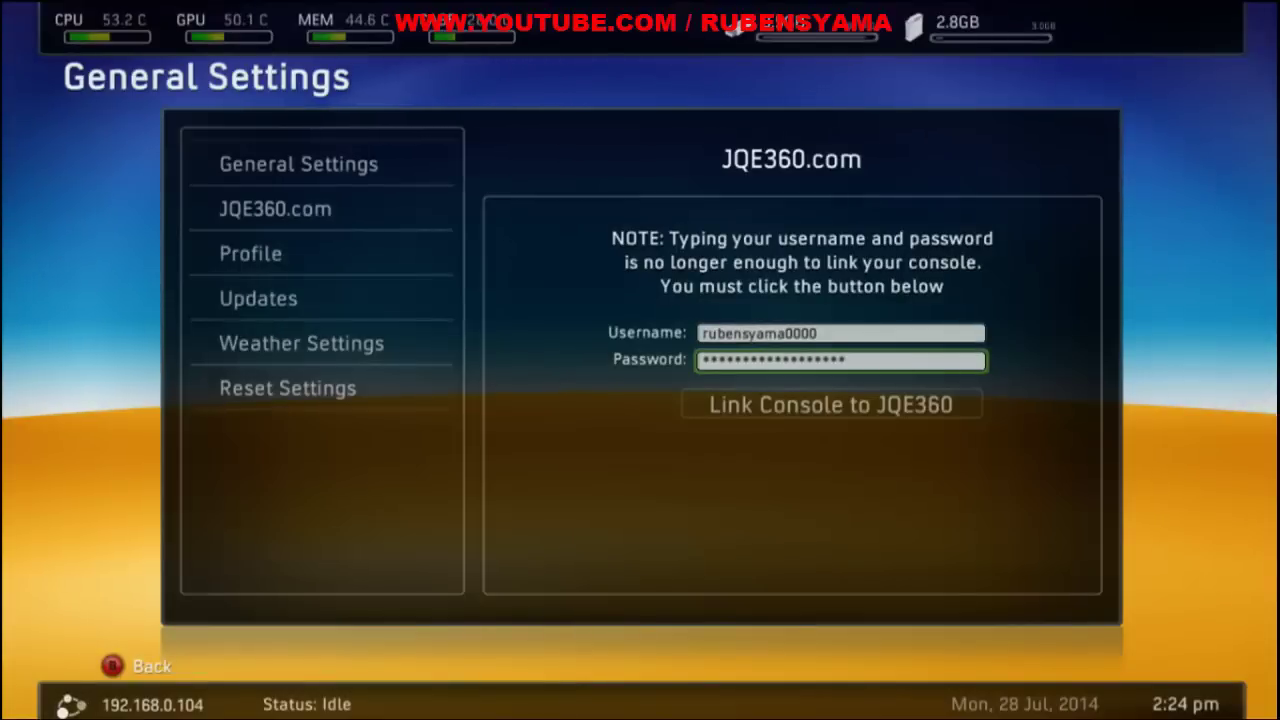
Link the console to JQE360.com, then back out to the Setup screen after the success message.
{"action": "key", "text": "Down"}
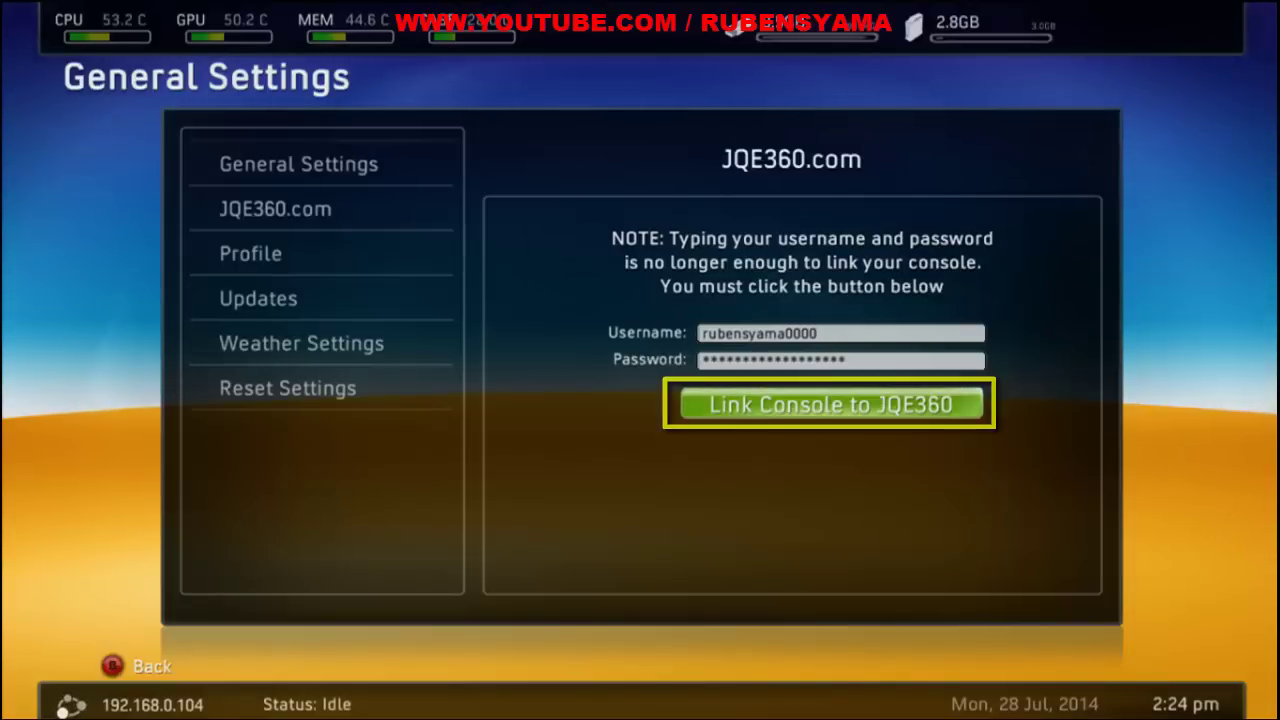
{"action": "key", "text": "Return"}
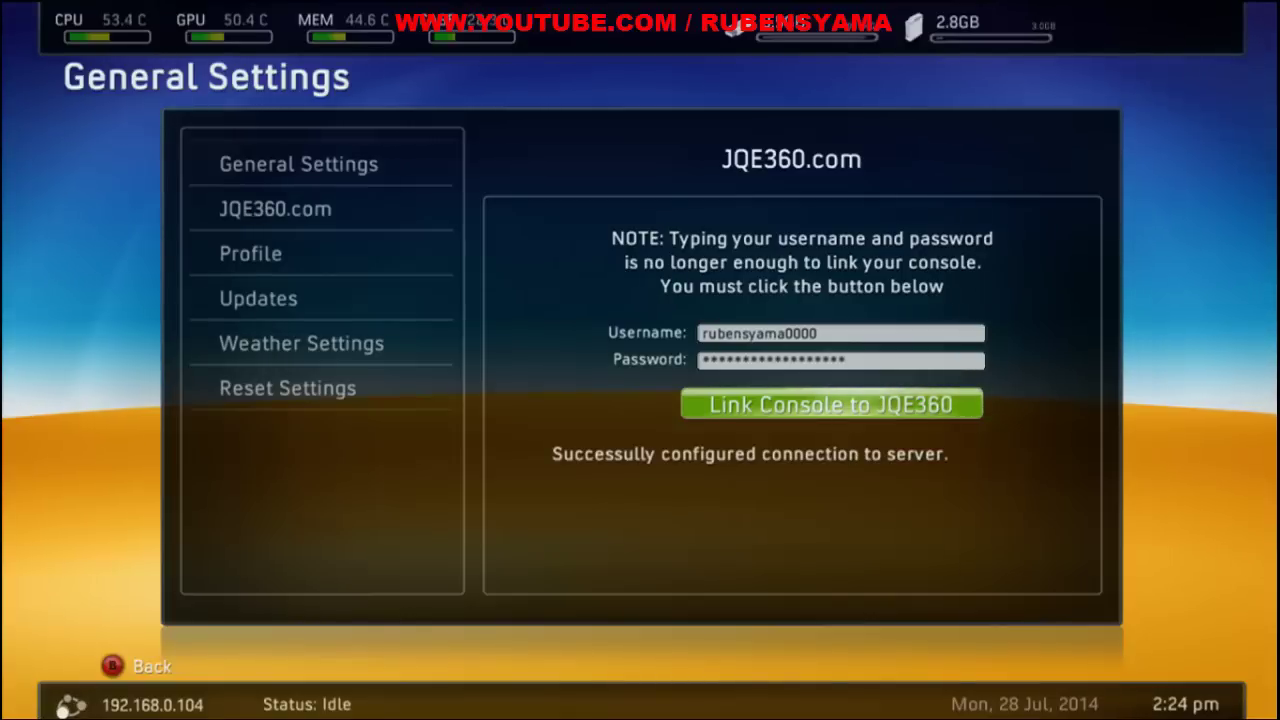
{"action": "key", "text": "Left"}
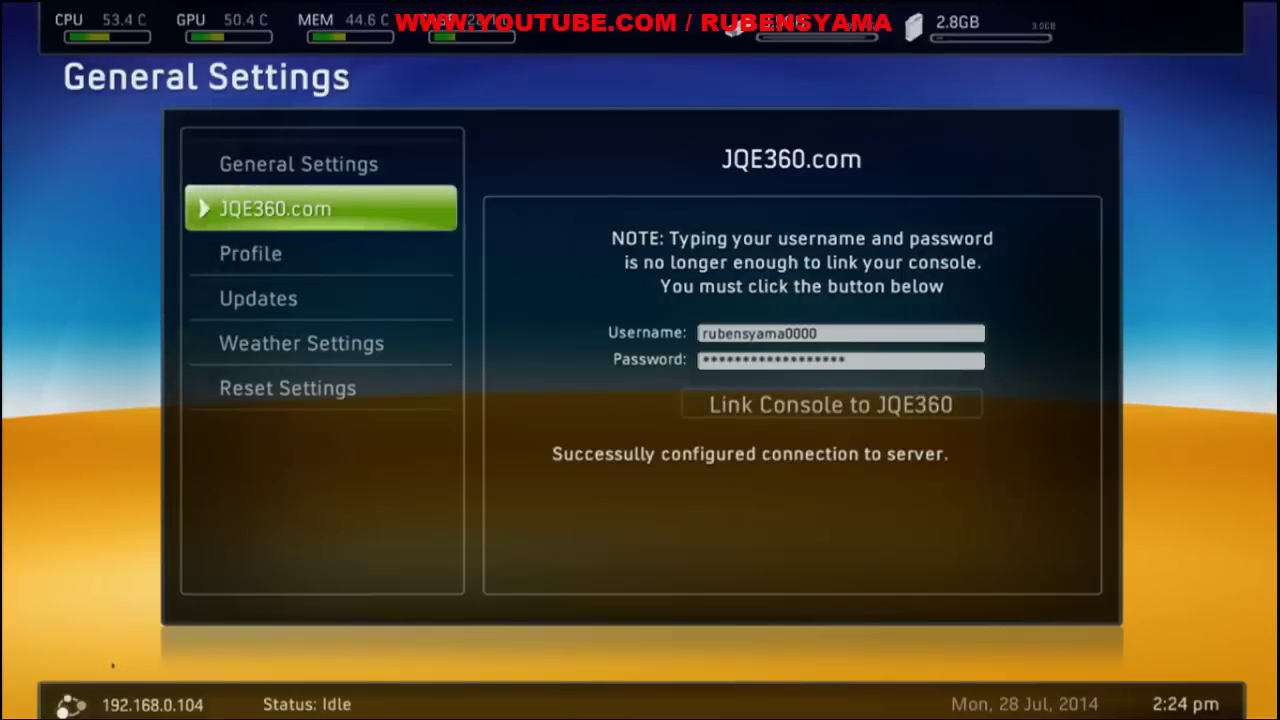
{"action": "key", "text": "Escape"}
{"action": "key", "text": "Escape"}
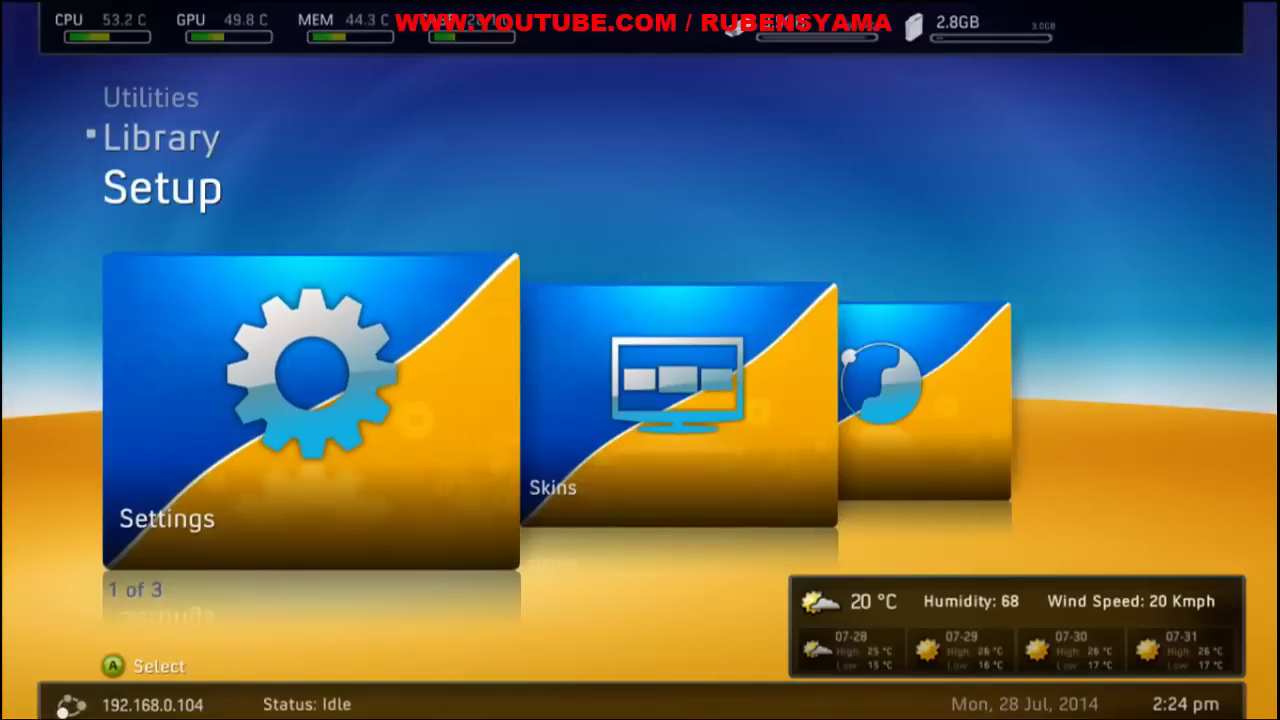
{"action": "key", "text": "Return"}
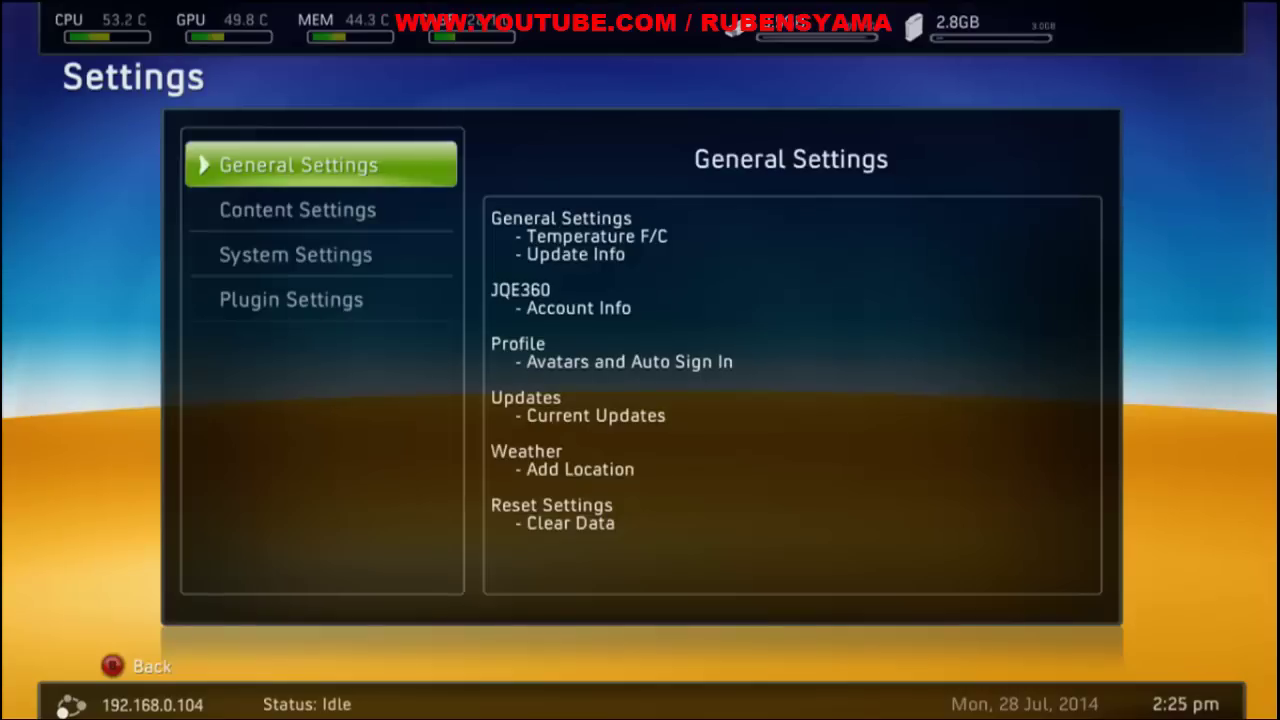
{"action": "key", "text": "Down"}
{"action": "key", "text": "Down"}
{"action": "key", "text": "Down"}
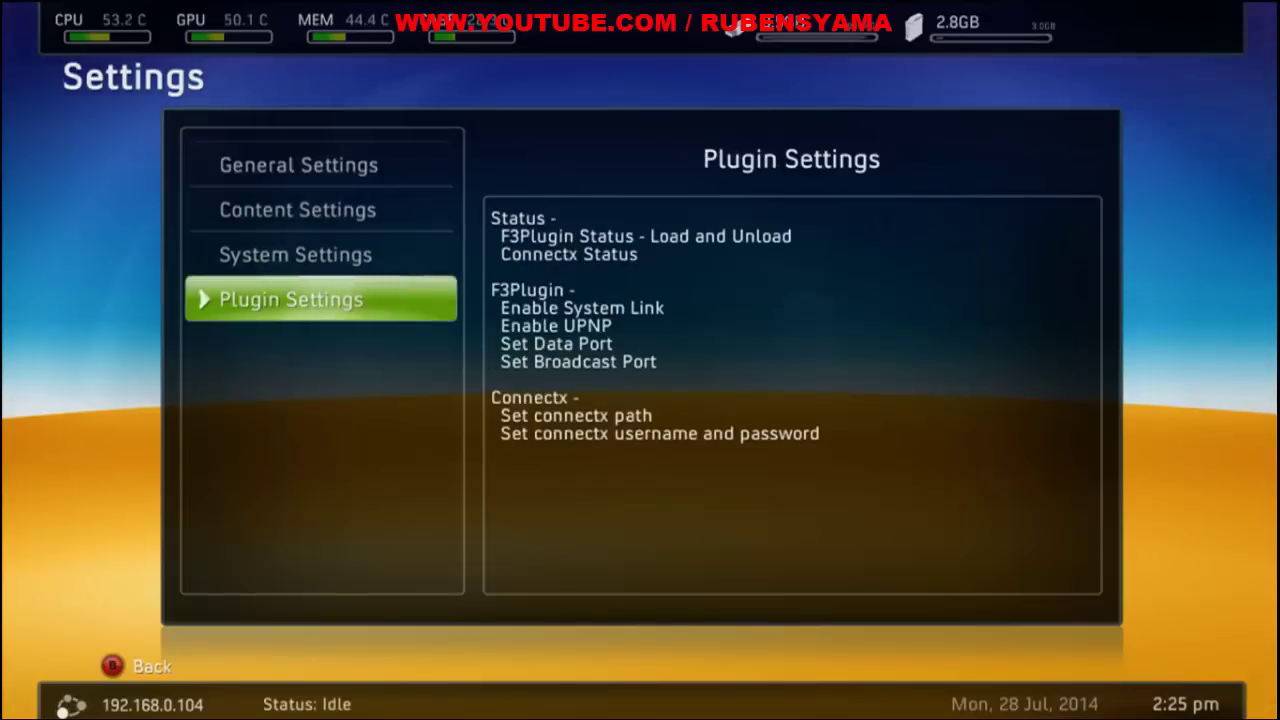
{"action": "key", "text": "Return"}
{"action": "key", "text": "Down"}
{"action": "key", "text": "Down"}
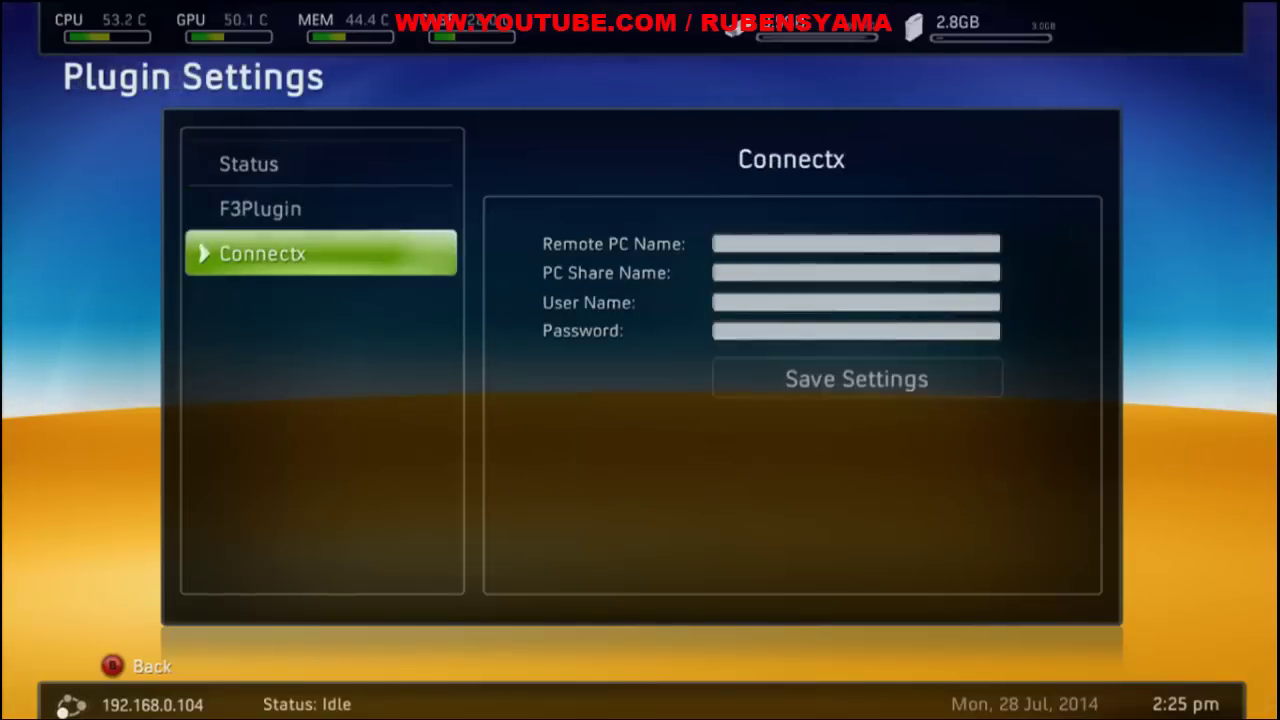
{"action": "key", "text": "Up"}
{"action": "key", "text": "Right"}
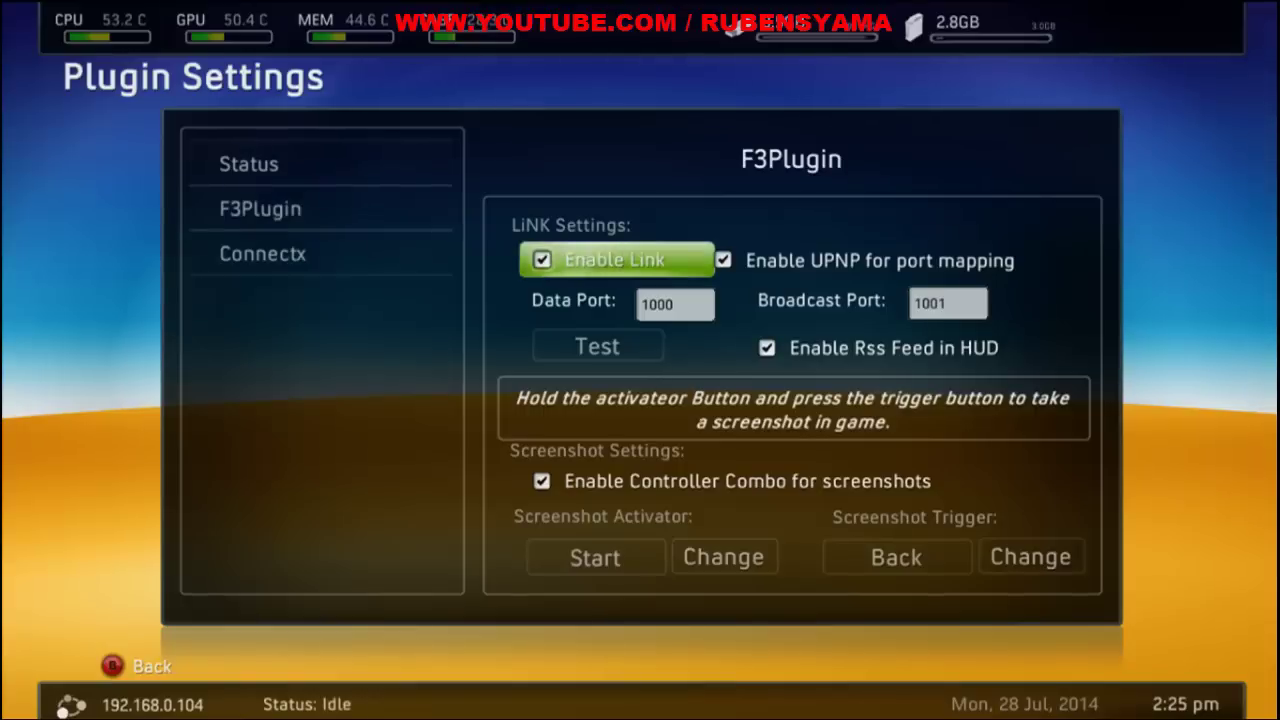
{"action": "key", "text": "Left"}
{"action": "key", "text": "Escape"}
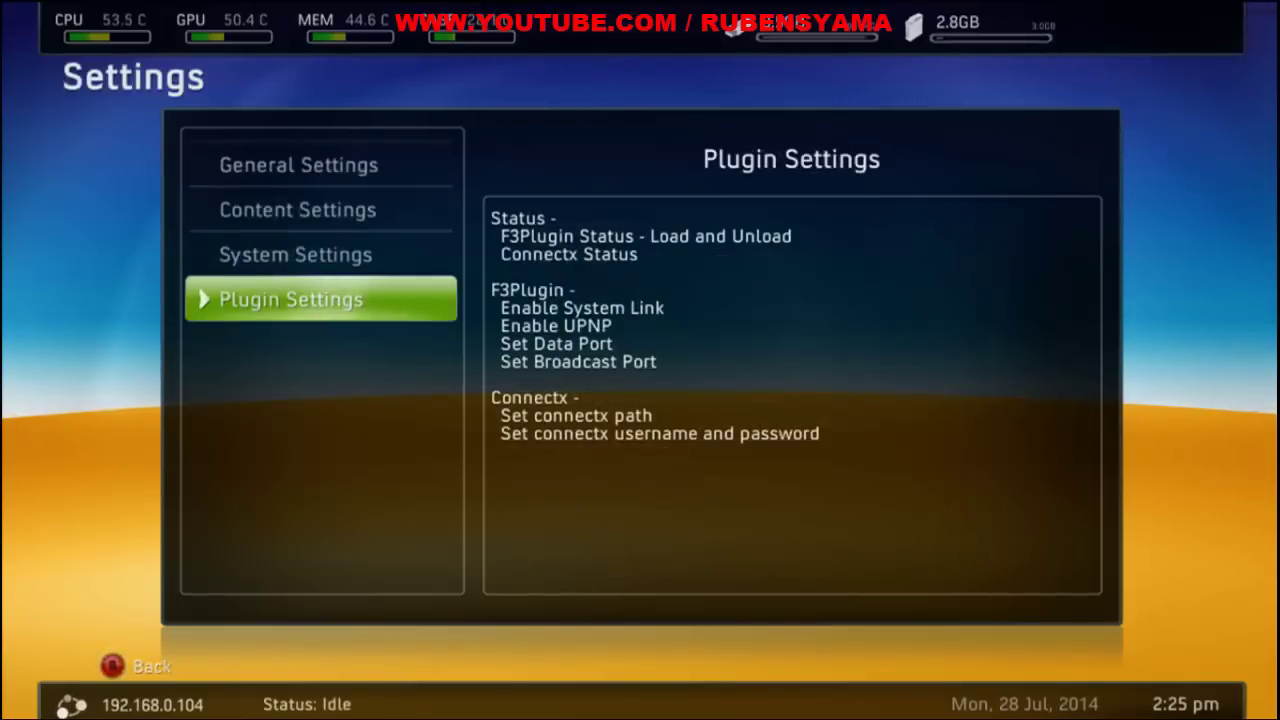
{"action": "key", "text": "Escape"}
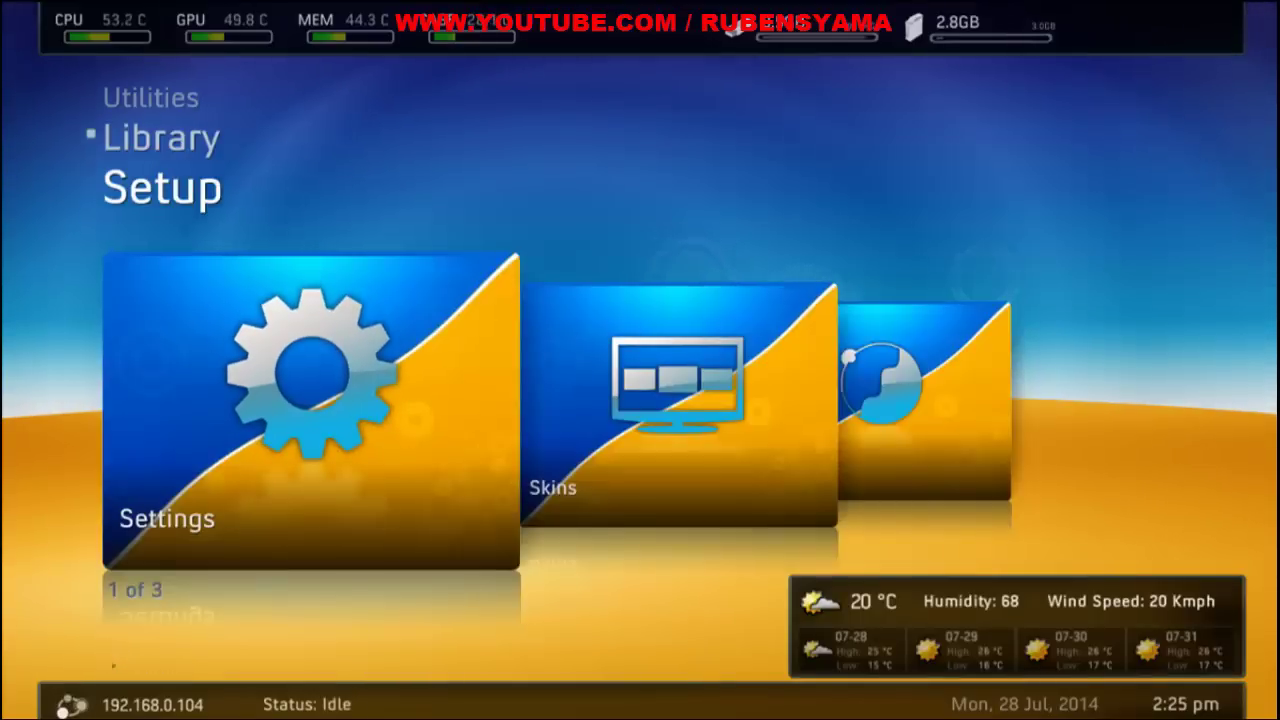
{"action": "key", "text": "Return"}
{"action": "key", "text": "Down"}
{"action": "key", "text": "Down"}
{"action": "key", "text": "Down"}
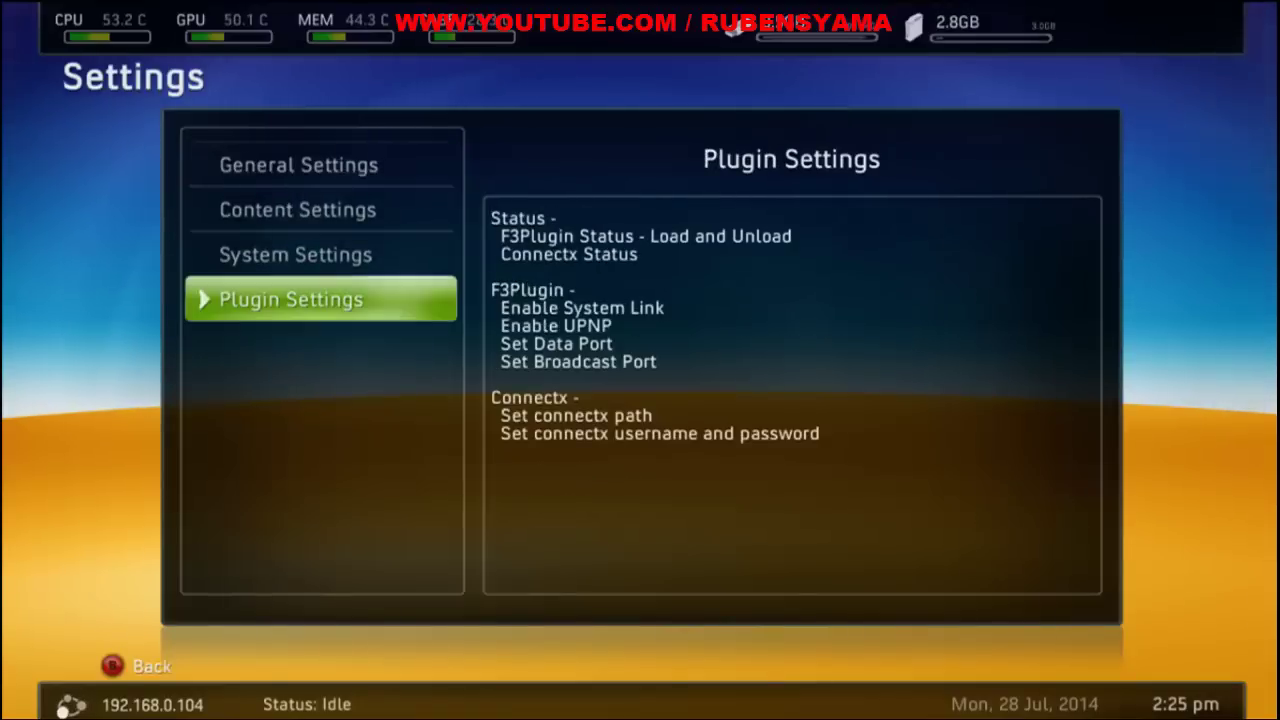
{"action": "key", "text": "Return"}
{"action": "key", "text": "Down"}
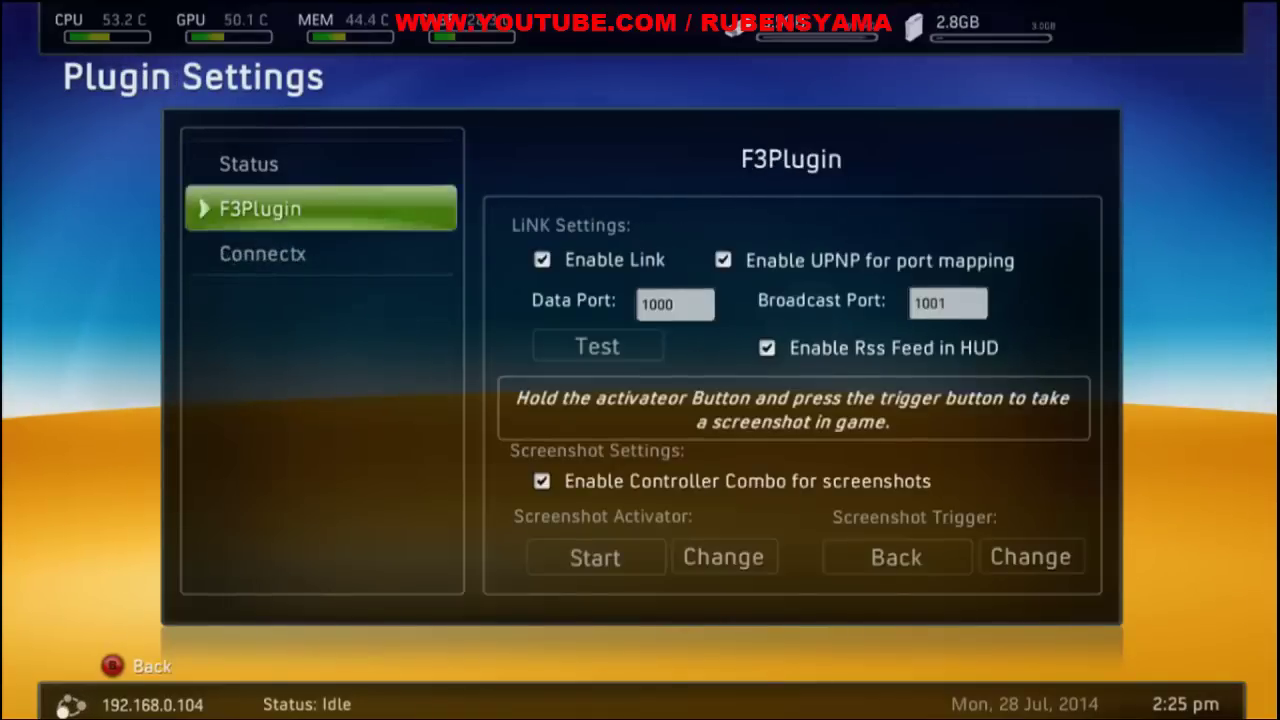
{"action": "key", "text": "Down"}
{"action": "key", "text": "Up"}
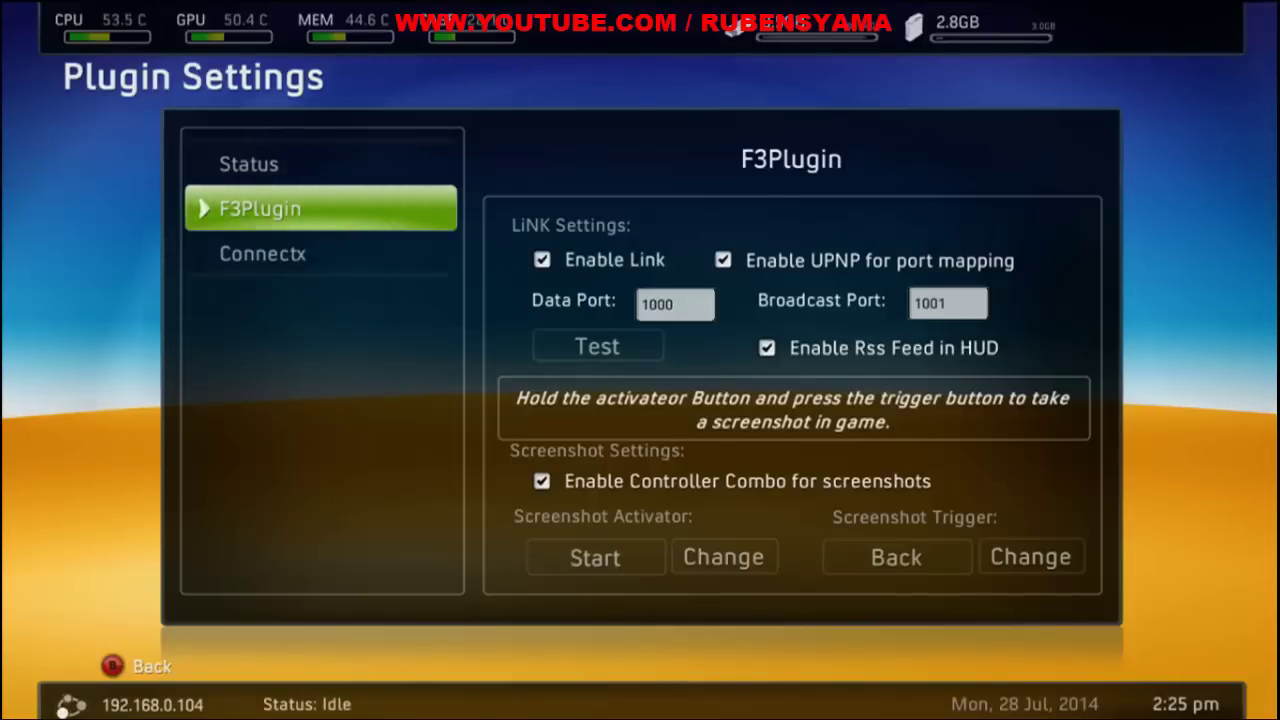
{"action": "key", "text": "Return"}
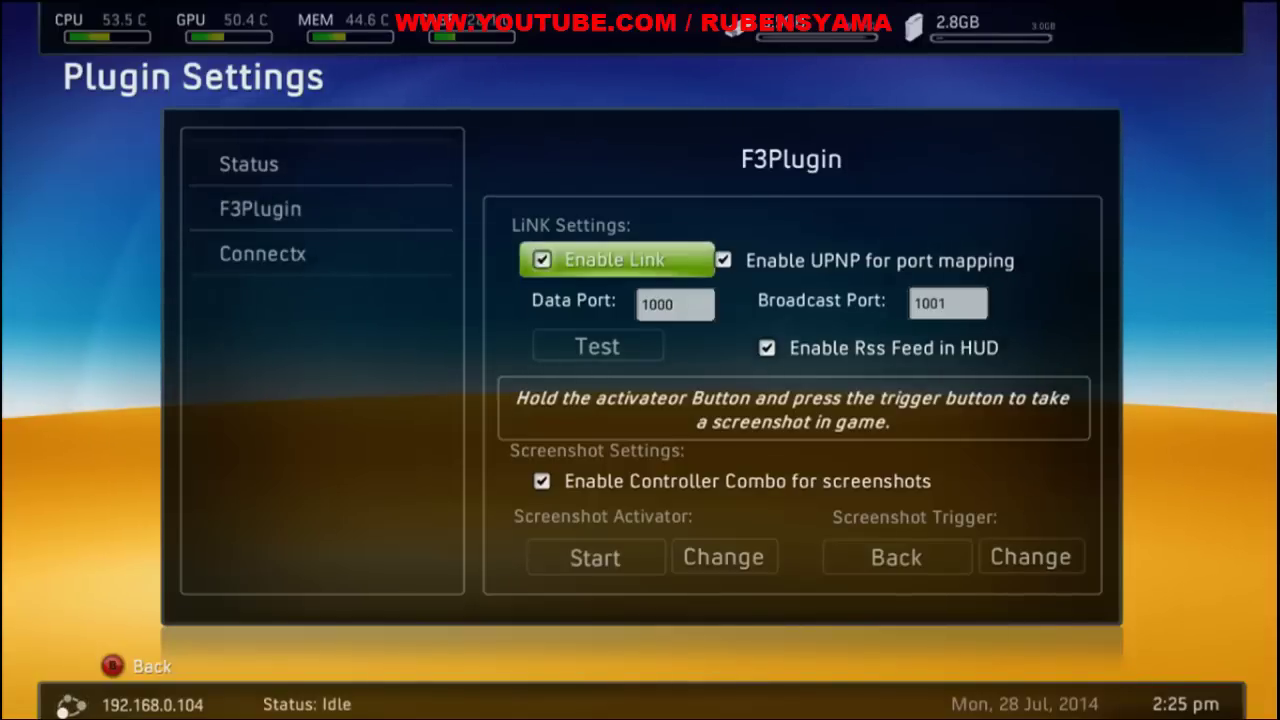
{"action": "key", "text": "Down"}
{"action": "key", "text": "Down"}
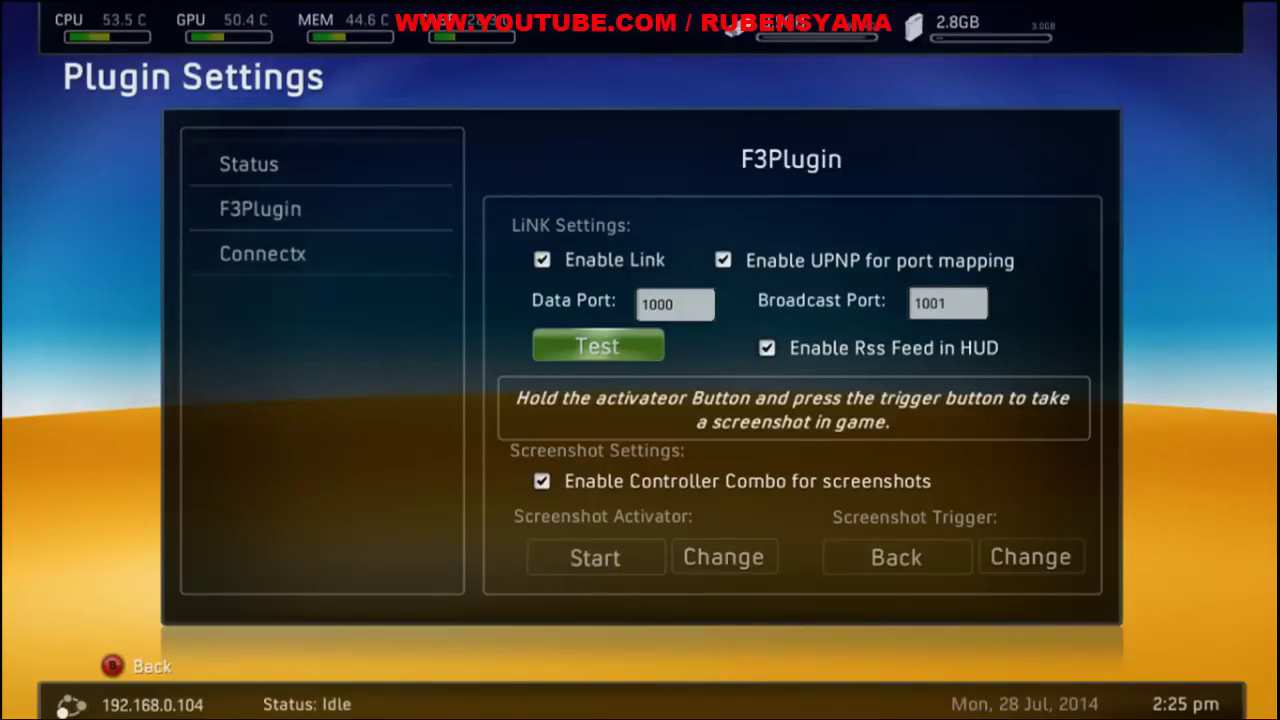
Run the LiNK settings test, check that every result passes, and return to the Settings list.
{"action": "key", "text": "Return"}
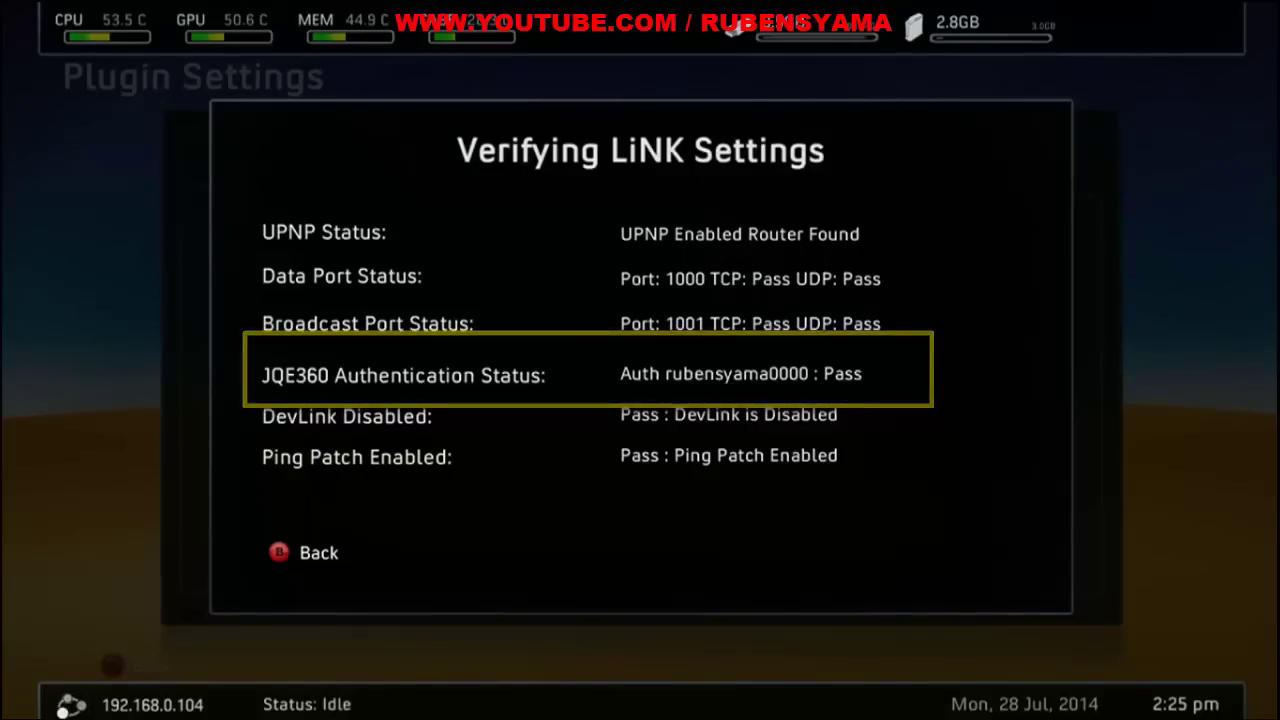
{"action": "key", "text": "Escape"}
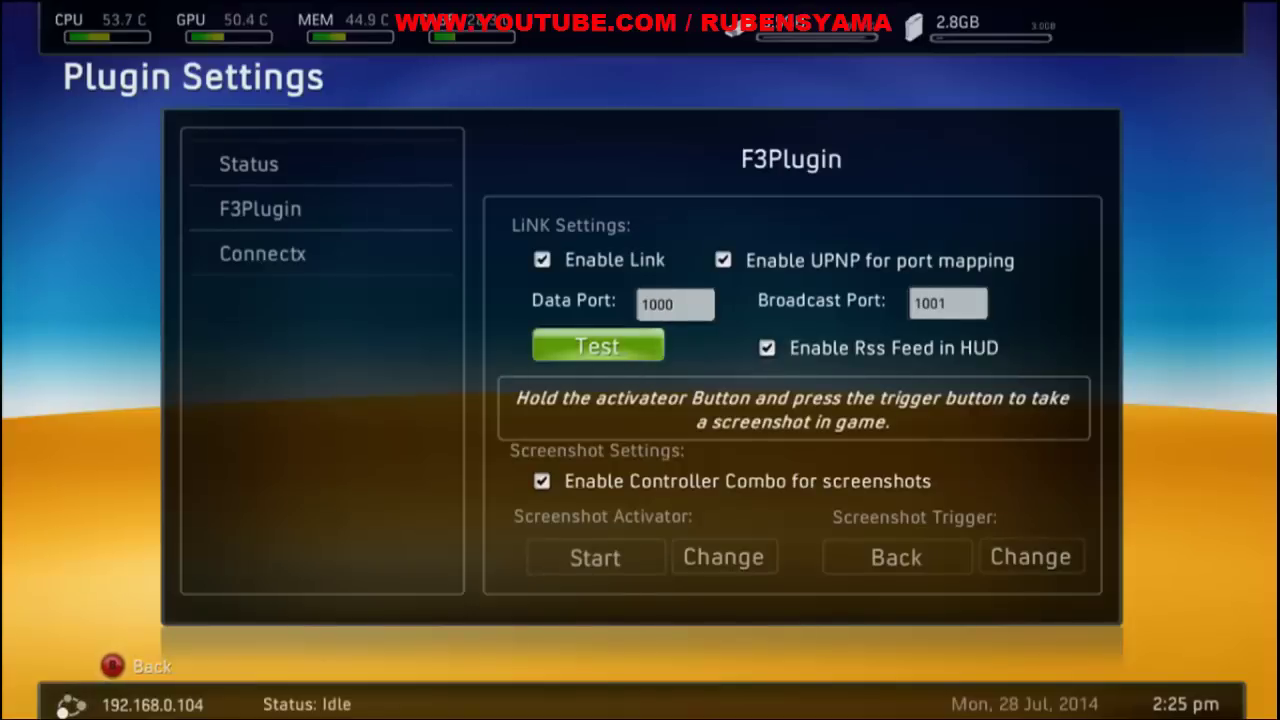
{"action": "key", "text": "Left"}
{"action": "key", "text": "Escape"}
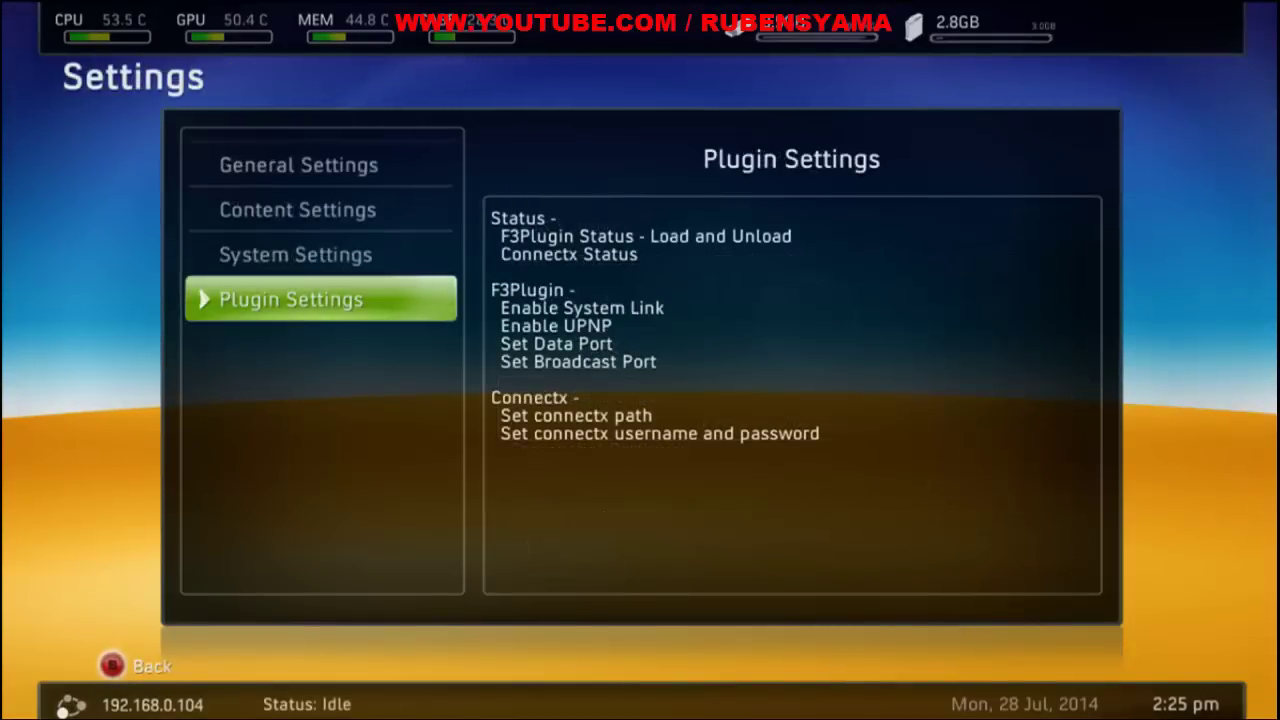
Go from Setup to Library > Xbox 360 Games and open the Modern Warfare 3 details.
{"action": "key", "text": "Escape"}
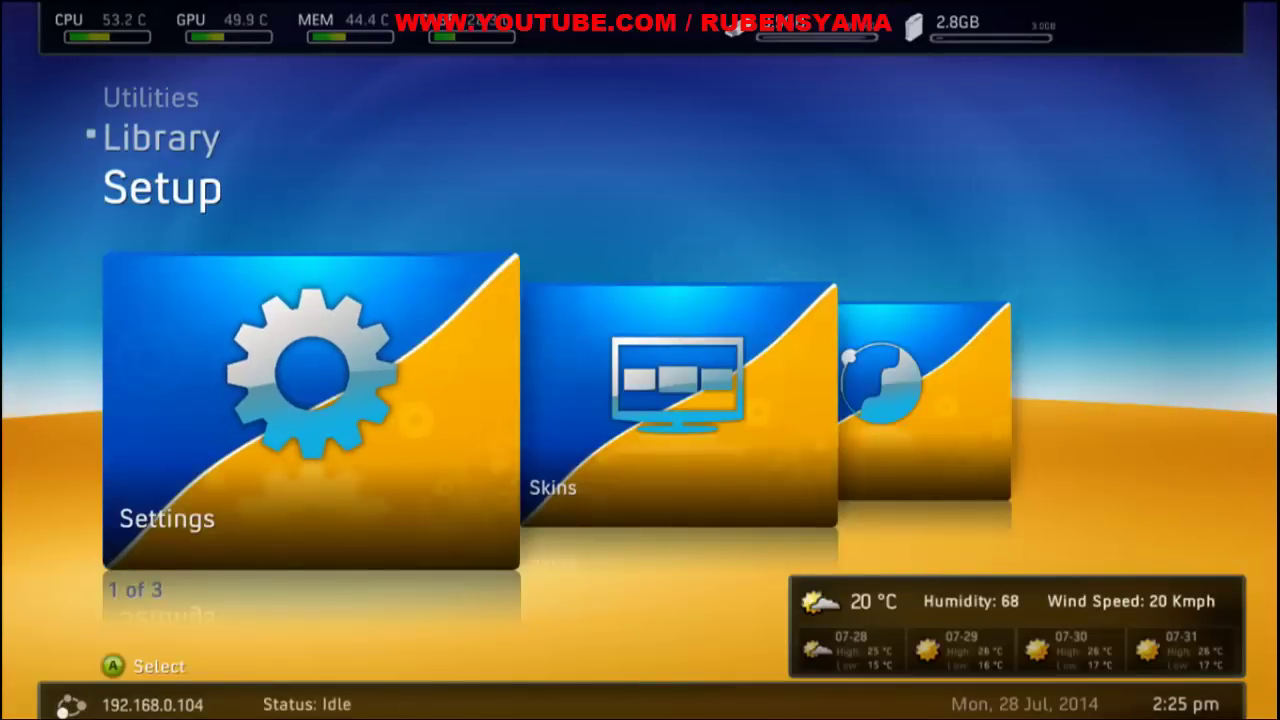
{"action": "key", "text": "Down"}
{"action": "key", "text": "Down"}
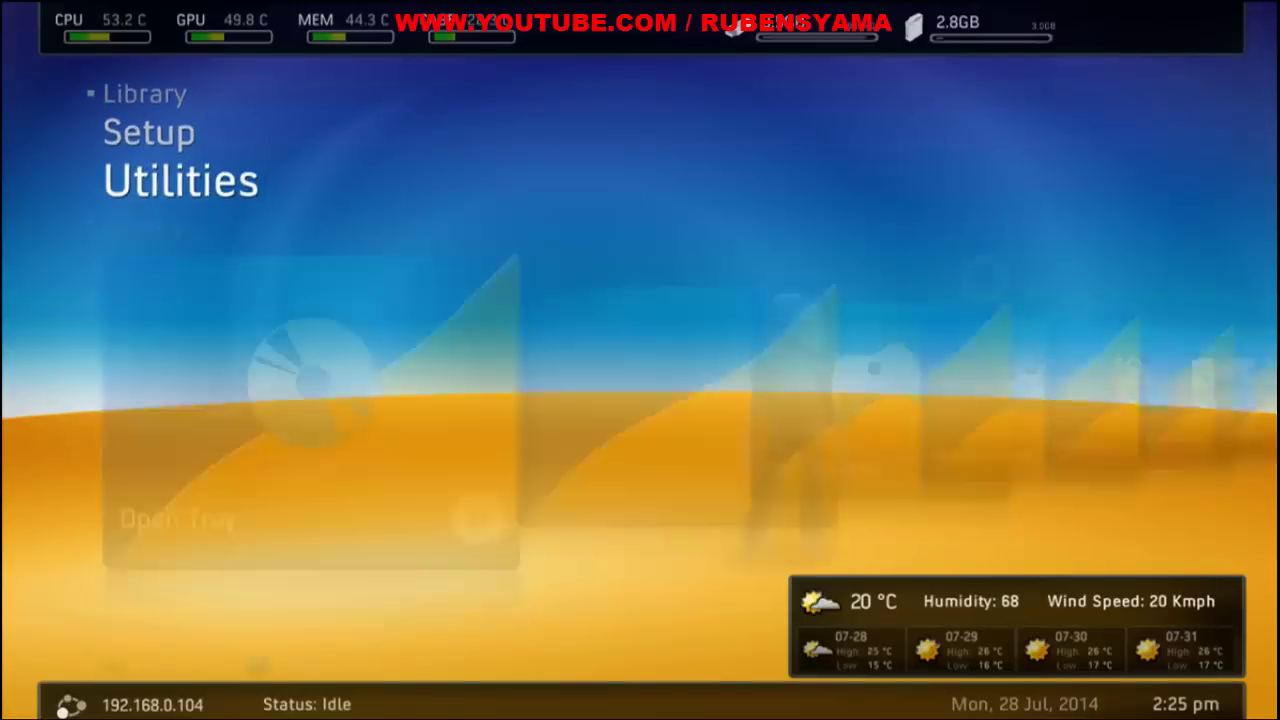
{"action": "key", "text": "Right"}
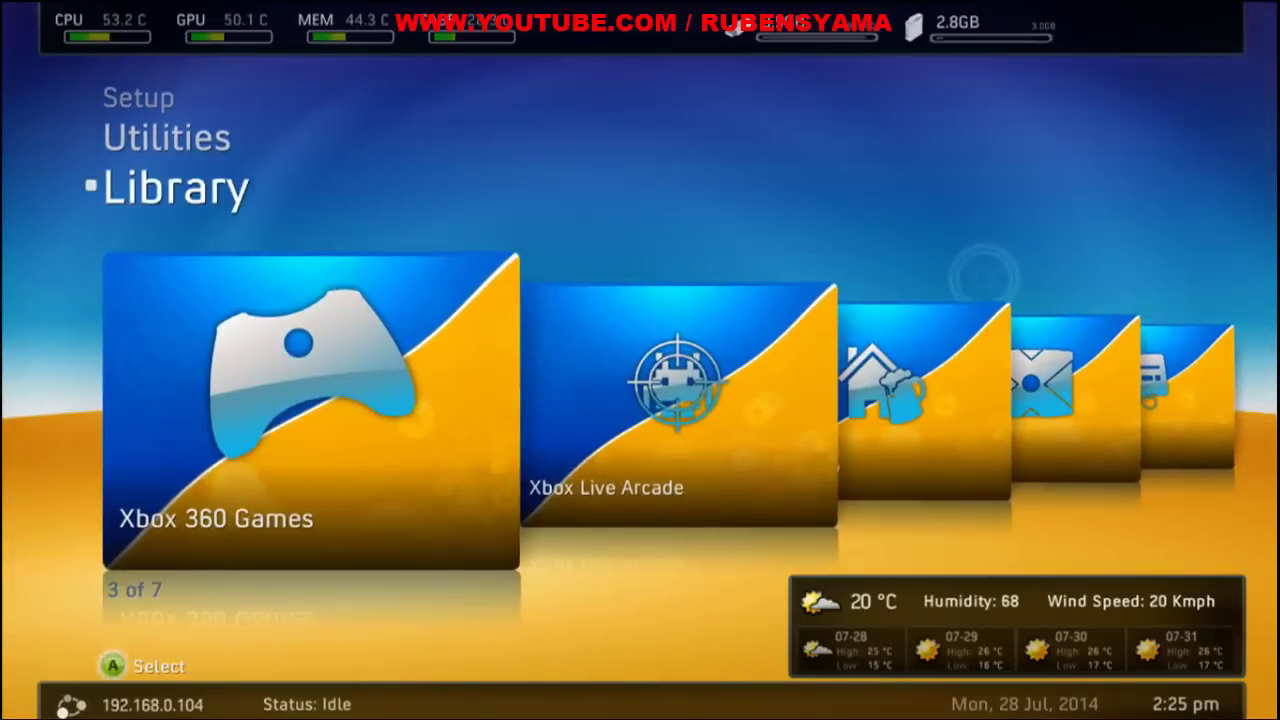
{"action": "key", "text": "Return"}
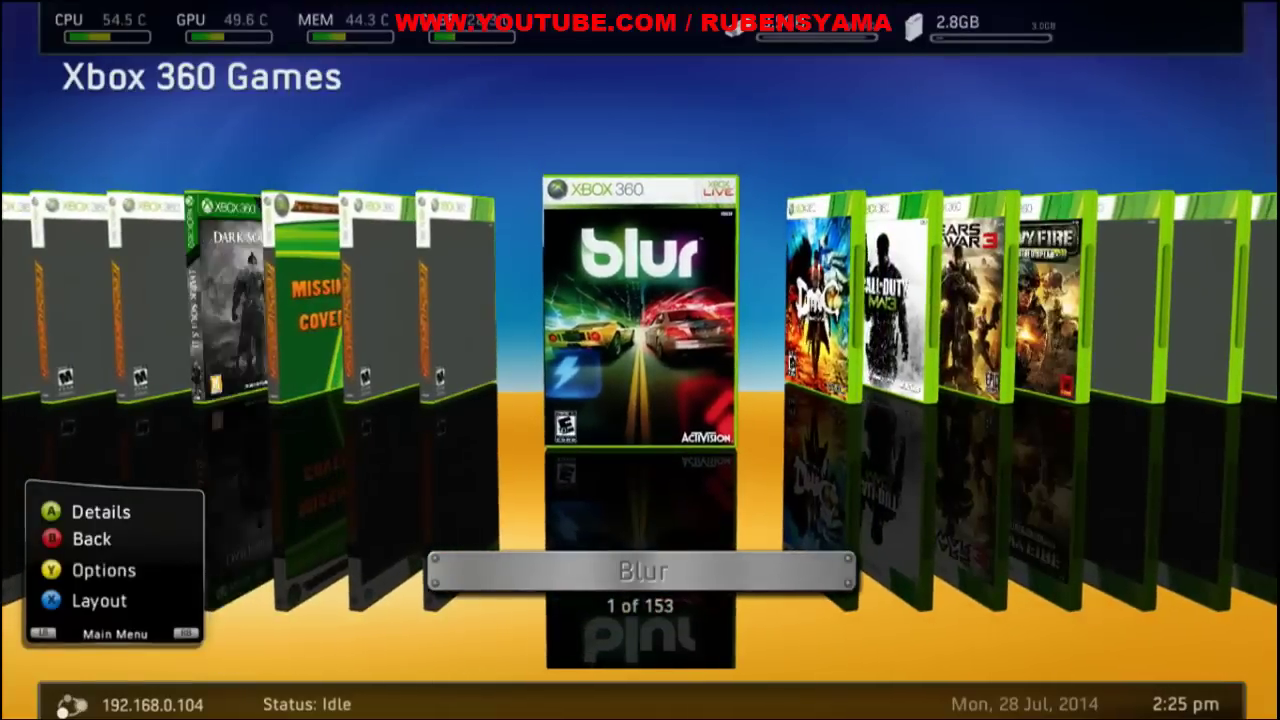
{"action": "key", "text": "Right"}
{"action": "key", "text": "Right"}
{"action": "key", "text": "Return"}
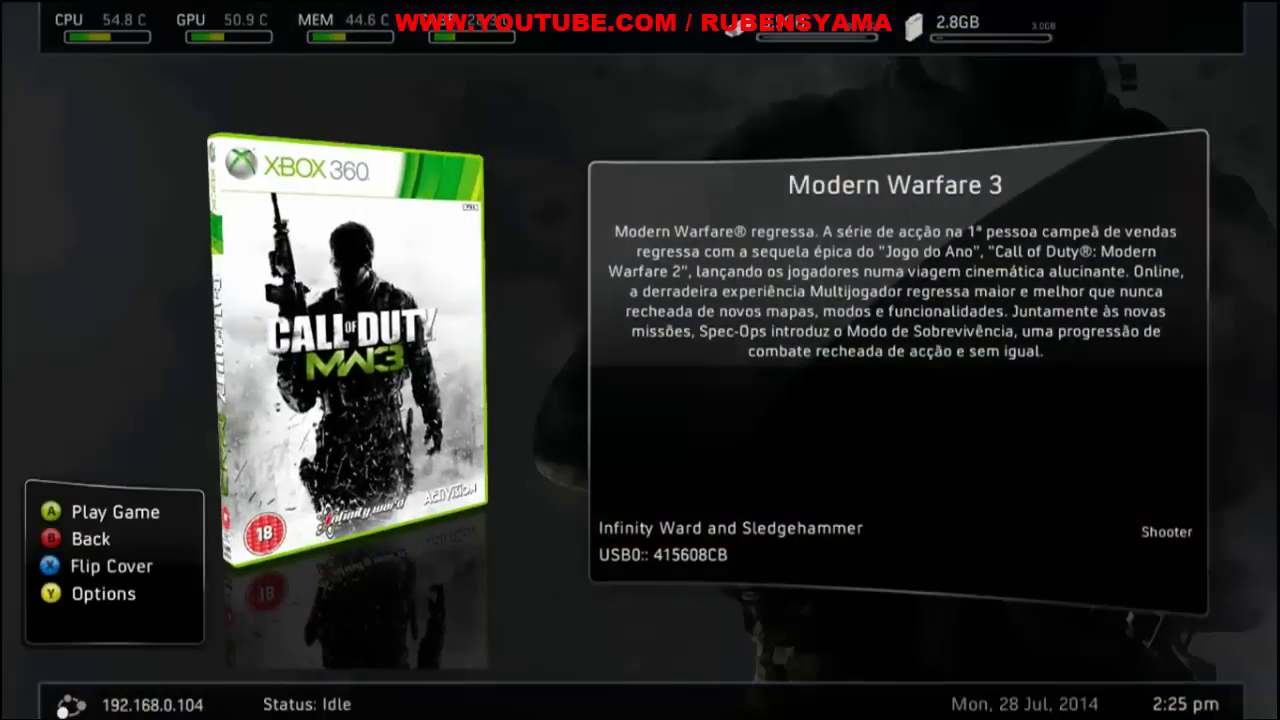
Start Modern Warfare 3 and sign in the third profile through the guide.
{"action": "key", "text": "Return"}
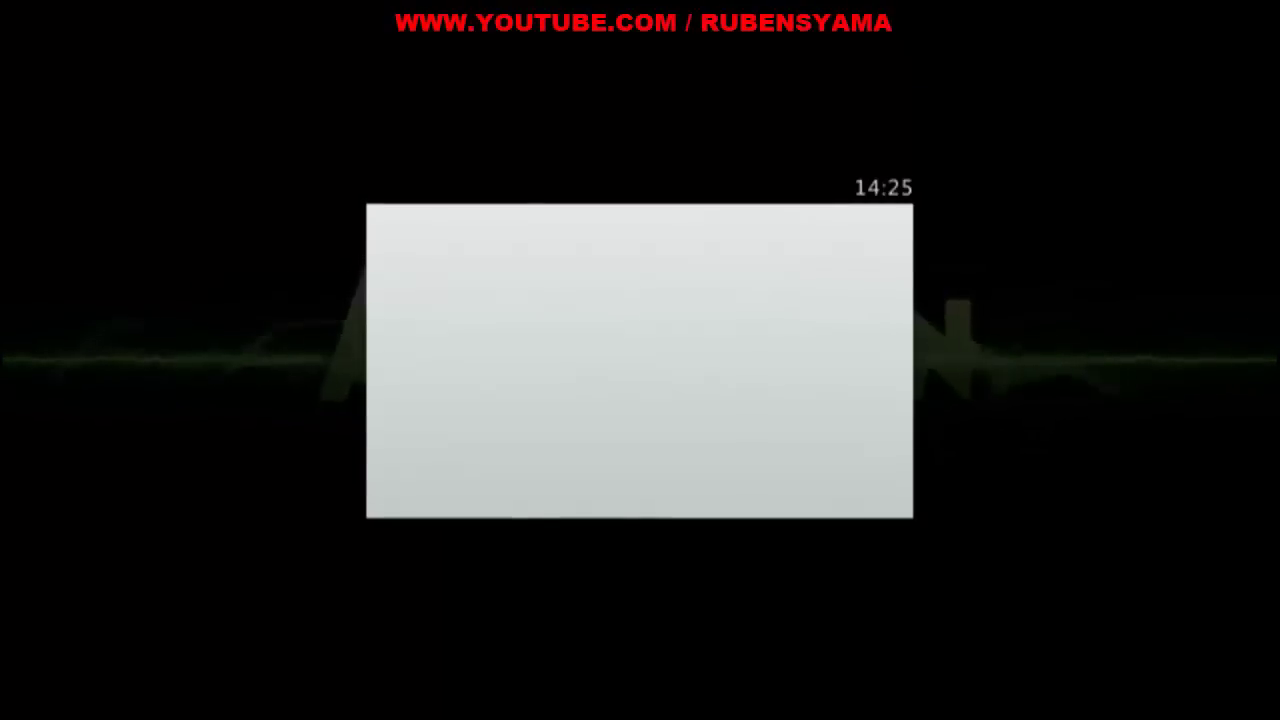
{"action": "key", "text": "Down"}
{"action": "key", "text": "Return"}
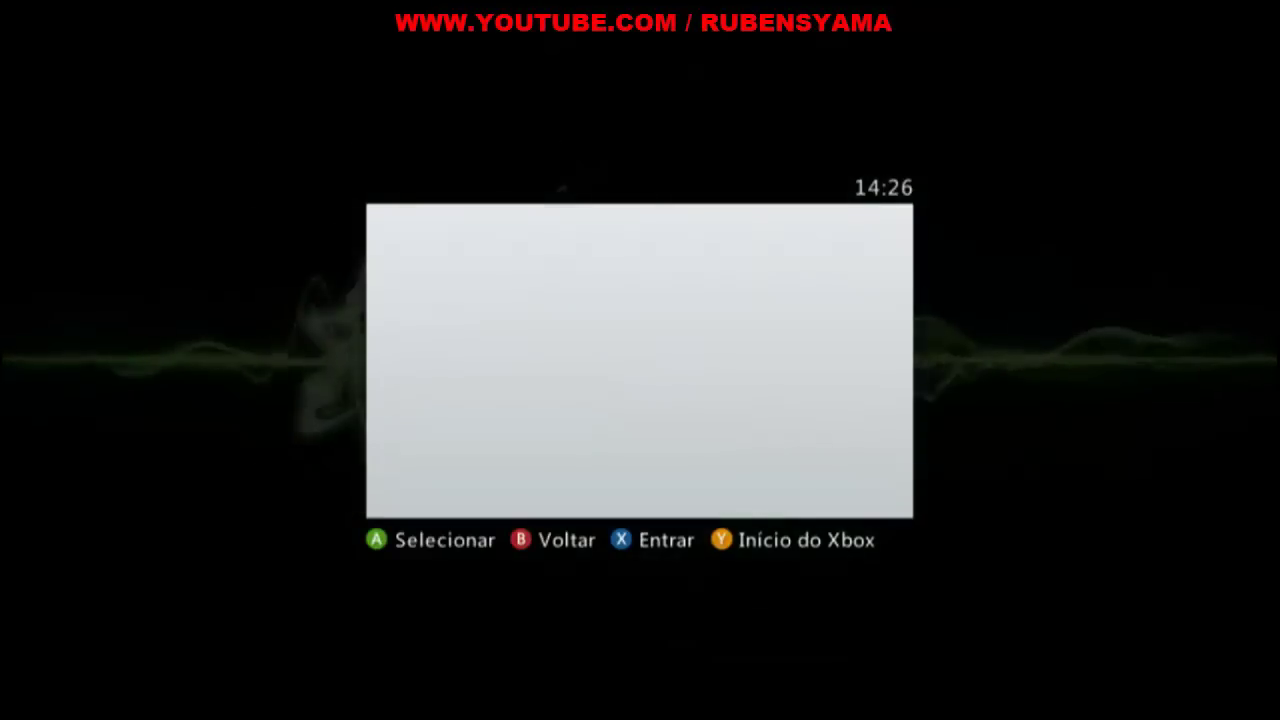
{"action": "key", "text": "Down"}
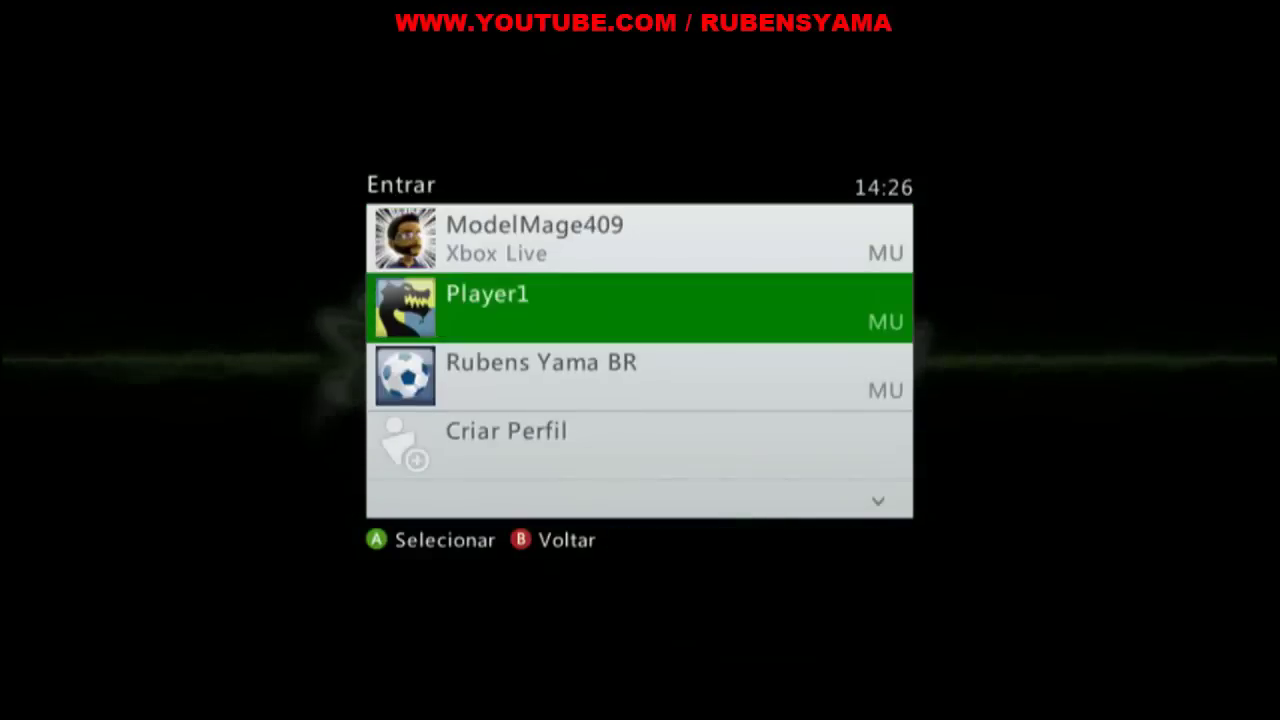
{"action": "key", "text": "Down"}
{"action": "key", "text": "Return"}
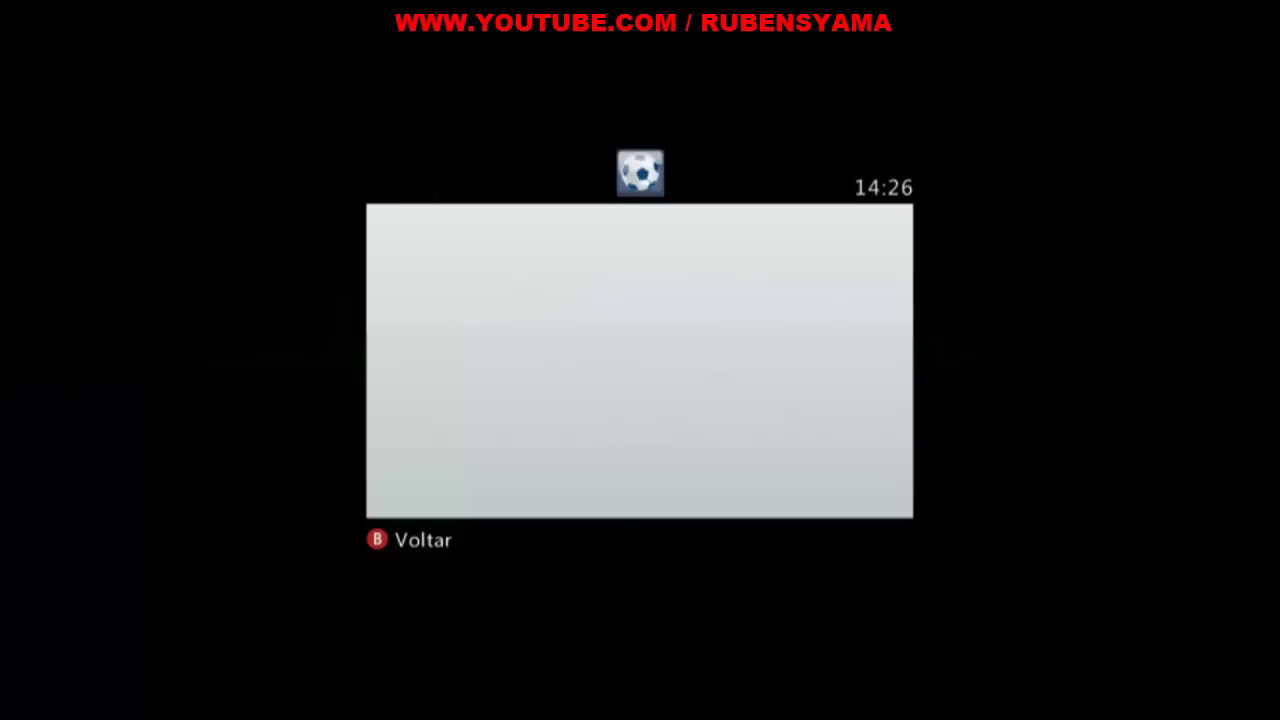
{"action": "key", "text": "Escape"}
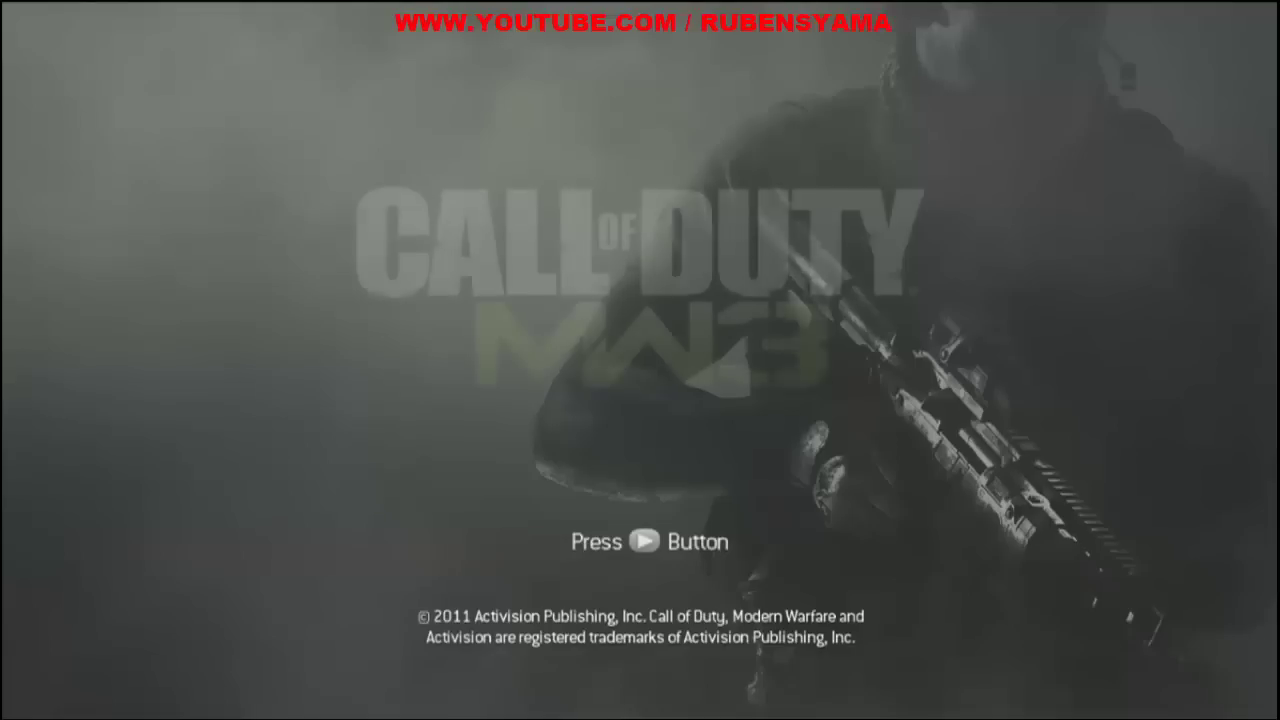
From the title screen, enter Multiplayer, confirm the storage device, and open System Link's Join Game.
{"action": "key", "text": "Return"}
{"action": "key", "text": "Right"}
{"action": "key", "text": "Return"}
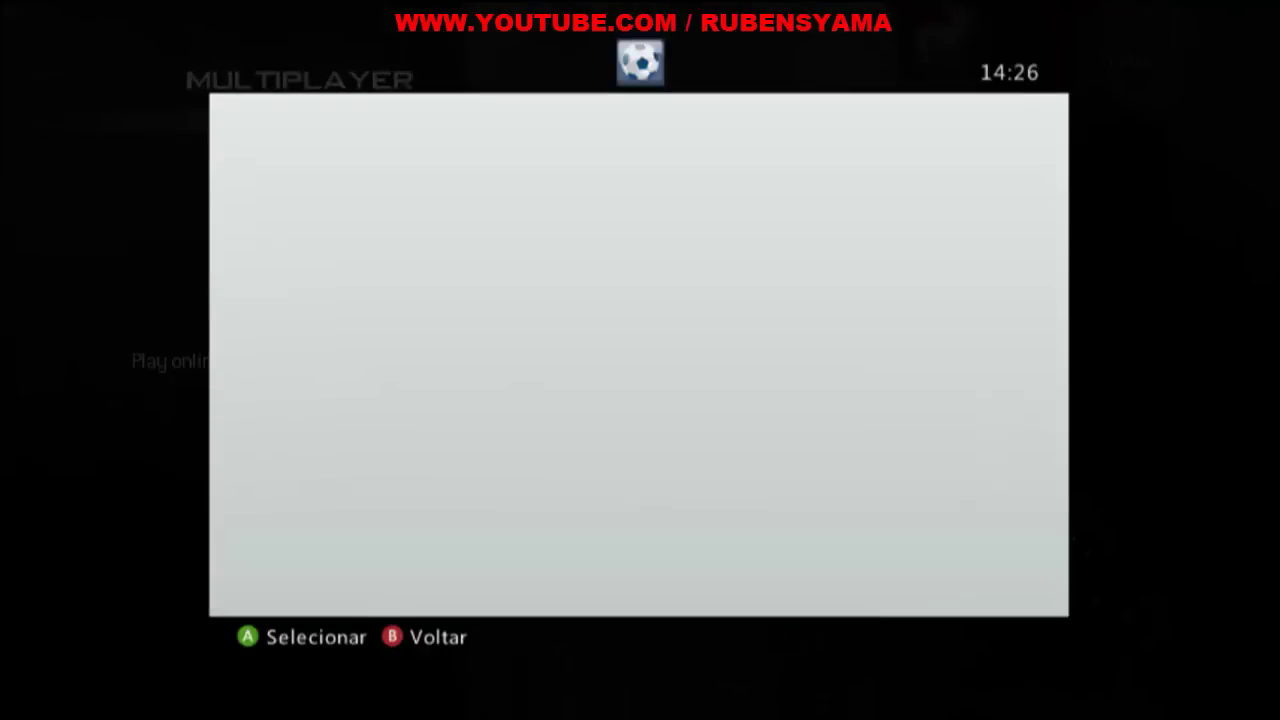
{"action": "key", "text": "Return"}
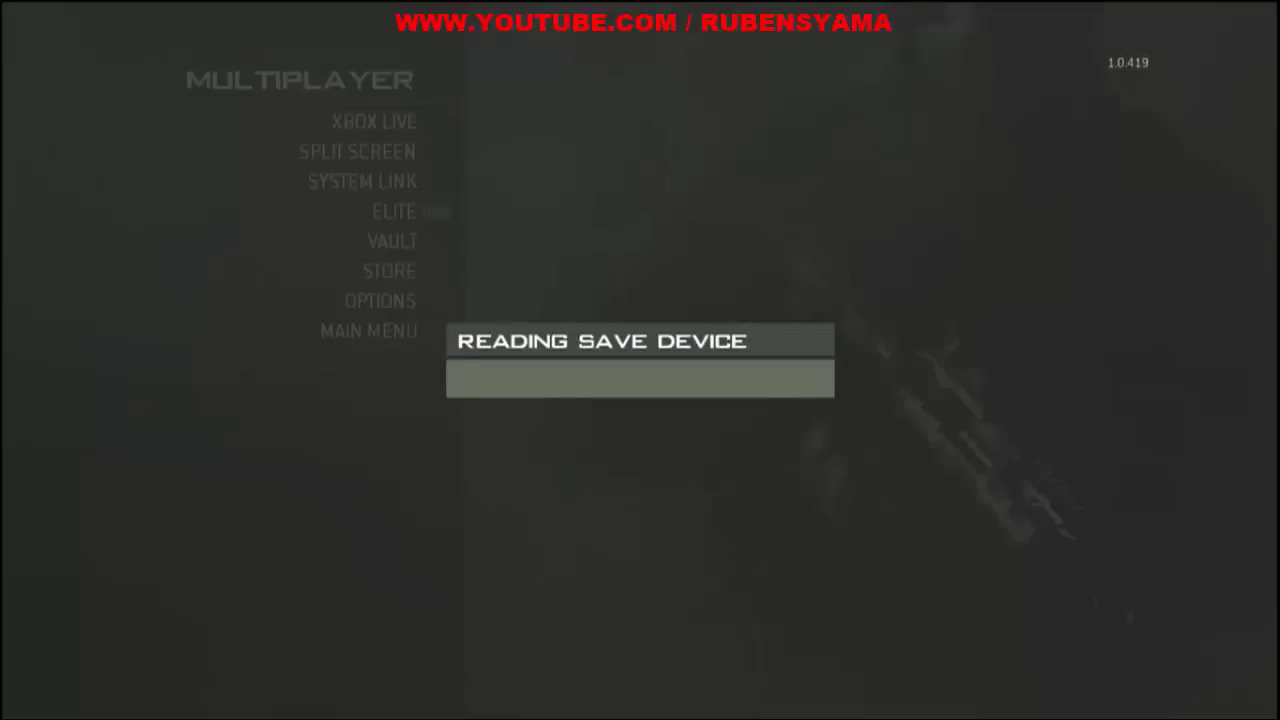
{"action": "key", "text": "Down"}
{"action": "key", "text": "Return"}
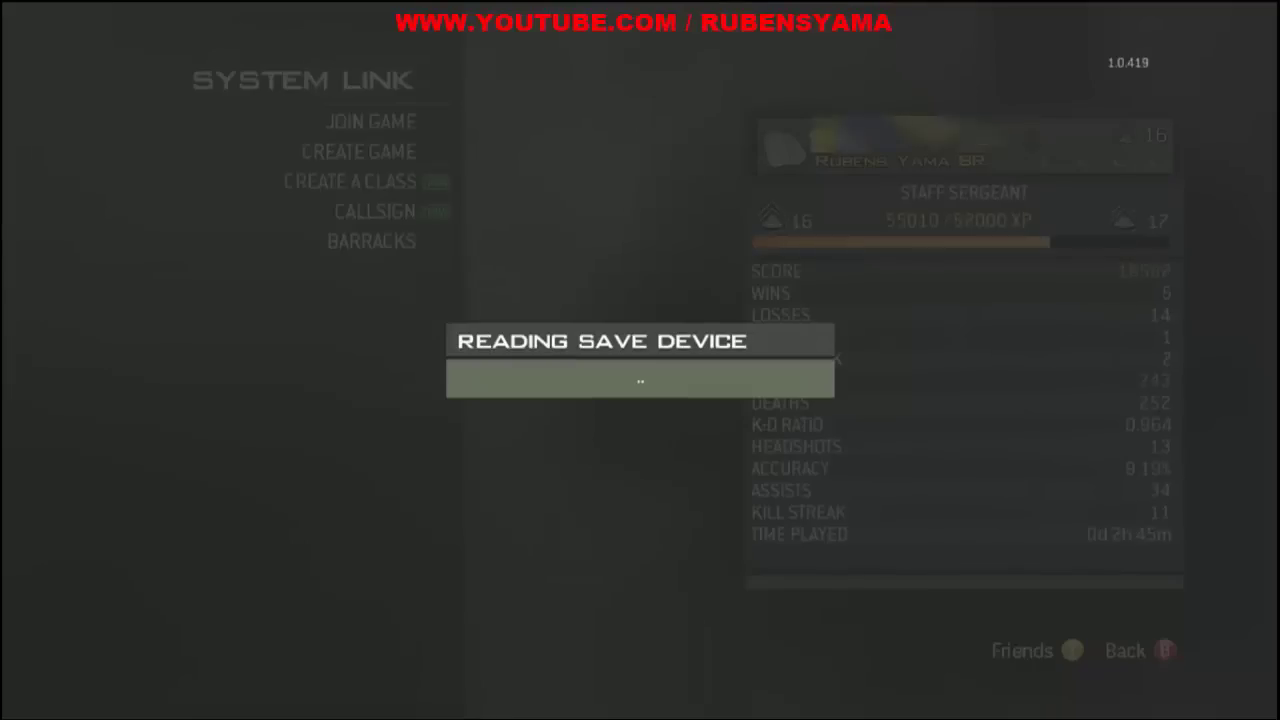
{"action": "key", "text": "Return"}
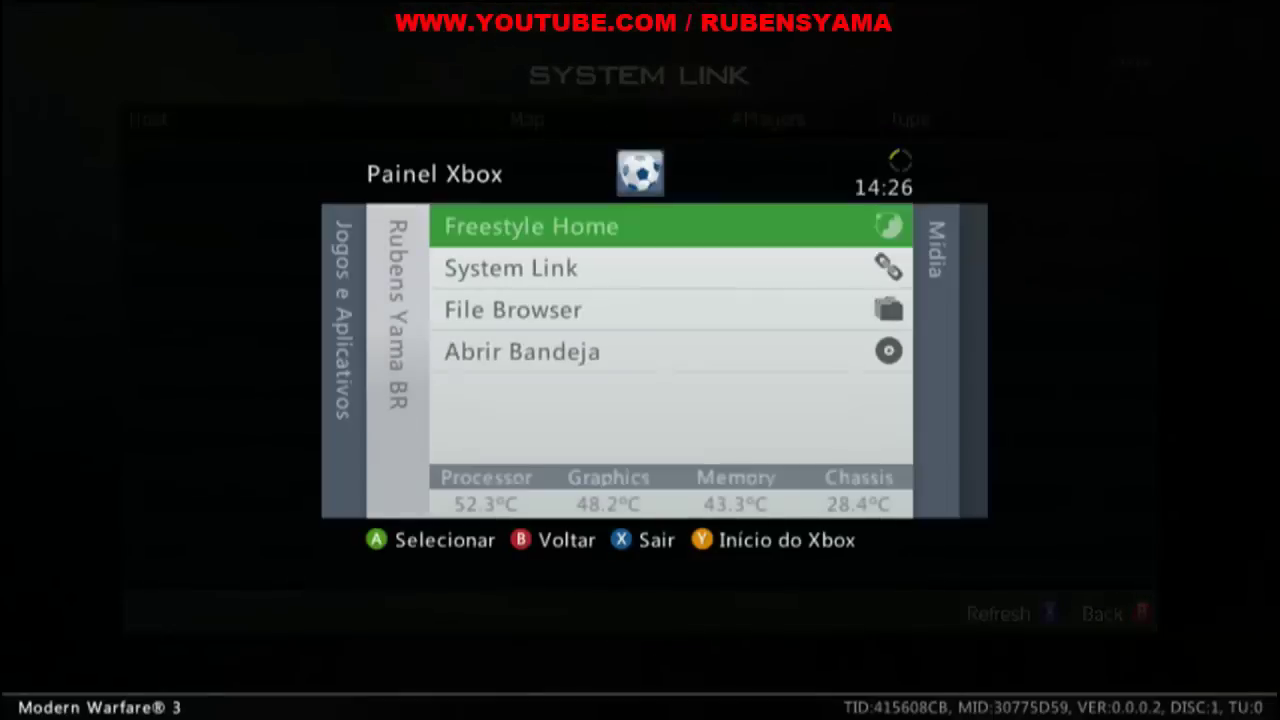
Open the System Link lobby, compare Public Rooms 1 and 2, and join Public Room 1.
{"action": "key", "text": "Down"}
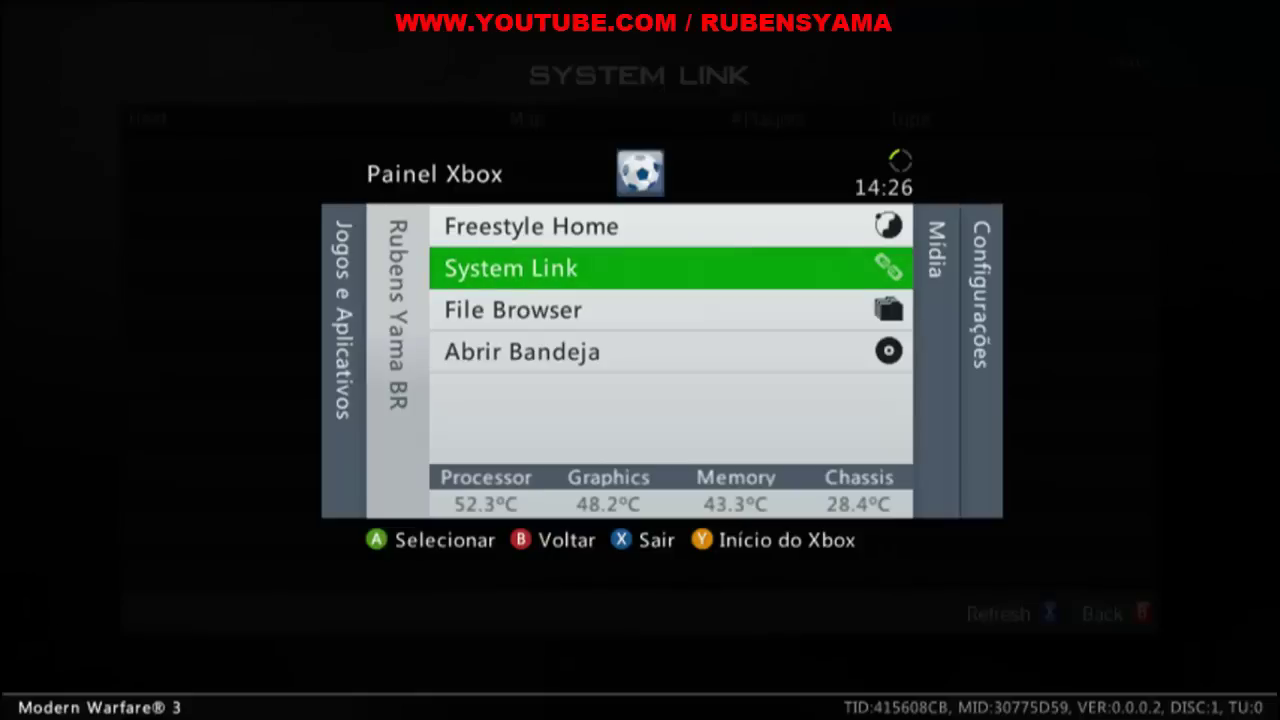
{"action": "key", "text": "Return"}
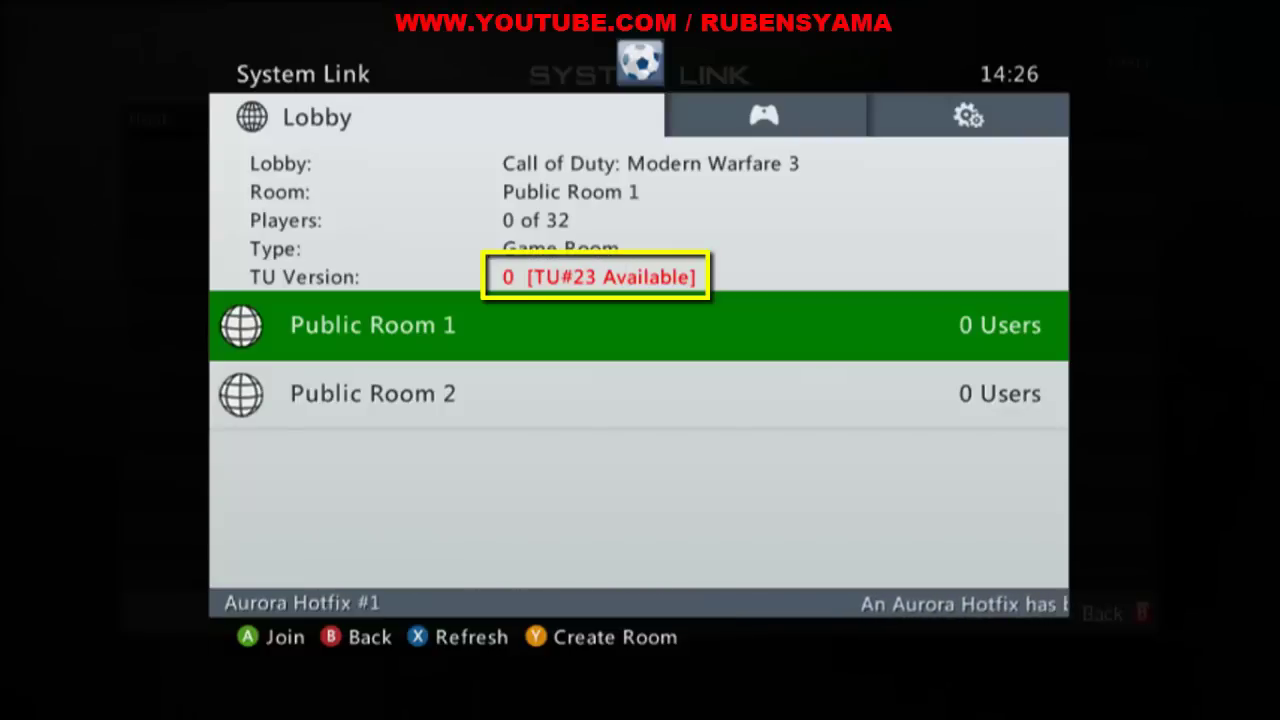
{"action": "key", "text": "Down"}
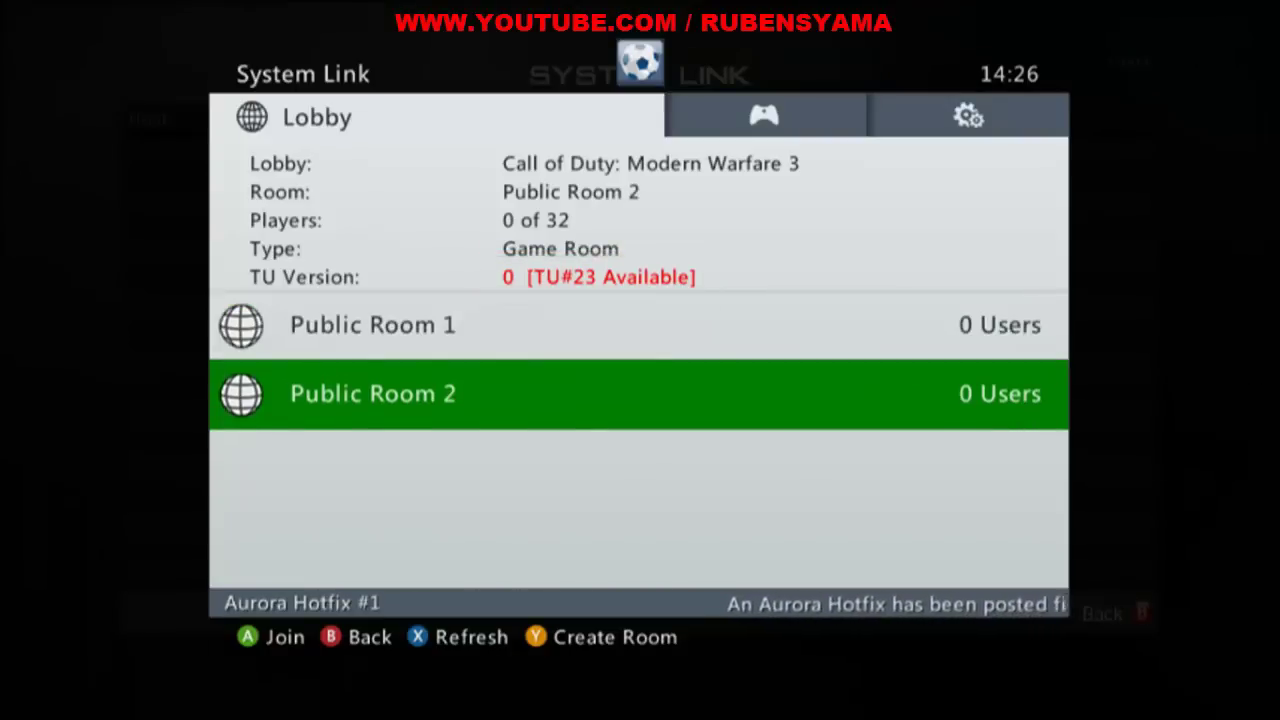
{"action": "key", "text": "Up"}
{"action": "key", "text": "Down"}
{"action": "key", "text": "Up"}
{"action": "key", "text": "Down"}
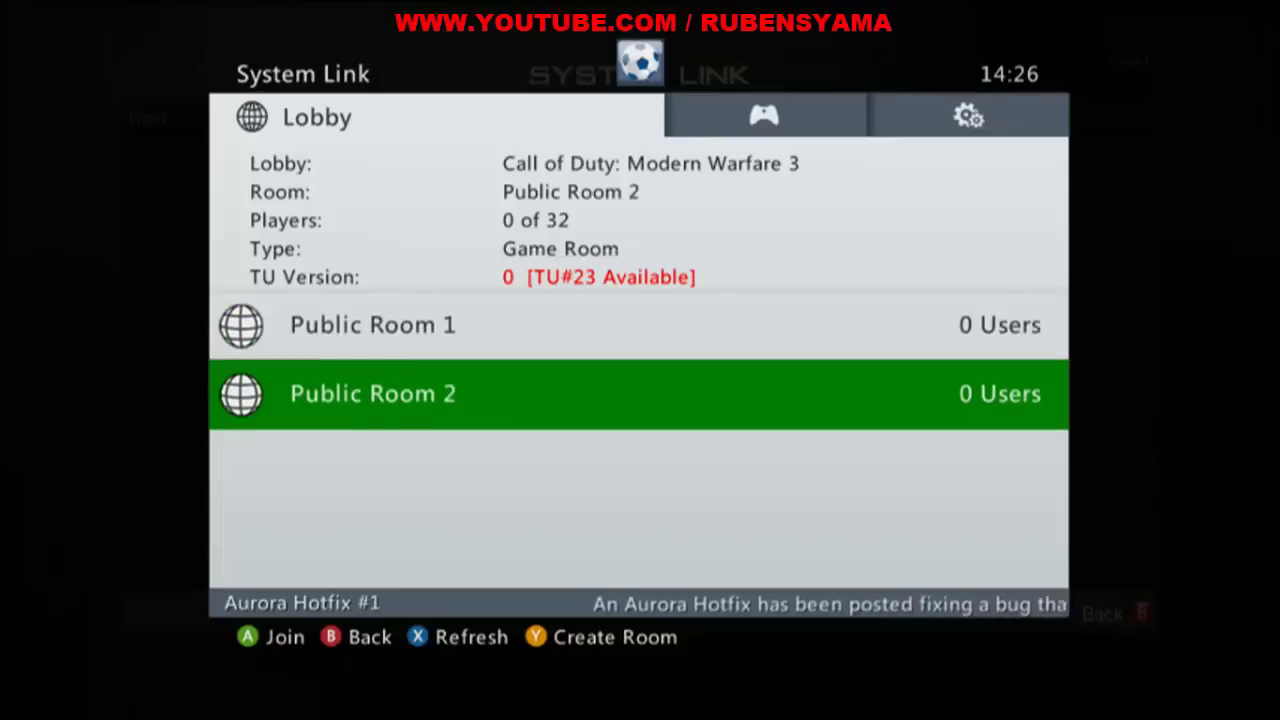
{"action": "key", "text": "Up"}
{"action": "key", "text": "Return"}
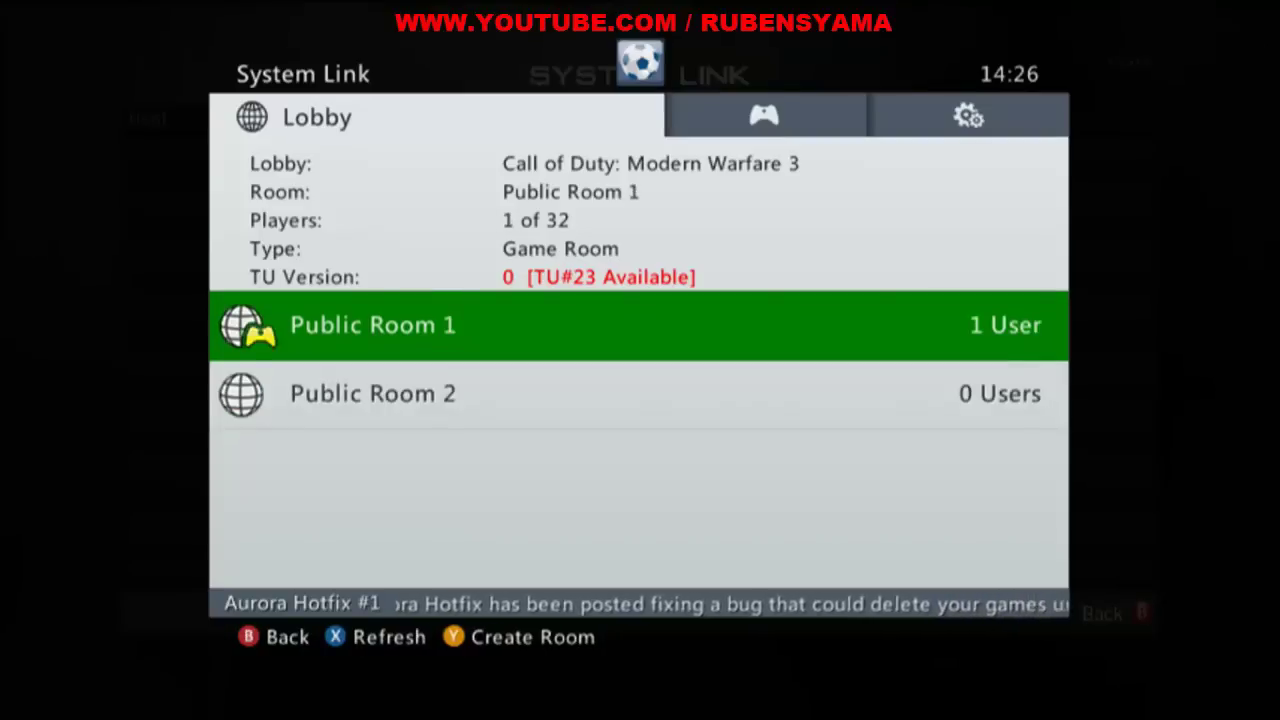
Review Public Room 1's players and Public Room 2's details, then return to the room list.
{"action": "key", "text": "Return"}
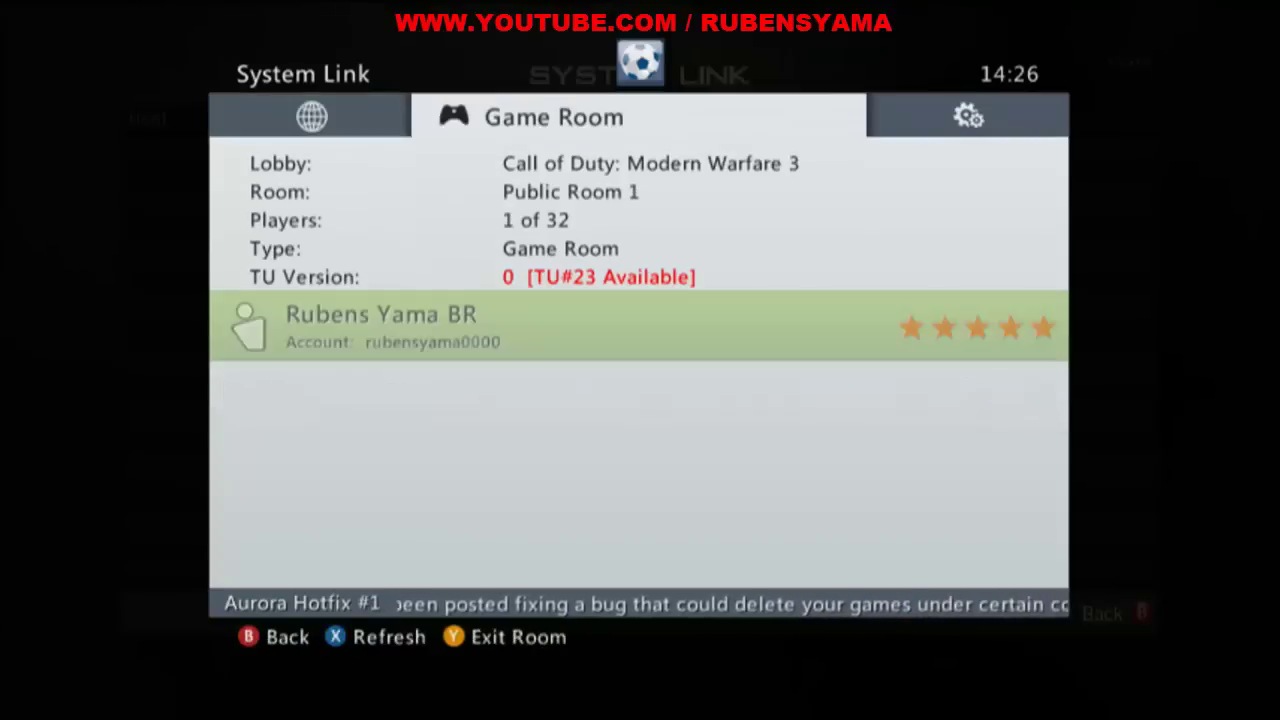
{"action": "key", "text": "Right"}
{"action": "key", "text": "Right"}
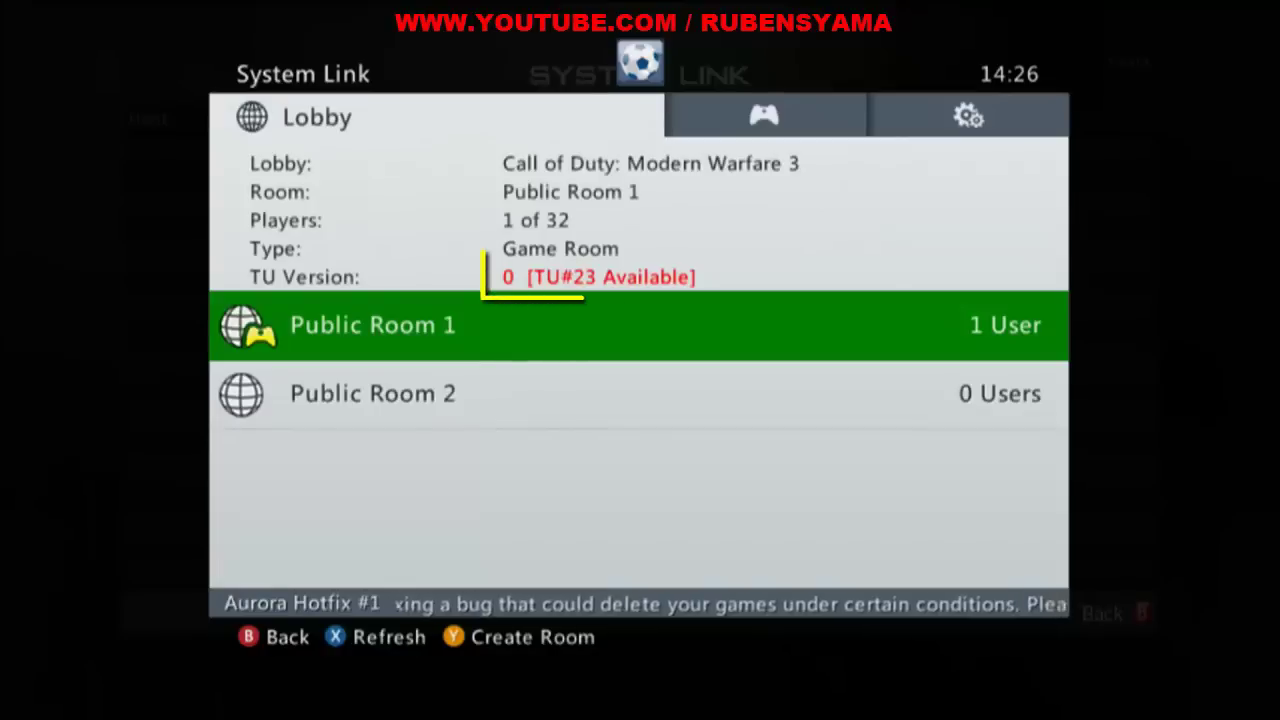
{"action": "key", "text": "Down"}
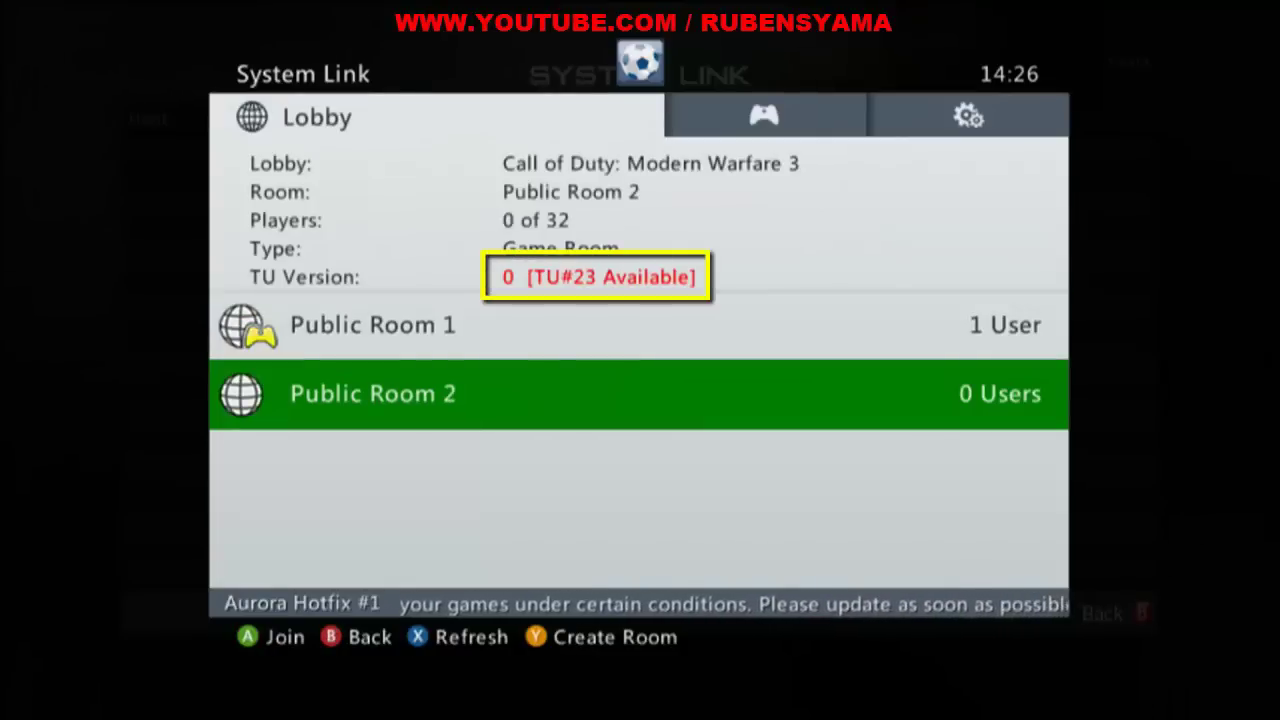
{"action": "key", "text": "Up"}
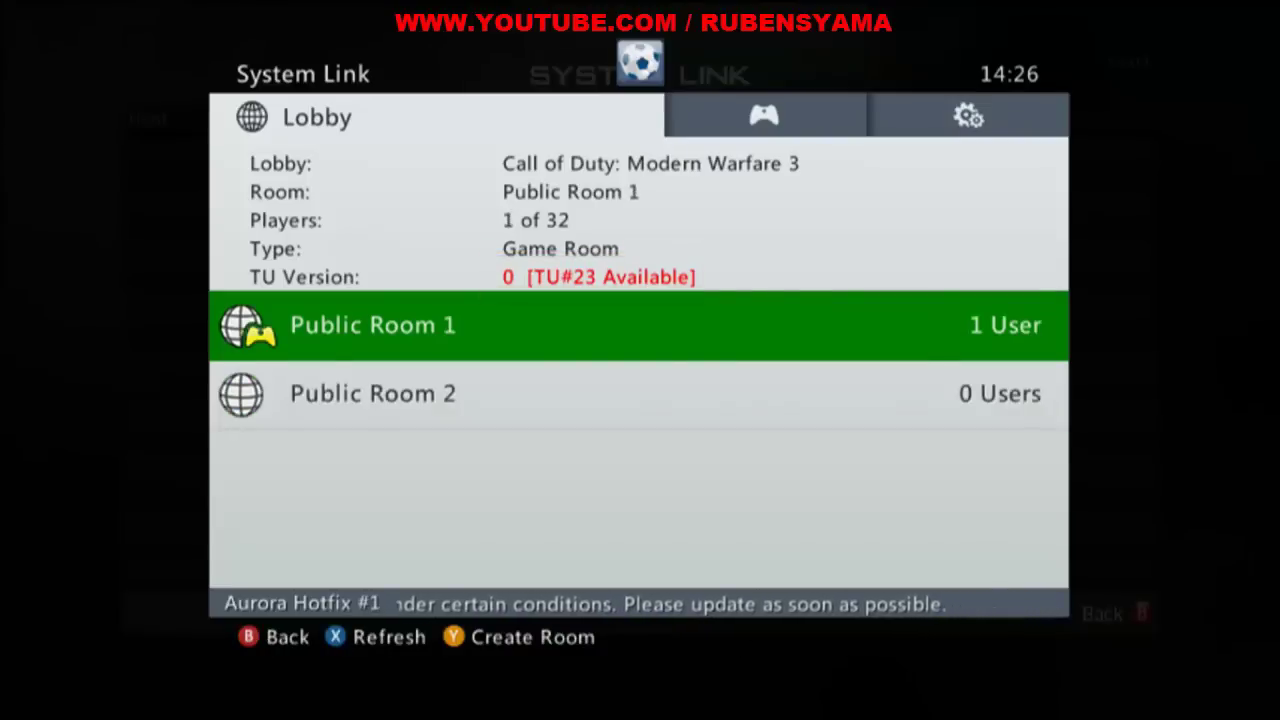
{"action": "key", "text": "Right"}
{"action": "key", "text": "Left"}
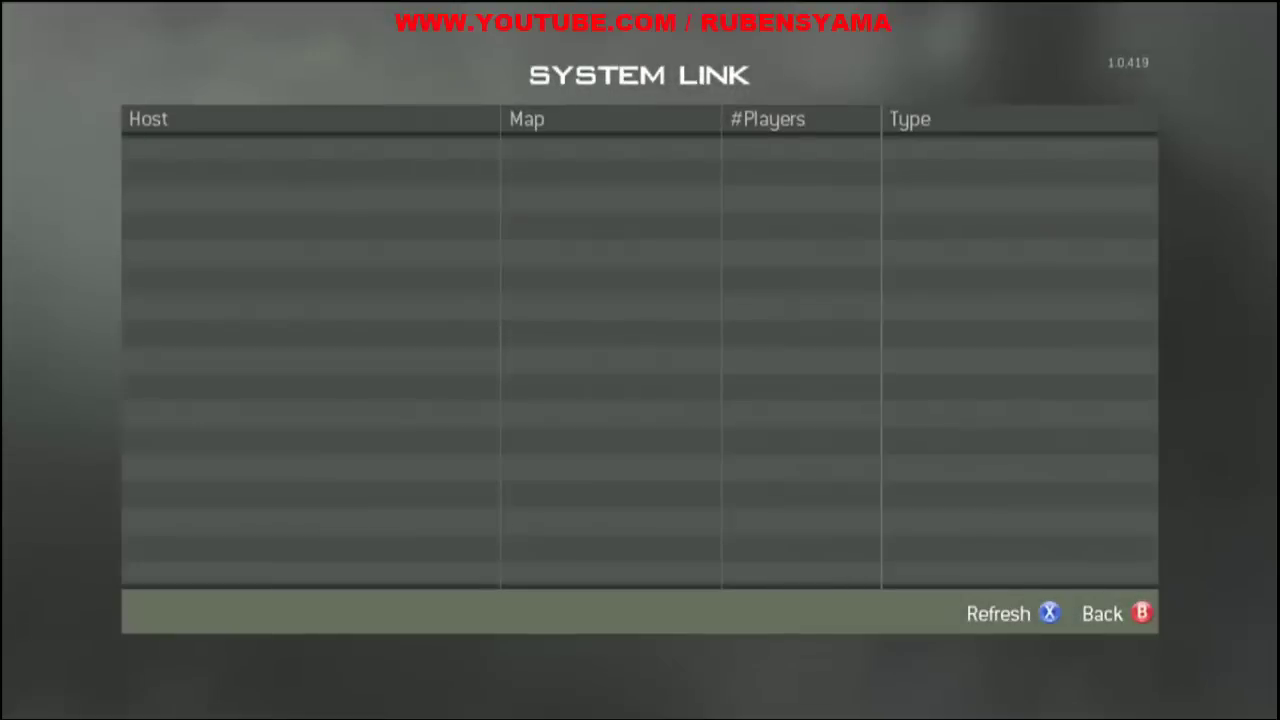
Exit Modern Warfare 3 to Freestyle Home from the guide, confirming the exit.
{"action": "key", "text": "super"}
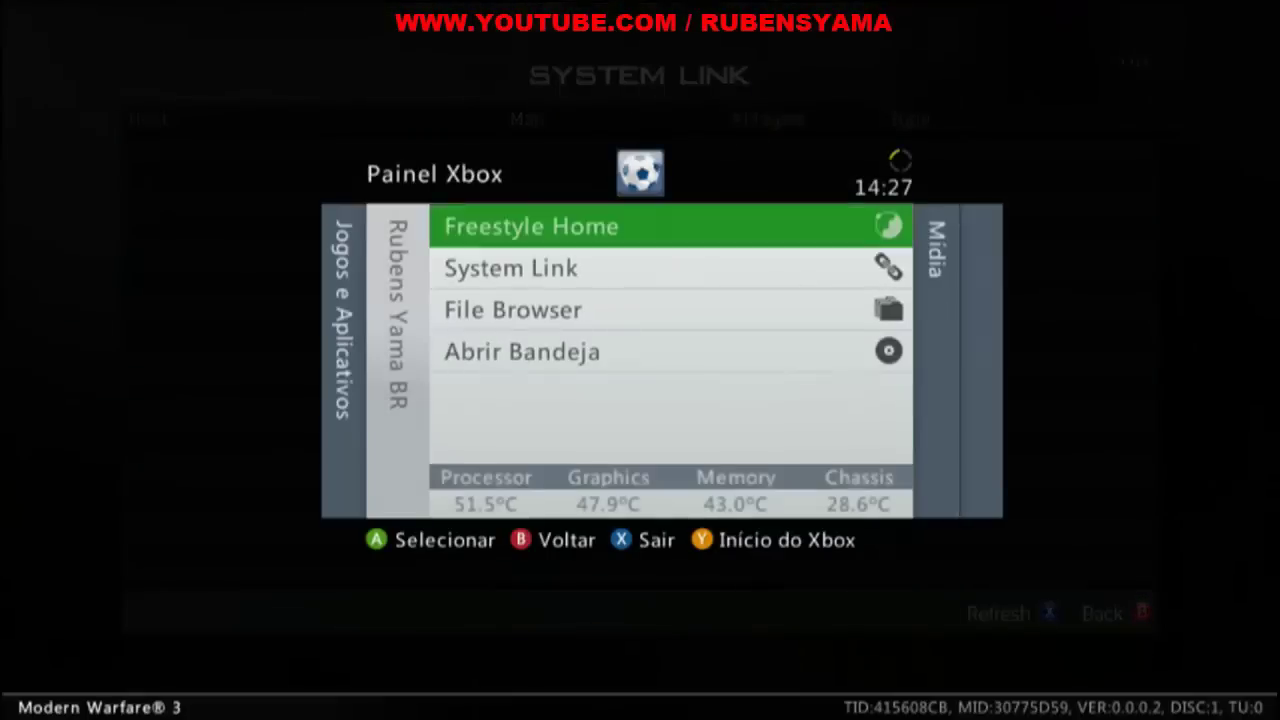
{"action": "key", "text": "Return"}
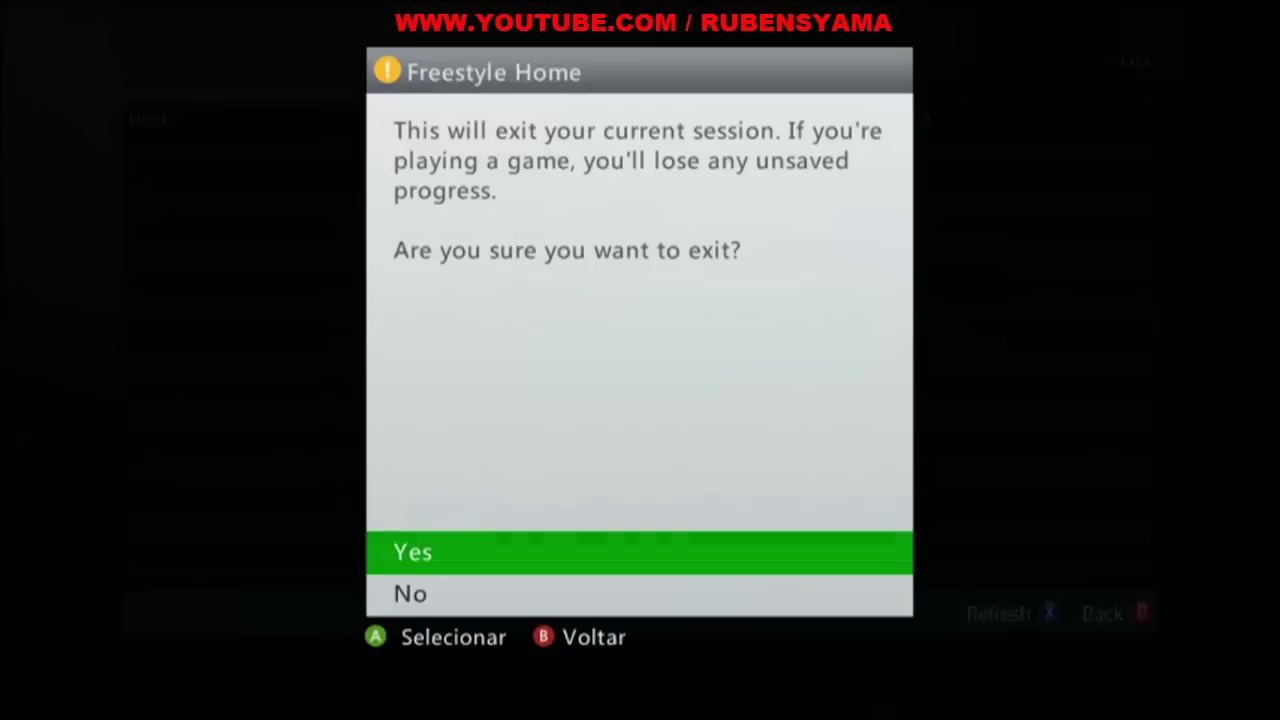
{"action": "key", "text": "Return"}
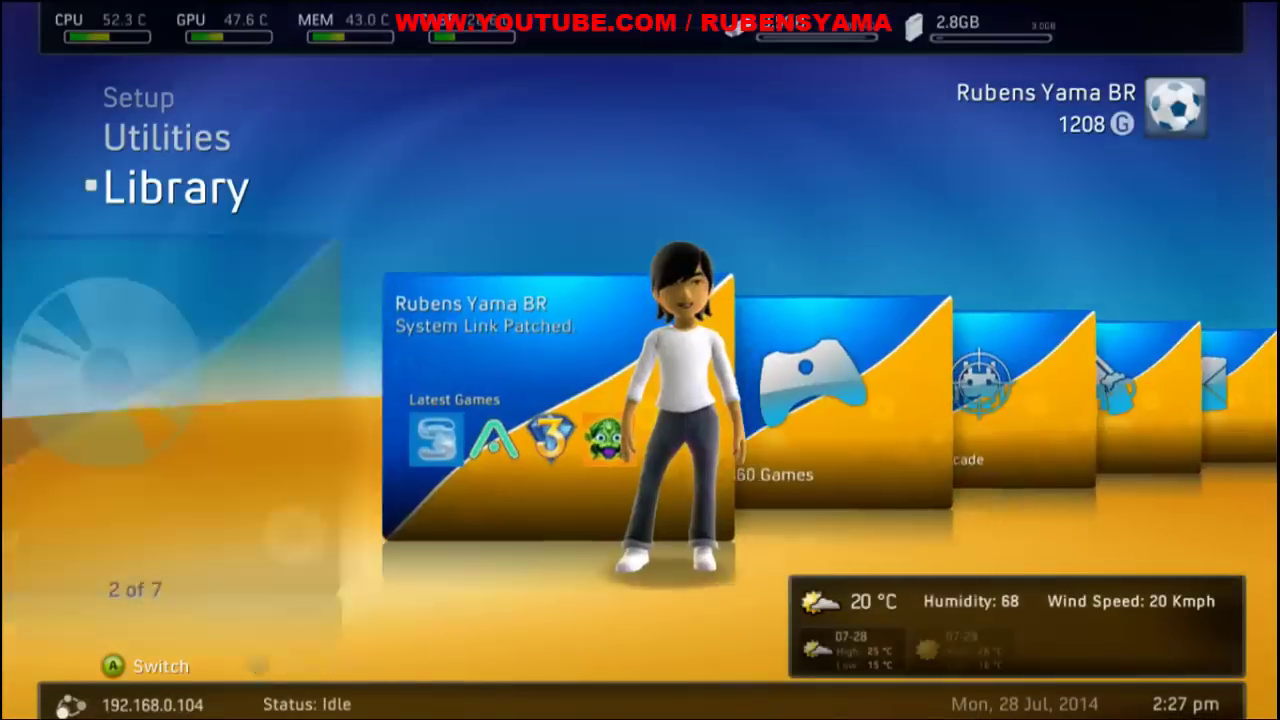
Find Call of Duty: Ghosts in the Xbox 360 Games collection and start it from its details page.
{"action": "key", "text": "Right"}
{"action": "key", "text": "Return"}
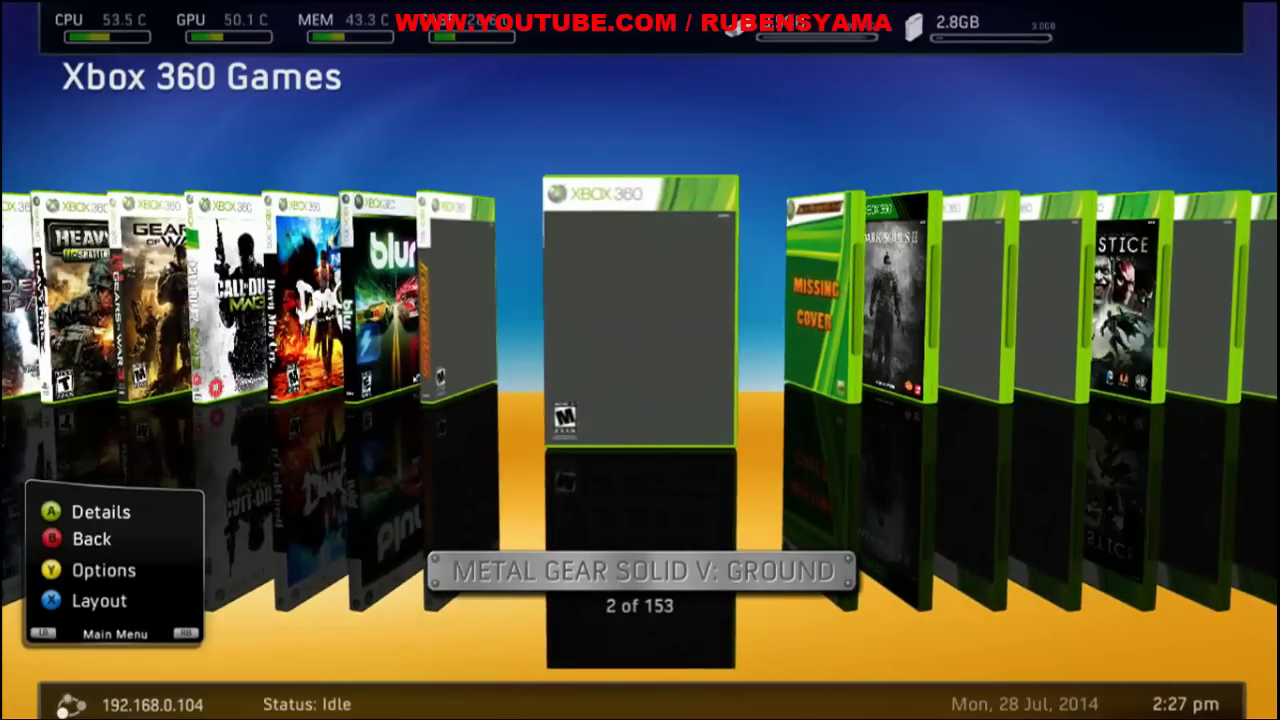
{"action": "key", "text": "Left"}
{"action": "key", "text": "Left"}
{"action": "key", "text": "Left"}
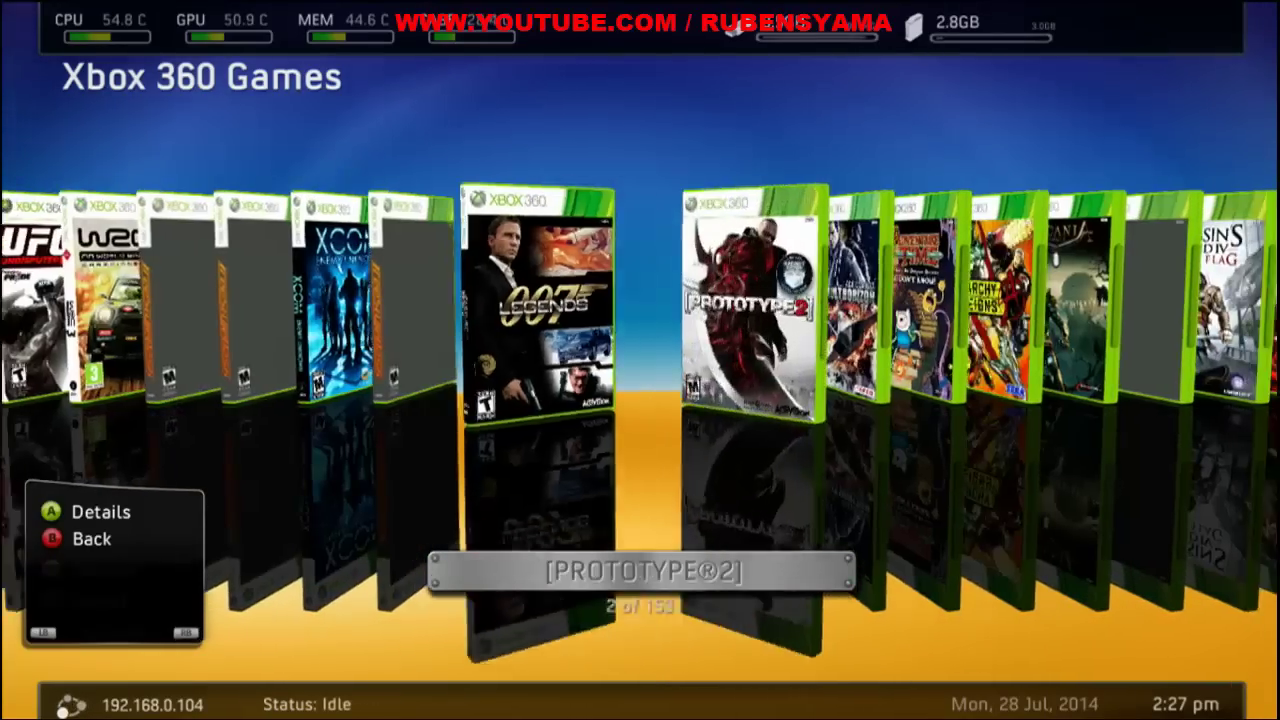
{"action": "key", "text": "Right"}
{"action": "key", "text": "Right"}
{"action": "key", "text": "Right"}
{"action": "key", "text": "Right"}
{"action": "key", "text": "Right"}
{"action": "key", "text": "Right"}
{"action": "key", "text": "Right"}
{"action": "key", "text": "Right"}
{"action": "key", "text": "Right"}
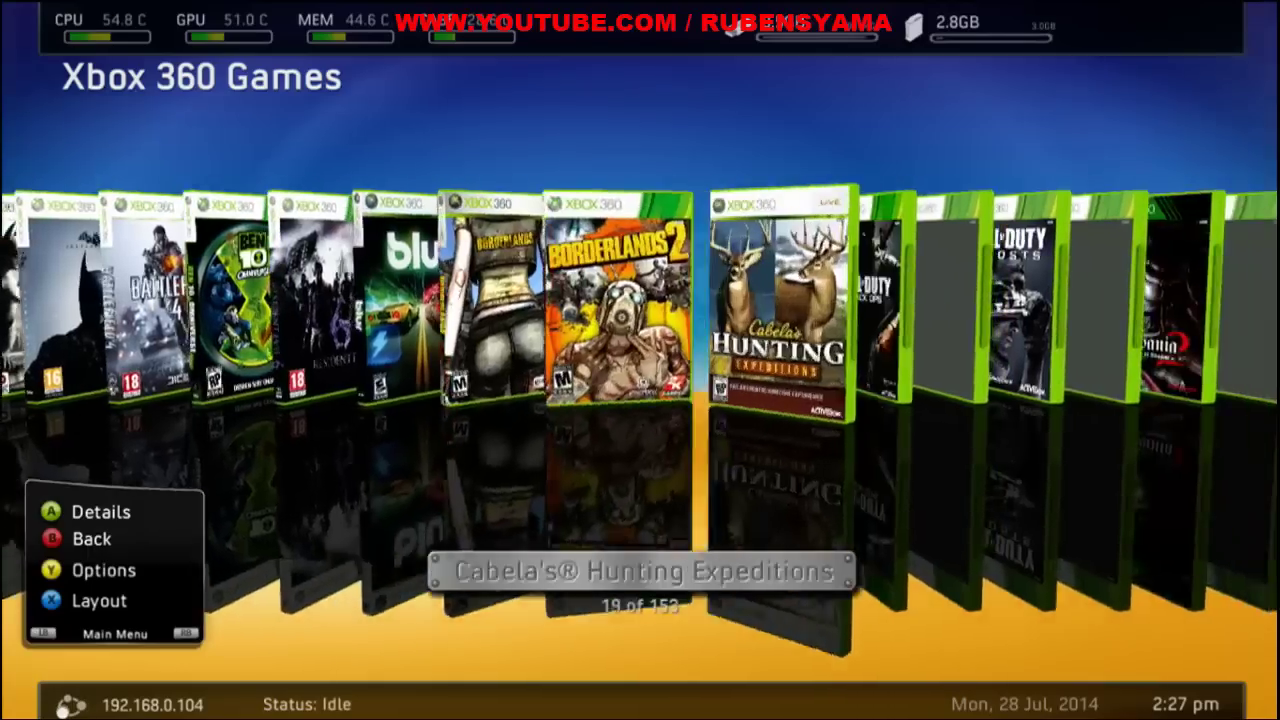
{"action": "key", "text": "Left"}
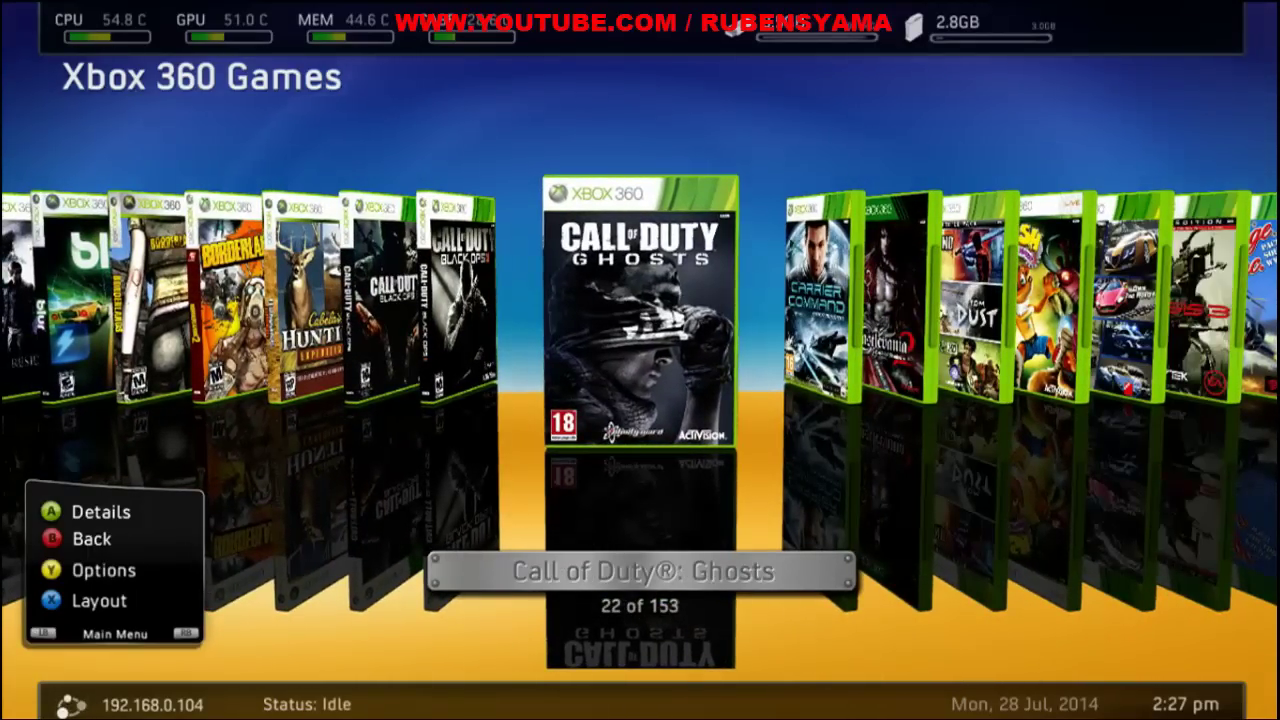
{"action": "key", "text": "Return"}
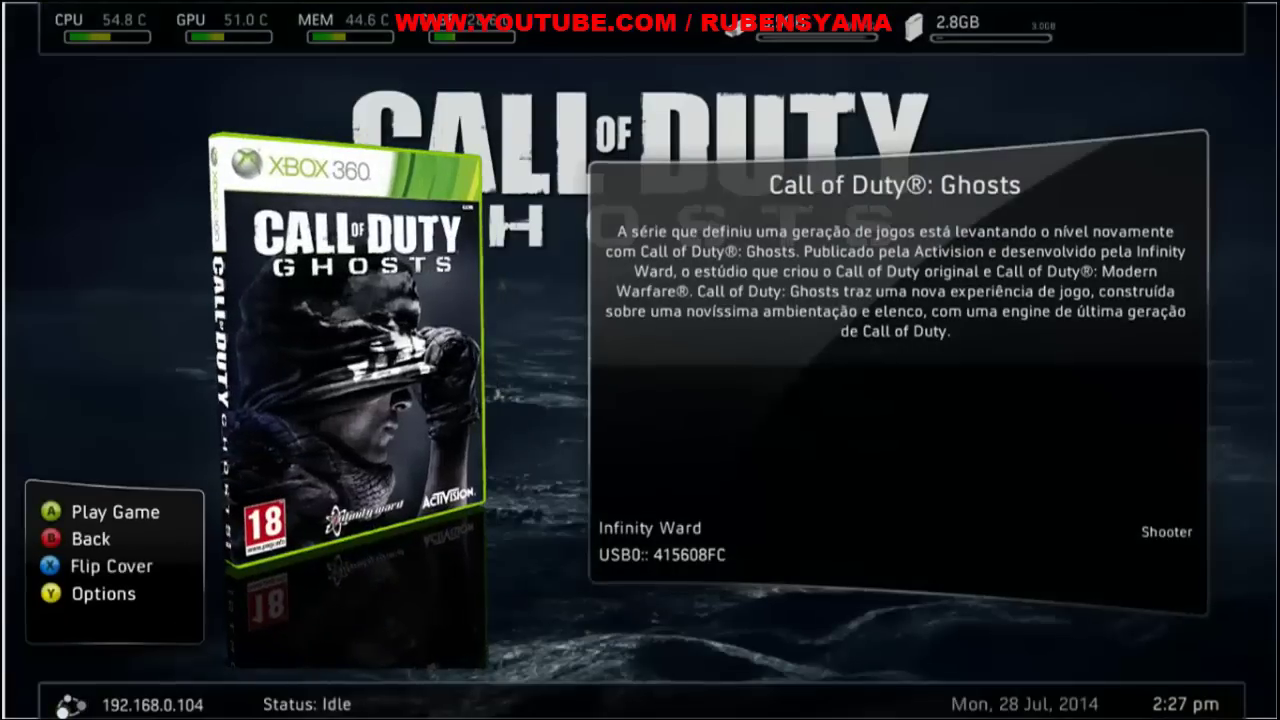
{"action": "key", "text": "Return"}
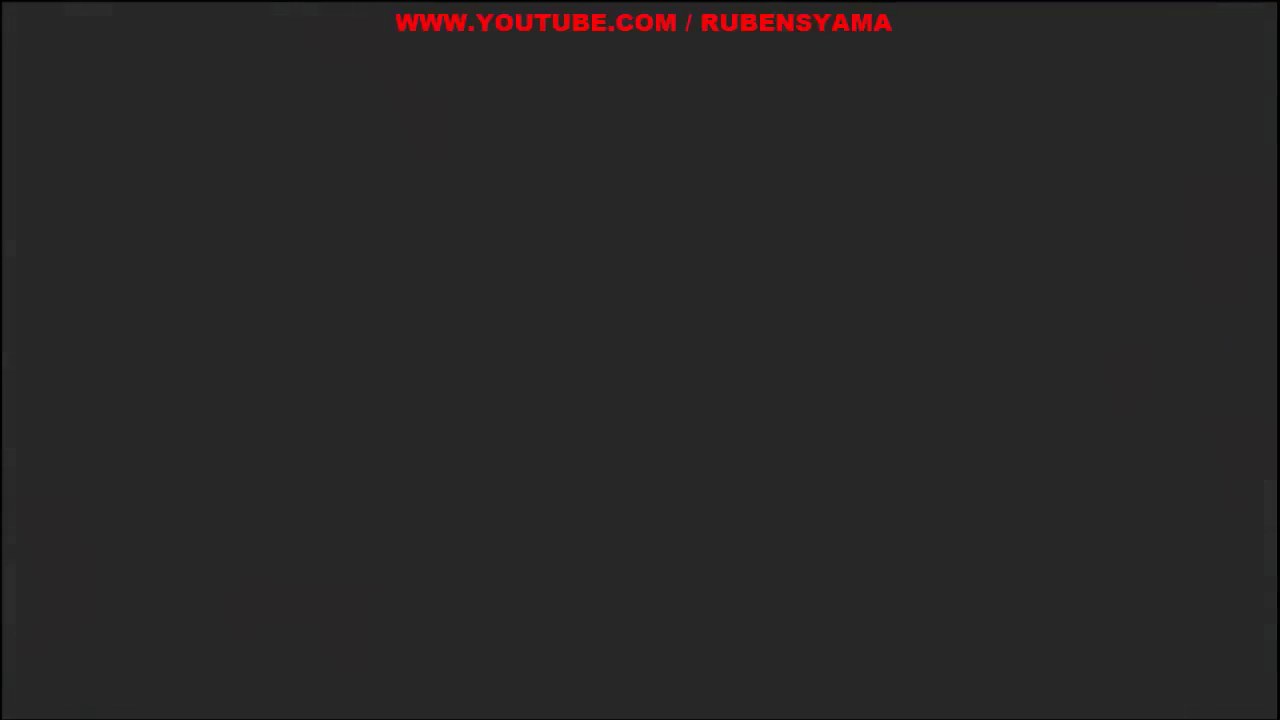
Enter Public Room 1 of the Ghosts System Link lobby, browse its players, and close the overlay.
{"action": "key", "text": "Return"}
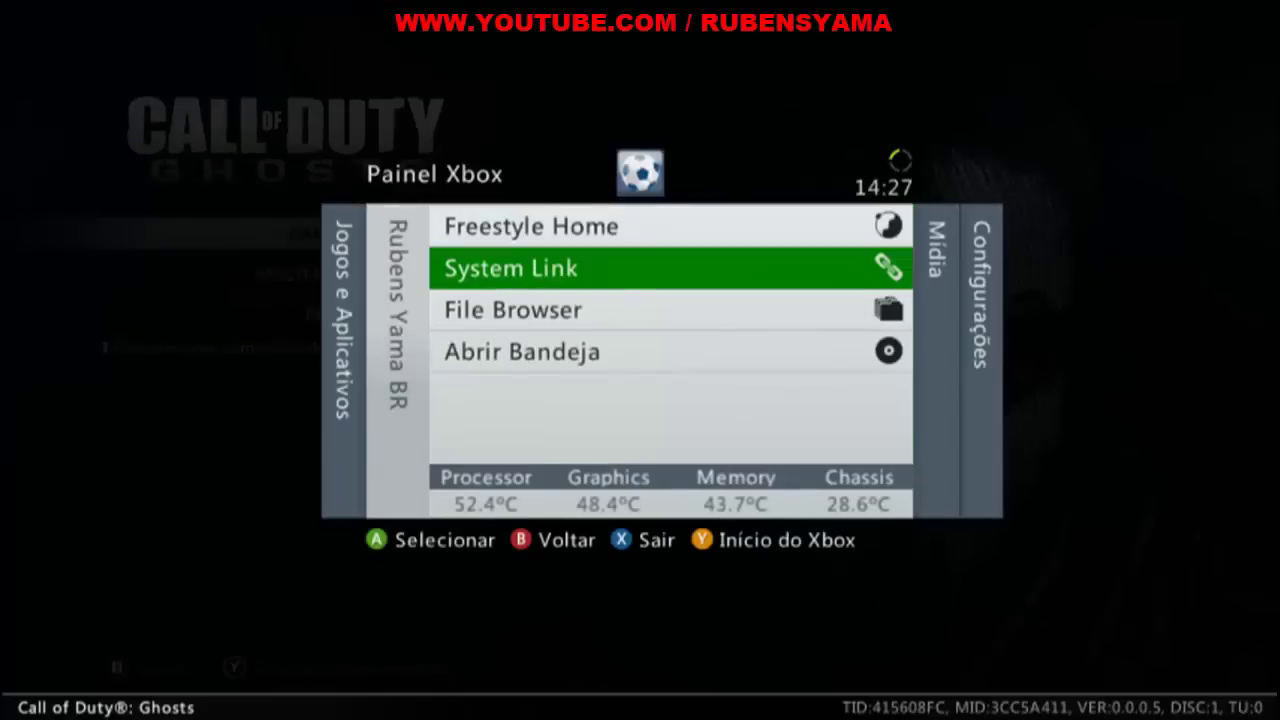
{"action": "key", "text": "Return"}
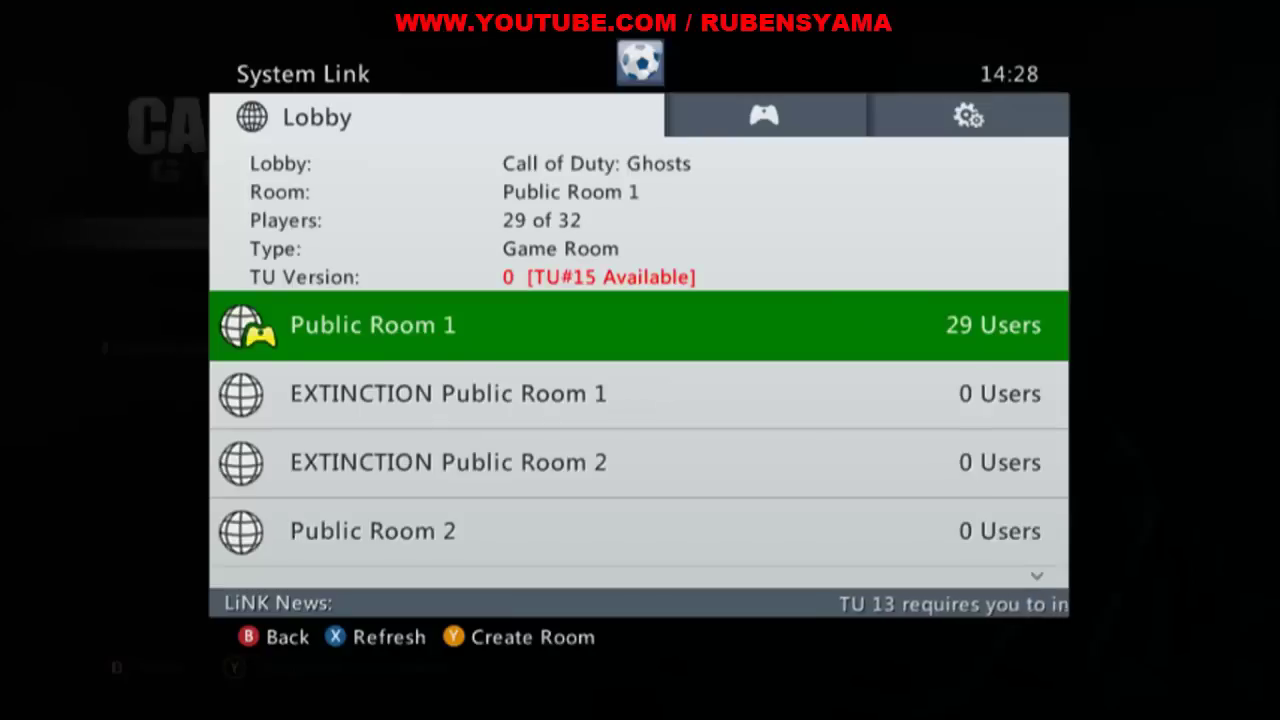
{"action": "key", "text": "Return"}
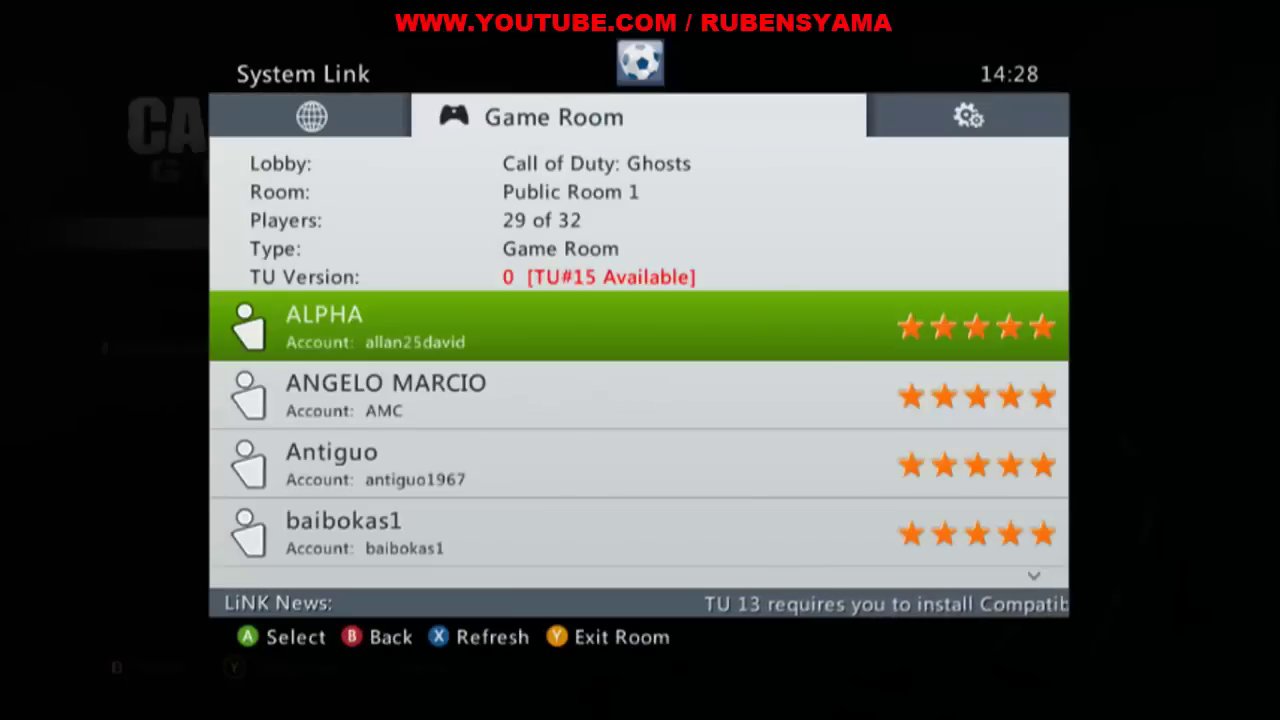
{"action": "key", "text": "Down"}
{"action": "key", "text": "Down"}
{"action": "key", "text": "Down"}
{"action": "key", "text": "Down"}
{"action": "key", "text": "Down"}
{"action": "key", "text": "Down"}
{"action": "key", "text": "Down"}
{"action": "key", "text": "Down"}
{"action": "key", "text": "Down"}
{"action": "key", "text": "Down"}
{"action": "key", "text": "Down"}
{"action": "key", "text": "Down"}
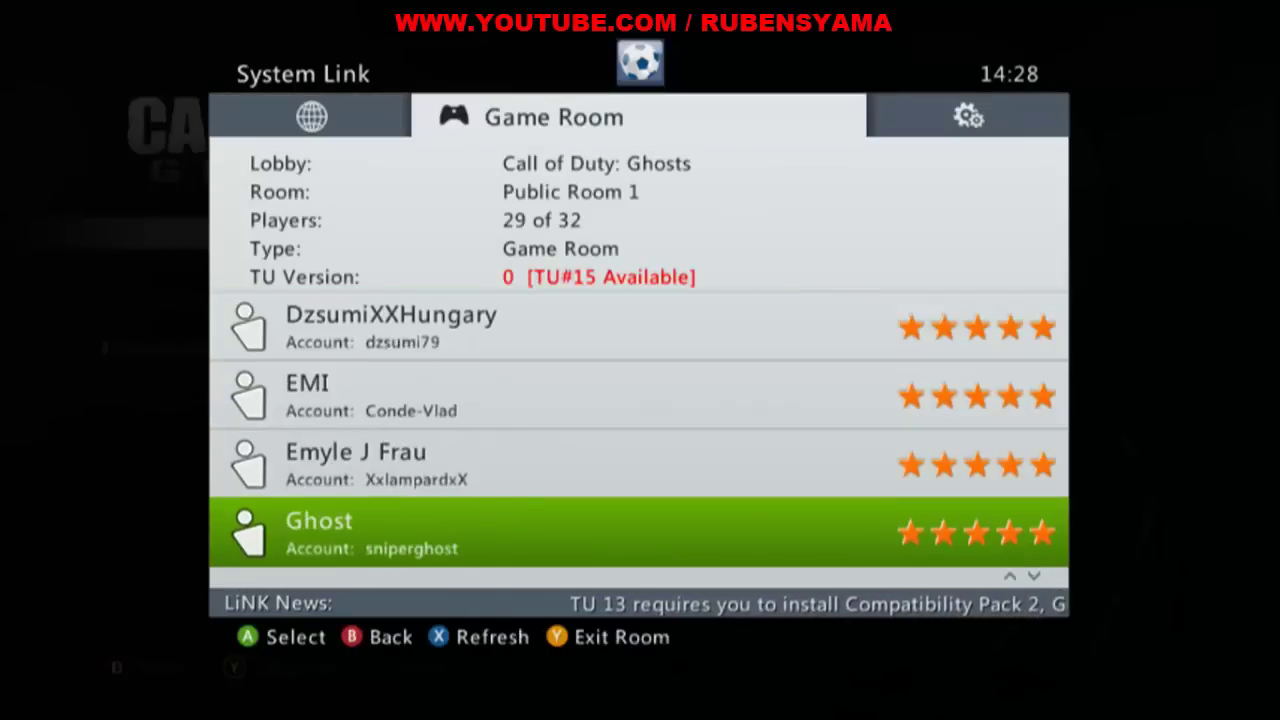
{"action": "key", "text": "Escape"}
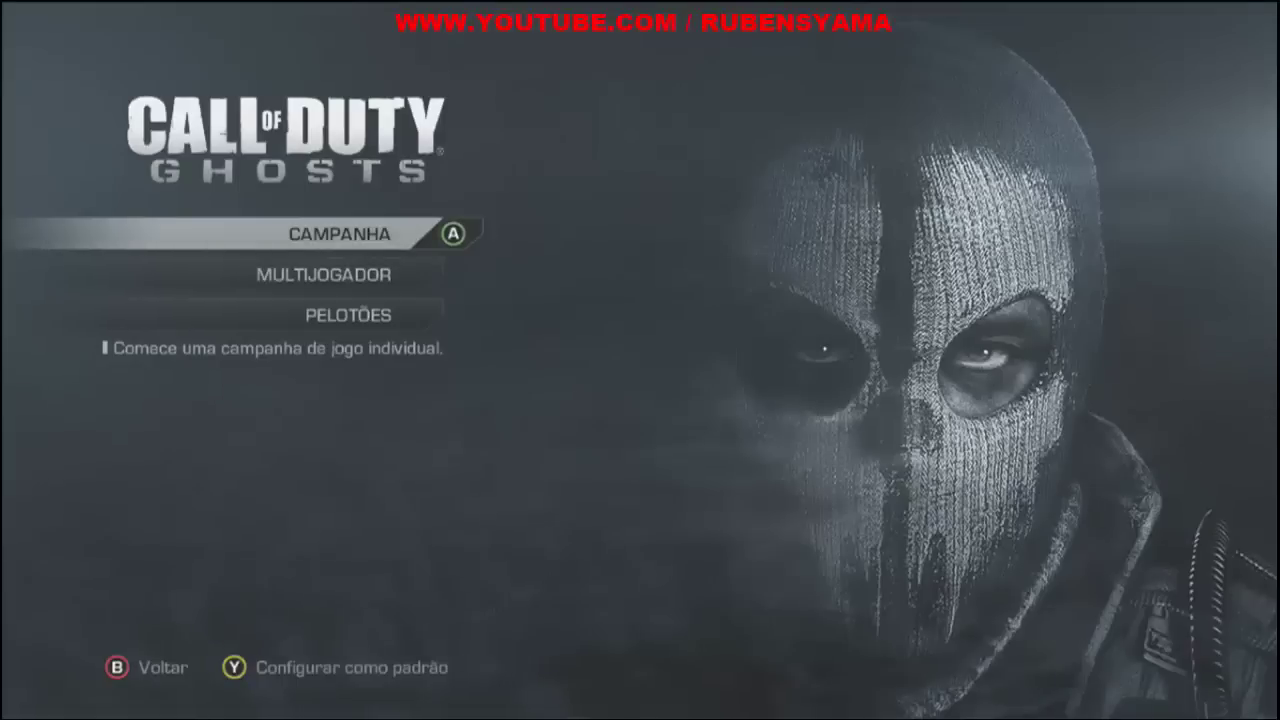
Go to MULTIJOGADOR > CONEXÃO DE SISTEMA, confirm storage, and join the Stonehaven MME game.
{"action": "key", "text": "Down"}
{"action": "key", "text": "Return"}
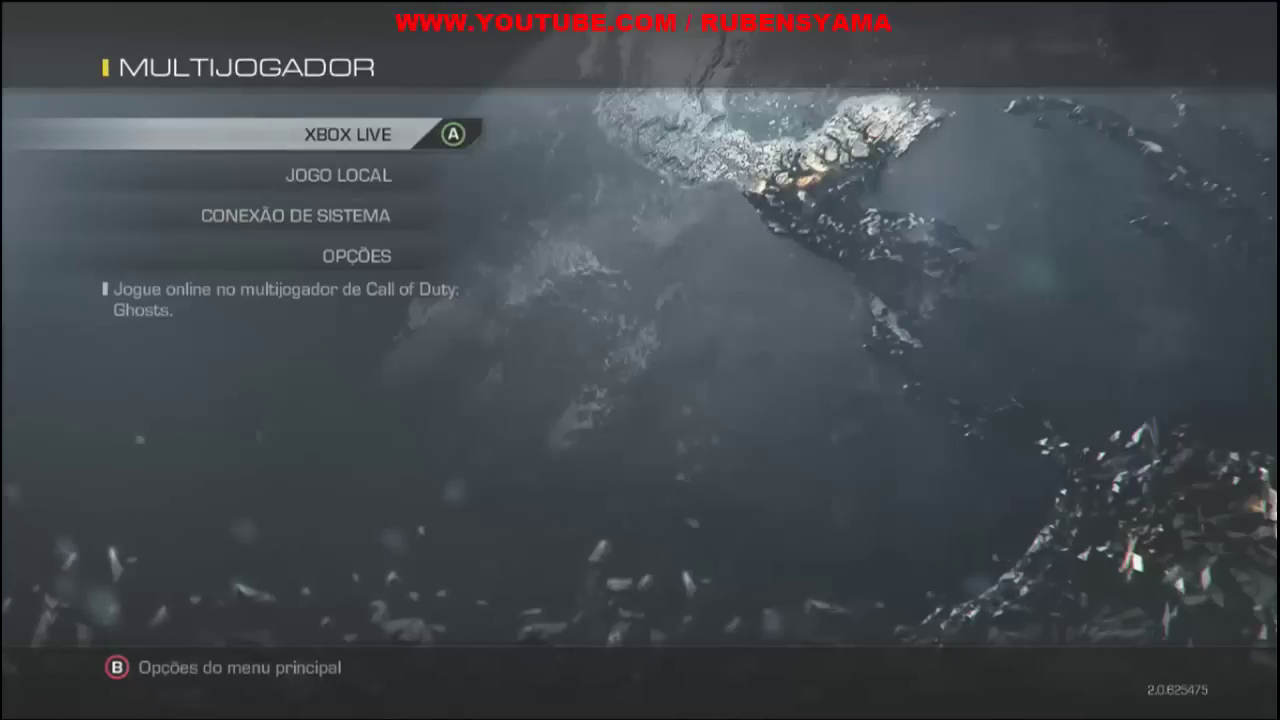
{"action": "key", "text": "Down"}
{"action": "key", "text": "Down"}
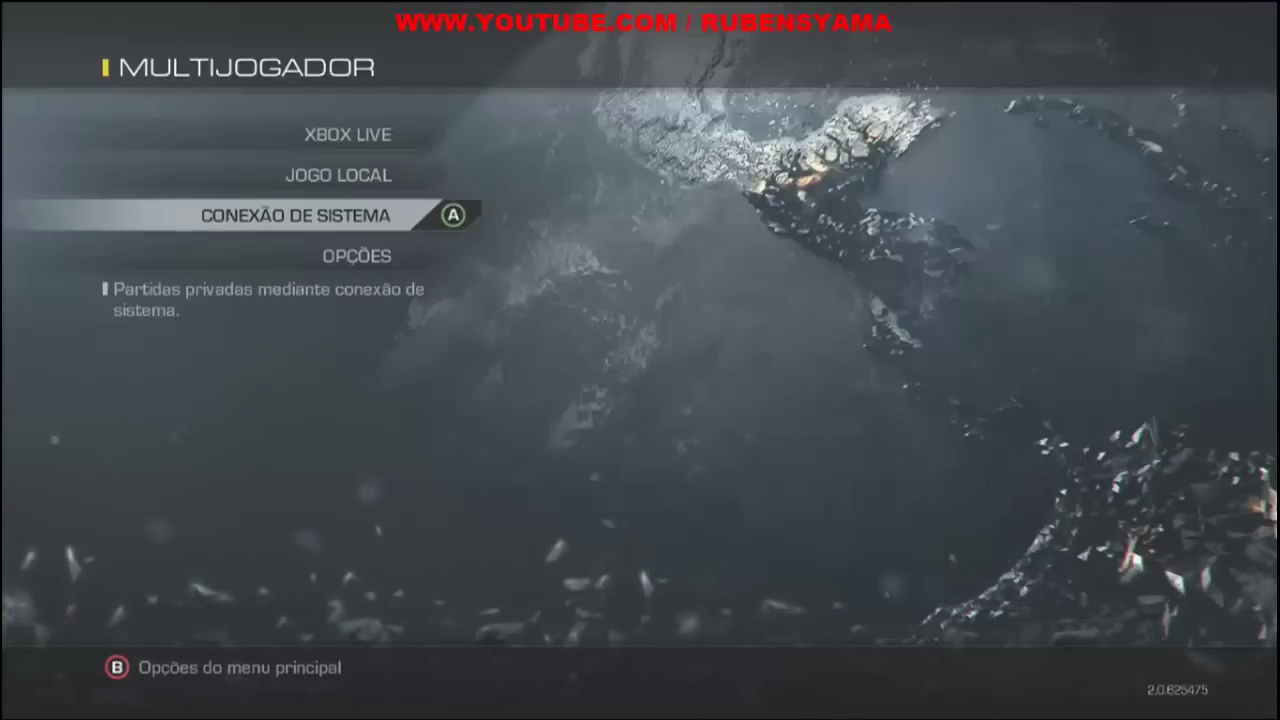
{"action": "key", "text": "Return"}
{"action": "key", "text": "Return"}
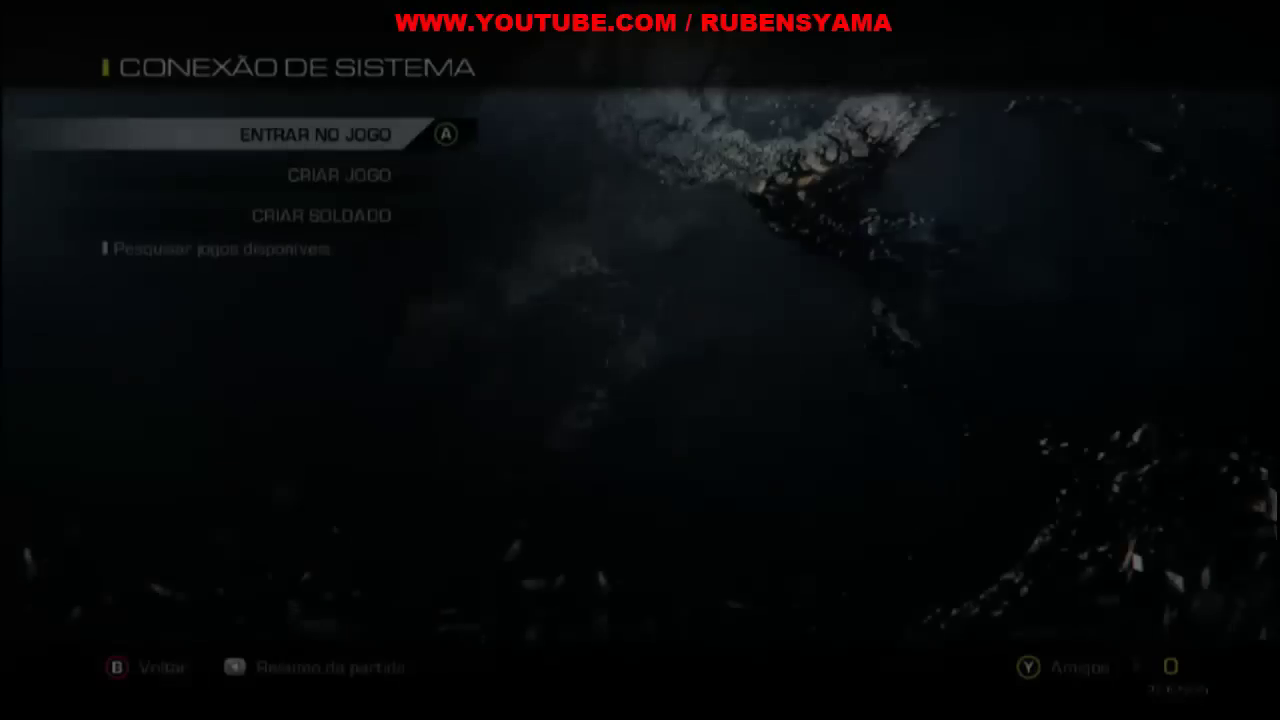
{"action": "key", "text": "Return"}
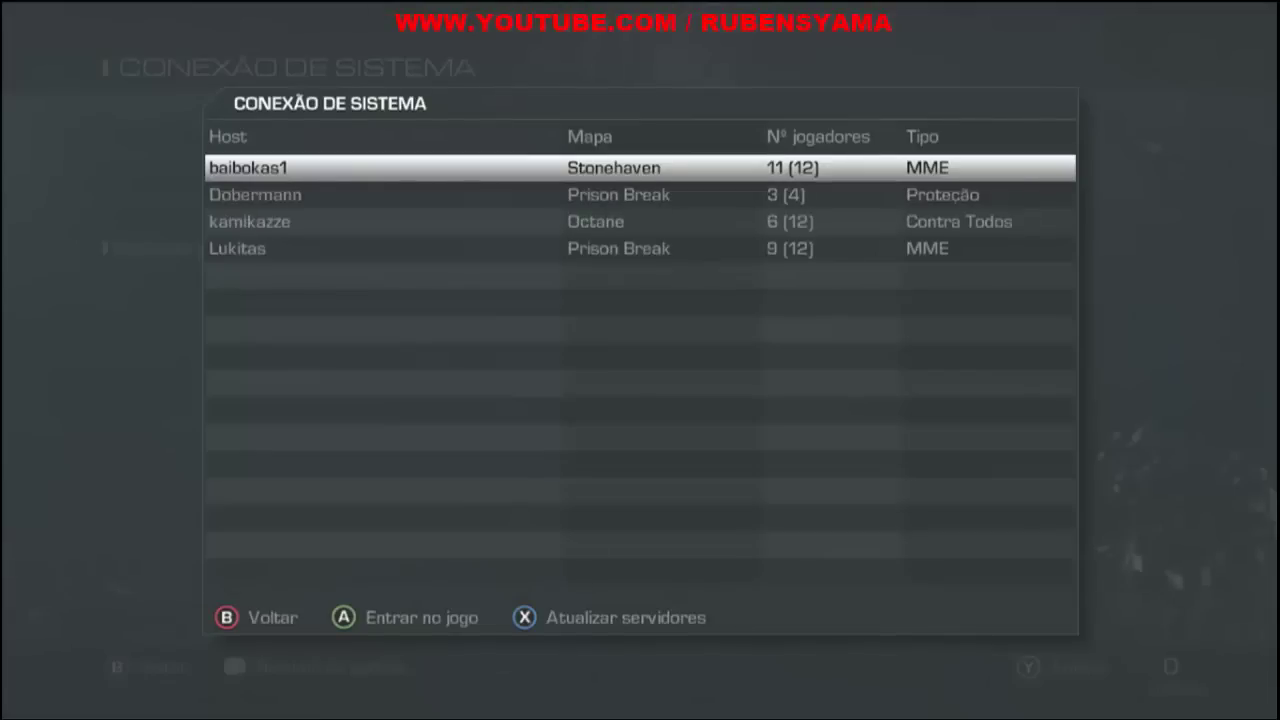
{"action": "key", "text": "Down"}
{"action": "key", "text": "Up"}
{"action": "key", "text": "Return"}
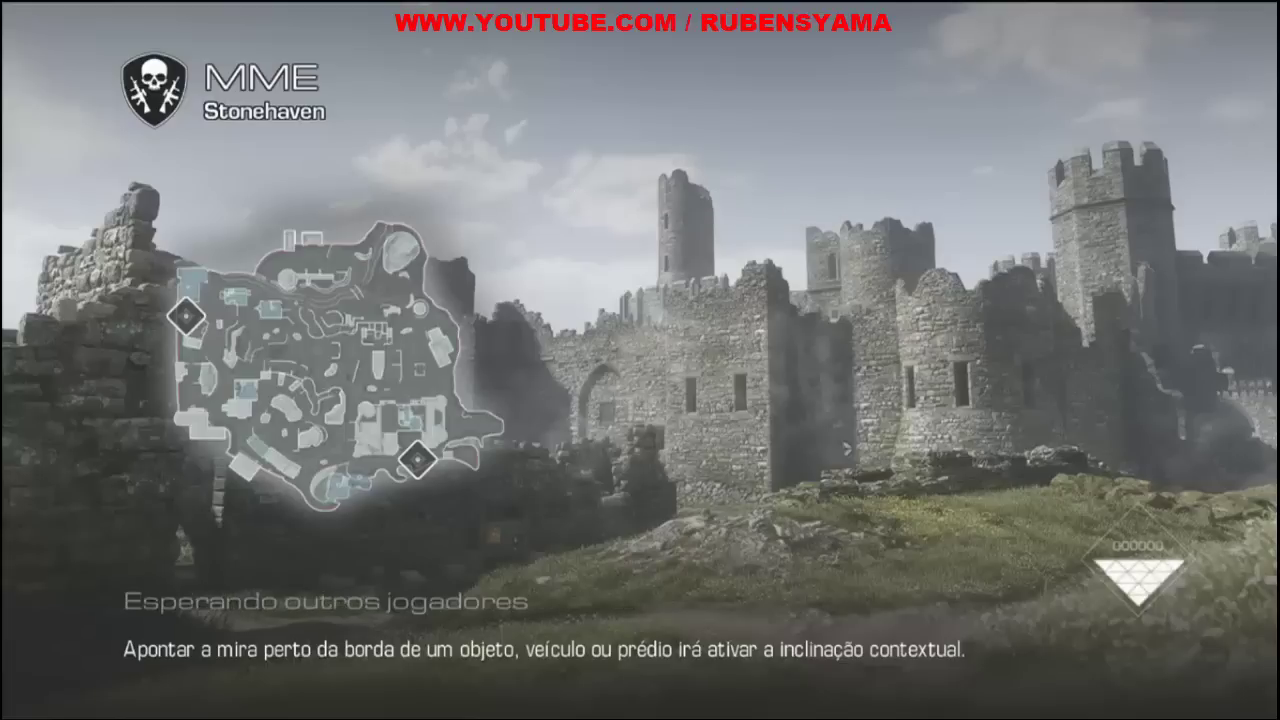
Confirm the team, spawn with the Armamento 1 loadout, and show the match scoreboard.
{"action": "key", "text": "Return"}
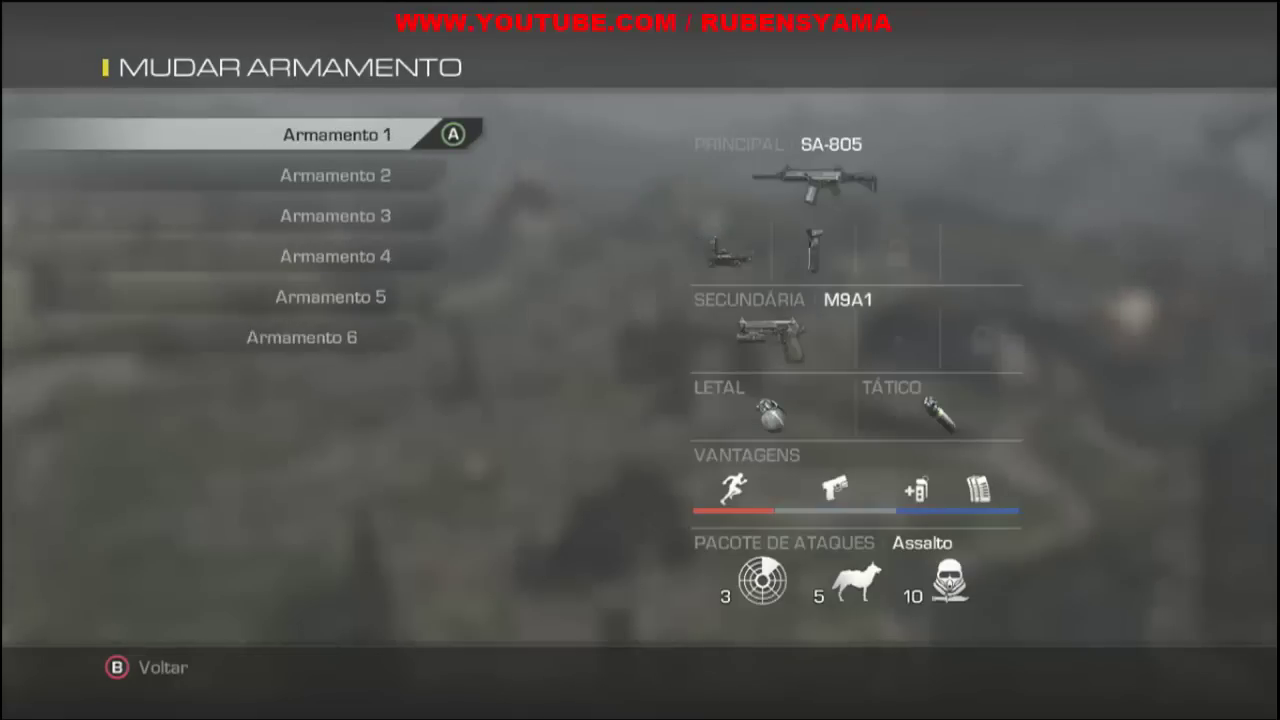
{"action": "key", "text": "Return"}
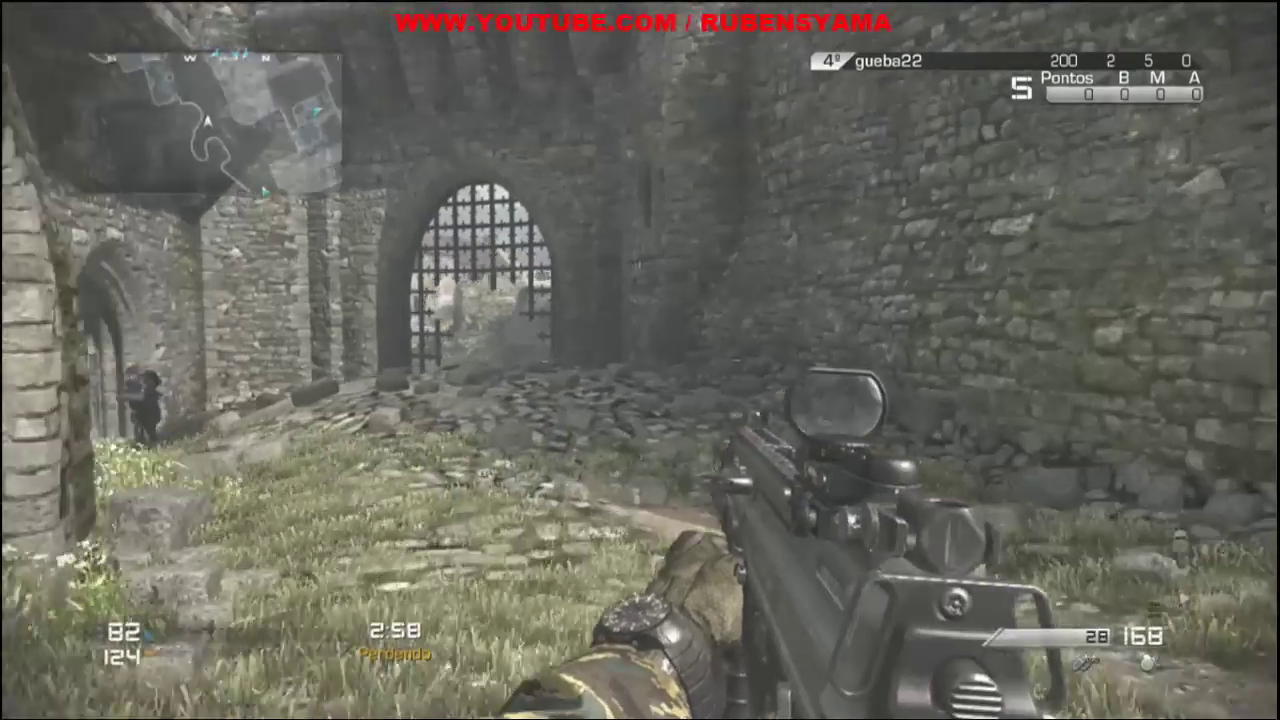
{"action": "key", "text": "Tab"}
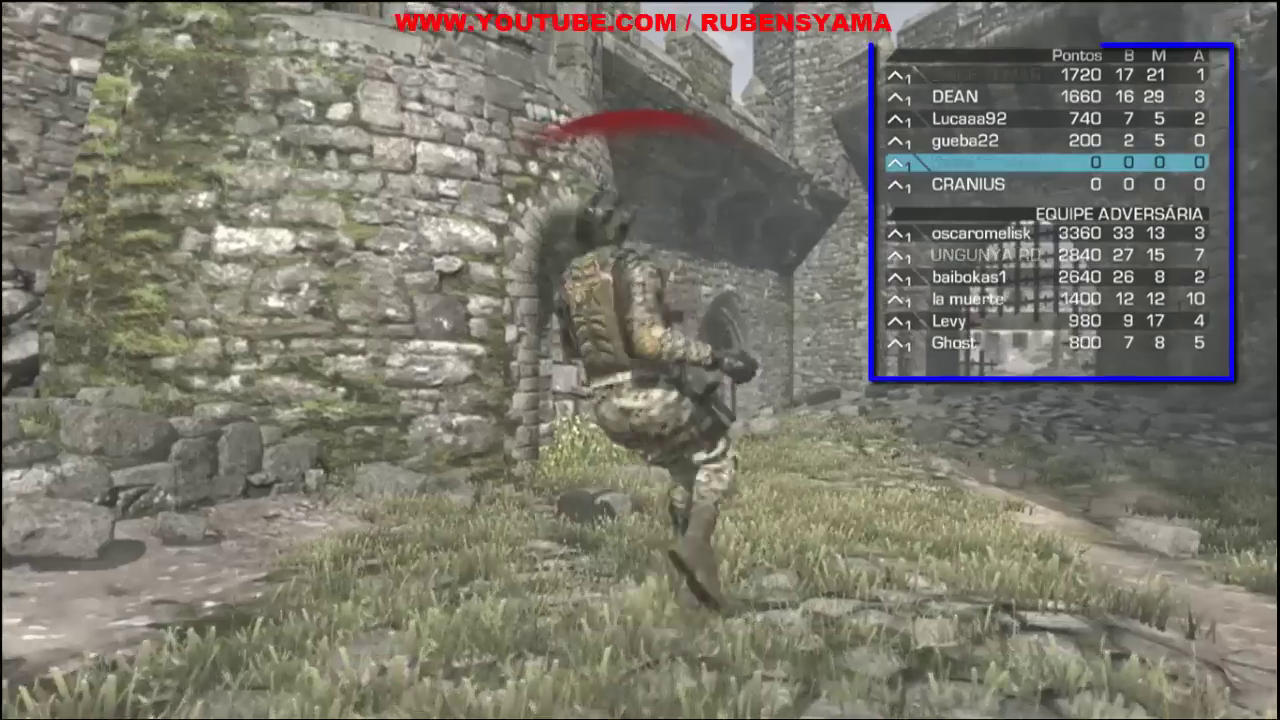
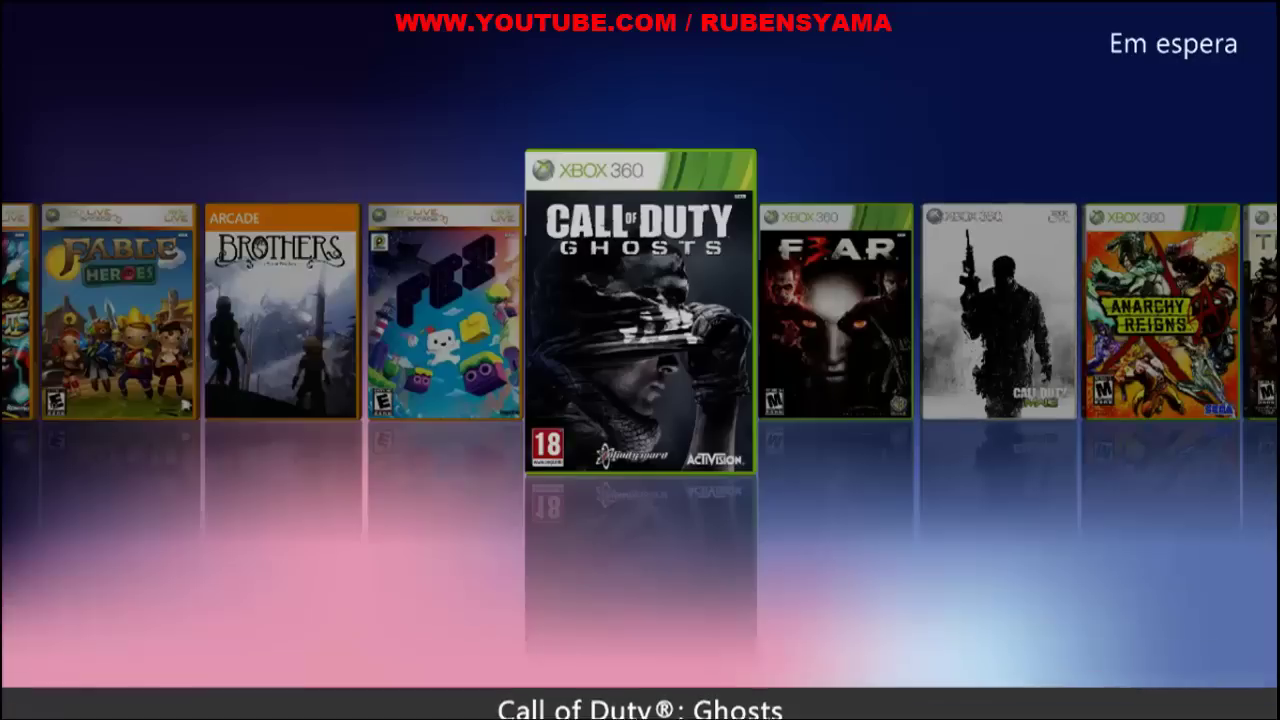
Tick Habilitado under Conexão Unity in Aurora's Unity settings and start editing Nome do Usuário.
{"action": "key", "text": "Escape"}
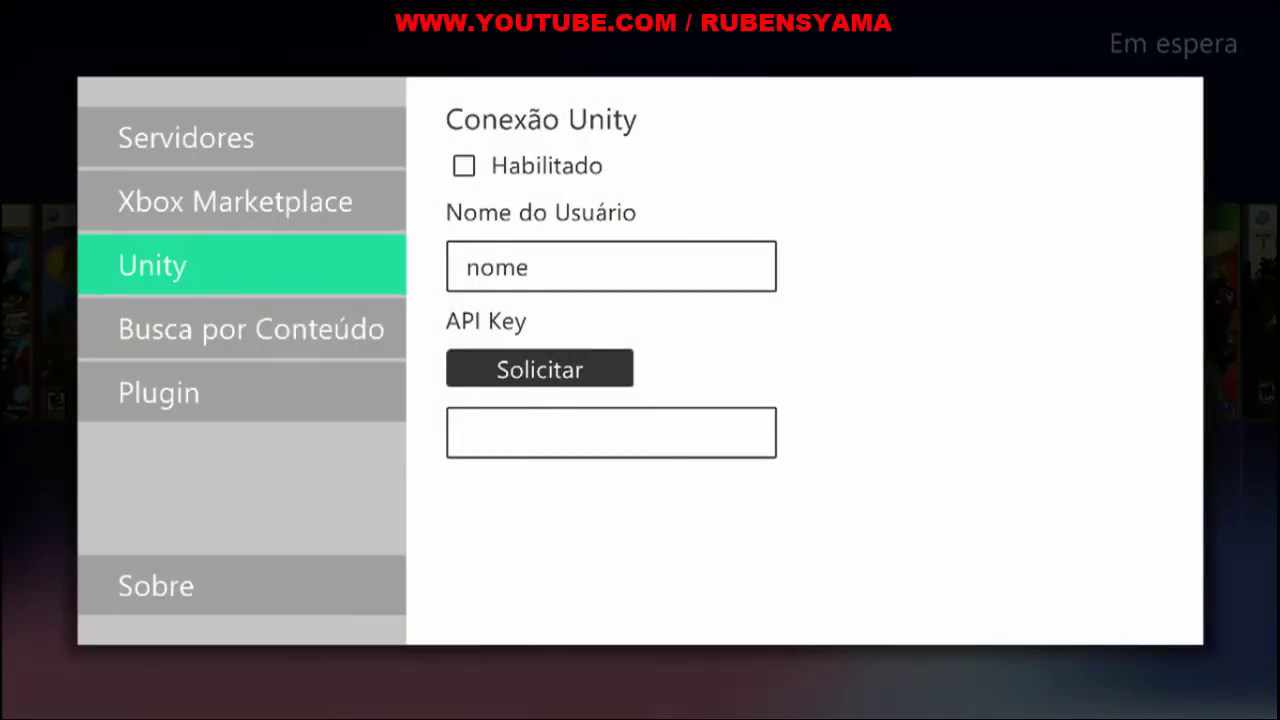
{"action": "left_click", "coordinate": [241, 137]}
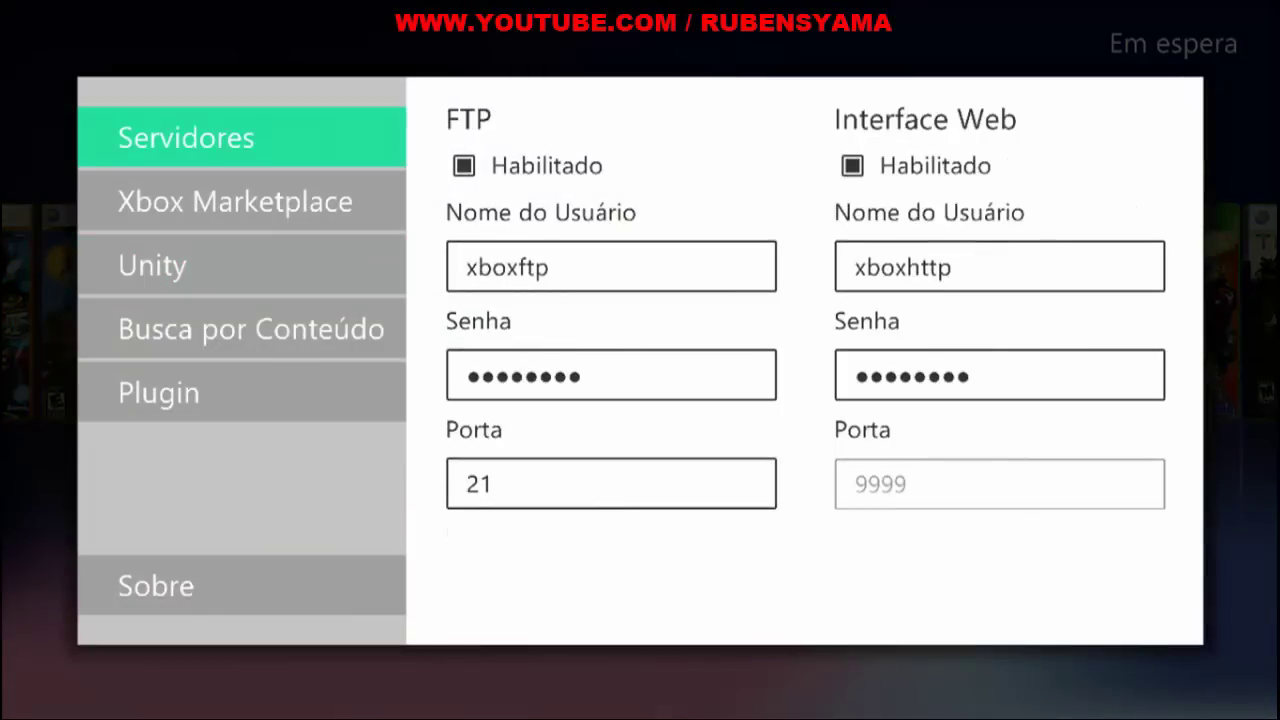
{"action": "left_click", "coordinate": [238, 265]}
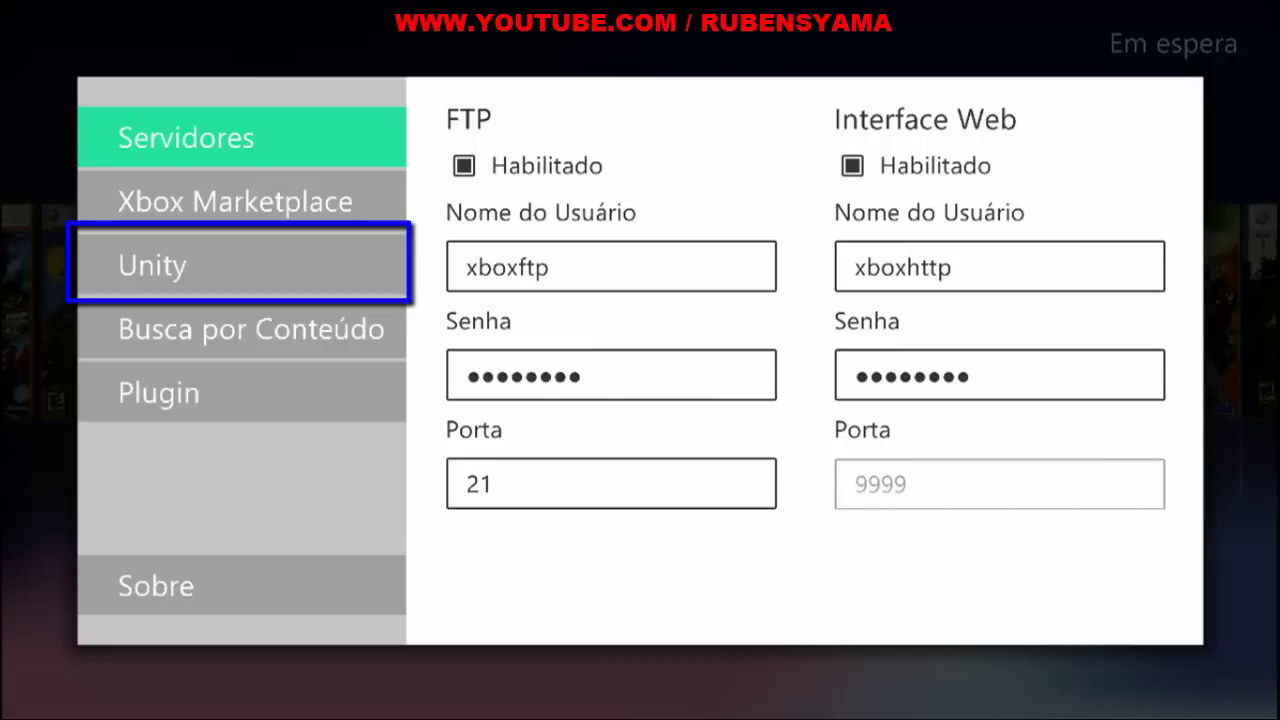
{"action": "key", "text": "Return"}
{"action": "key", "text": "Down"}
{"action": "key", "text": "Up"}
{"action": "key", "text": "Right"}
{"action": "key", "text": "Right"}
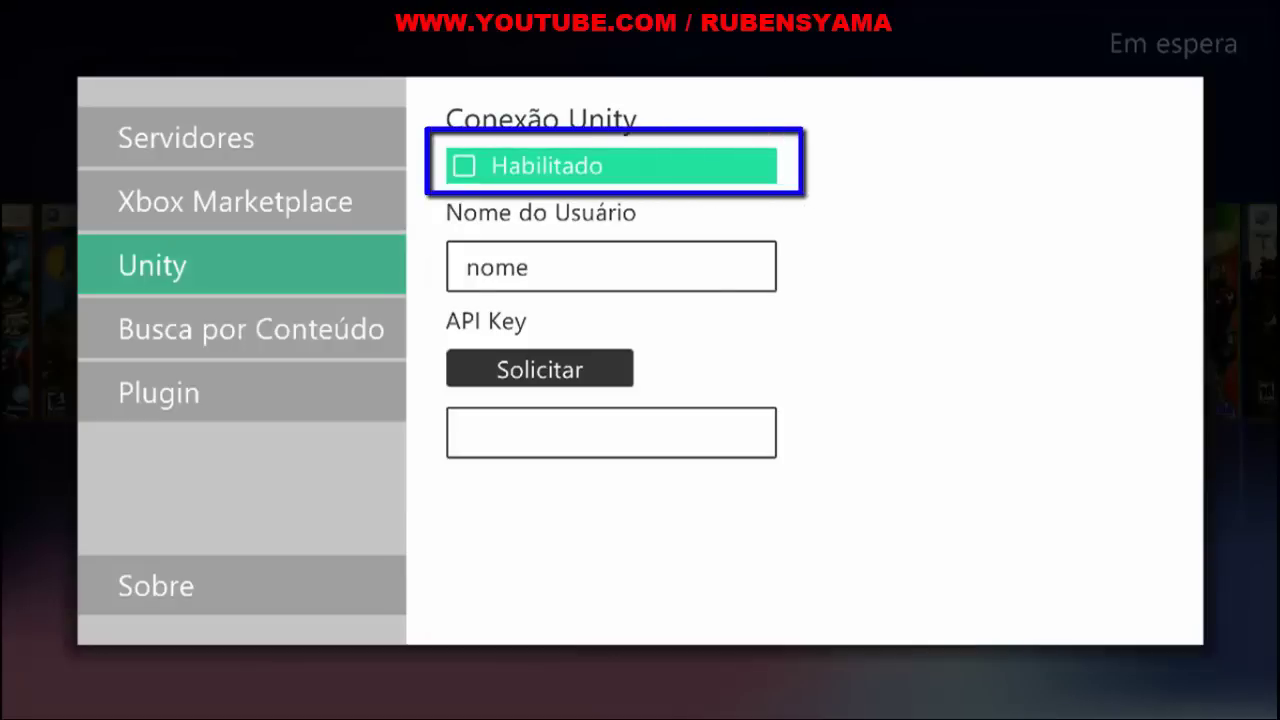
{"action": "key", "text": "Return"}
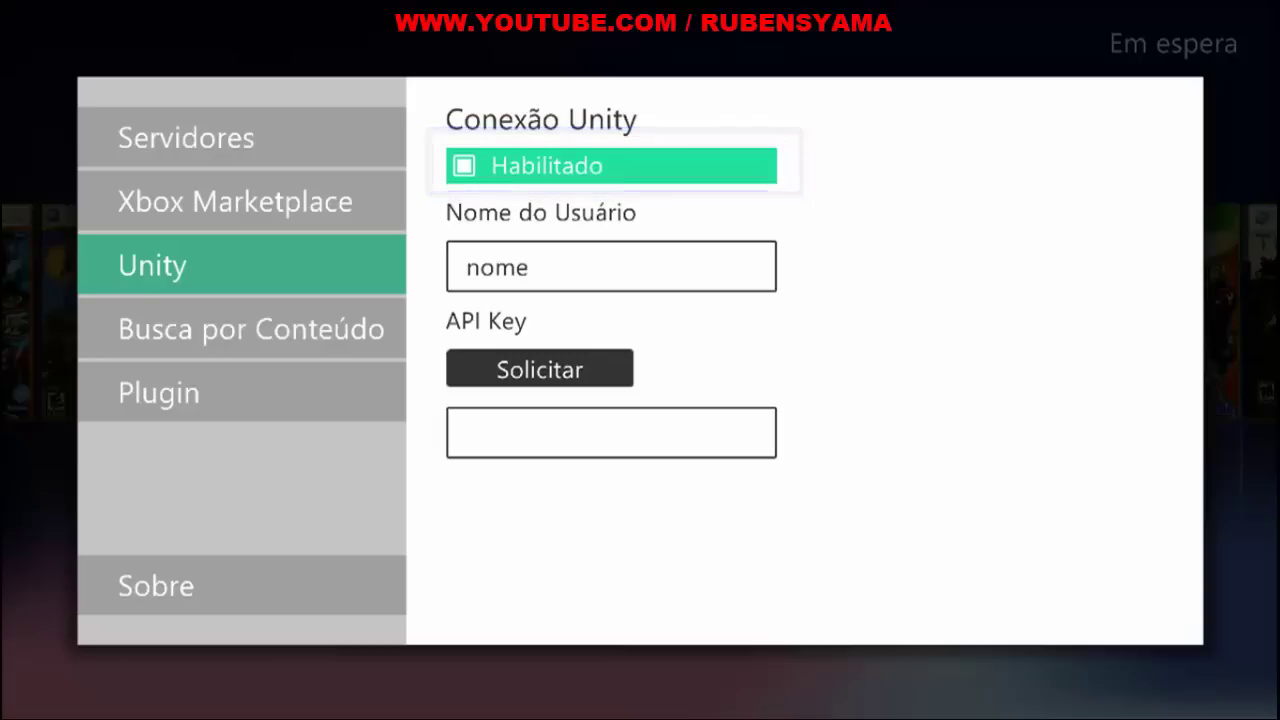
{"action": "key", "text": "Down"}
{"action": "key", "text": "Return"}
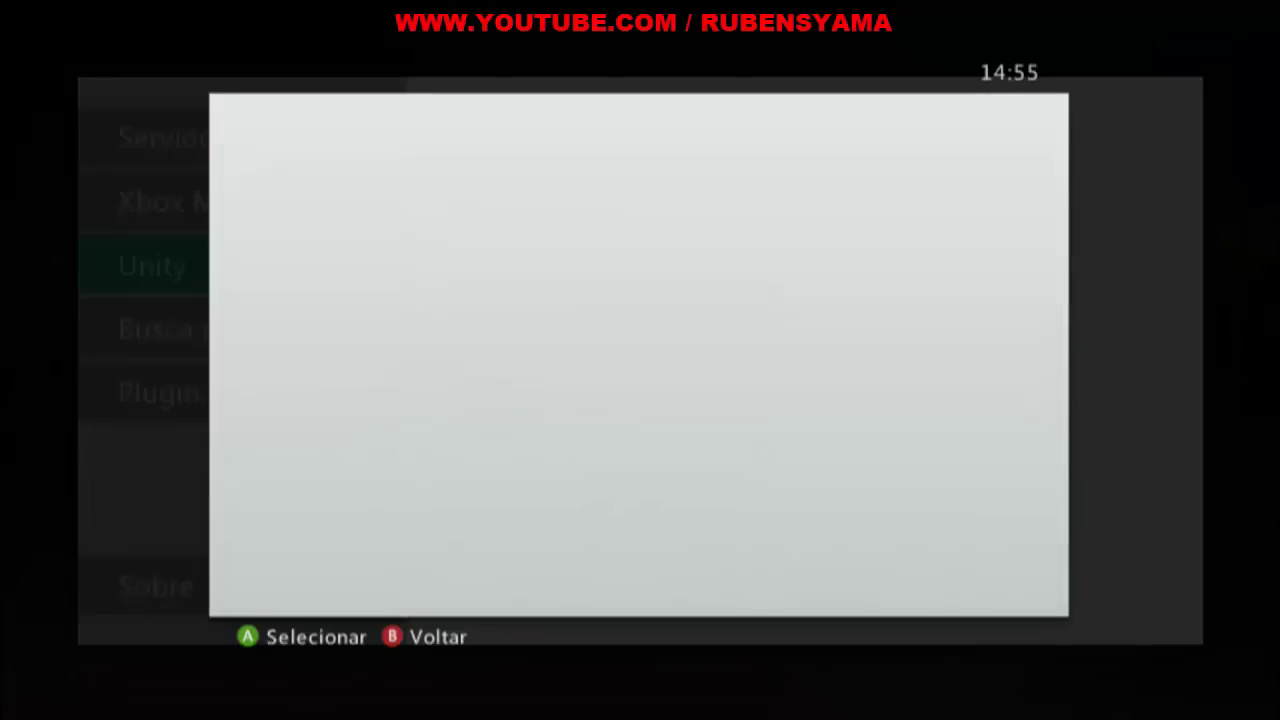
Replace the placeholder 'nome' with the Unity account username and confirm it.
{"action": "key", "text": "BackSpace"}
{"action": "key", "text": "BackSpace"}
{"action": "key", "text": "BackSpace"}
{"action": "key", "text": "BackSpace"}
{"action": "key", "text": "Right"}
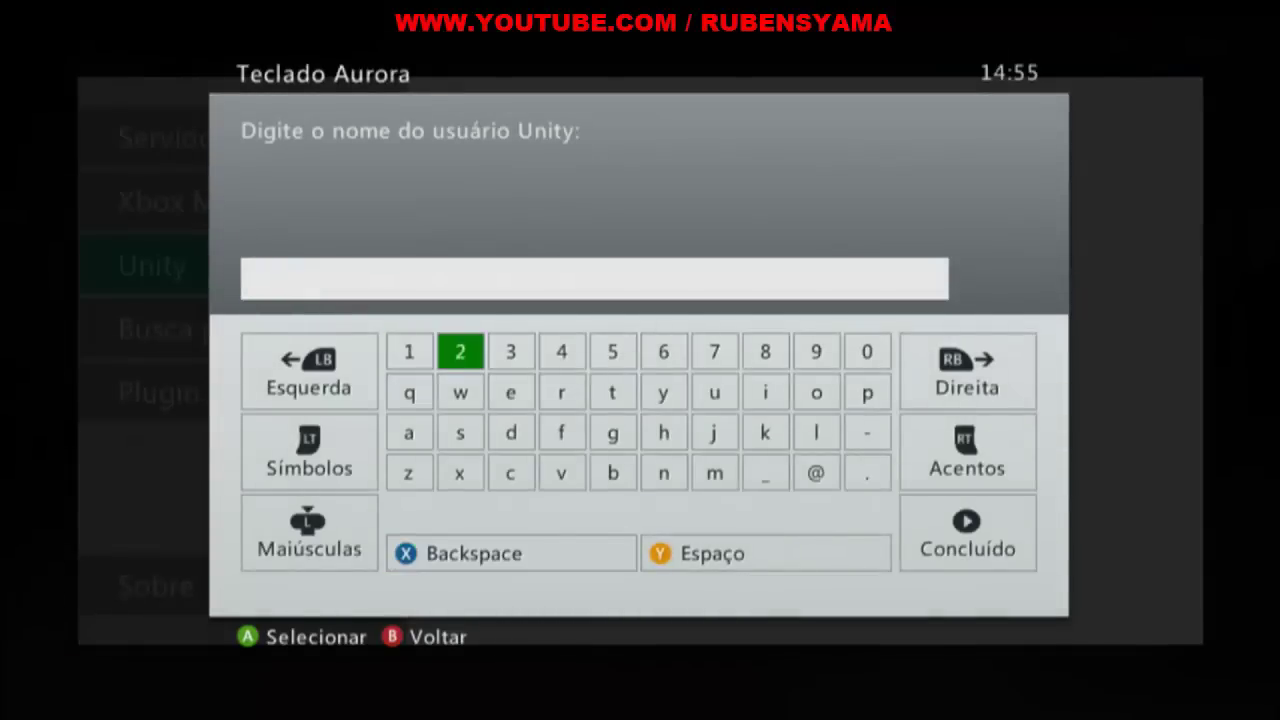
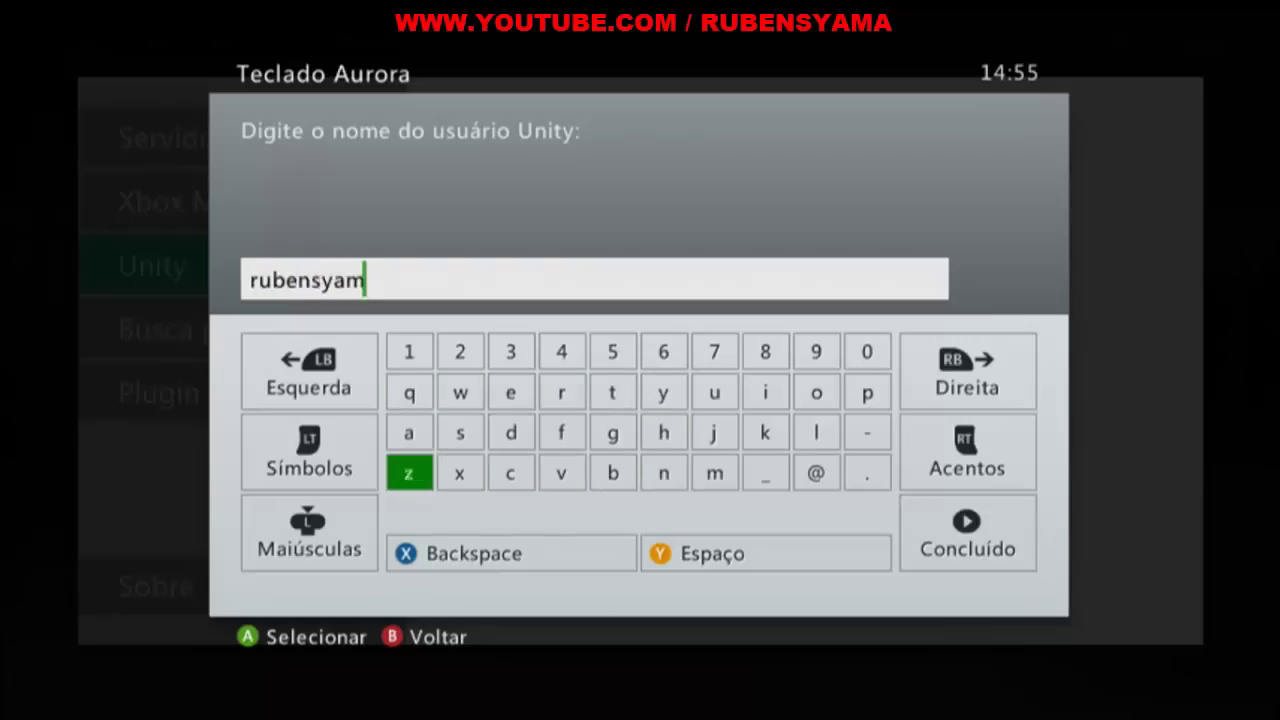
{"action": "key", "text": "Return"}
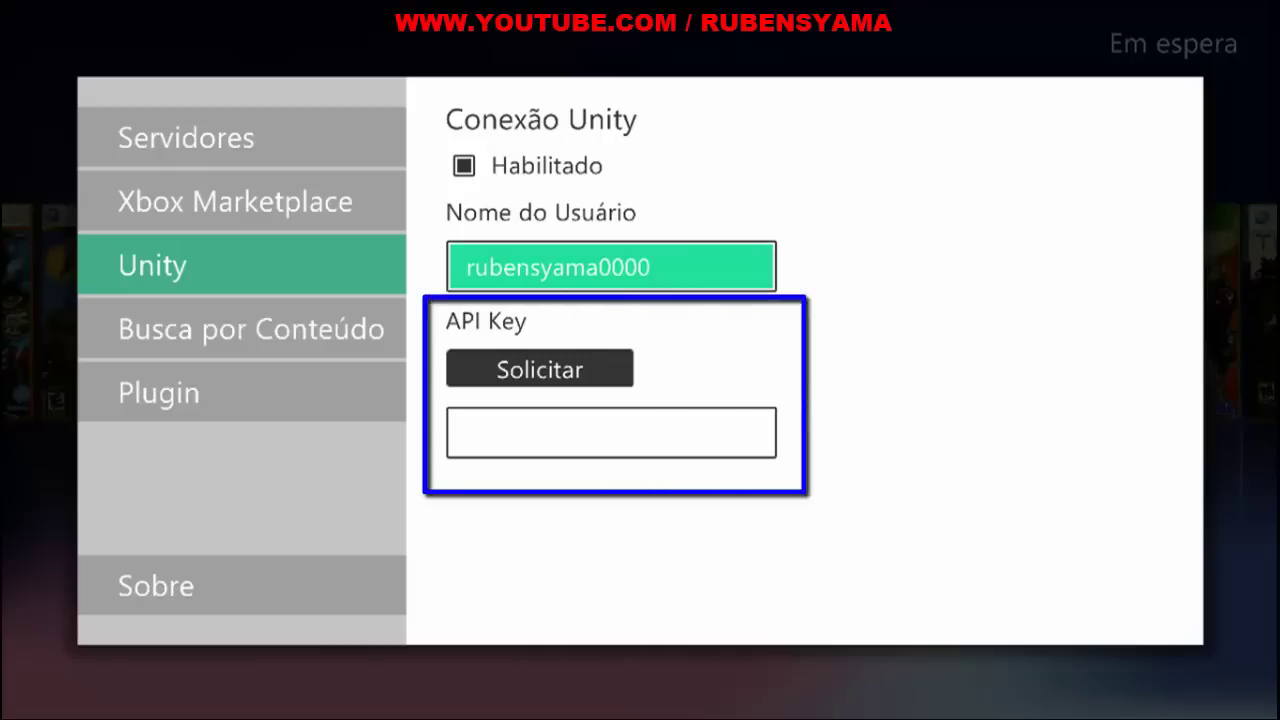
Move to the API Key field and exit the full-screen console view.
{"action": "key", "text": "Down"}
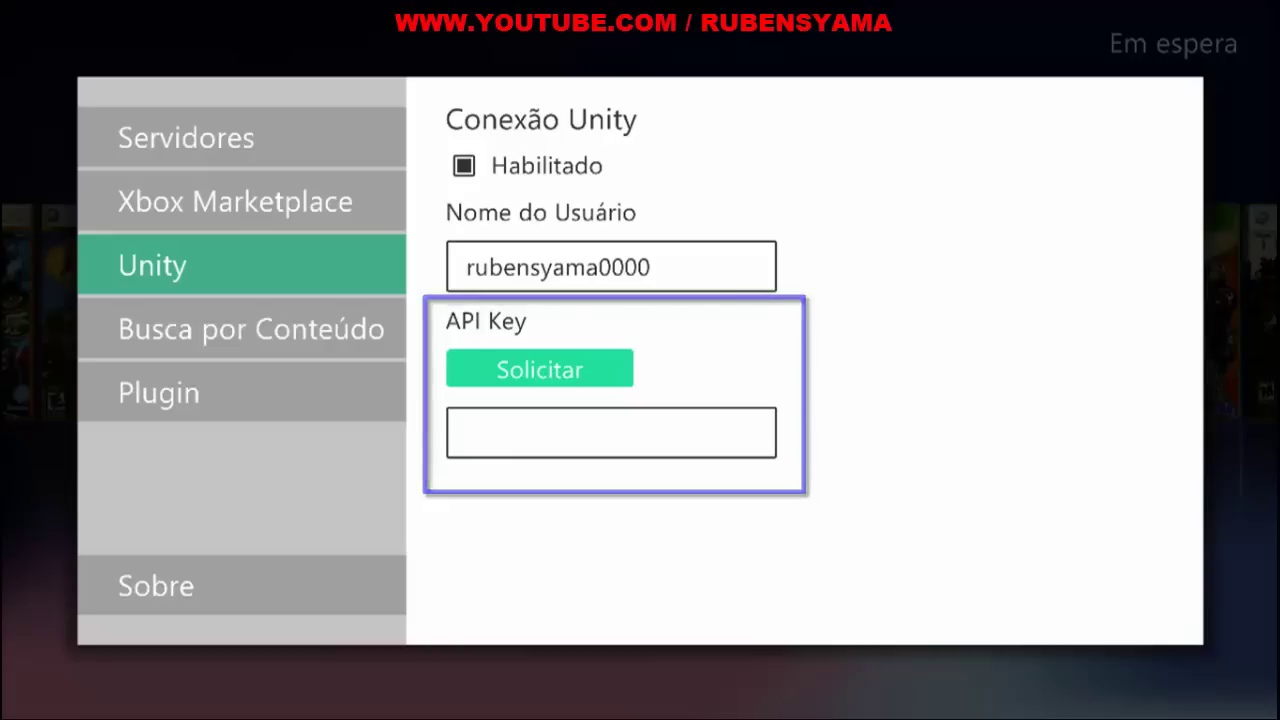
{"action": "key", "text": "Up"}
{"action": "key", "text": "Down"}
{"action": "key", "text": "Down"}
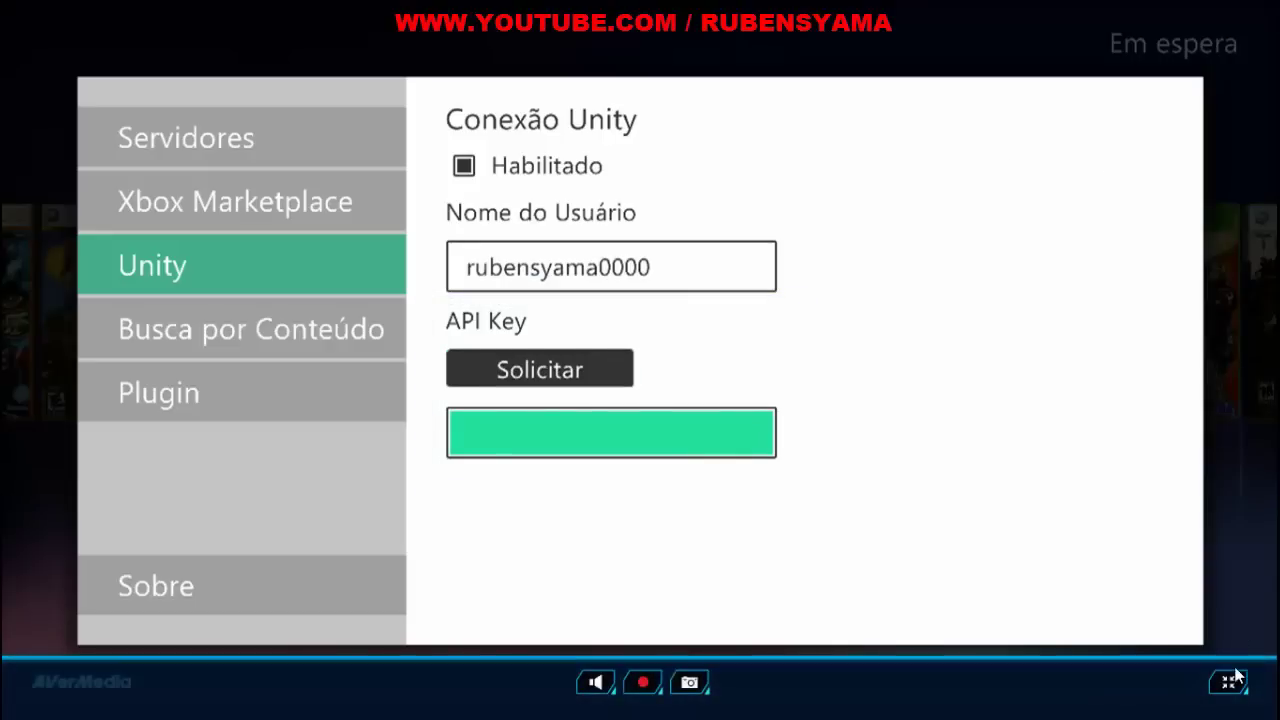
{"action": "left_click", "coordinate": [1228, 684]}
Open the XboxUnity website, close the old tabs and dismiss the translation notice.
{"action": "double_click", "coordinate": [47, 440]}
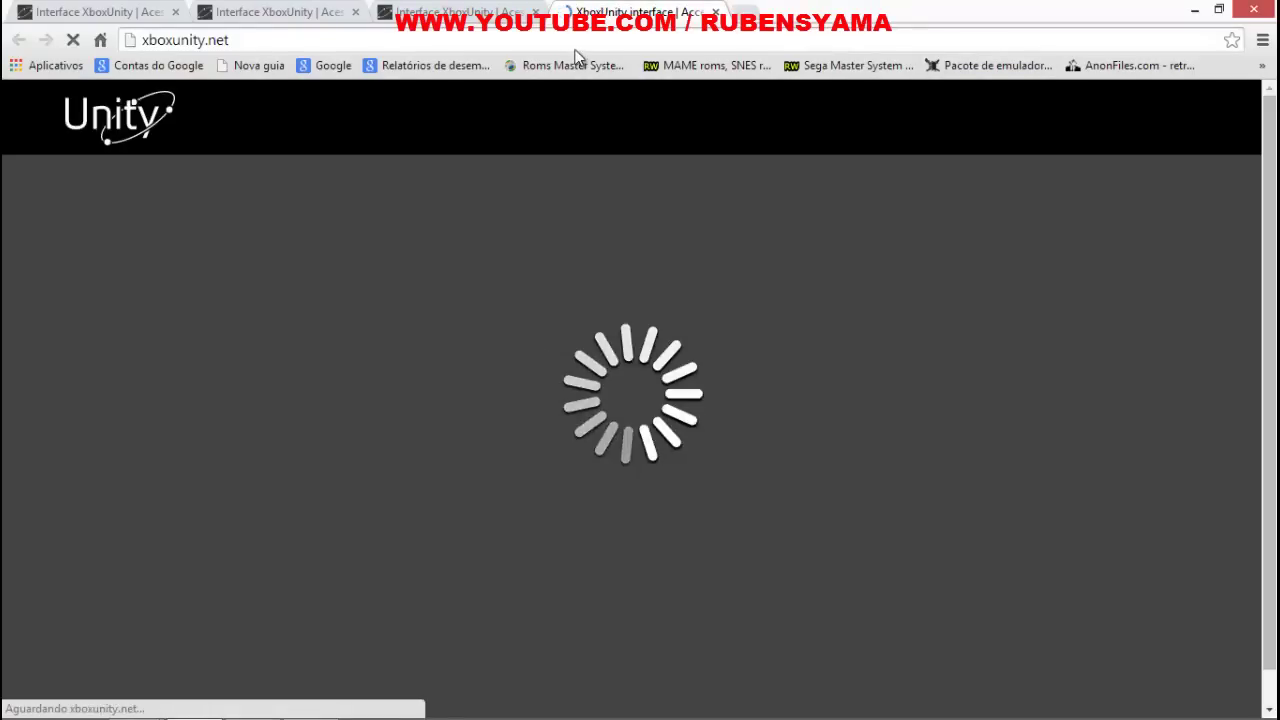
{"action": "left_click", "coordinate": [500, 12]}
{"action": "left_click", "coordinate": [535, 12]}
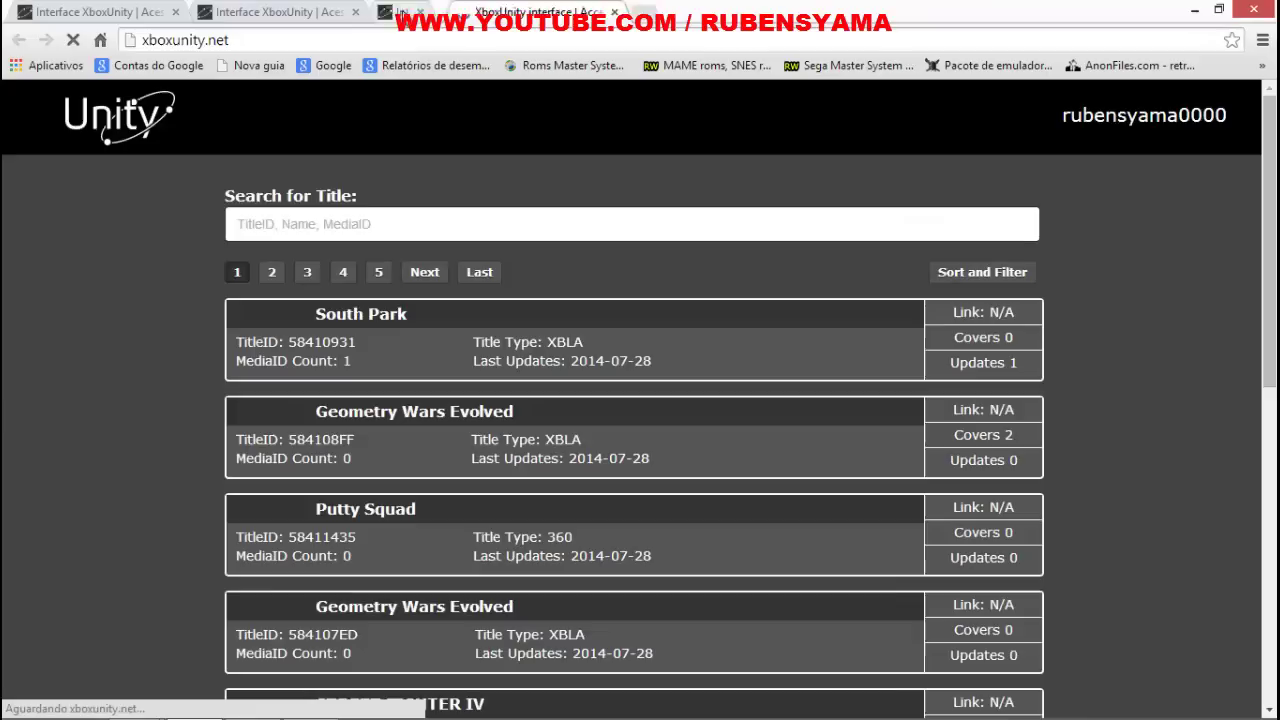
{"action": "left_click", "coordinate": [356, 12]}
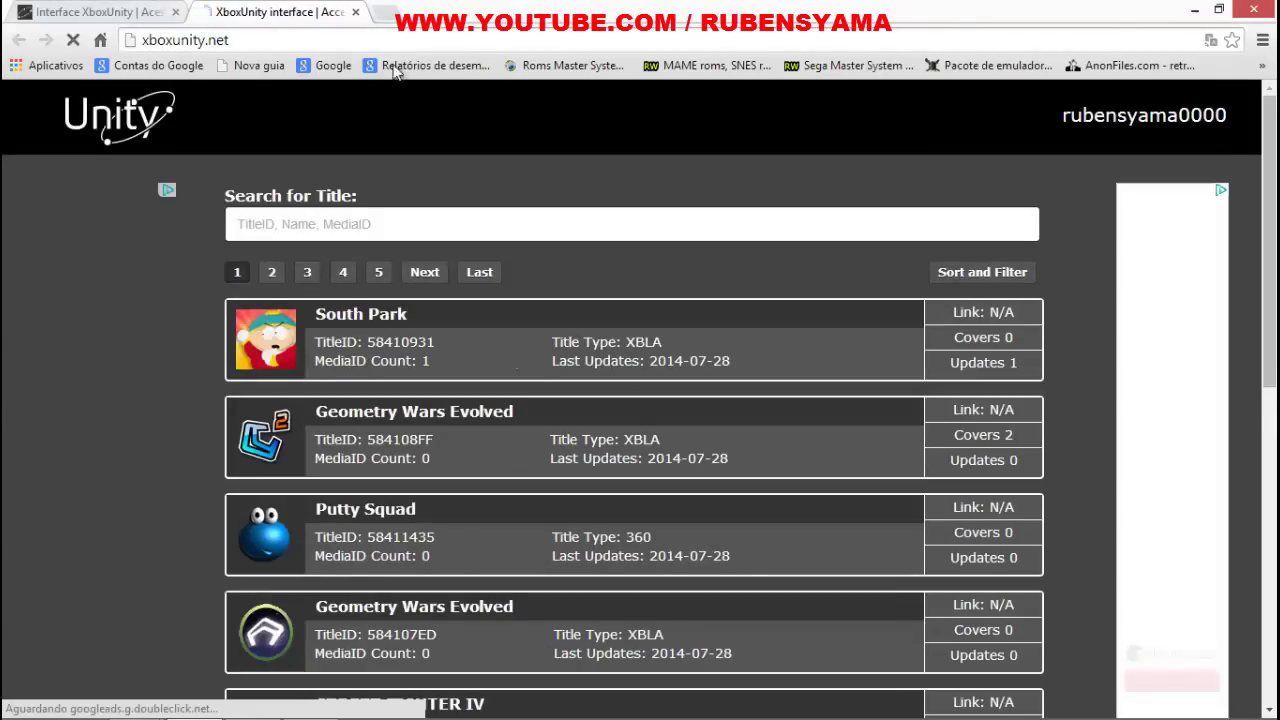
{"action": "left_click", "coordinate": [1071, 179]}
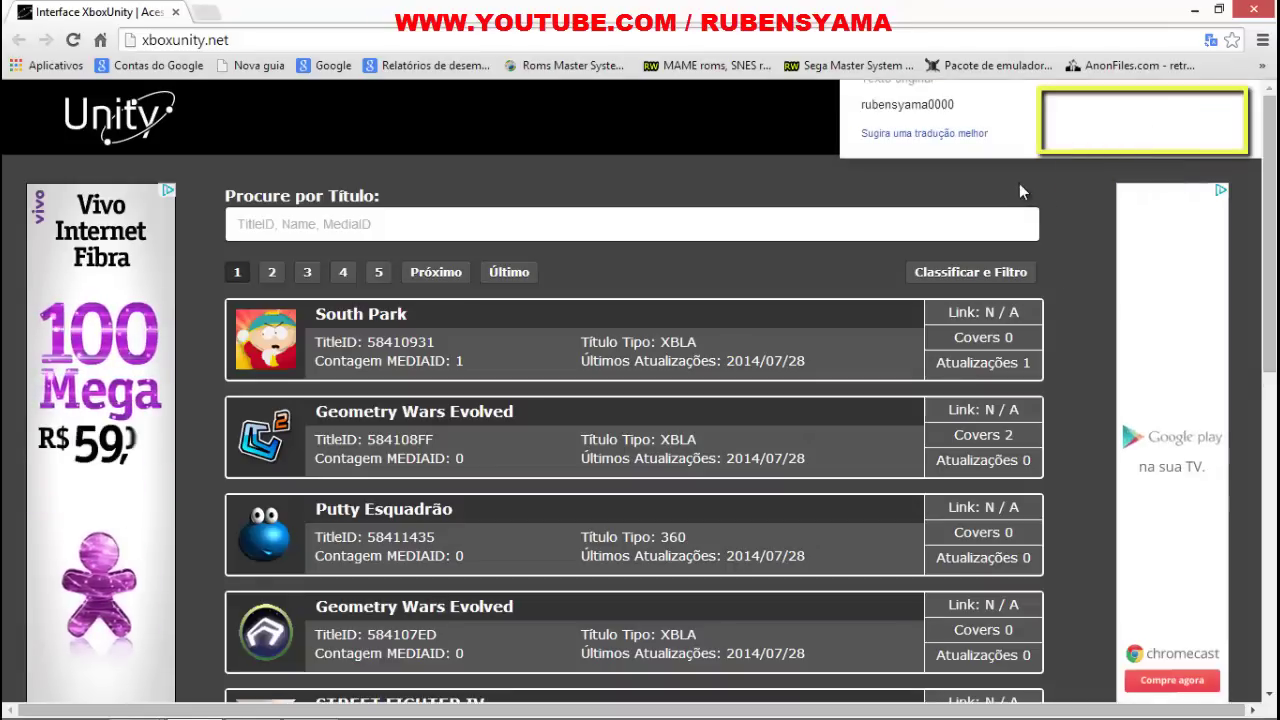
Find the account's ApiKey on the Configurações profile page, then return to RECentral.
{"action": "mouse_move", "coordinate": [1140, 135]}
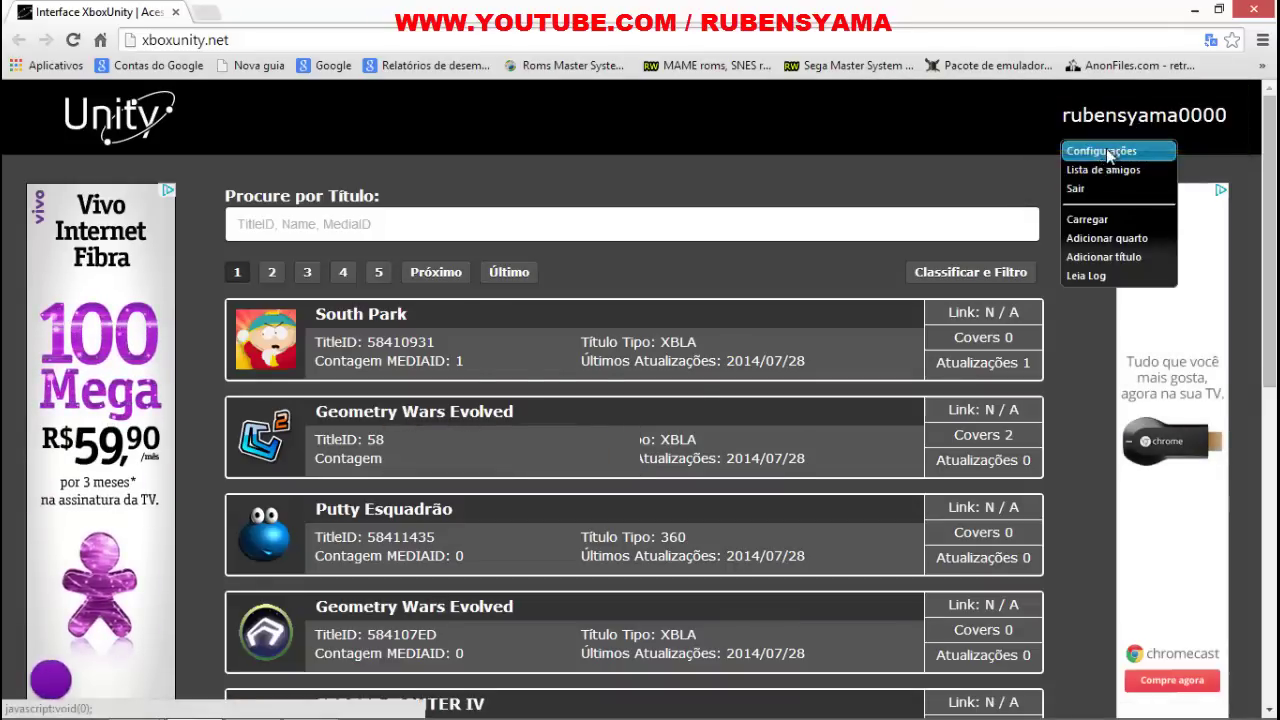
{"action": "left_click", "coordinate": [1106, 148]}
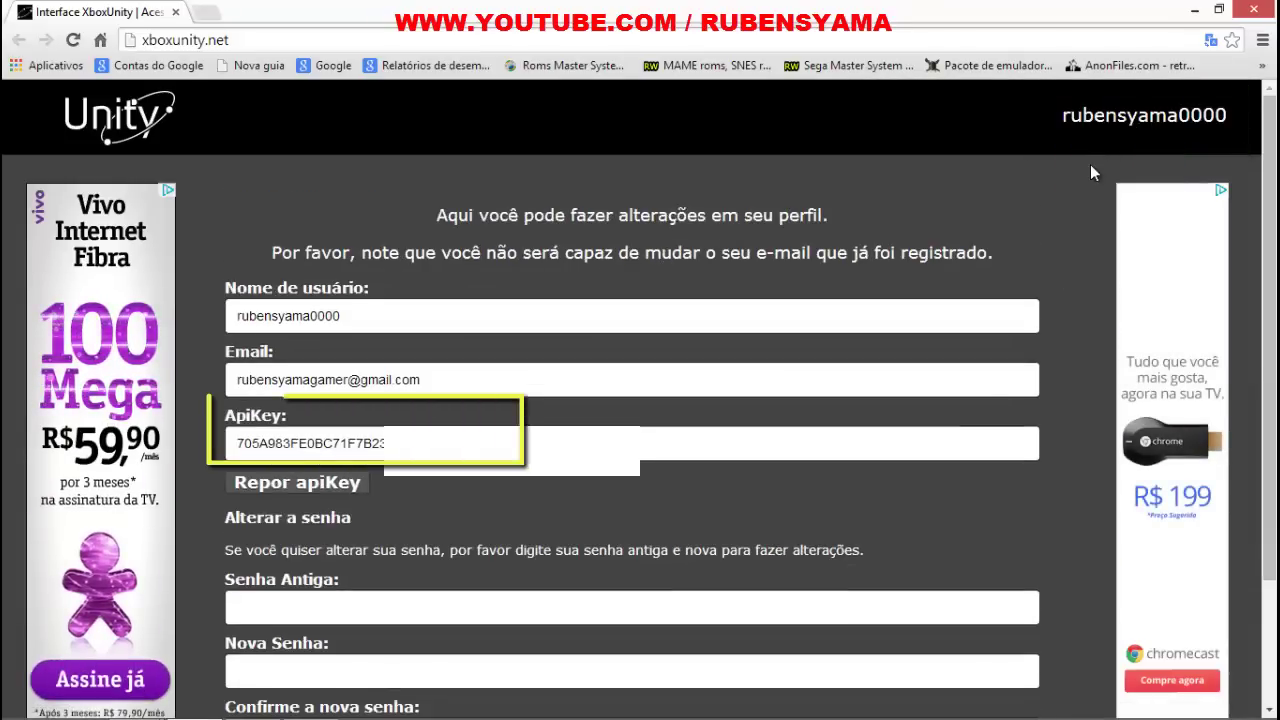
{"action": "left_click_drag", "start_coordinate": [486, 443], "coordinate": [332, 443]}
{"action": "left_click", "coordinate": [486, 443]}
{"action": "left_click_drag", "start_coordinate": [486, 443], "coordinate": [229, 443]}
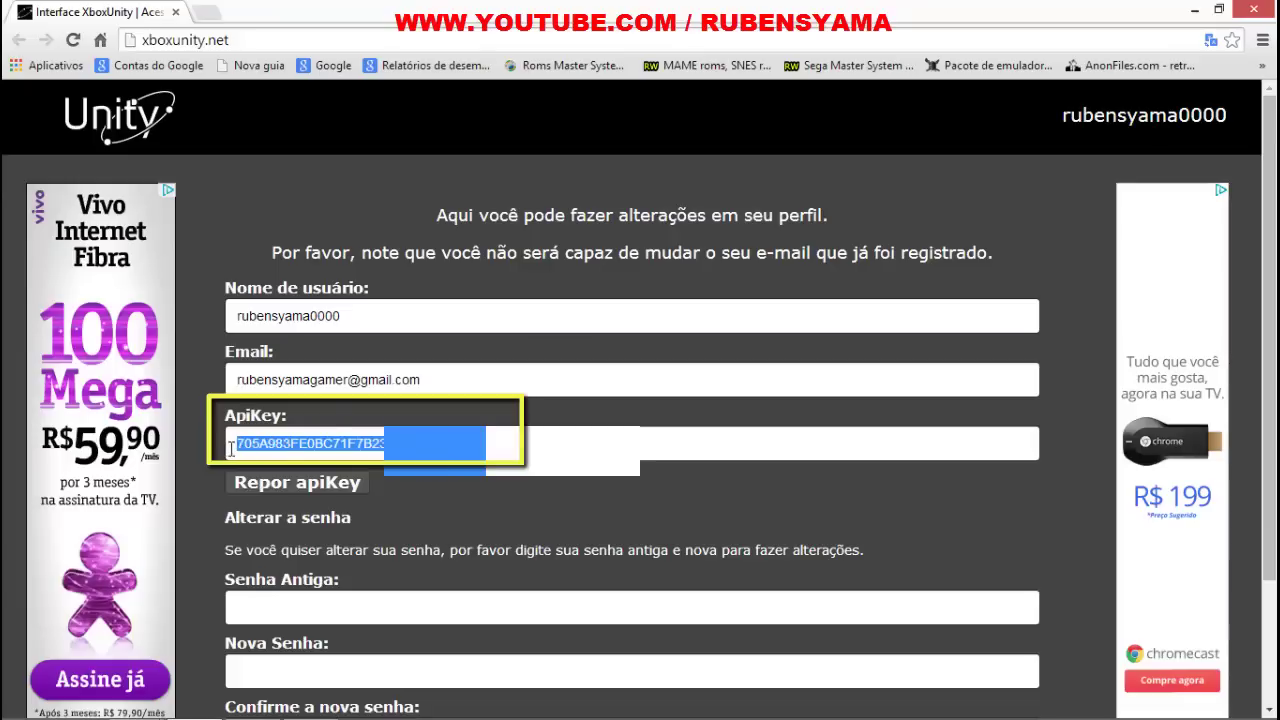
{"action": "left_click", "coordinate": [276, 443]}
{"action": "left_click", "coordinate": [474, 443]}
{"action": "left_click_drag", "start_coordinate": [486, 443], "coordinate": [229, 443]}
{"action": "left_click", "coordinate": [276, 443]}
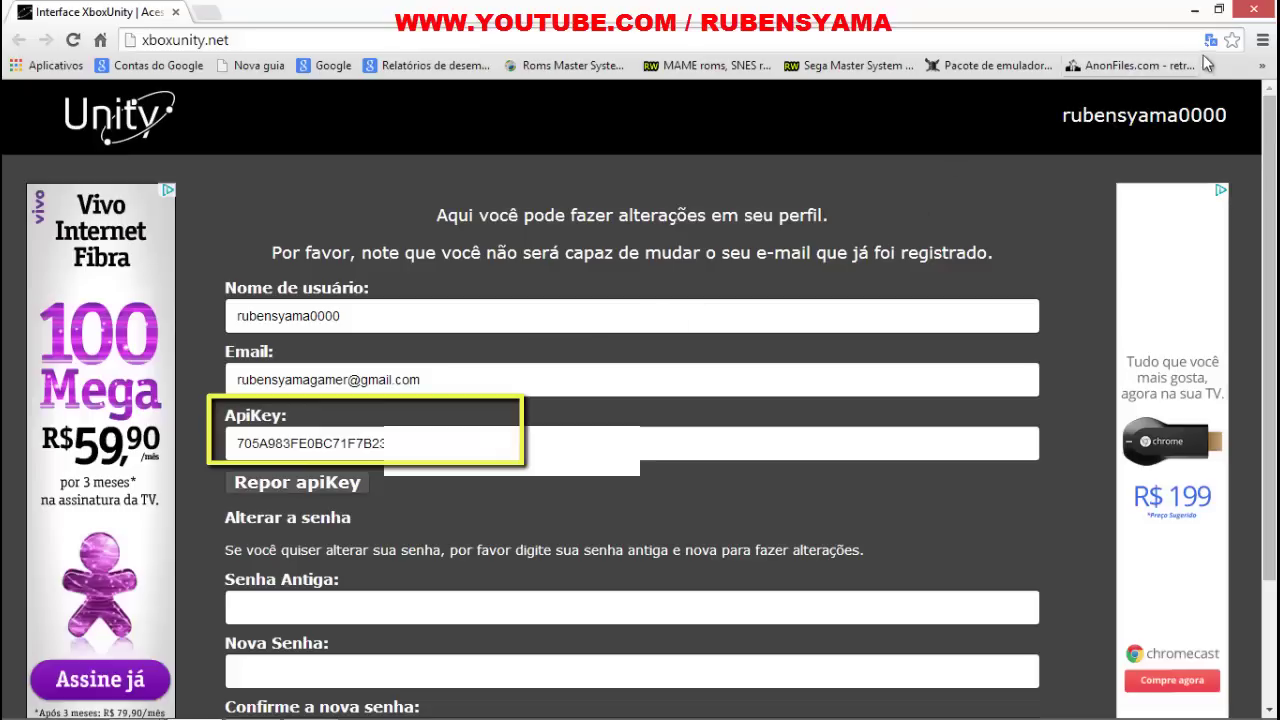
{"action": "left_click", "coordinate": [1194, 10]}
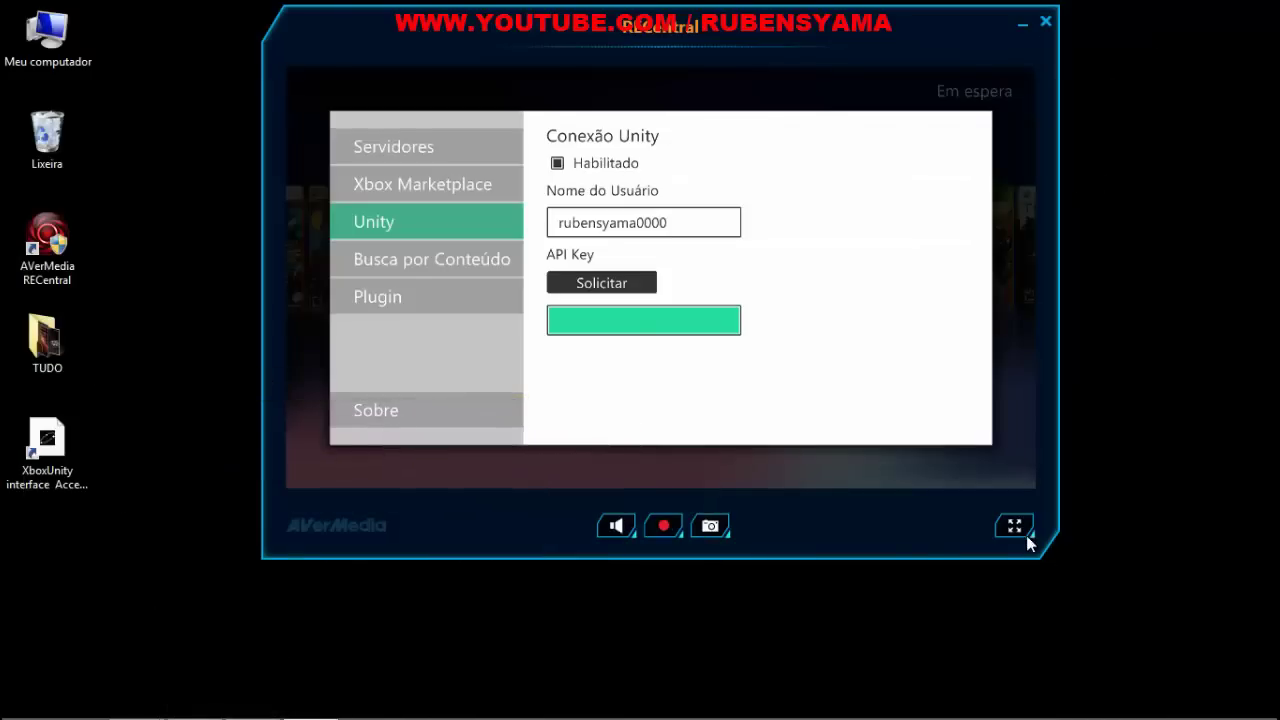
Return the console feed to full screen and request the API key from Unity.
{"action": "left_click", "coordinate": [1027, 534]}
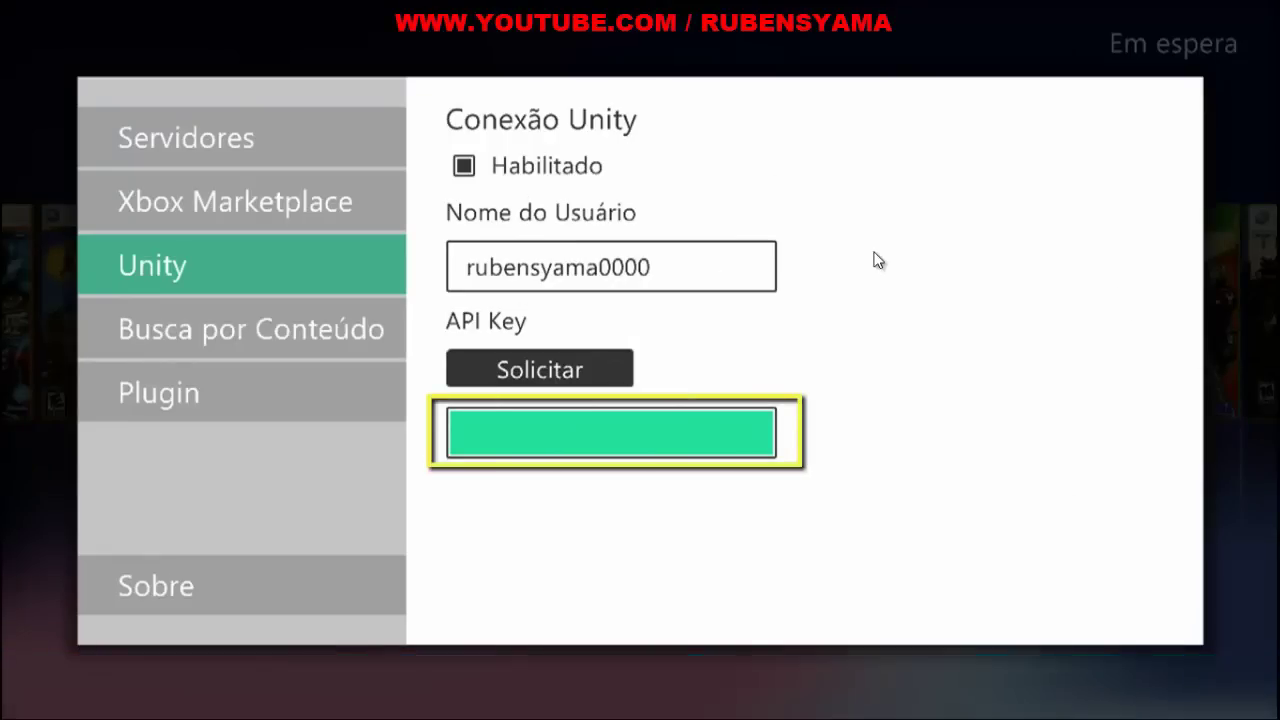
{"action": "key", "text": "Up"}
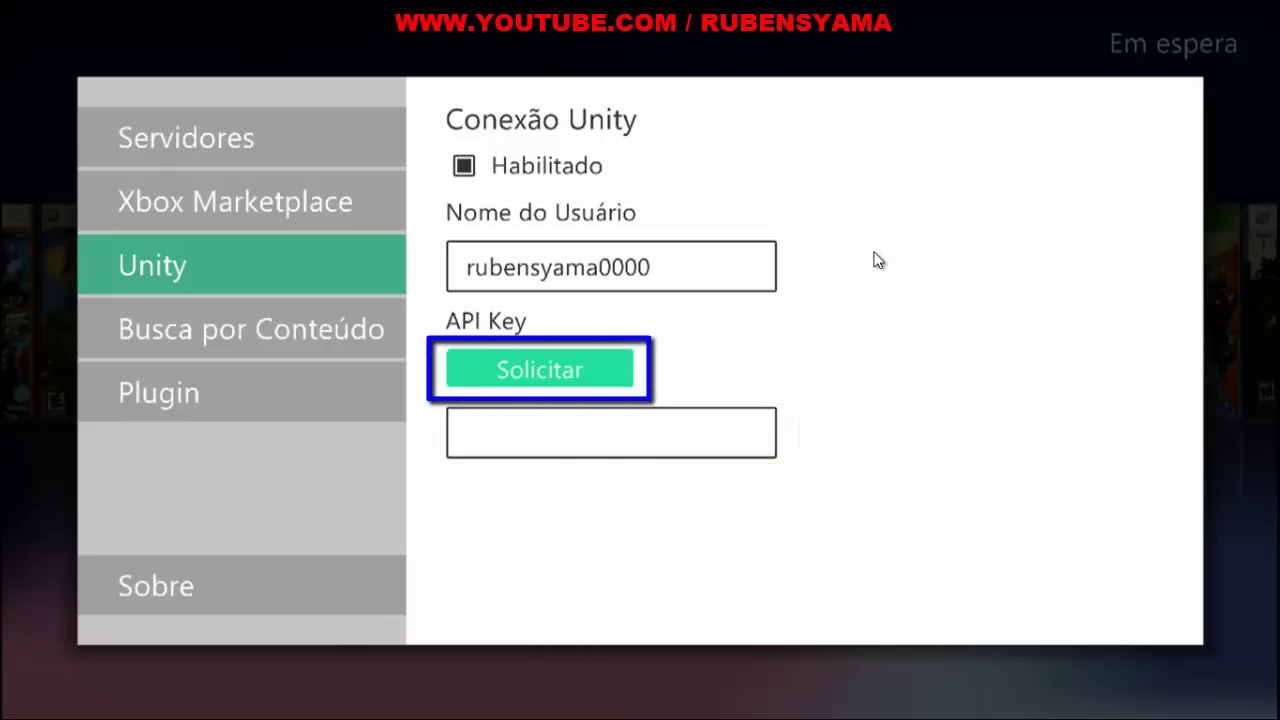
{"action": "key", "text": "Return"}
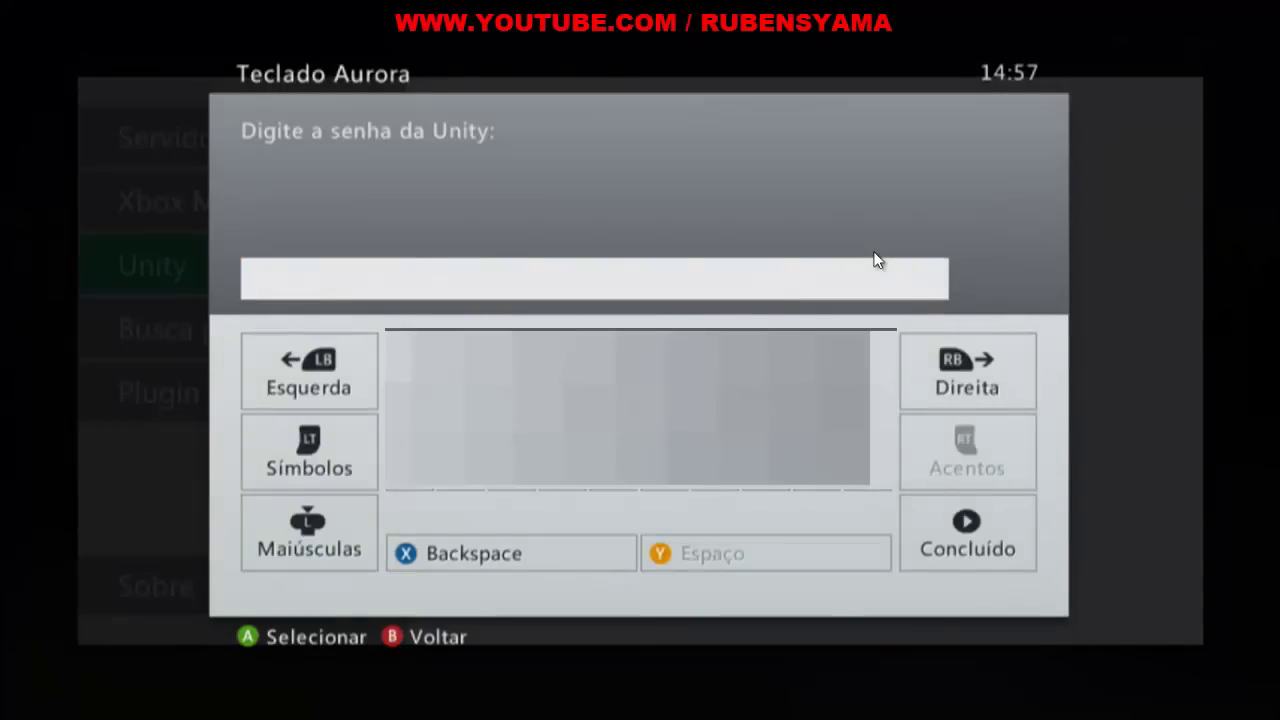
Type the Unity account password on the on-screen keyboard and confirm it.
{"action": "key", "text": "Return"}
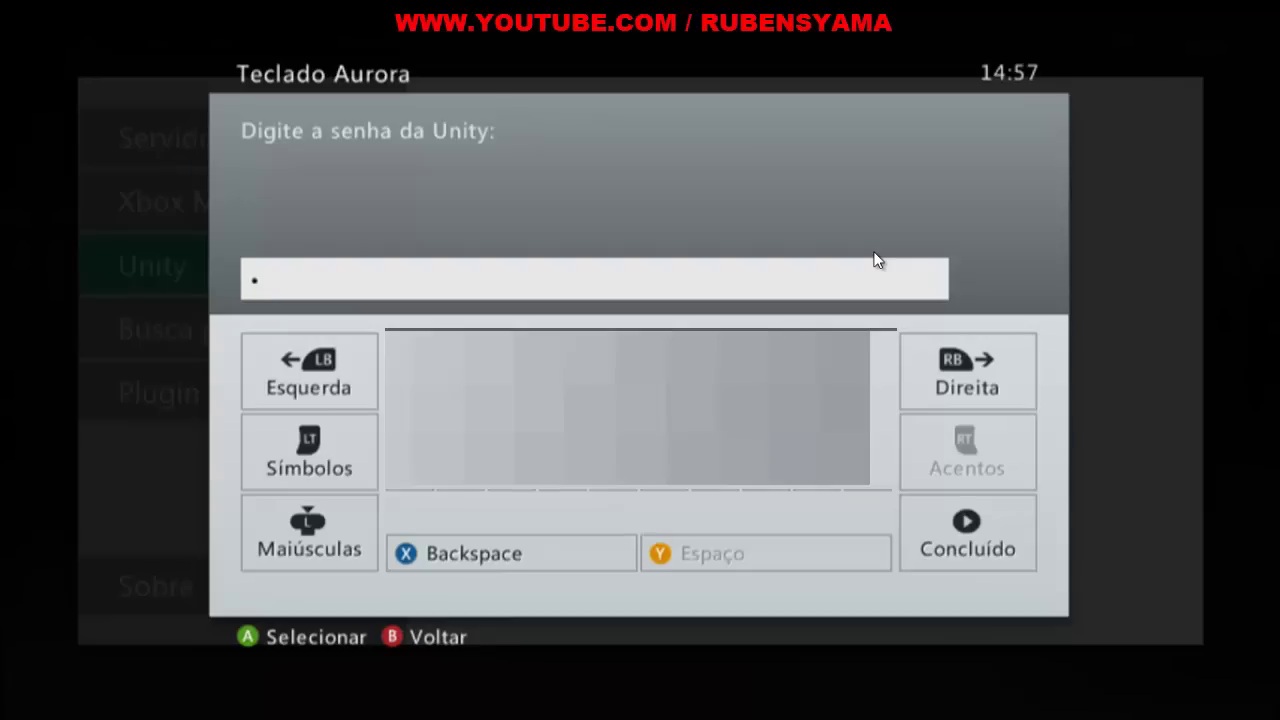
{"action": "key", "text": "Return"}
{"action": "key", "text": "Return"}
{"action": "key", "text": "Return"}
{"action": "key", "text": "Return"}
{"action": "key", "text": "Return"}
{"action": "key", "text": "Return"}
{"action": "key", "text": "Return"}
{"action": "key", "text": "Return"}
{"action": "key", "text": "Return"}
{"action": "key", "text": "Return"}
{"action": "key", "text": "Return"}
{"action": "key", "text": "Return"}
{"action": "key", "text": "Return"}
{"action": "key", "text": "Return"}
{"action": "key", "text": "Return"}
{"action": "key", "text": "Right"}
{"action": "key", "text": "Down"}
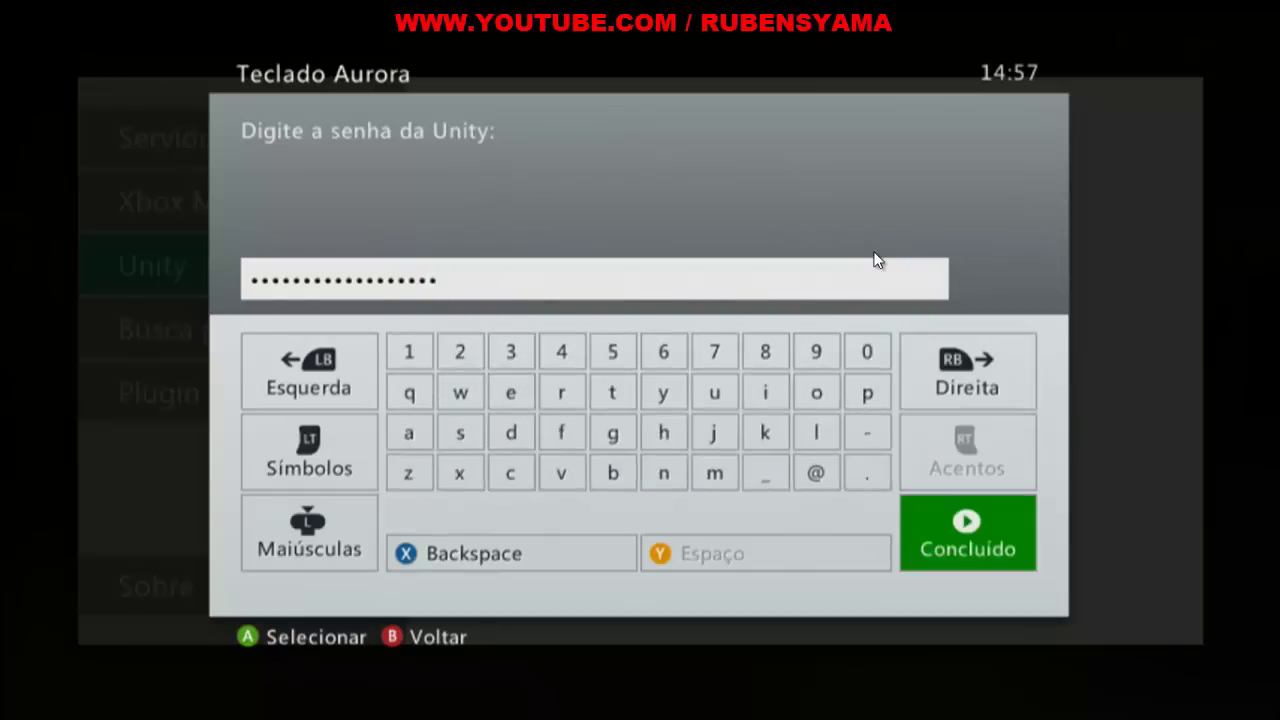
{"action": "key", "text": "Return"}
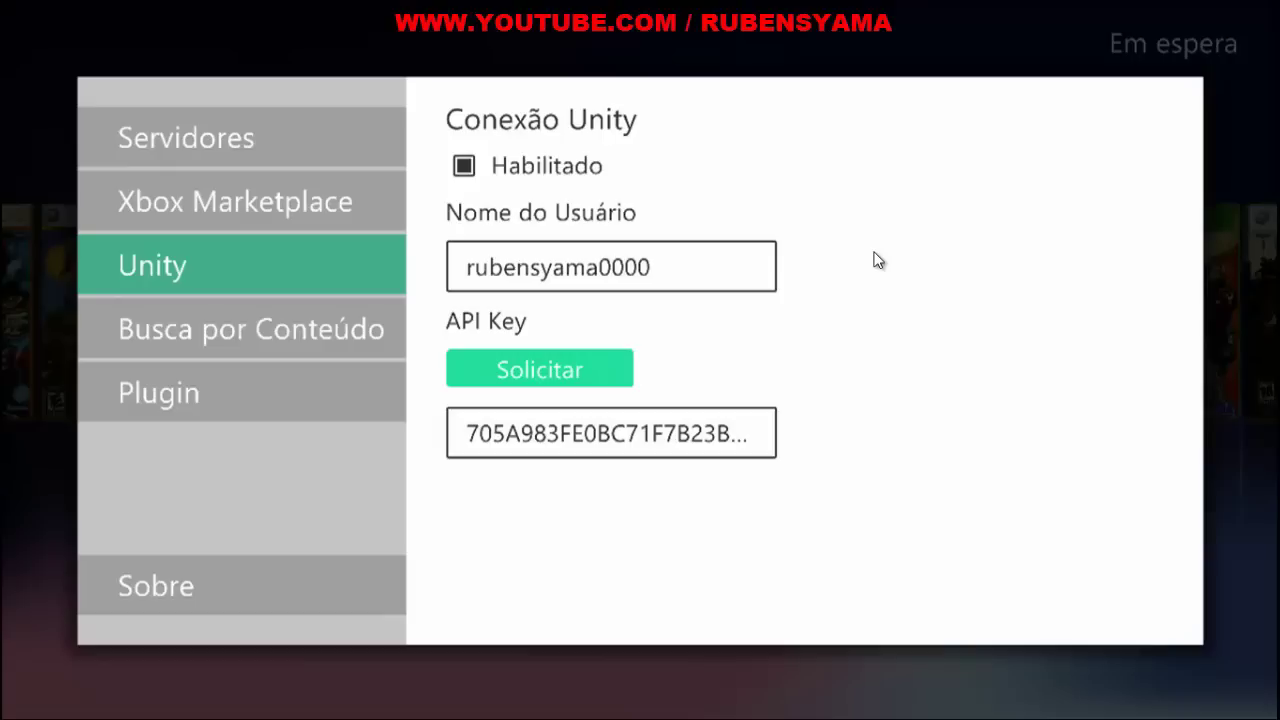
Enable UPNP for LiNK in Aurora's Plugin settings.
{"action": "key", "text": "Left"}
{"action": "key", "text": "Down"}
{"action": "key", "text": "Down"}
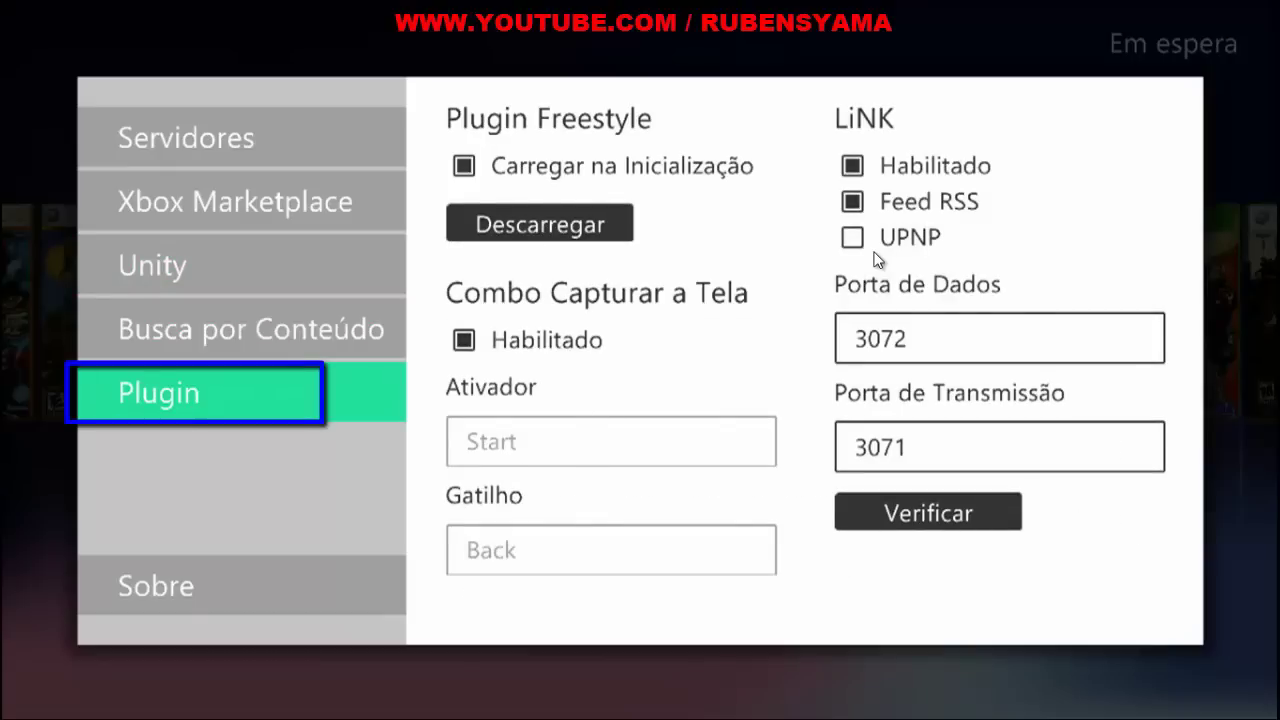
{"action": "key", "text": "Right"}
{"action": "key", "text": "Down"}
{"action": "key", "text": "Right"}
{"action": "key", "text": "Down"}
{"action": "key", "text": "Down"}
{"action": "key", "text": "Down"}
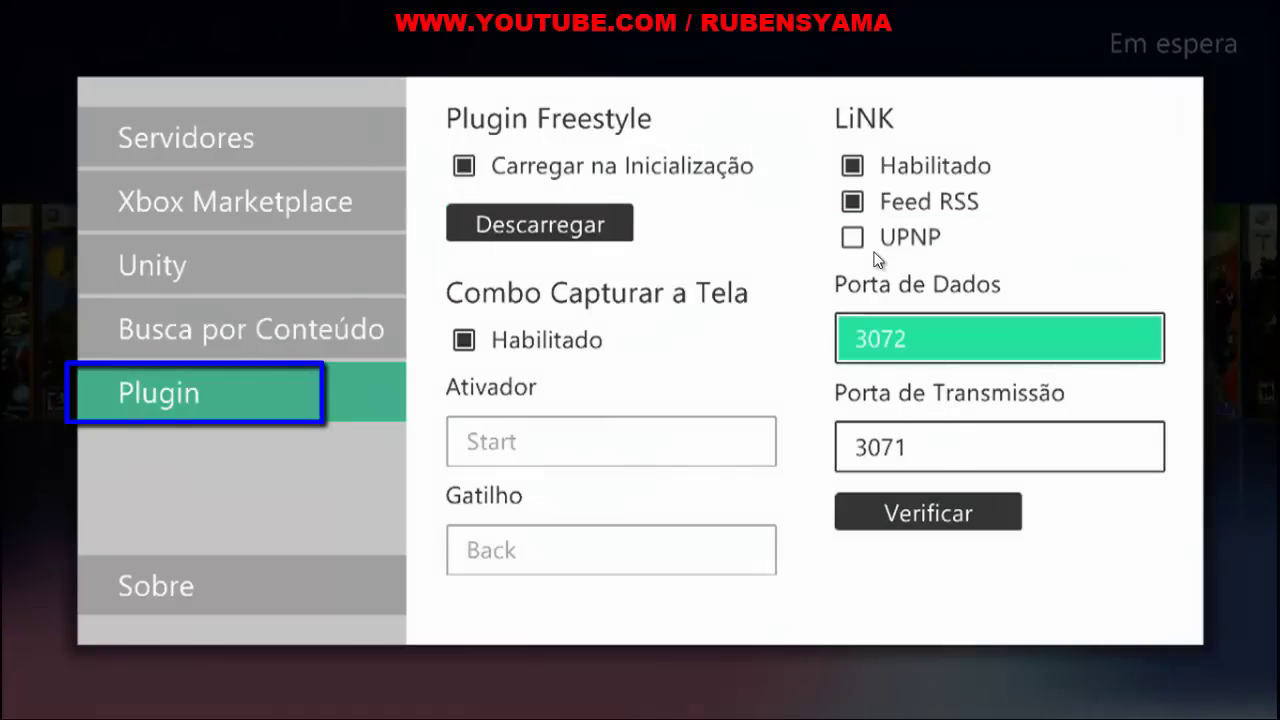
{"action": "key", "text": "Up"}
{"action": "key", "text": "Up"}
{"action": "key", "text": "Return"}
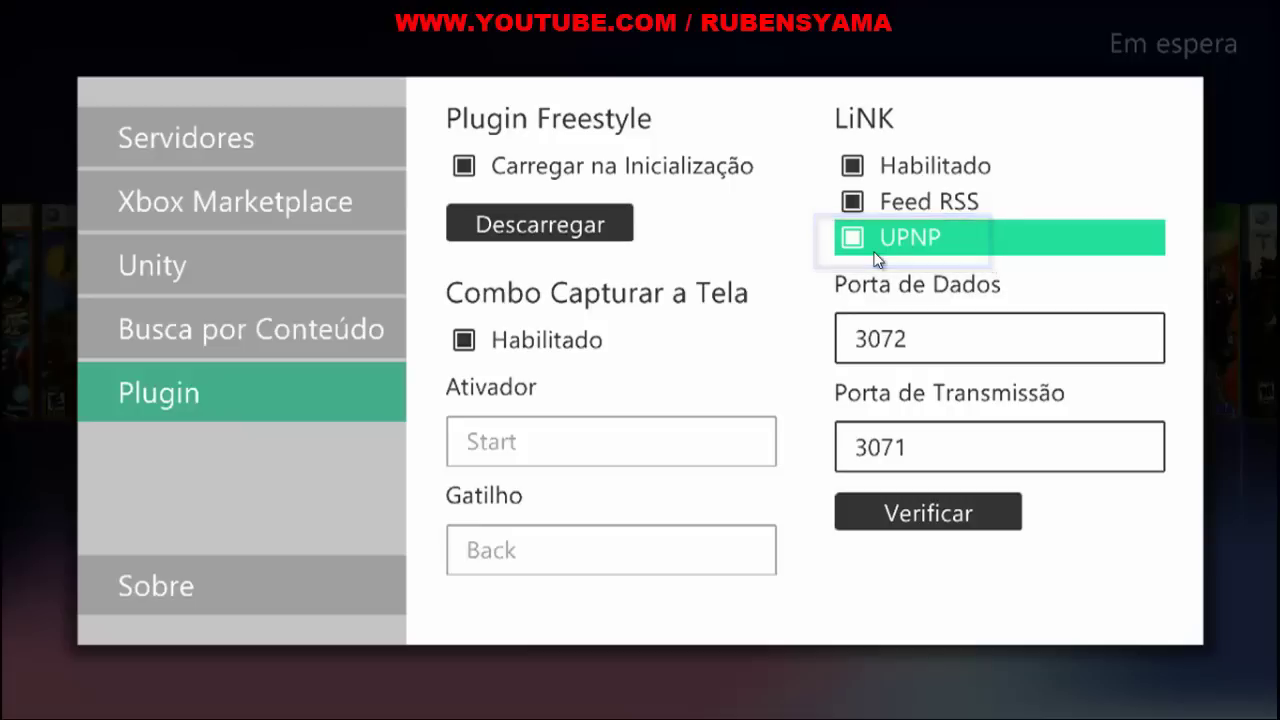
Run the LiNK Verificar check until all pass, then exit to the game carousel.
{"action": "key", "text": "Left"}
{"action": "key", "text": "Left"}
{"action": "key", "text": "Right"}
{"action": "key", "text": "Down"}
{"action": "key", "text": "Down"}
{"action": "key", "text": "Down"}
{"action": "key", "text": "Down"}
{"action": "key", "text": "Down"}
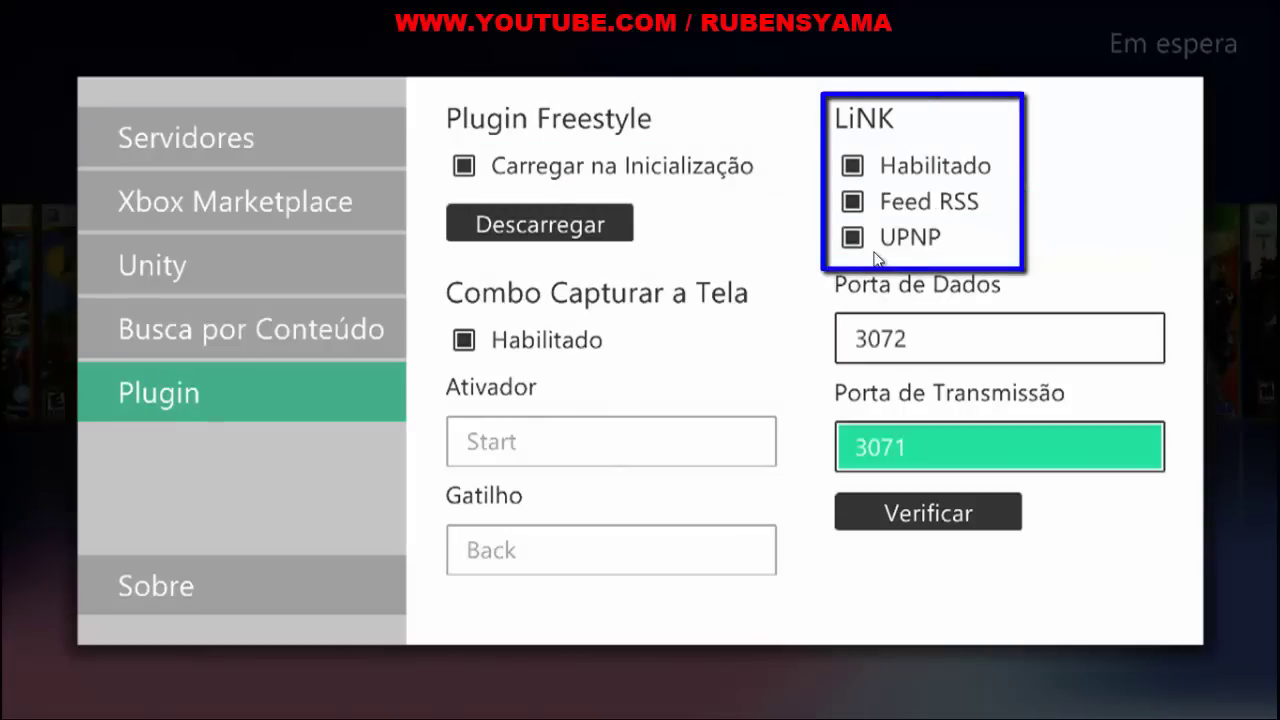
{"action": "key", "text": "Return"}
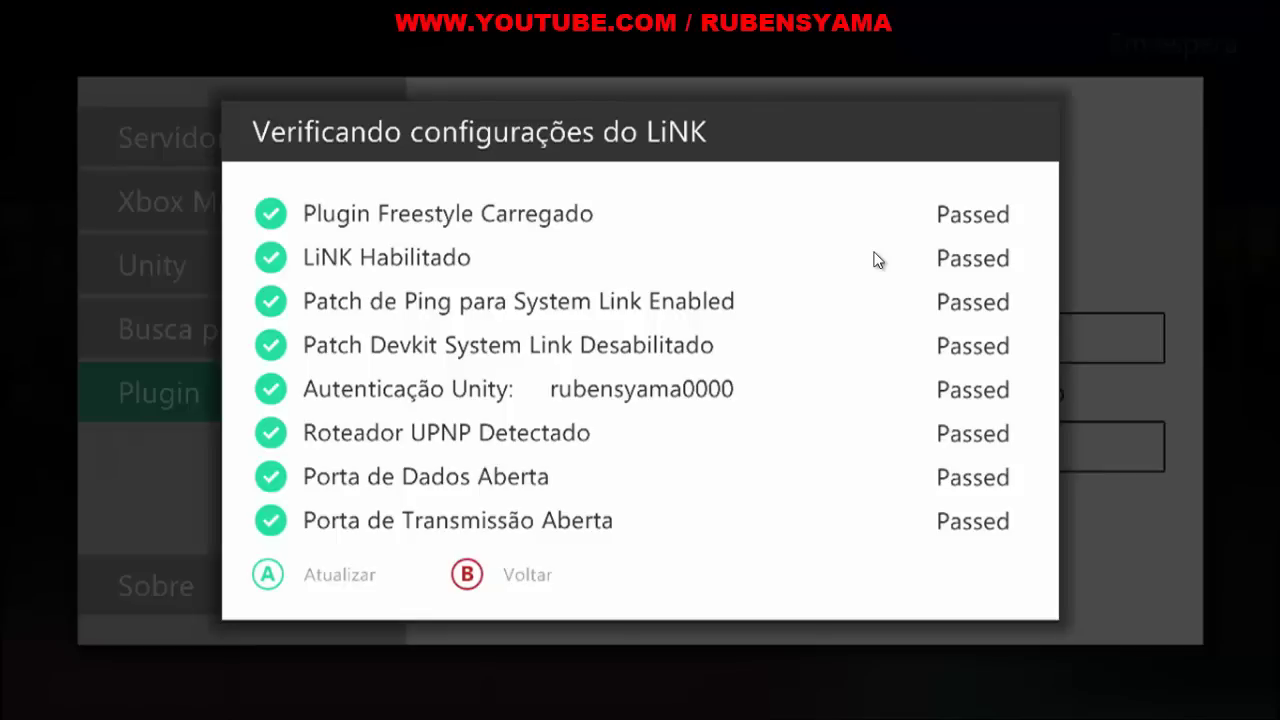
{"action": "key", "text": "Escape"}
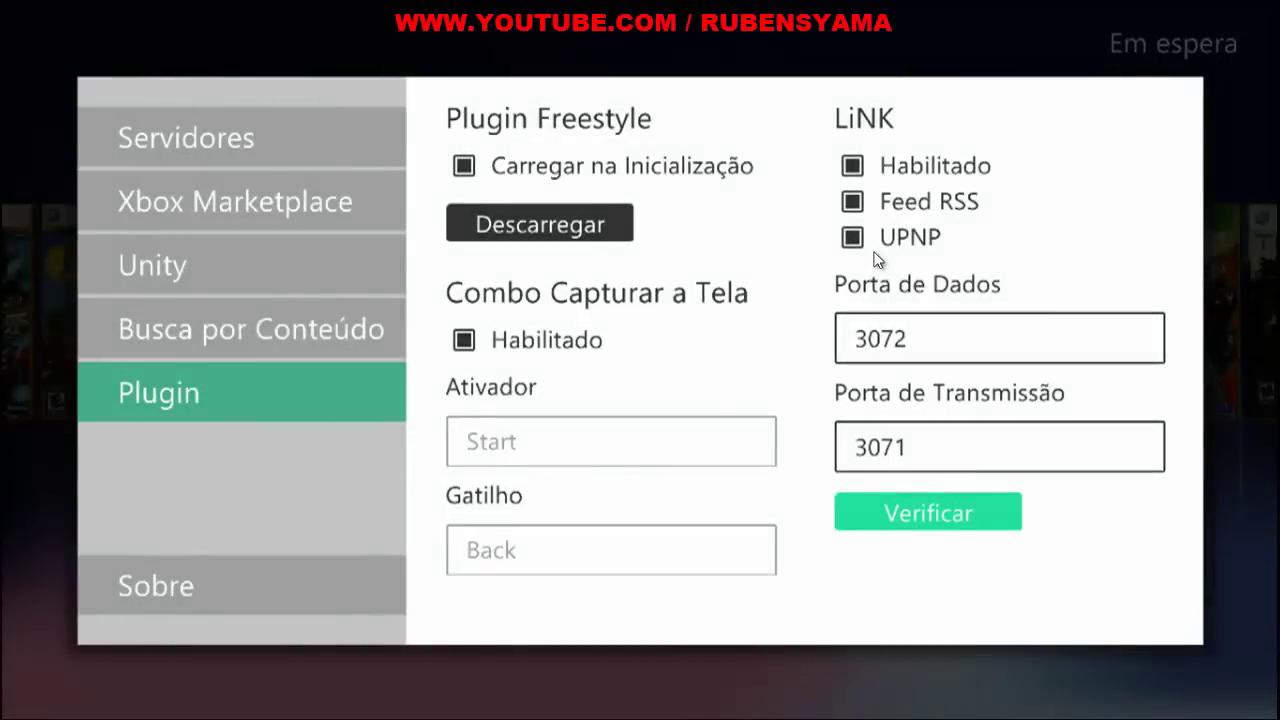
{"action": "key", "text": "Escape"}
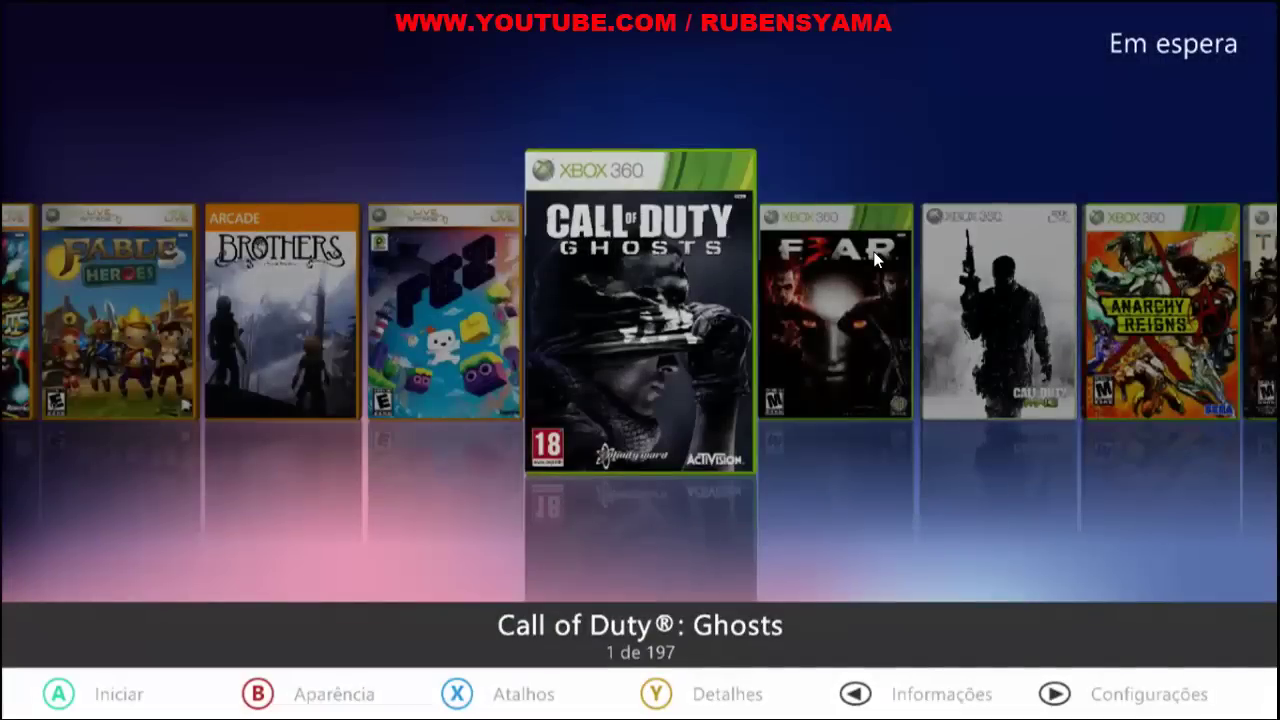
Launch Call of Duty: Ghosts, sign in with the chosen profile and start Multijogador.
{"action": "key", "text": "Return"}
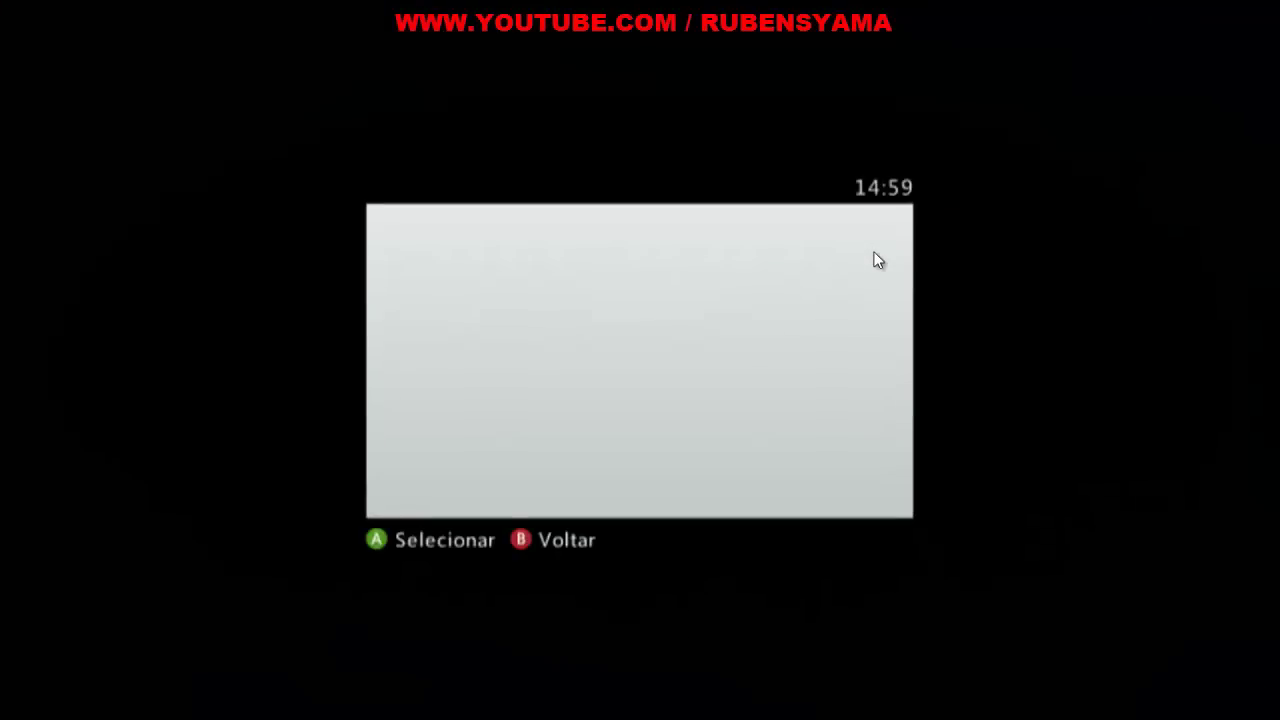
{"action": "key", "text": "Down"}
{"action": "key", "text": "Down"}
{"action": "key", "text": "Return"}
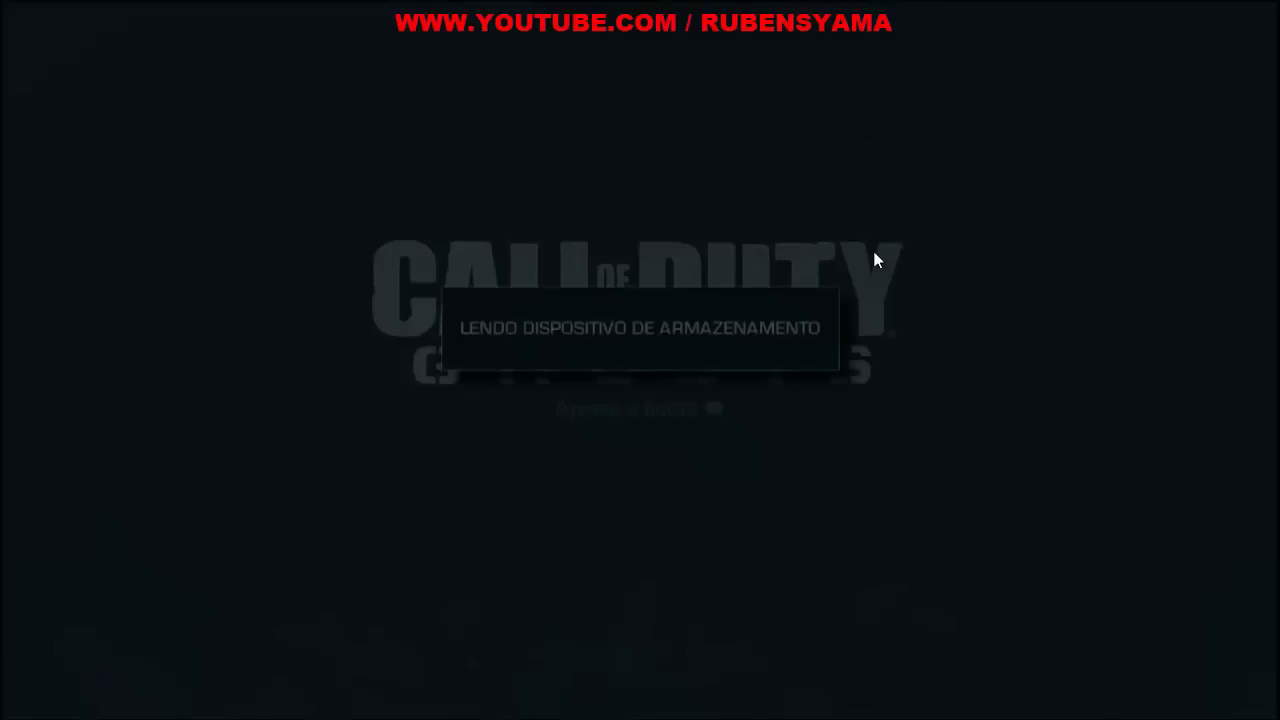
{"action": "key", "text": "Return"}
{"action": "key", "text": "Down"}
{"action": "key", "text": "Return"}
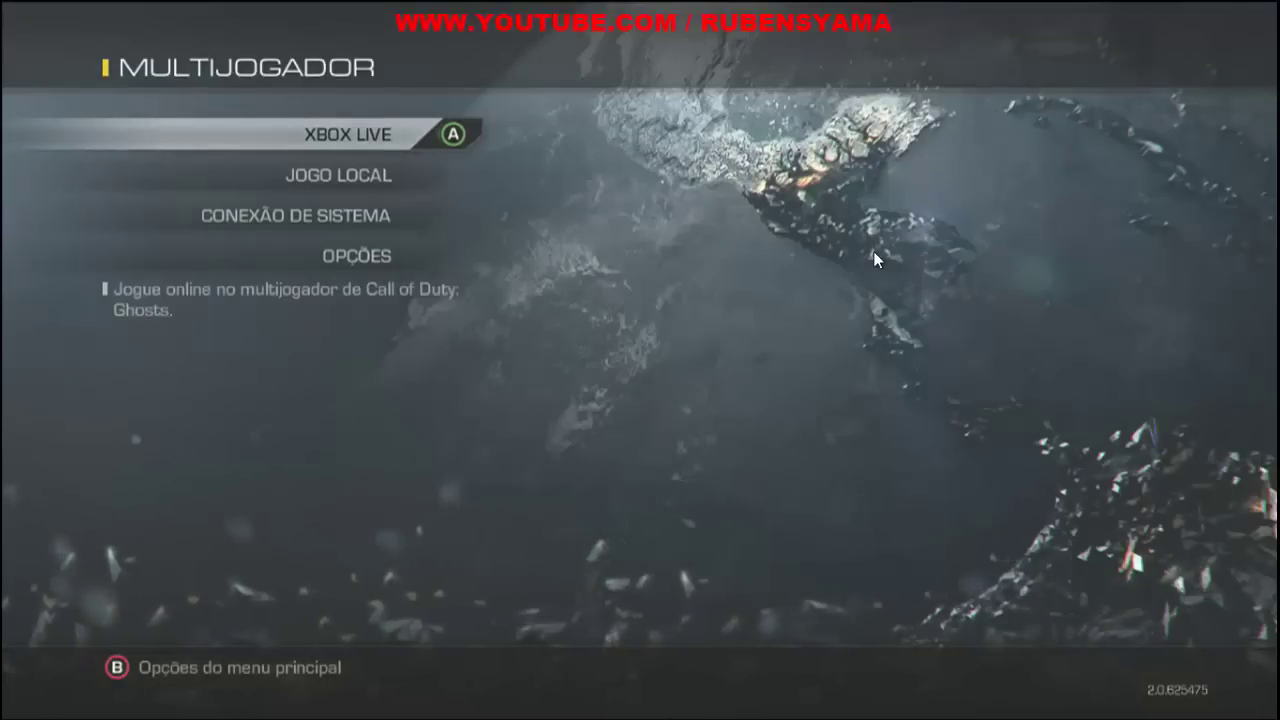
Join the System Link lobby Public Room 1 from the Xbox Guide.
{"action": "key", "text": "Return"}
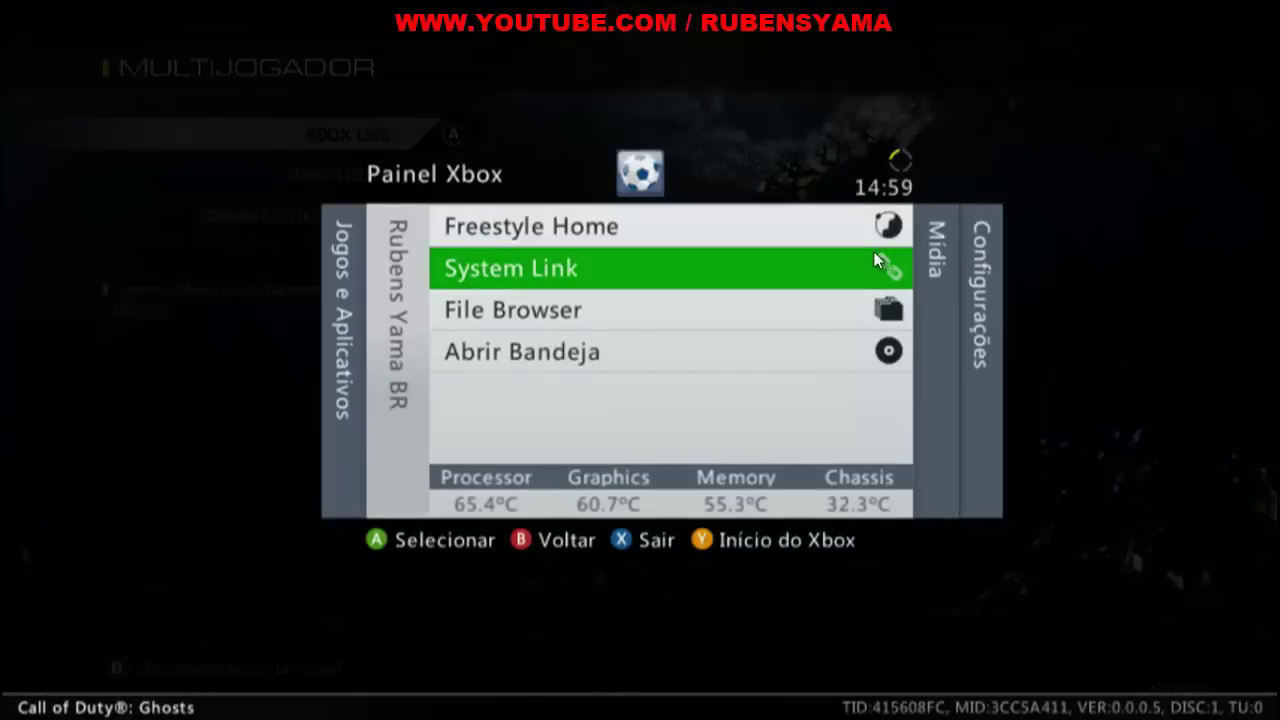
{"action": "key", "text": "Return"}
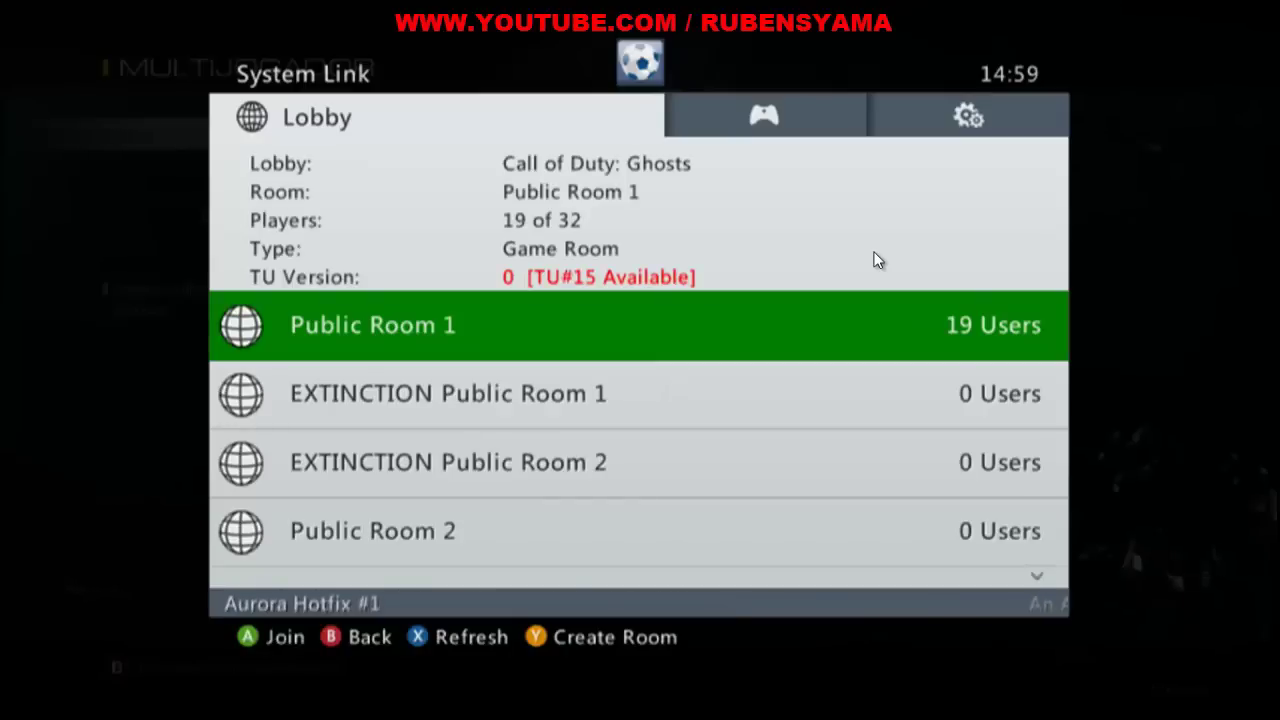
{"action": "key", "text": "Return"}
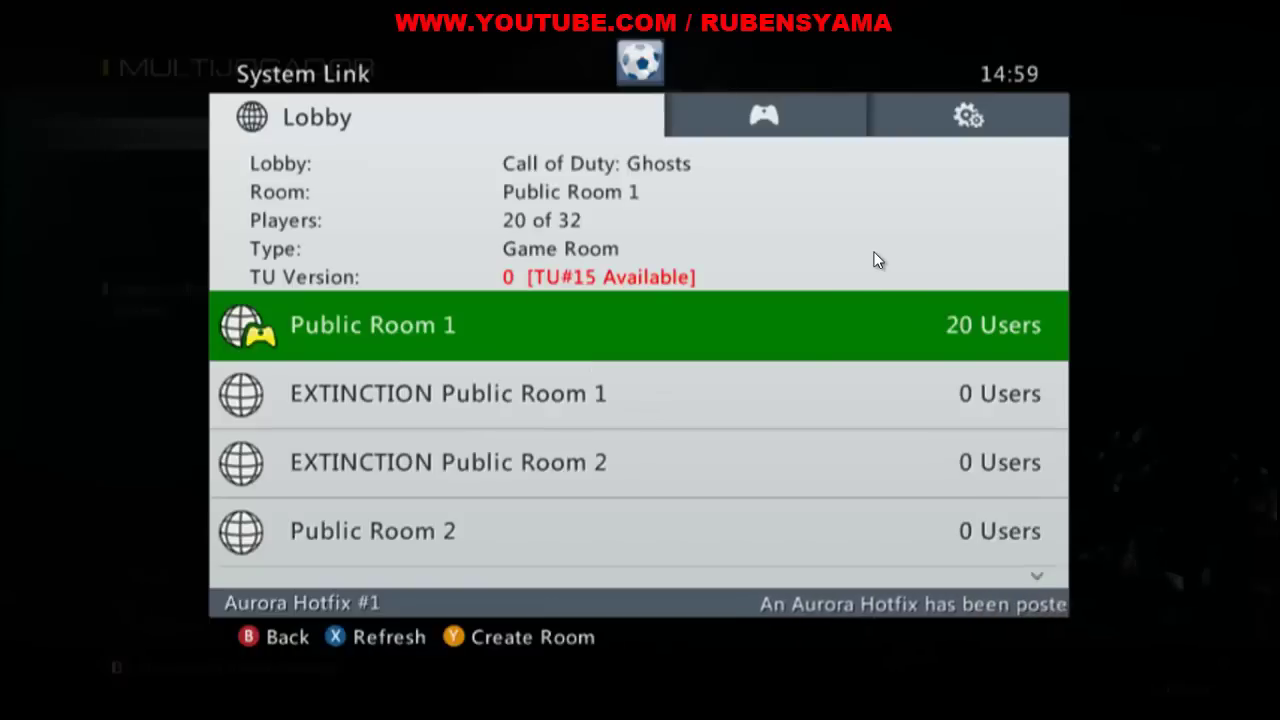
{"action": "key", "text": "super"}
Open Conexão de Sistema, pick the first memory unit and search for games.
{"action": "key", "text": "Down"}
{"action": "key", "text": "Down"}
{"action": "key", "text": "Return"}
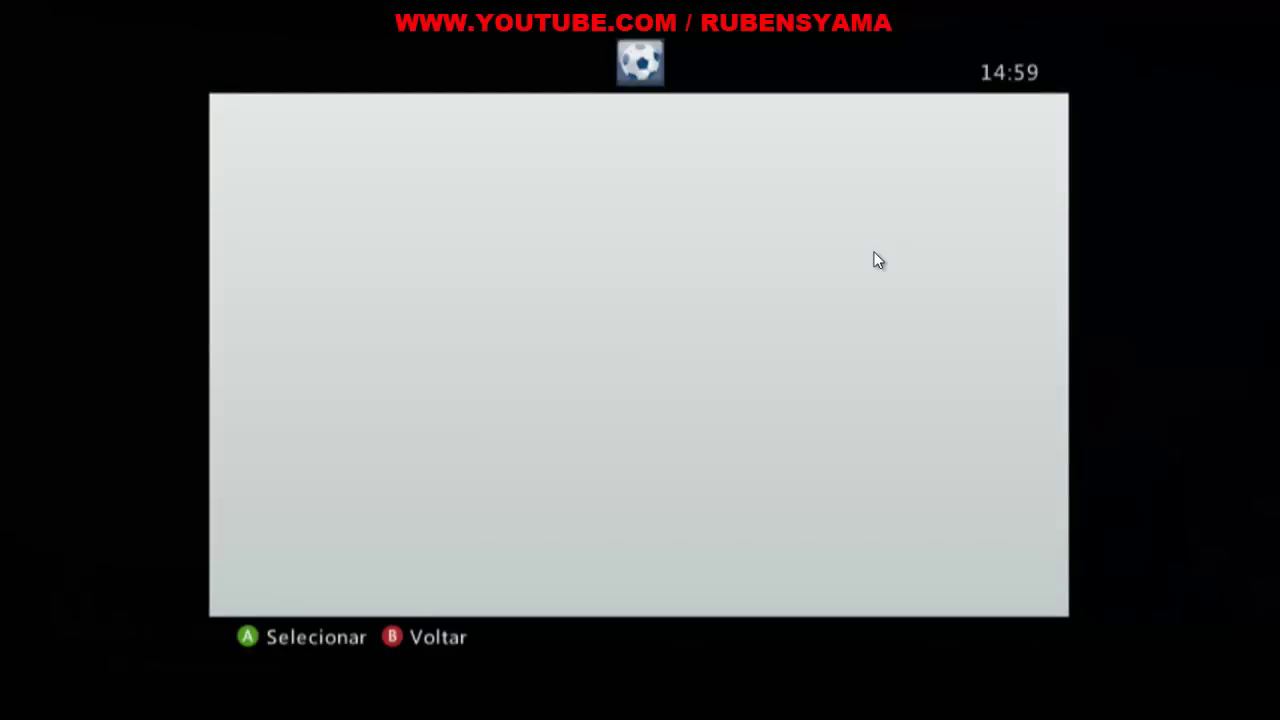
{"action": "key", "text": "Return"}
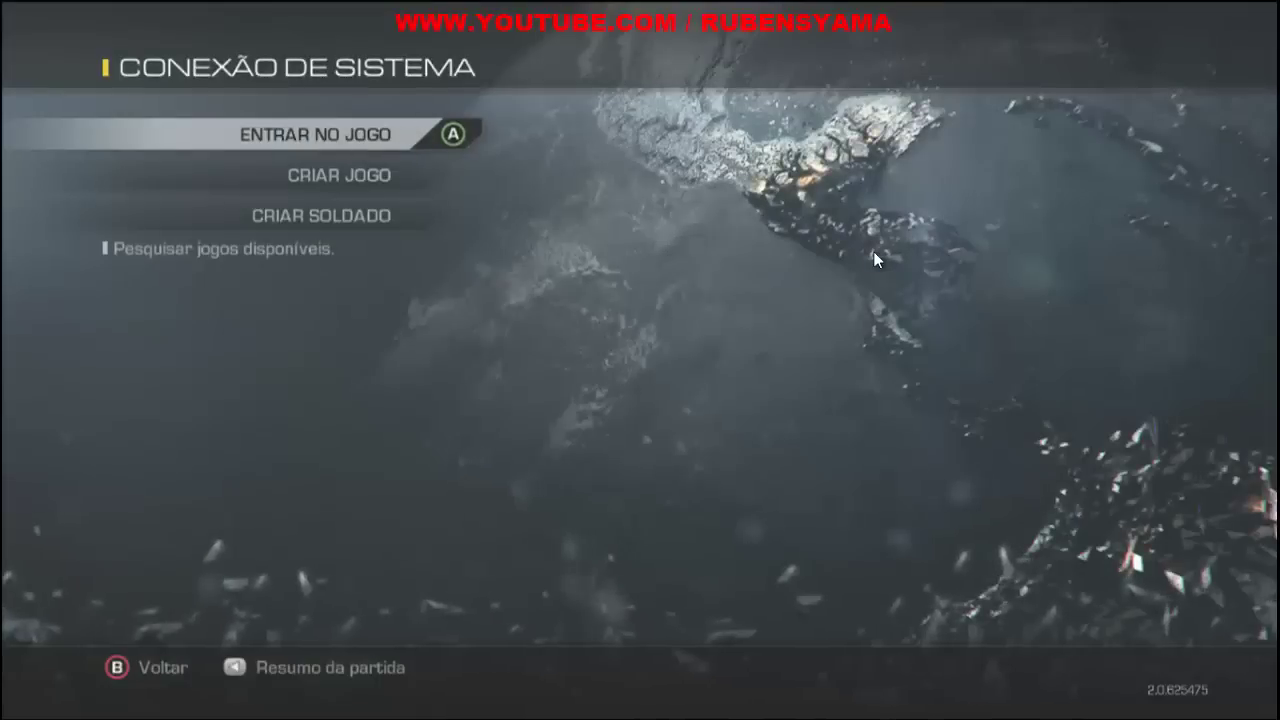
{"action": "key", "text": "Return"}
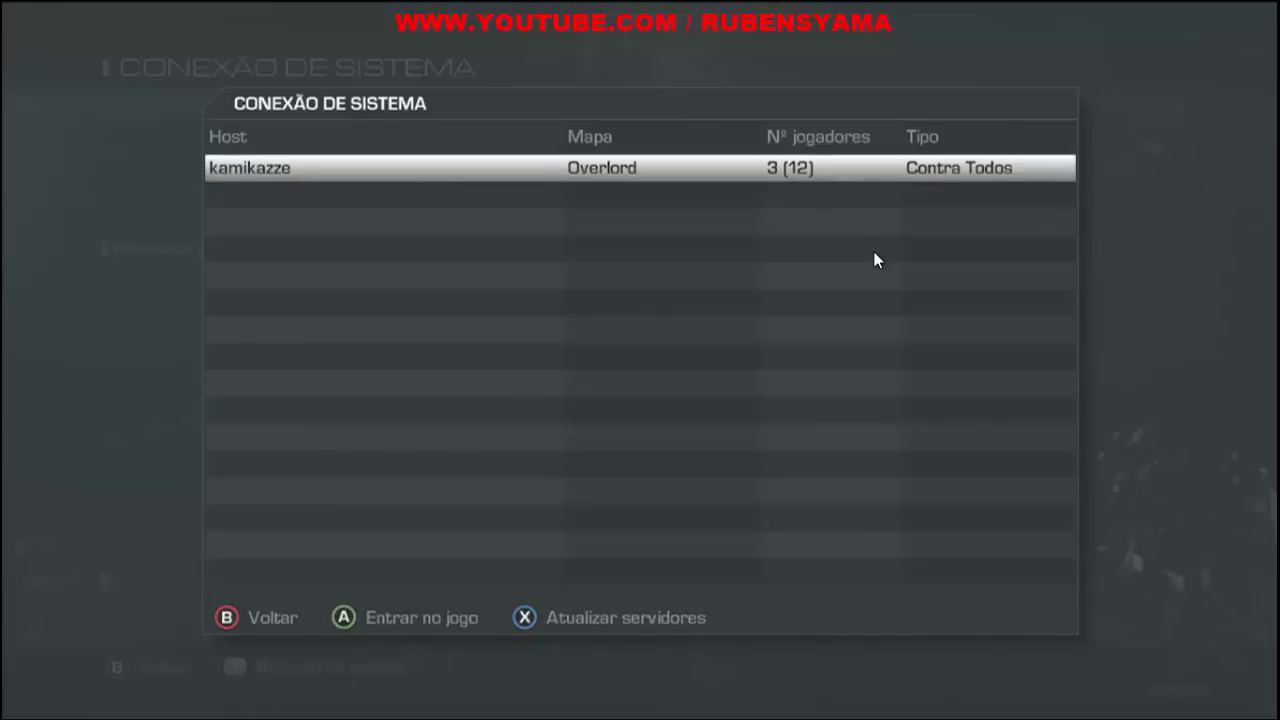
Join and play the Overlord free-for-all match, then quit via Sair do Jogo > Sim.
{"action": "key", "text": "Return"}
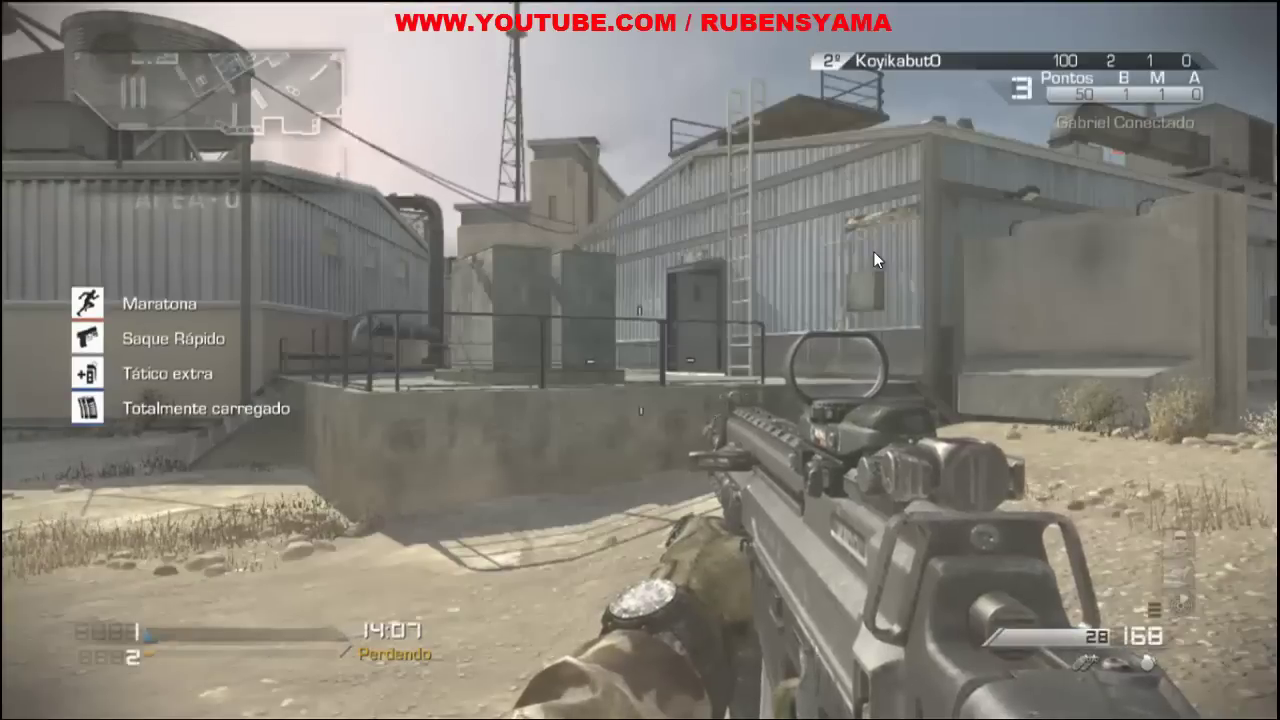
{"action": "key", "text": "Escape"}
{"action": "key", "text": "Down"}
{"action": "key", "text": "Down"}
{"action": "key", "text": "Return"}
{"action": "key", "text": "Up"}
{"action": "key", "text": "Return"}
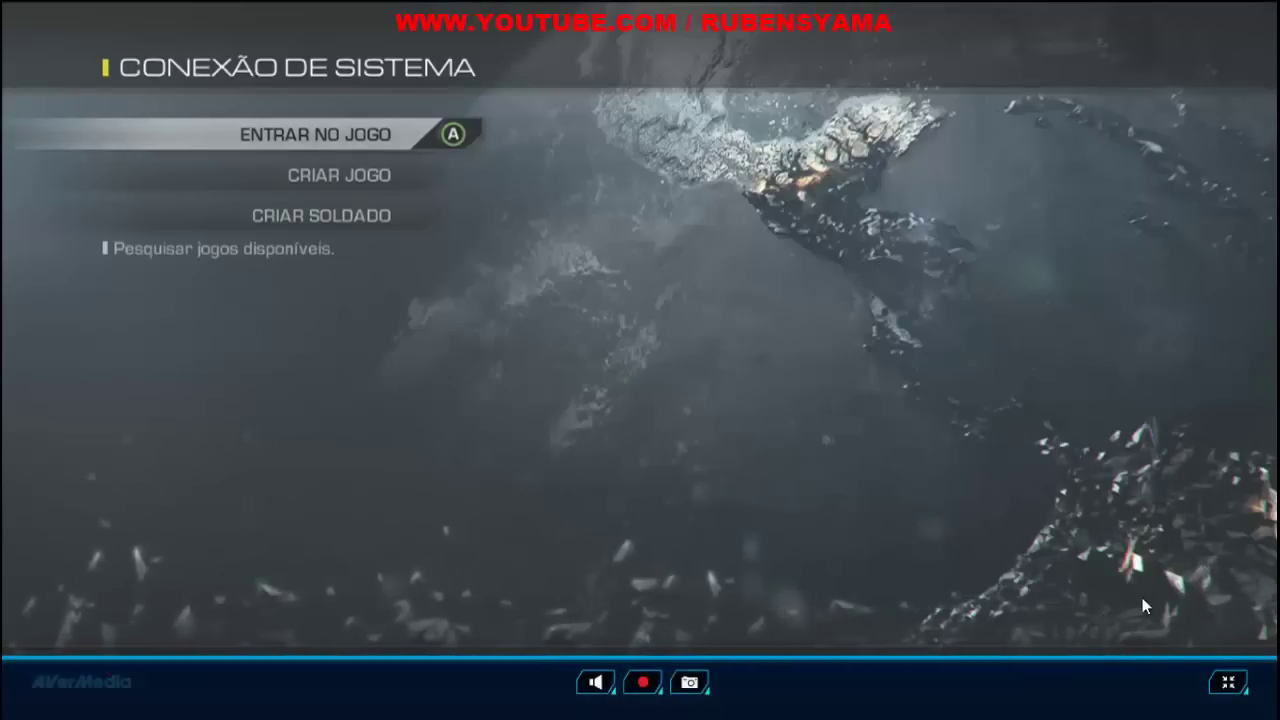
Exit full screen in AVerMedia RECentral and minimize its window to the desktop.
{"action": "left_click", "coordinate": [1228, 682]}
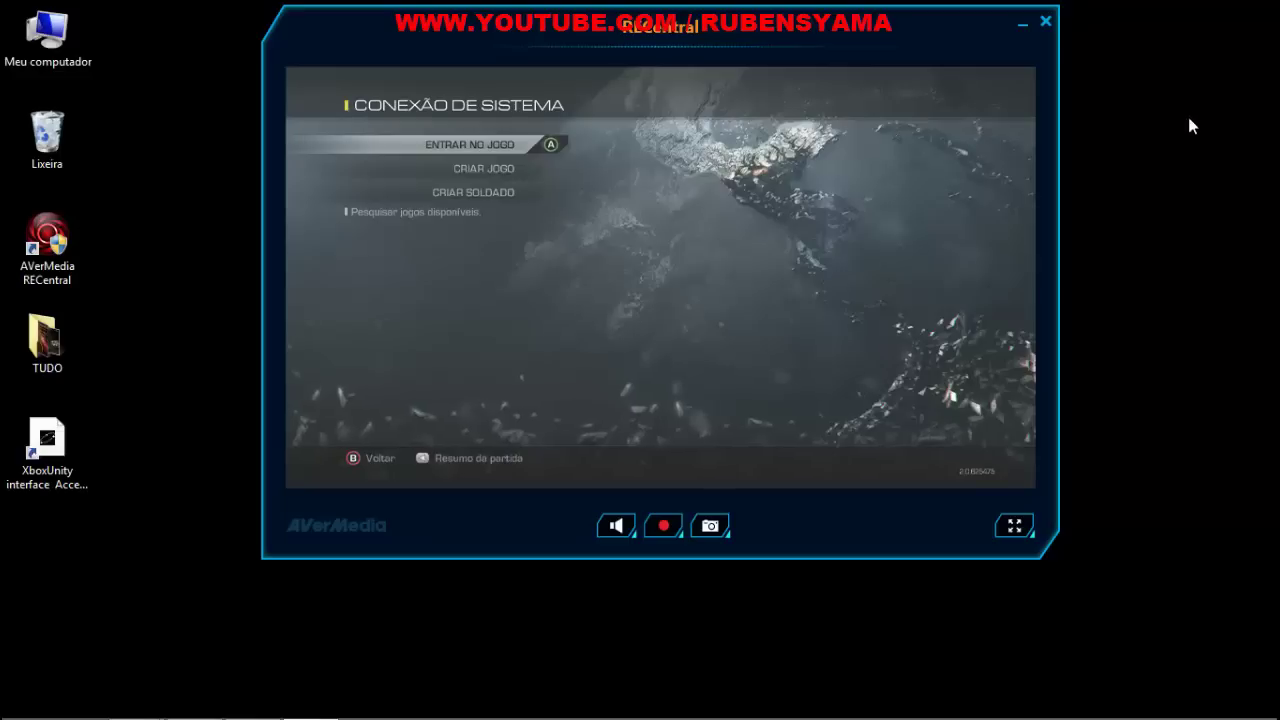
{"action": "left_click", "coordinate": [1022, 22]}
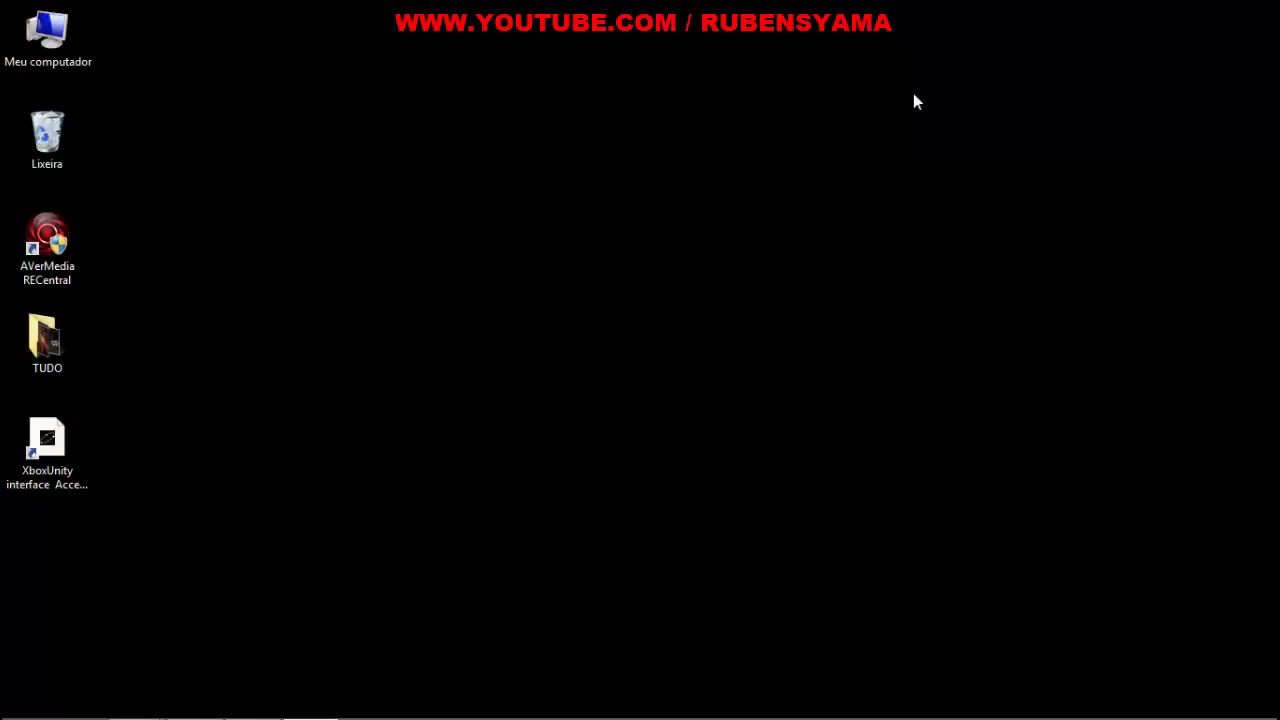